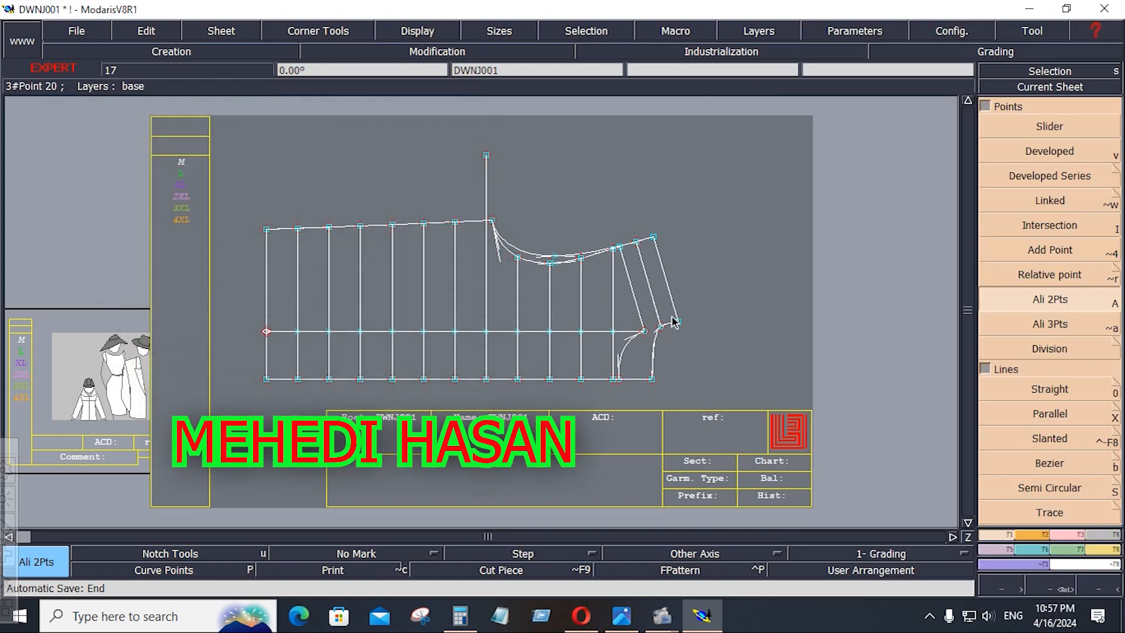
- Add a dynamic length measure between the two vertical quilting lines nearest the neck
{"action": "left_click", "coordinate": [1109, 549]}
{"action": "left_click", "coordinate": [1049, 239]}
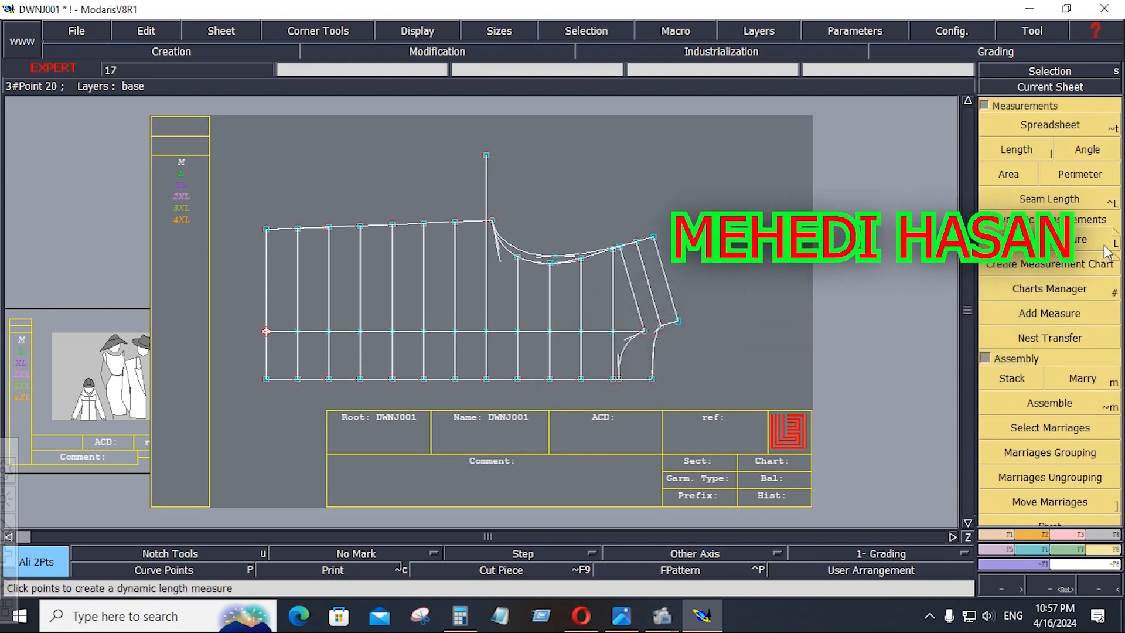
{"action": "left_click", "coordinate": [581, 307]}
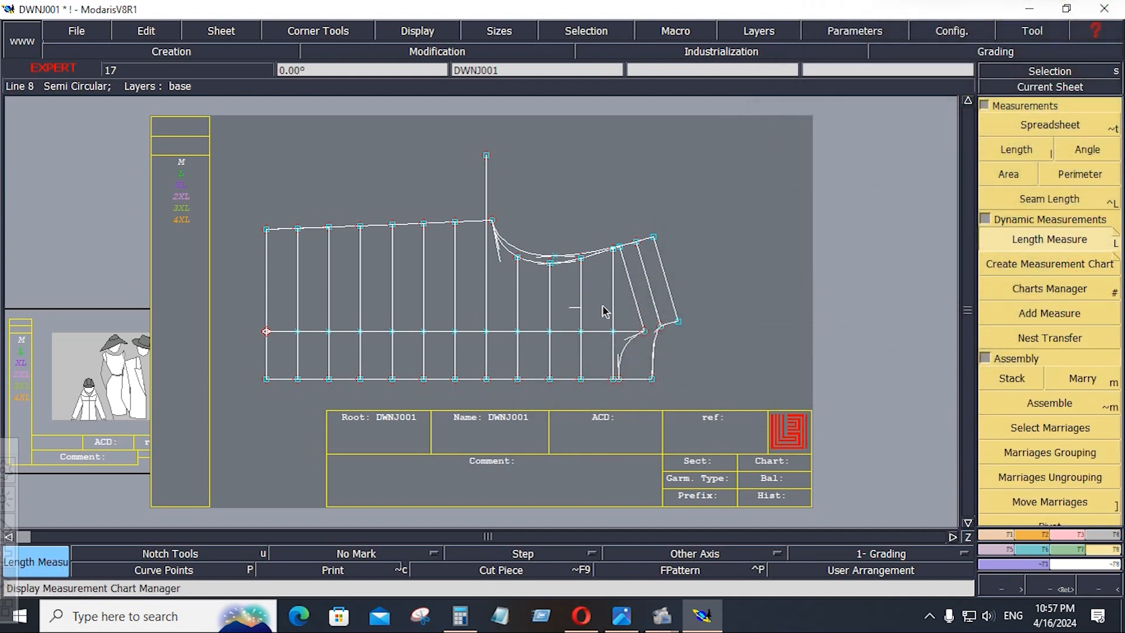
{"action": "key", "text": "space"}
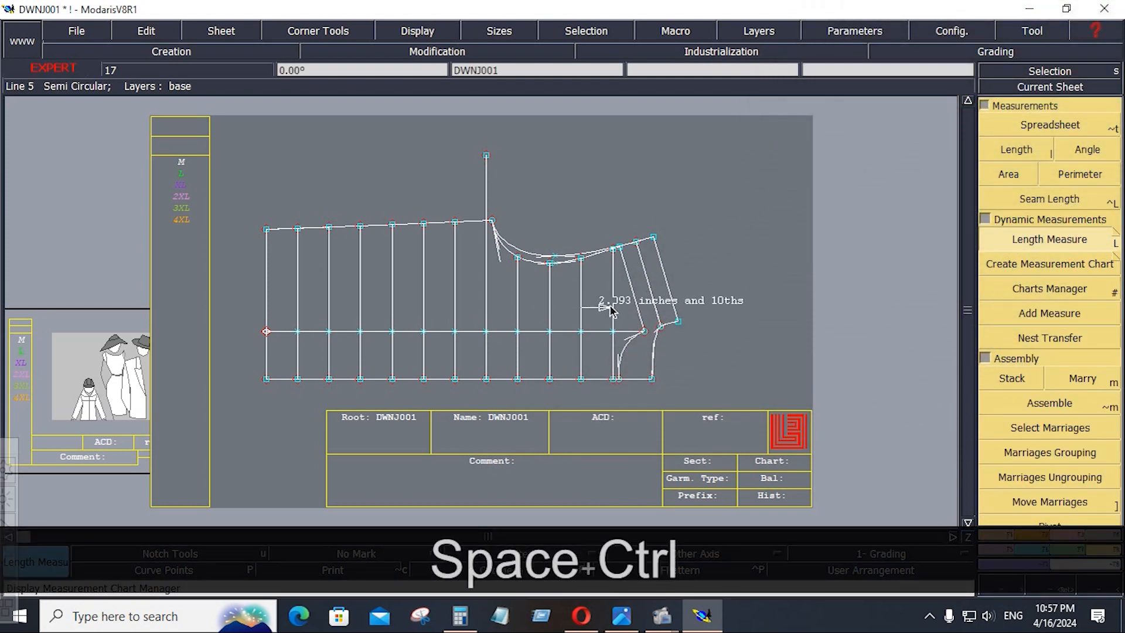
{"action": "left_click", "coordinate": [613, 307]}
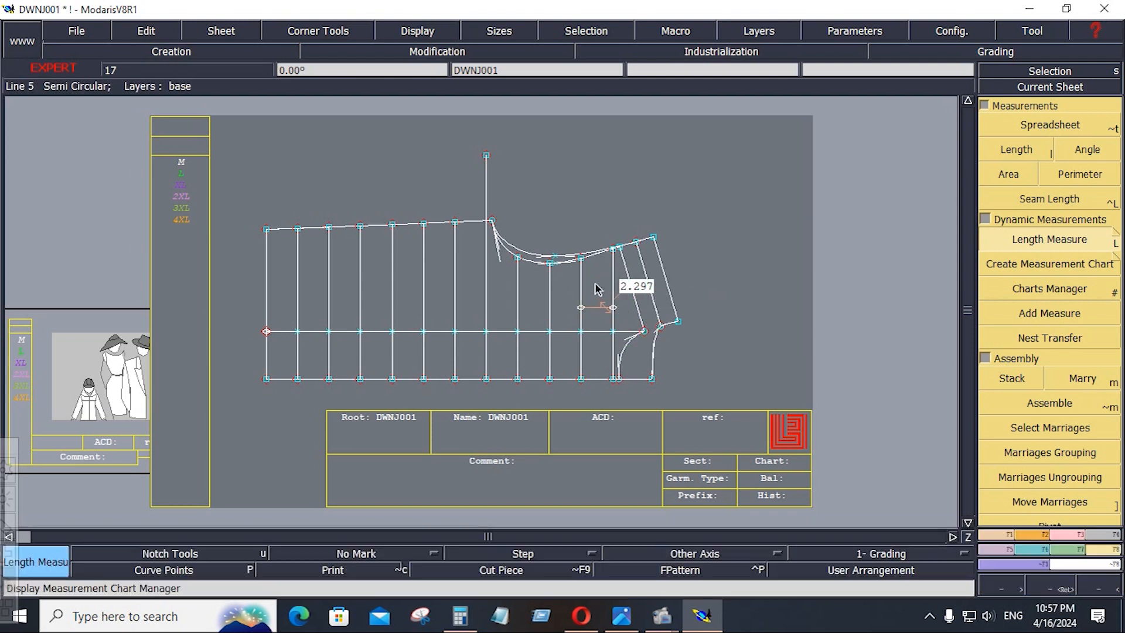
{"action": "key", "text": "Return"}
- Create a parallel of the vertical quilting line nearest the neck at a distance of -2.297 inches
{"action": "left_click_drag", "start_coordinate": [584, 219], "coordinate": [699, 425]}
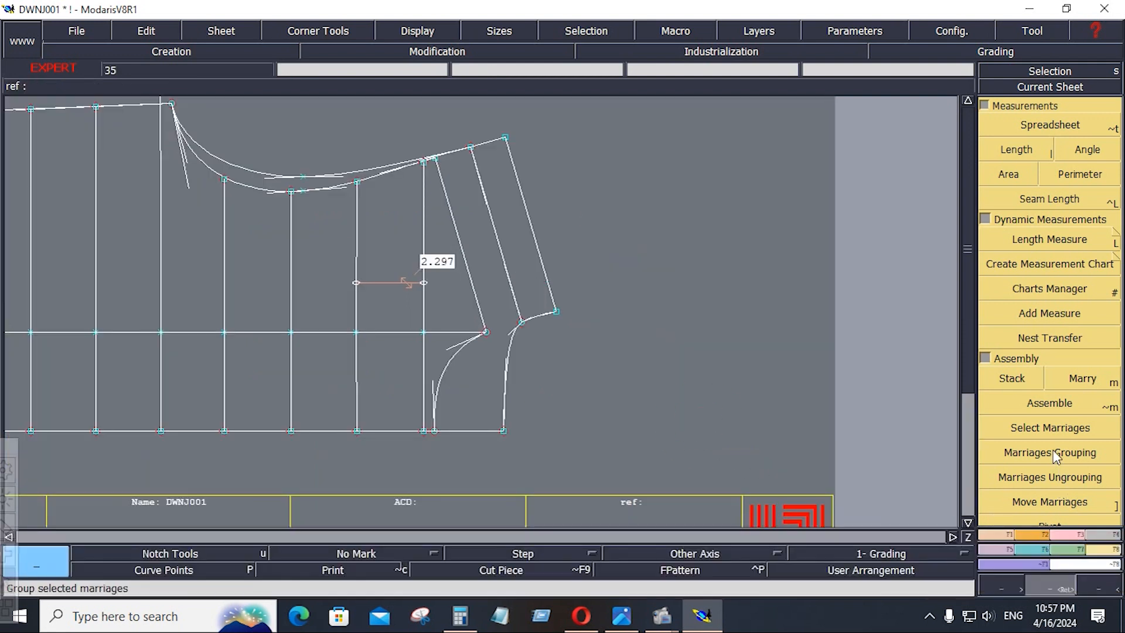
{"action": "left_click", "coordinate": [1005, 534]}
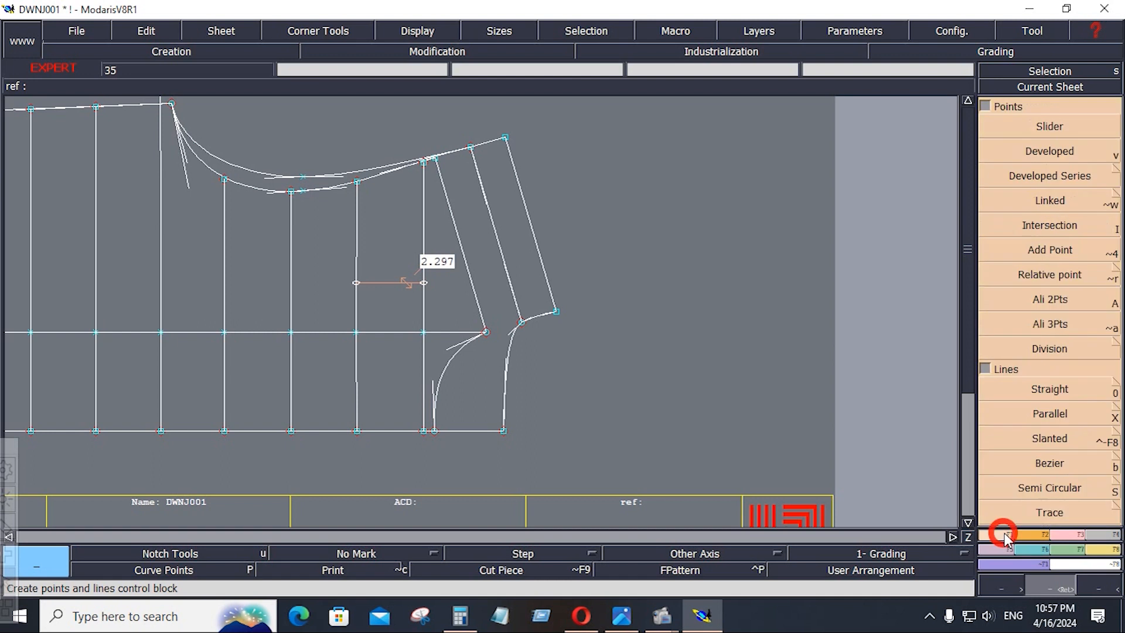
{"action": "left_click", "coordinate": [1045, 416]}
{"action": "left_click", "coordinate": [423, 315]}
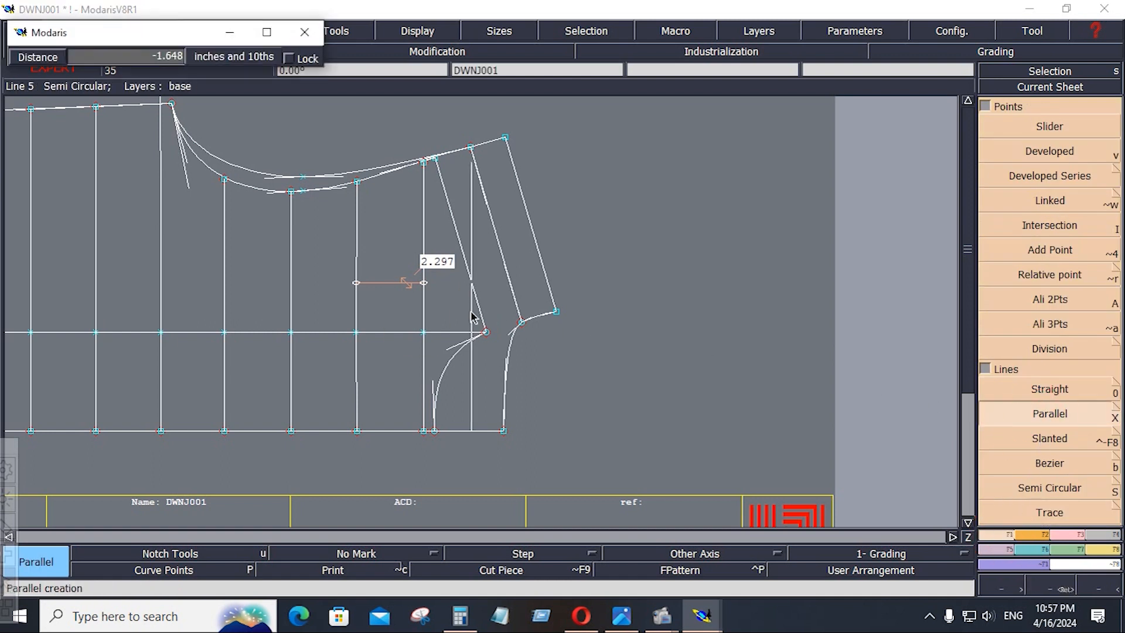
{"action": "key", "text": "Down"}
{"action": "type", "text": "-2"}
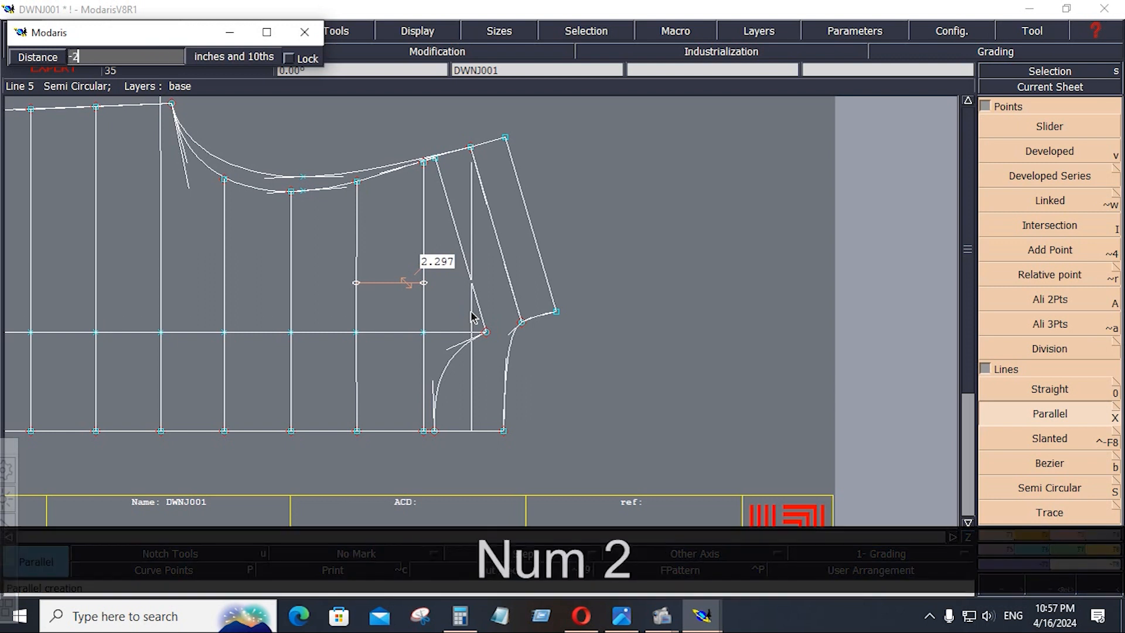
{"action": "type", "text": ".297"}
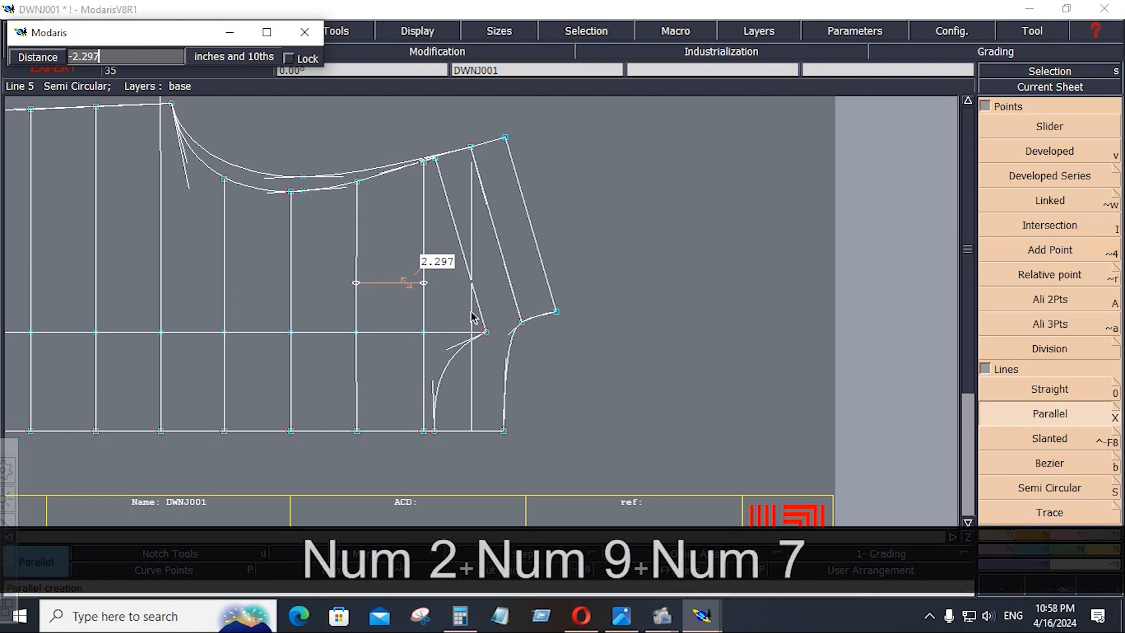
{"action": "key", "text": "Return"}
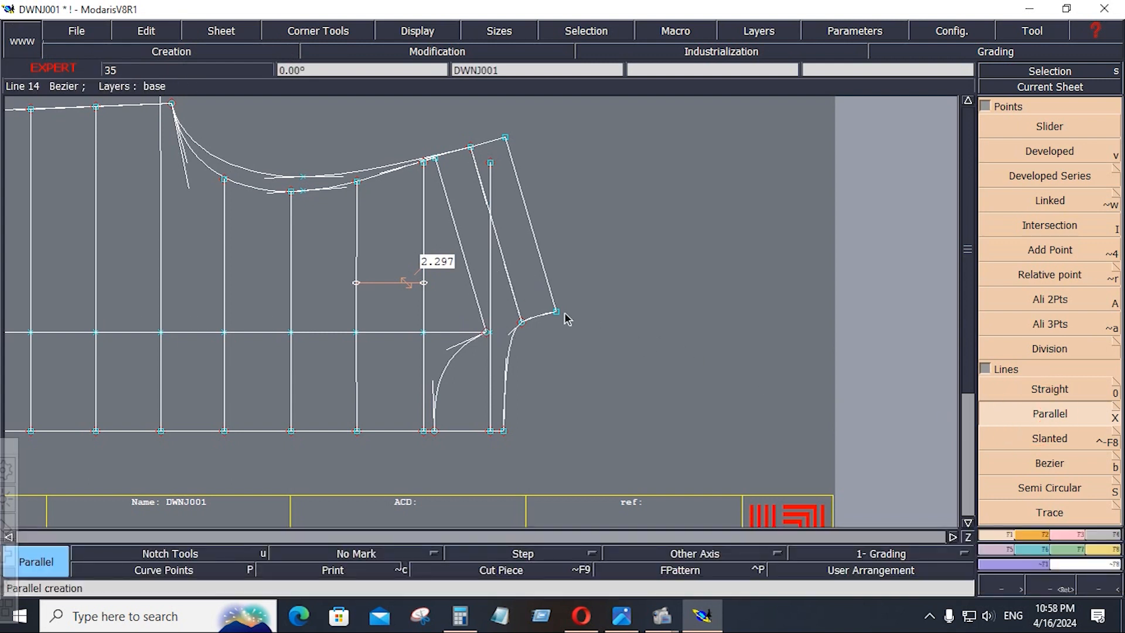
- Try adding a further parallel quilting line beyond the neck point, and undo it
{"action": "left_click", "coordinate": [493, 300]}
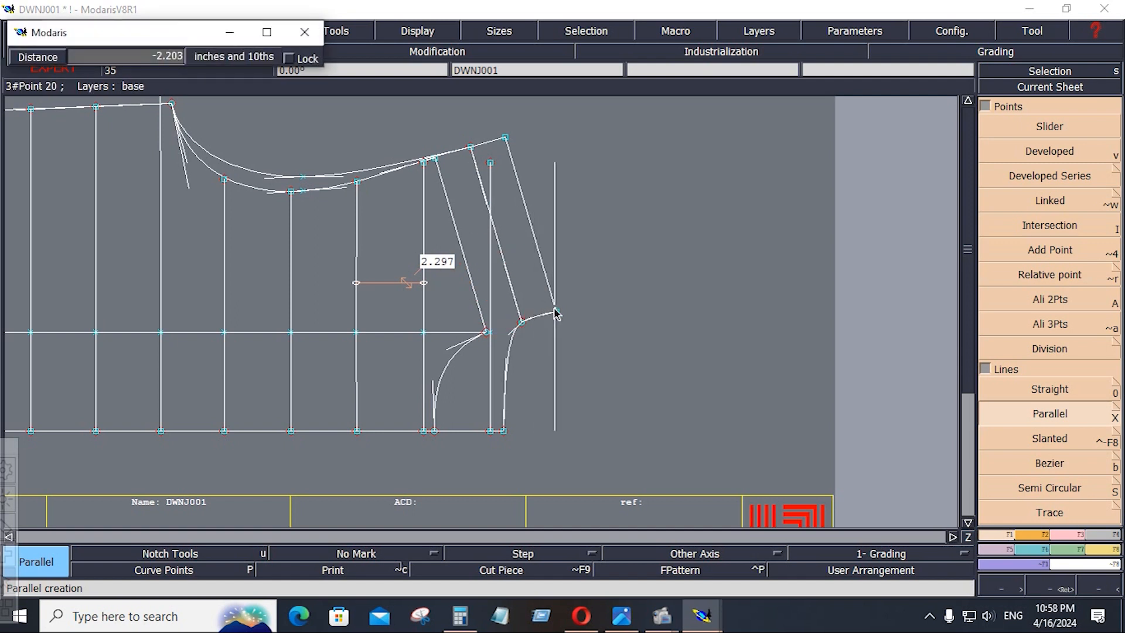
{"action": "left_click", "coordinate": [573, 321]}
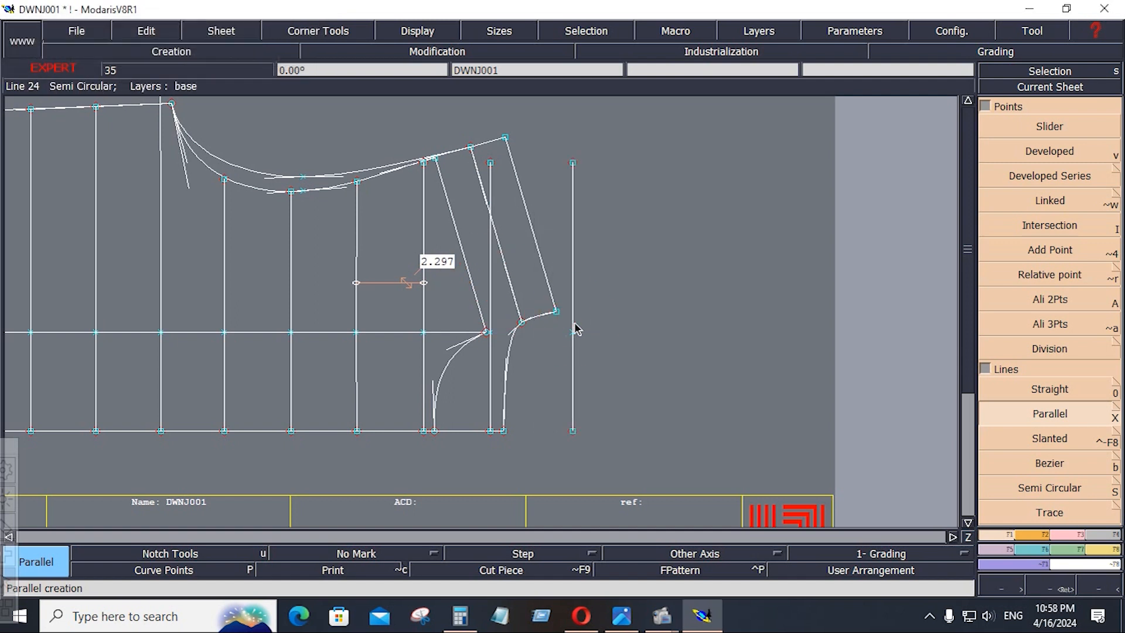
{"action": "key", "text": "ctrl"}
{"action": "key", "text": "ctrl+z"}
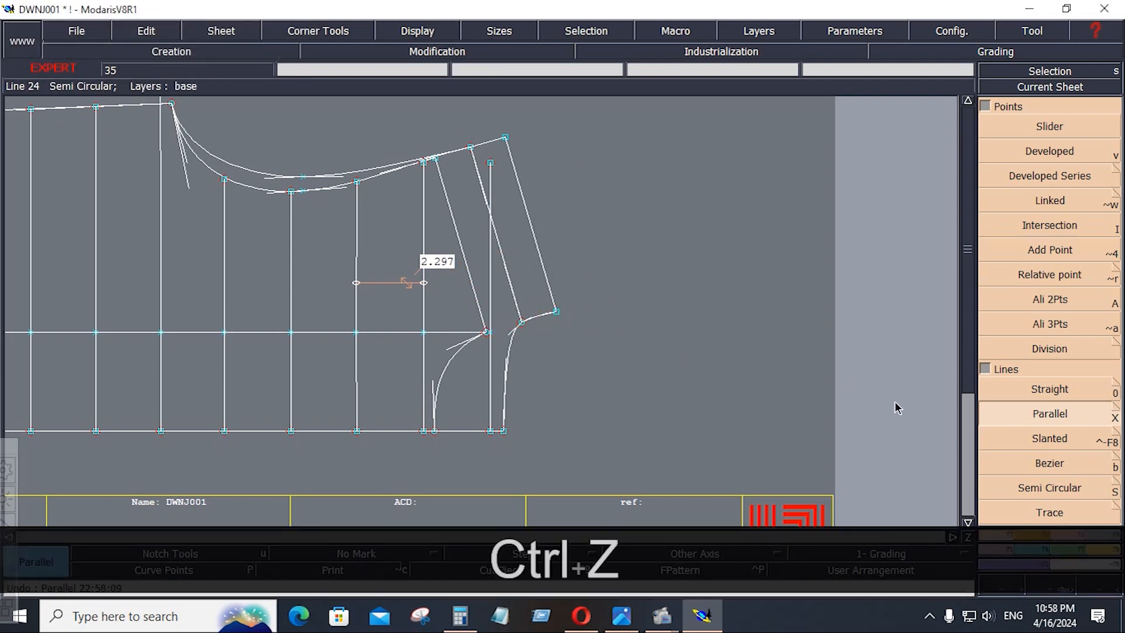
- Extend the new quilting line up to the shoulder line with Adjust 2 Lines
{"action": "left_click", "coordinate": [1061, 534]}
{"action": "left_click", "coordinate": [1044, 230]}
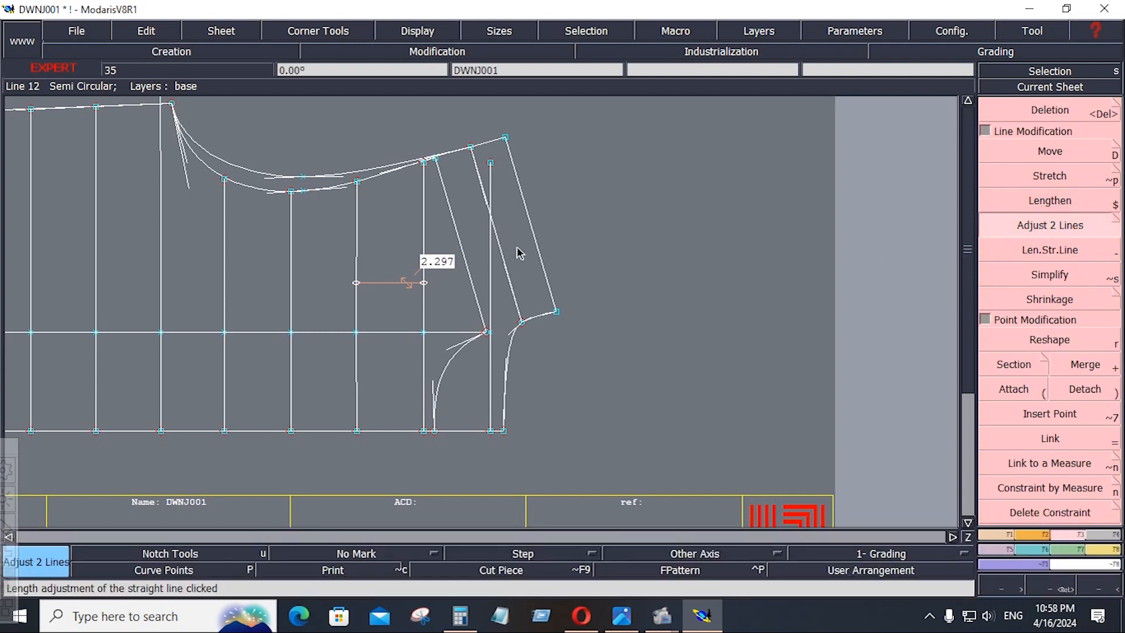
{"action": "left_click", "coordinate": [487, 139]}
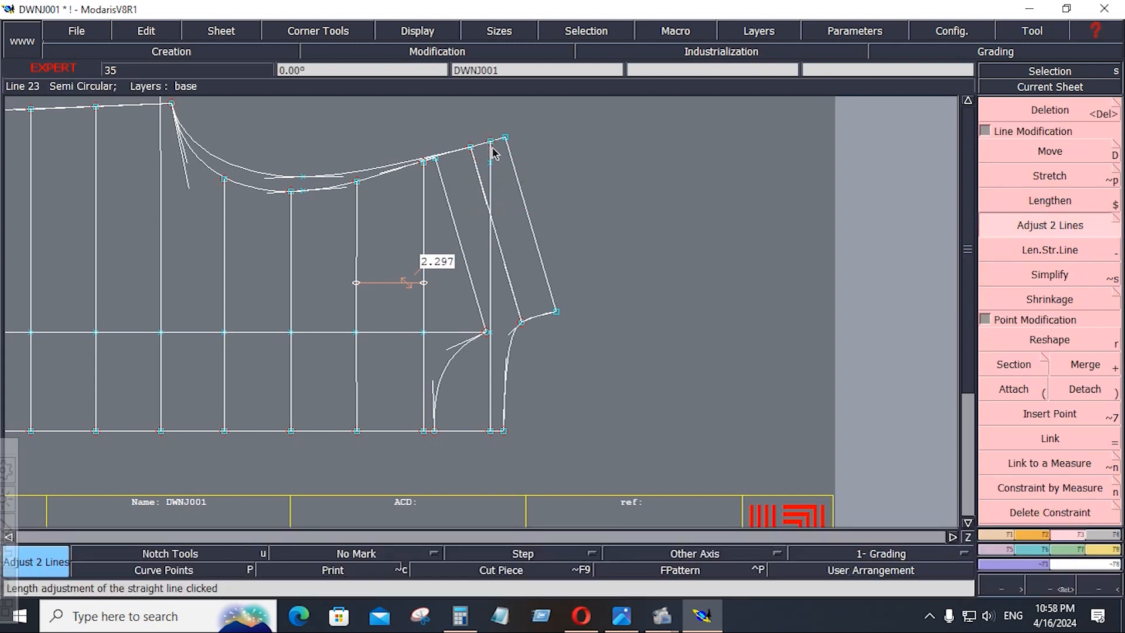
- Extend the four quilting lines below the armhole up to the outer armhole curve
{"action": "left_click", "coordinate": [423, 191]}
{"action": "left_click", "coordinate": [382, 163]}
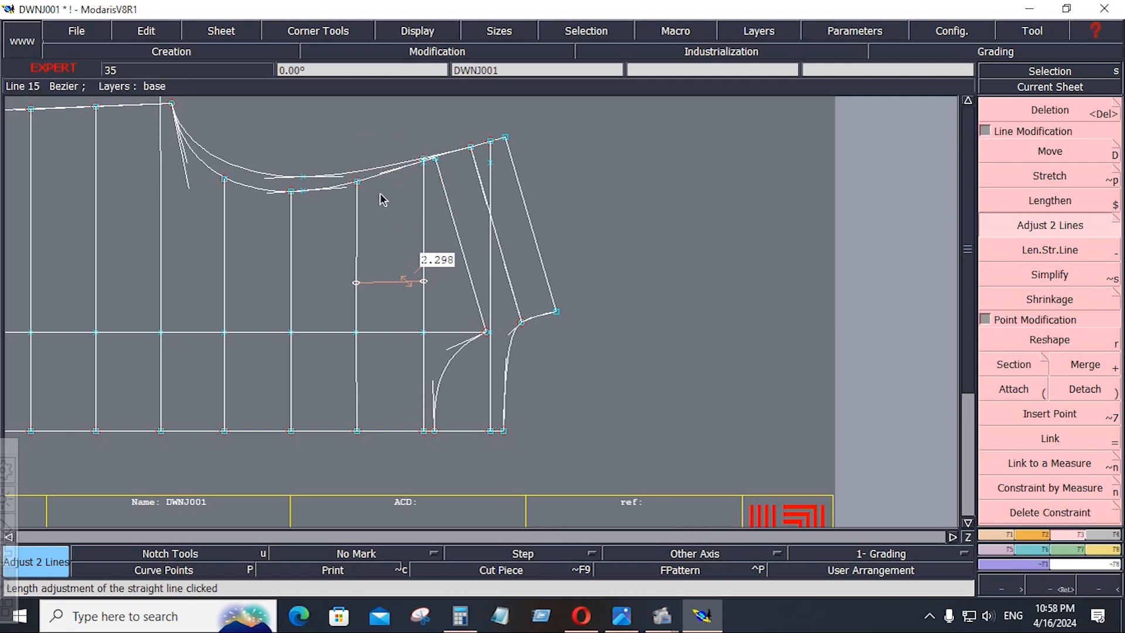
{"action": "left_click", "coordinate": [358, 171]}
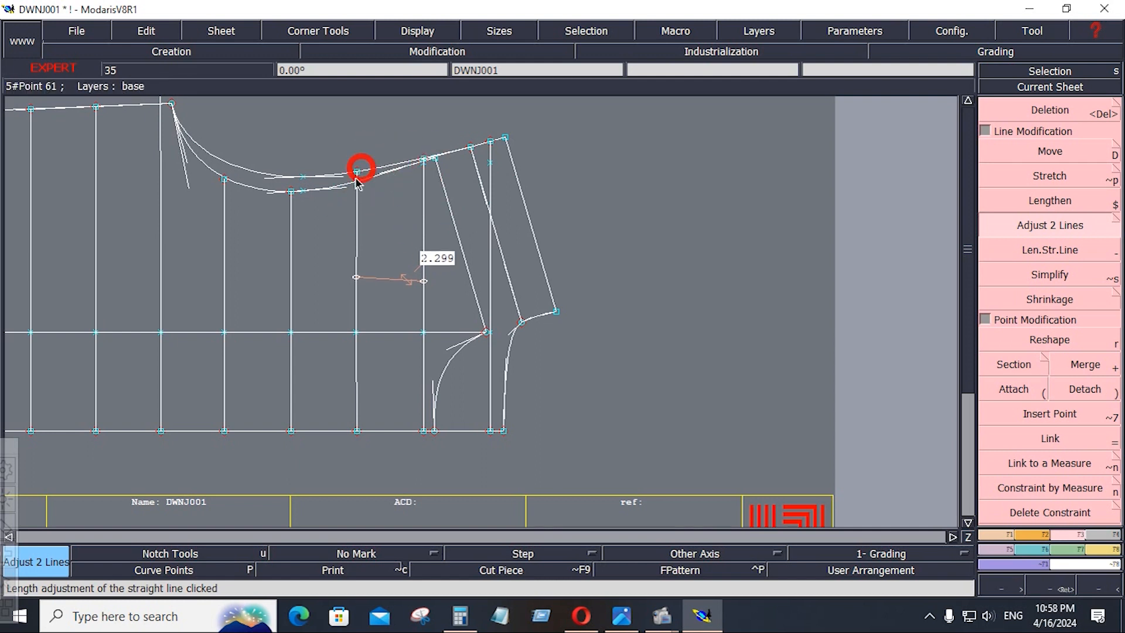
{"action": "left_click", "coordinate": [293, 219]}
{"action": "left_click", "coordinate": [286, 179]}
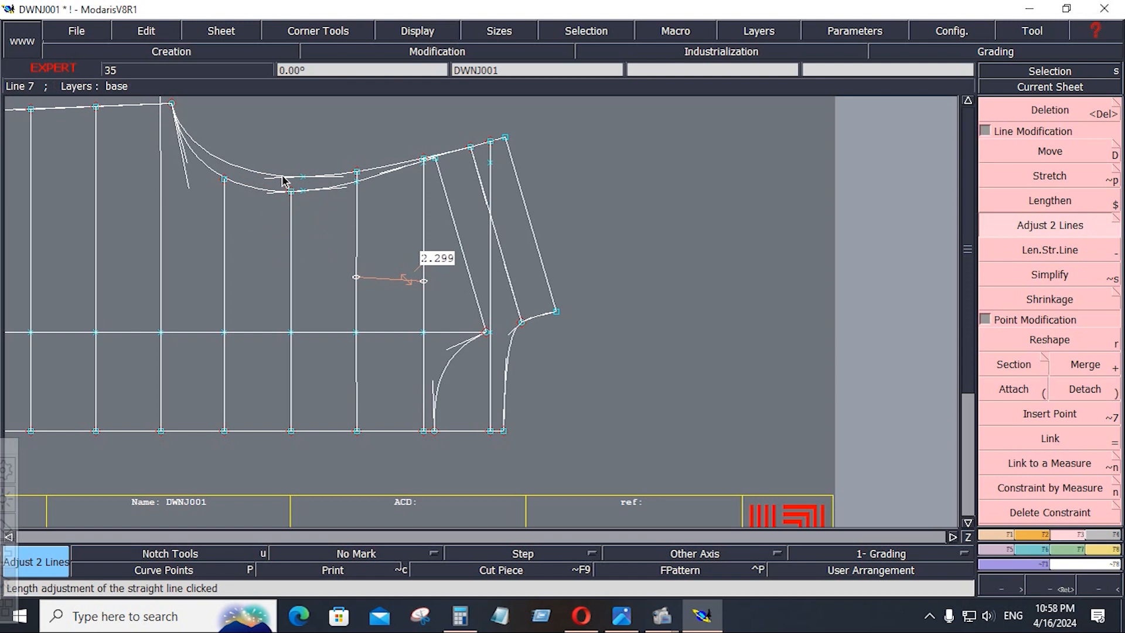
{"action": "left_click", "coordinate": [223, 202]}
{"action": "left_click", "coordinate": [226, 168]}
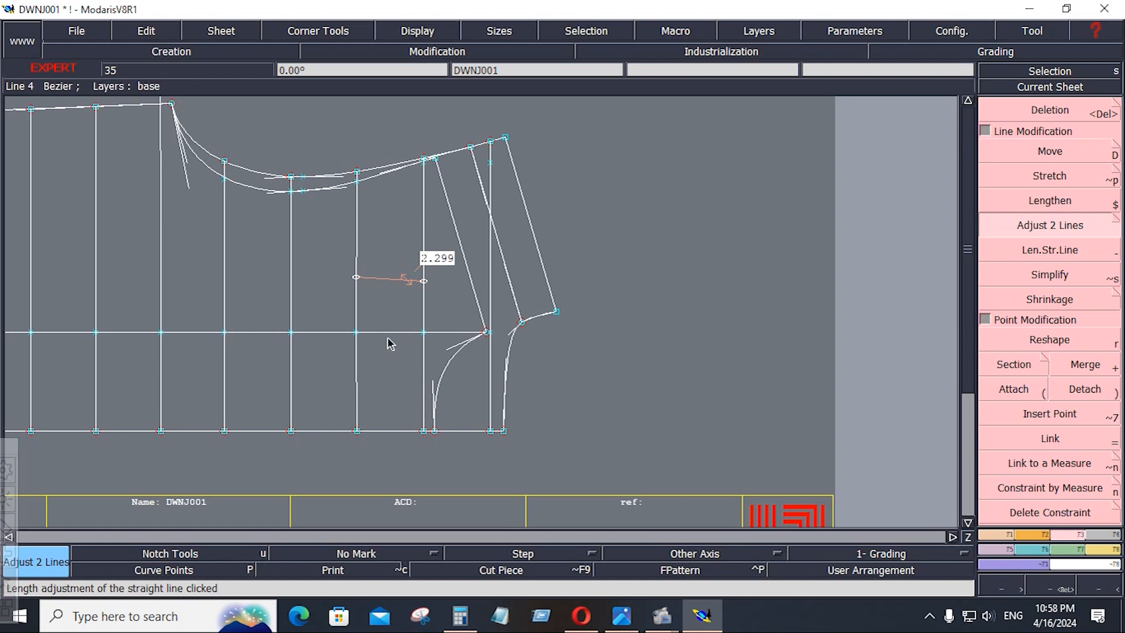
- Delete the horizontal construction line across the piece and its leftover intersection points on the quilting lines
{"action": "key", "text": "Delete"}
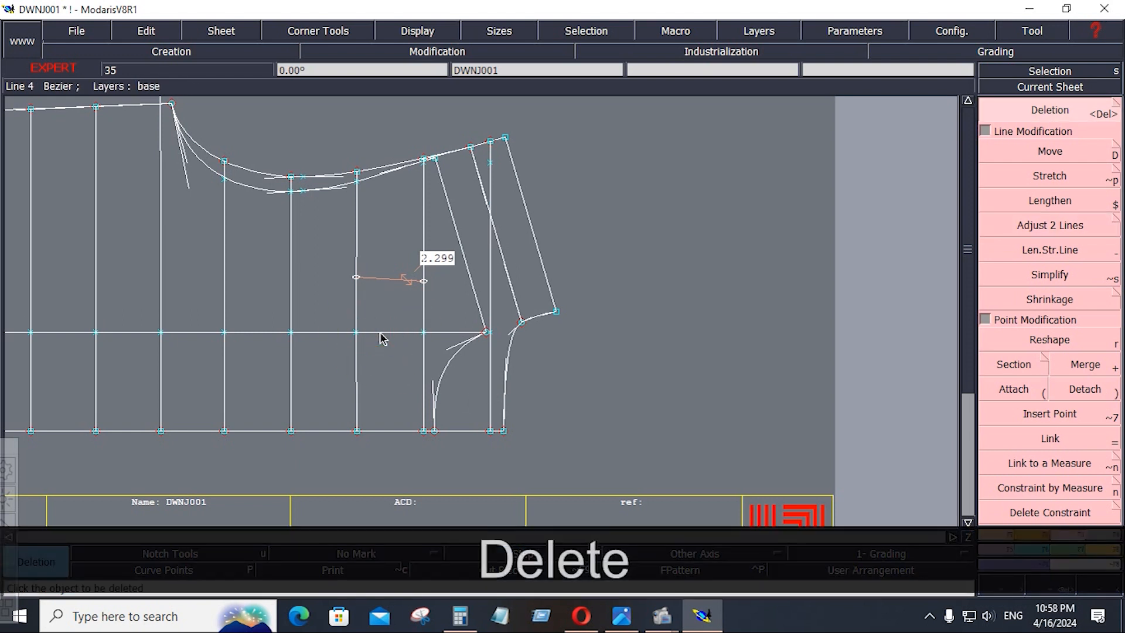
{"action": "left_click", "coordinate": [200, 333]}
{"action": "key", "text": "Home"}
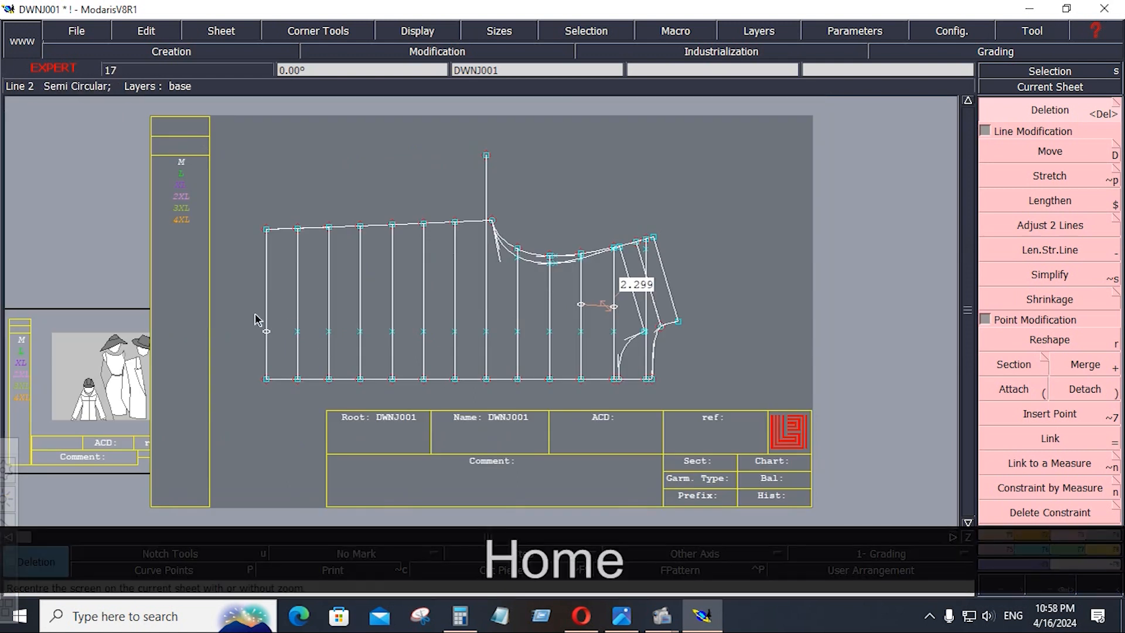
{"action": "left_click", "coordinate": [622, 351]}
{"action": "key", "text": "Delete"}
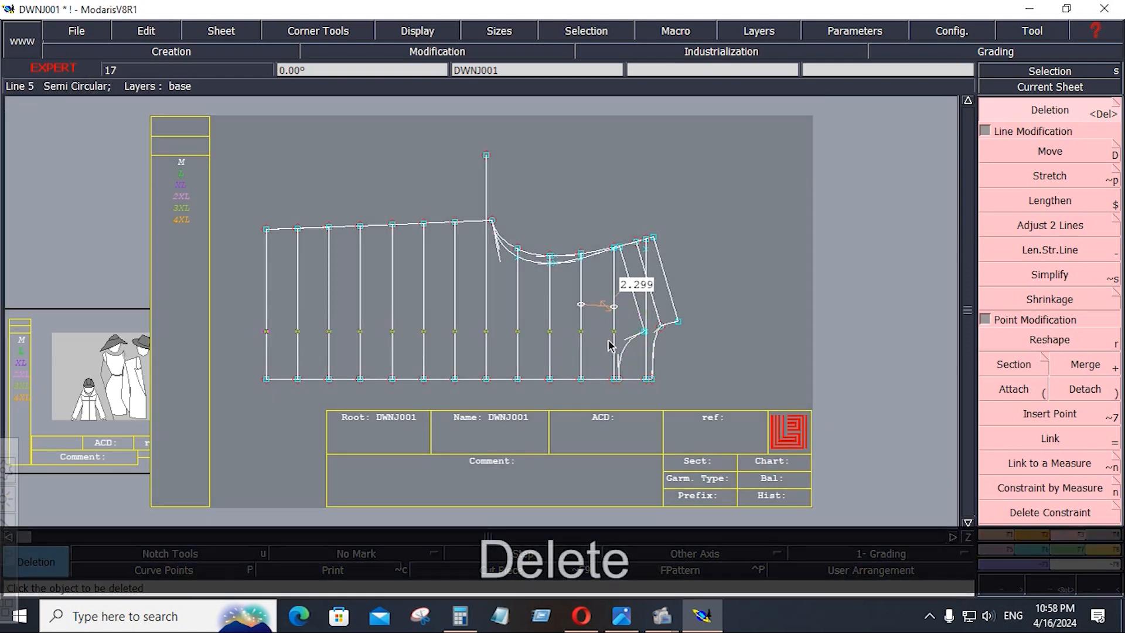
{"action": "key", "text": "Home"}
- Trim the overlong vertical line near the underarm back to the side seam with Adjust 2 Lines
{"action": "left_click", "coordinate": [1049, 225]}
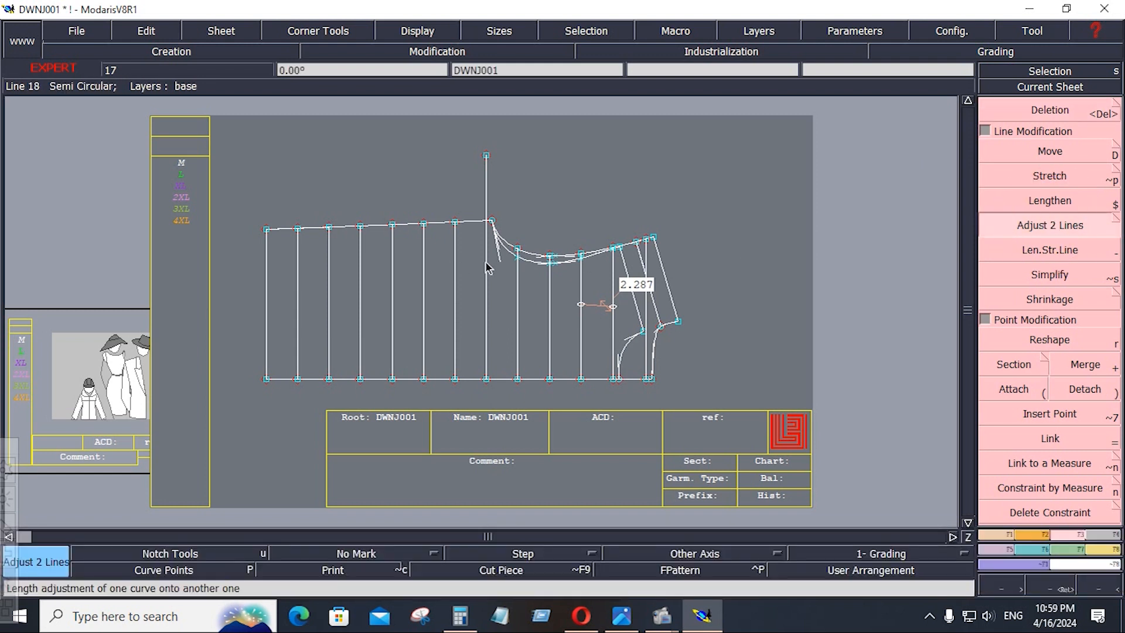
{"action": "left_click", "coordinate": [487, 263]}
{"action": "left_click", "coordinate": [475, 222]}
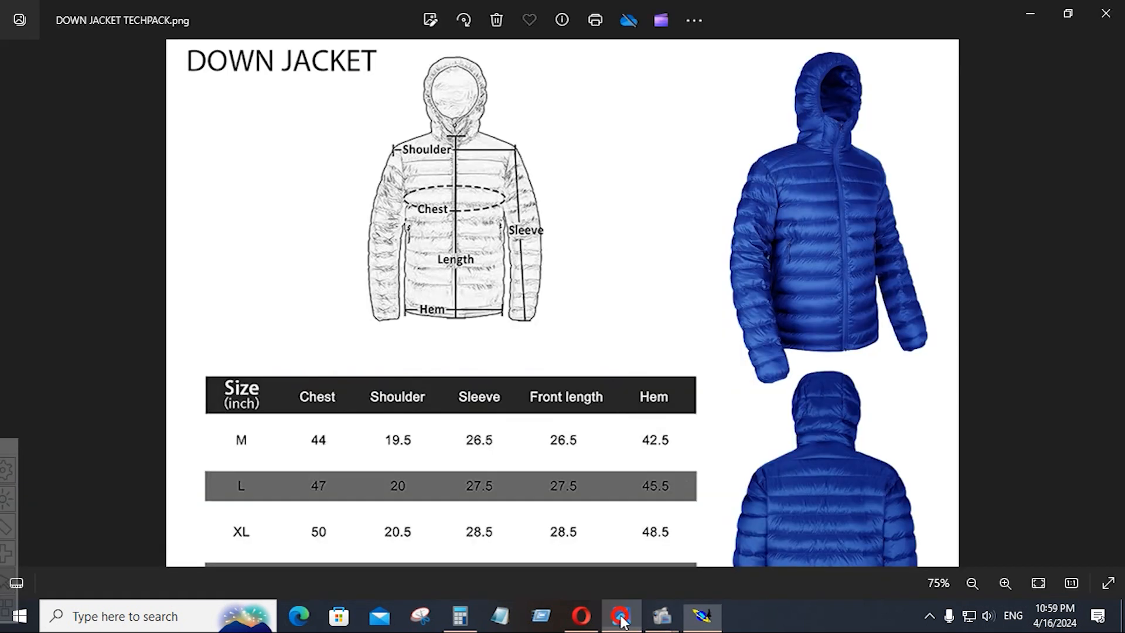
- Switch to the down jacket tech pack image, examine the quilting lines on the chest and shoulder, and return to Modaris
{"action": "left_click", "coordinate": [622, 616]}
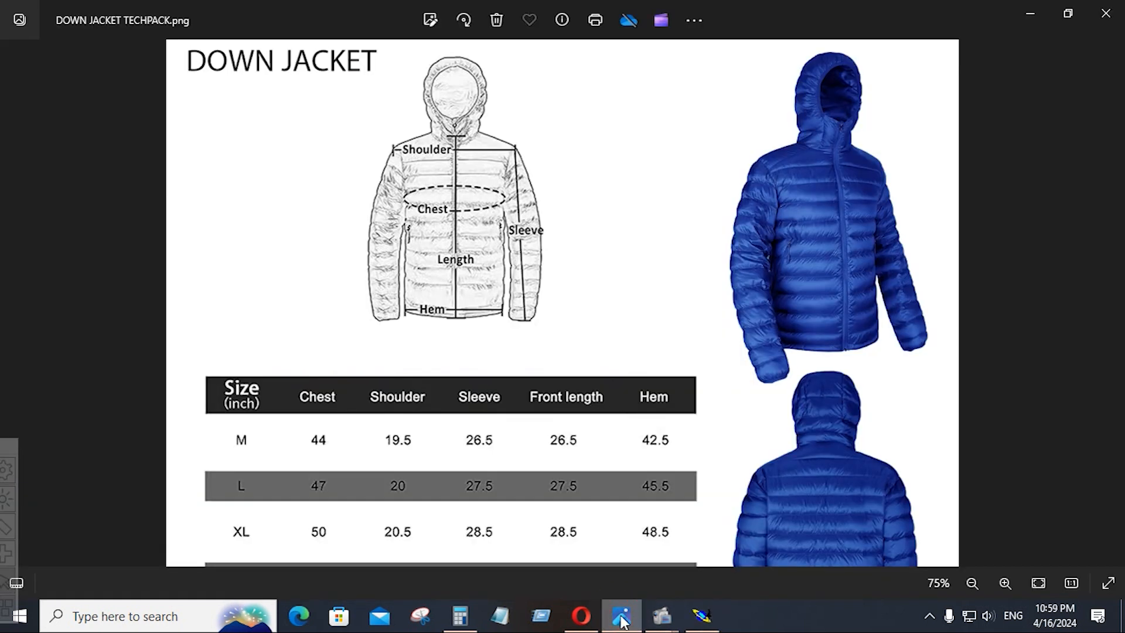
{"action": "scroll", "coordinate": [741, 302], "scroll_direction": "down", "scroll_amount": 1}
{"action": "scroll", "coordinate": [748, 262], "scroll_direction": "up", "scroll_amount": 5}
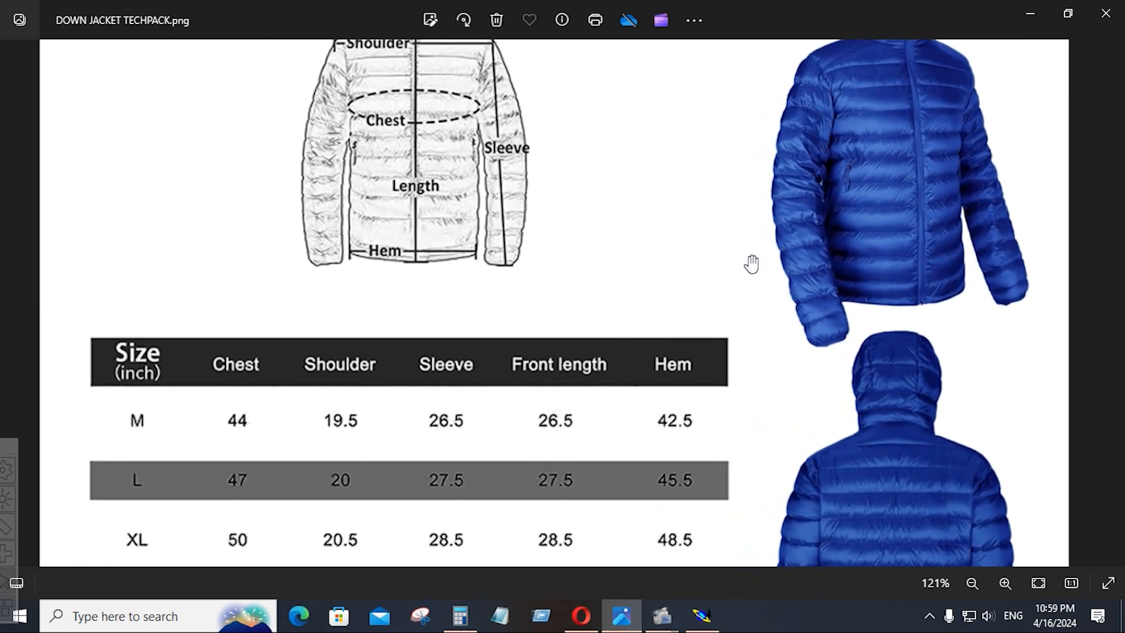
{"action": "scroll", "coordinate": [892, 185], "scroll_direction": "up", "scroll_amount": 1}
{"action": "left_click_drag", "start_coordinate": [896, 186], "coordinate": [839, 491]}
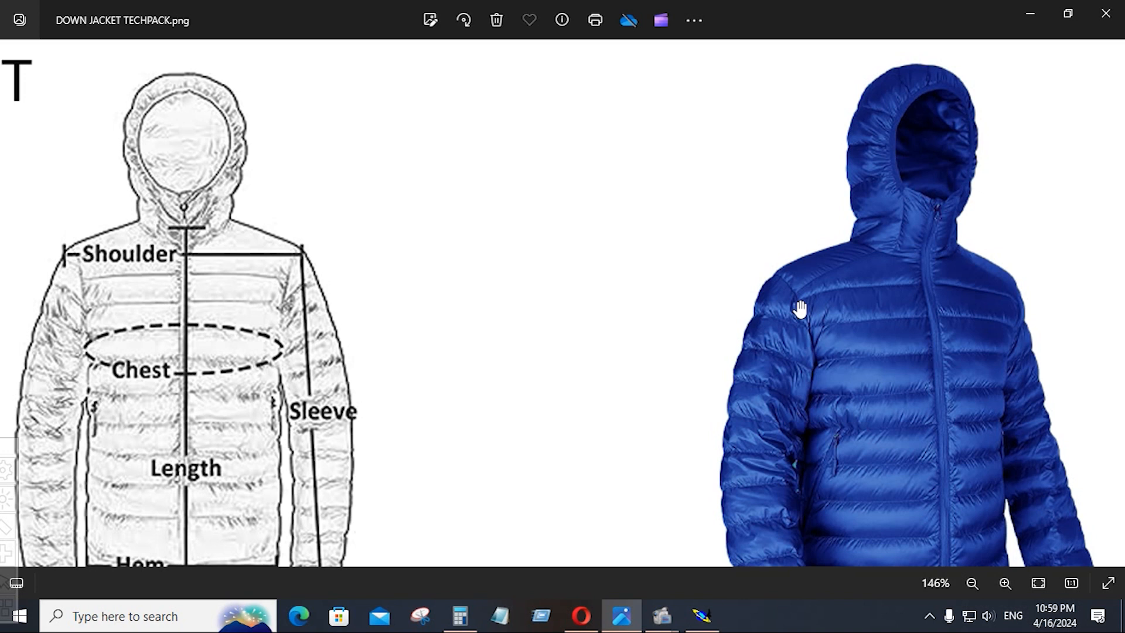
{"action": "left_click", "coordinate": [702, 615]}
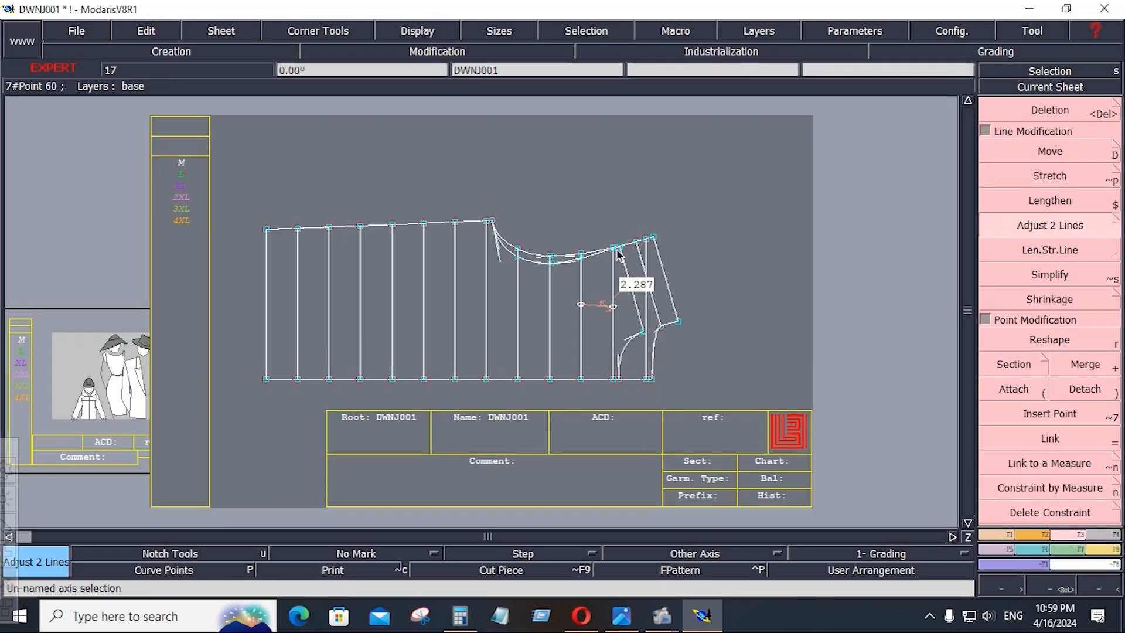
{"action": "left_click", "coordinate": [702, 615]}
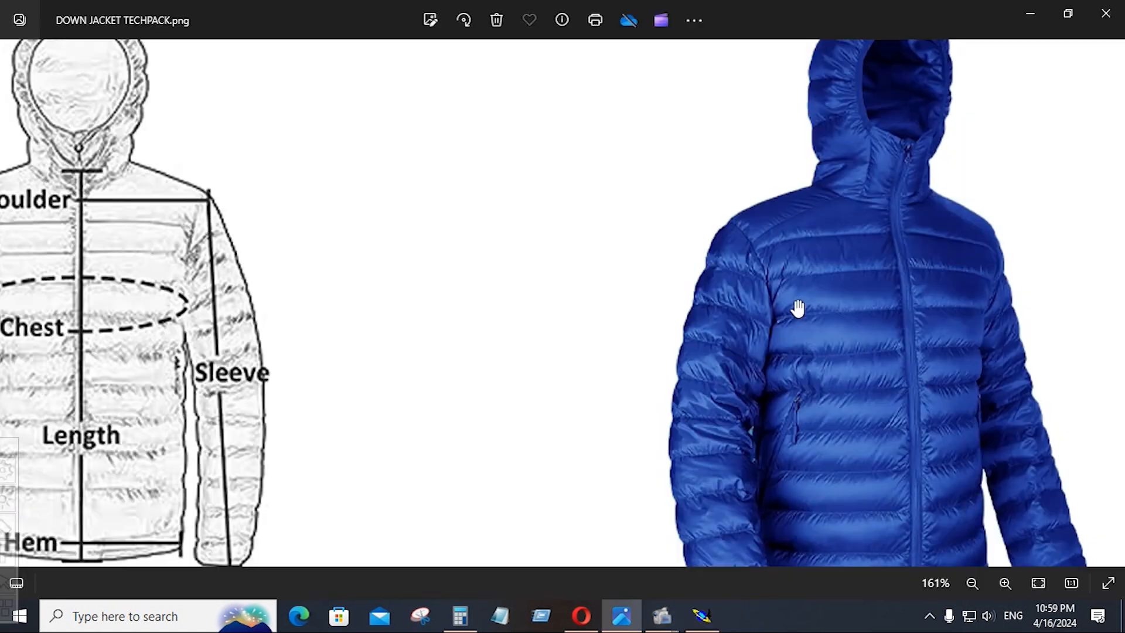
{"action": "scroll", "coordinate": [791, 272], "scroll_direction": "up", "scroll_amount": 2, "text": "ctrl"}
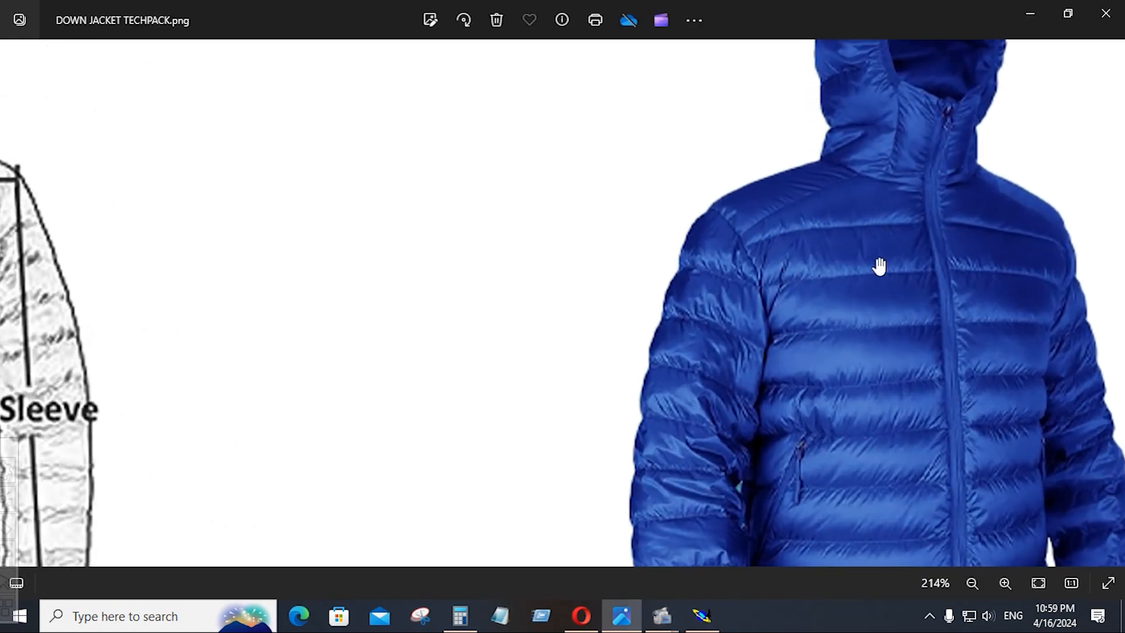
{"action": "scroll", "coordinate": [864, 271], "scroll_direction": "down", "scroll_amount": 1, "text": "ctrl"}
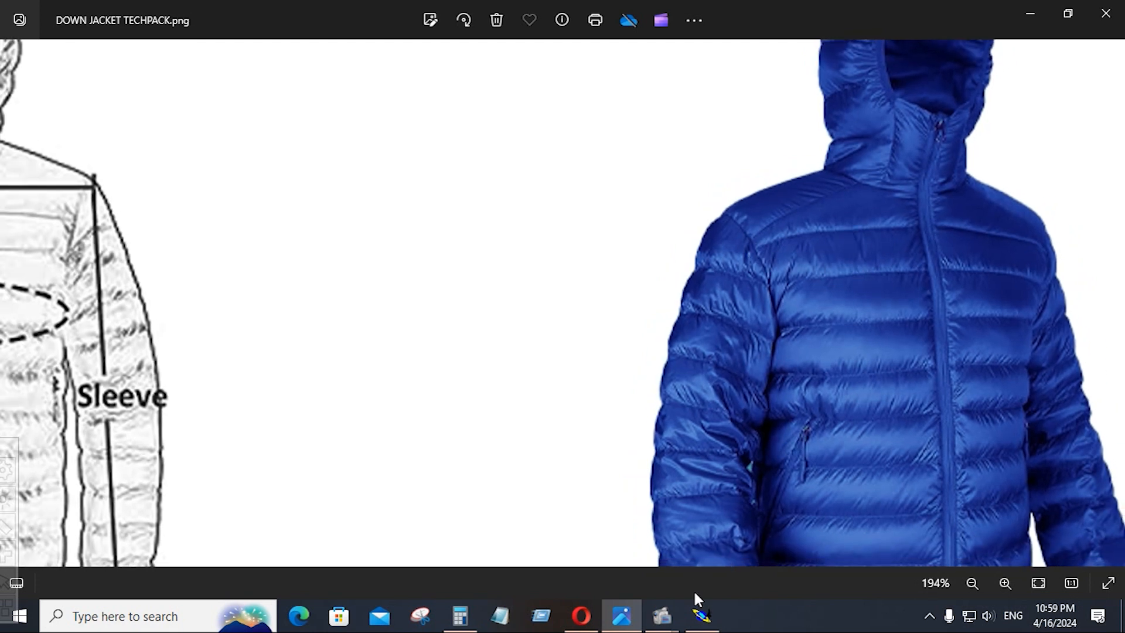
{"action": "left_click", "coordinate": [705, 624]}
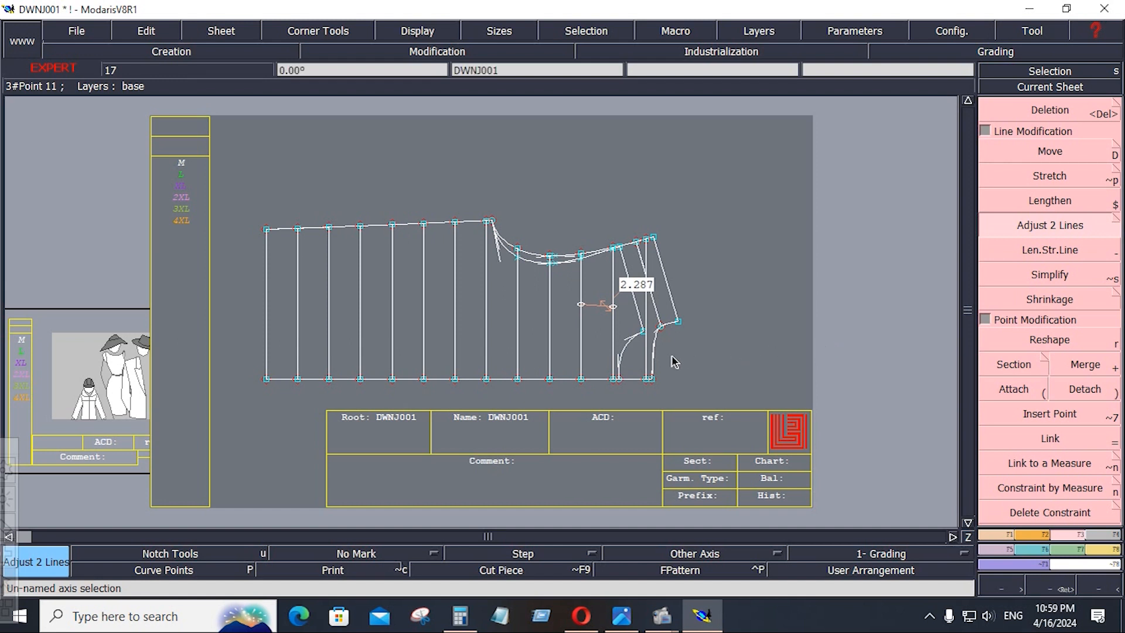
- Delete the dynamic length measure between the quilting lines together with its leftover end points
{"action": "key", "text": "Delete"}
{"action": "left_click", "coordinate": [603, 306]}
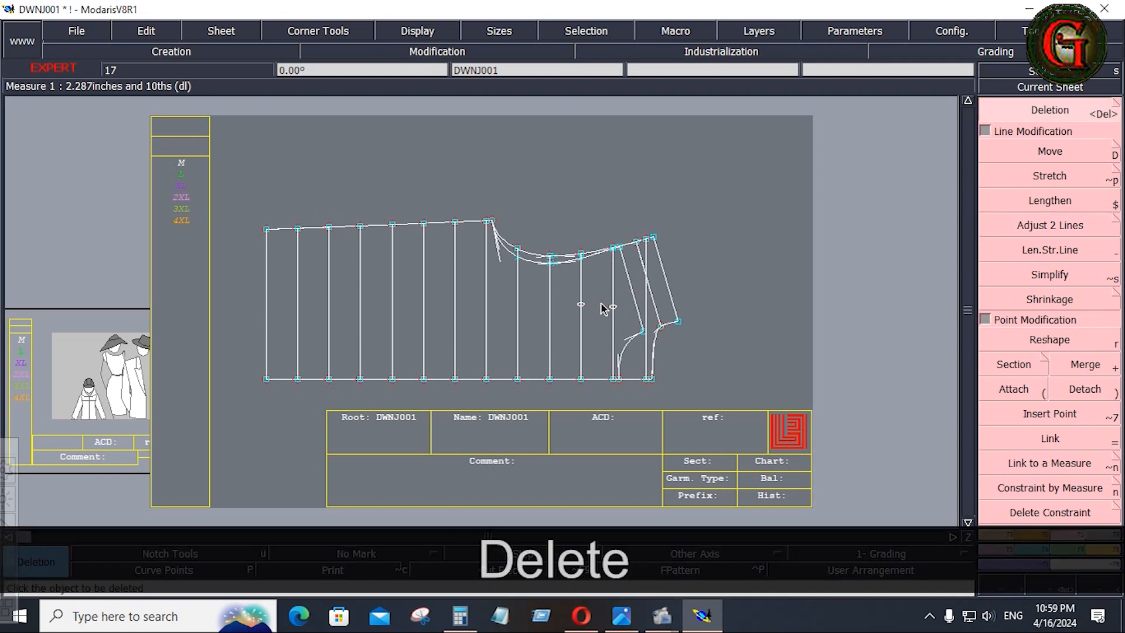
{"action": "left_click", "coordinate": [583, 303]}
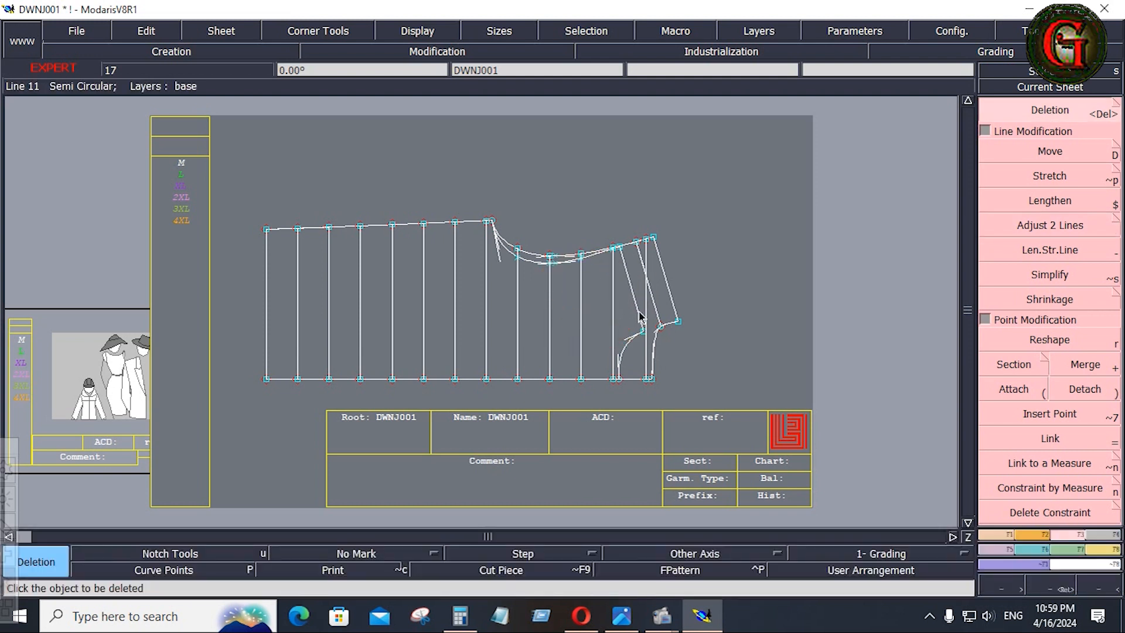
- Switch to the down jacket tech pack image, examine the front pocket's position between the quilting lines, and return to Modaris
{"action": "key", "text": "alt+Tab"}
{"action": "scroll", "coordinate": [743, 473], "scroll_direction": "down", "scroll_amount": 2}
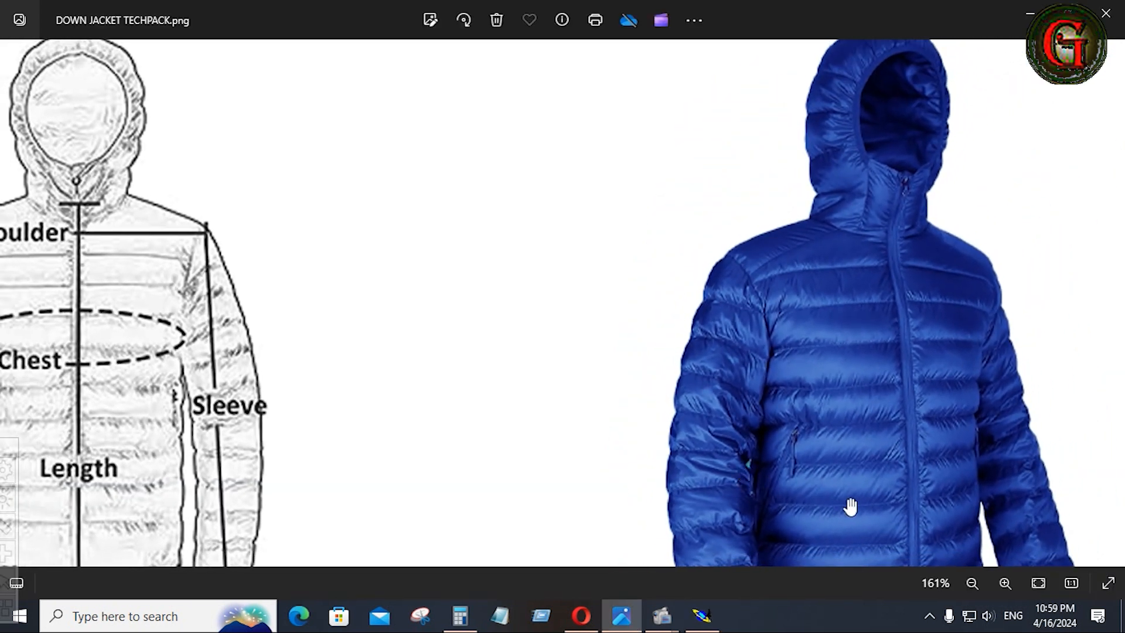
{"action": "left_click_drag", "start_coordinate": [848, 507], "coordinate": [554, 400]}
{"action": "scroll", "coordinate": [785, 480], "scroll_direction": "up", "scroll_amount": 1}
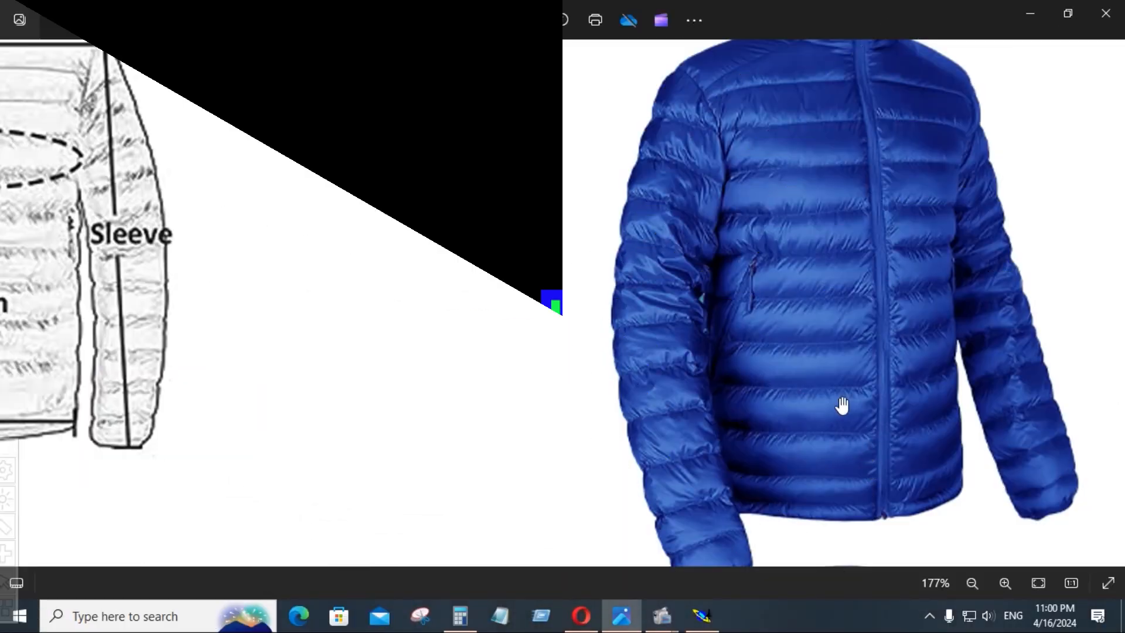
{"action": "scroll", "coordinate": [842, 405], "scroll_direction": "up", "scroll_amount": 3}
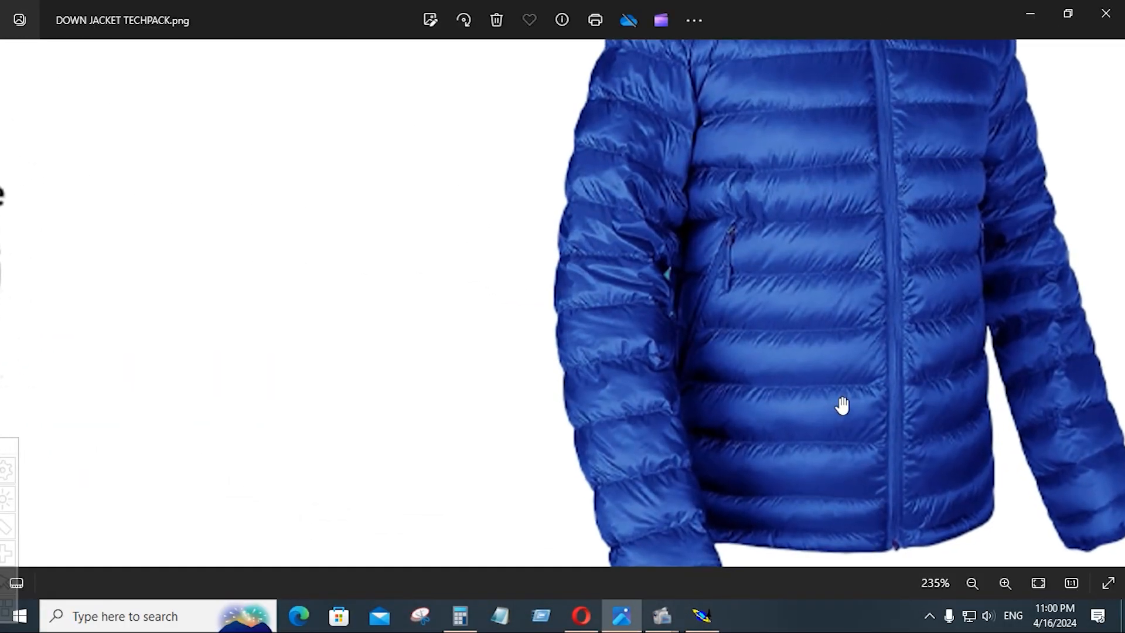
{"action": "scroll", "coordinate": [843, 406], "scroll_direction": "down", "scroll_amount": 4}
{"action": "left_click_drag", "start_coordinate": [839, 399], "coordinate": [718, 367]}
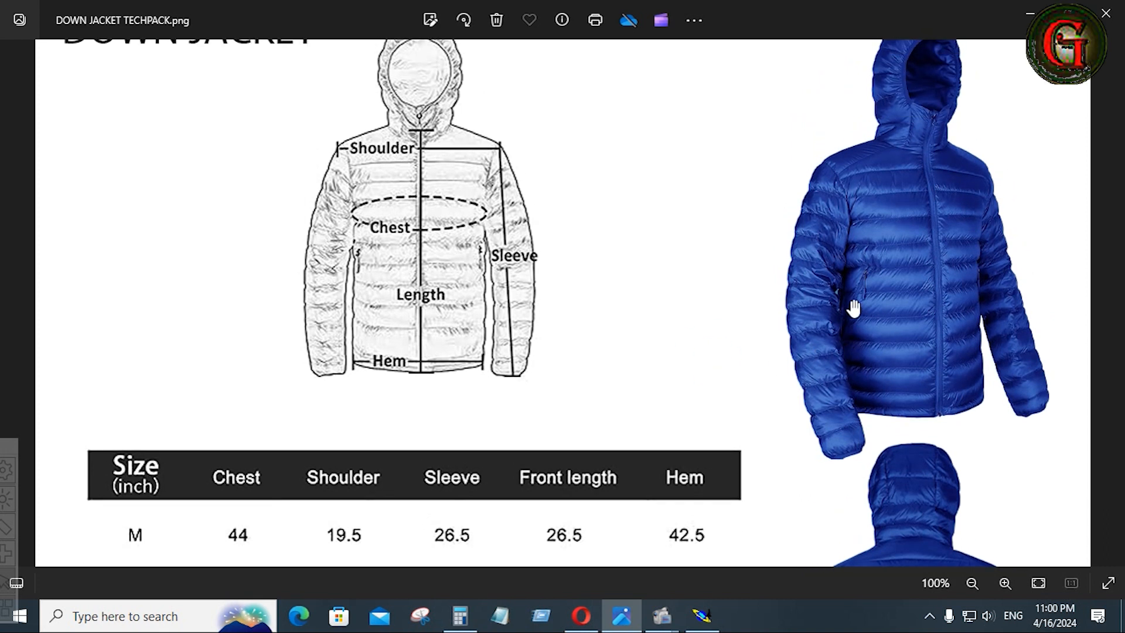
{"action": "scroll", "coordinate": [888, 284], "scroll_direction": "up", "scroll_amount": 4}
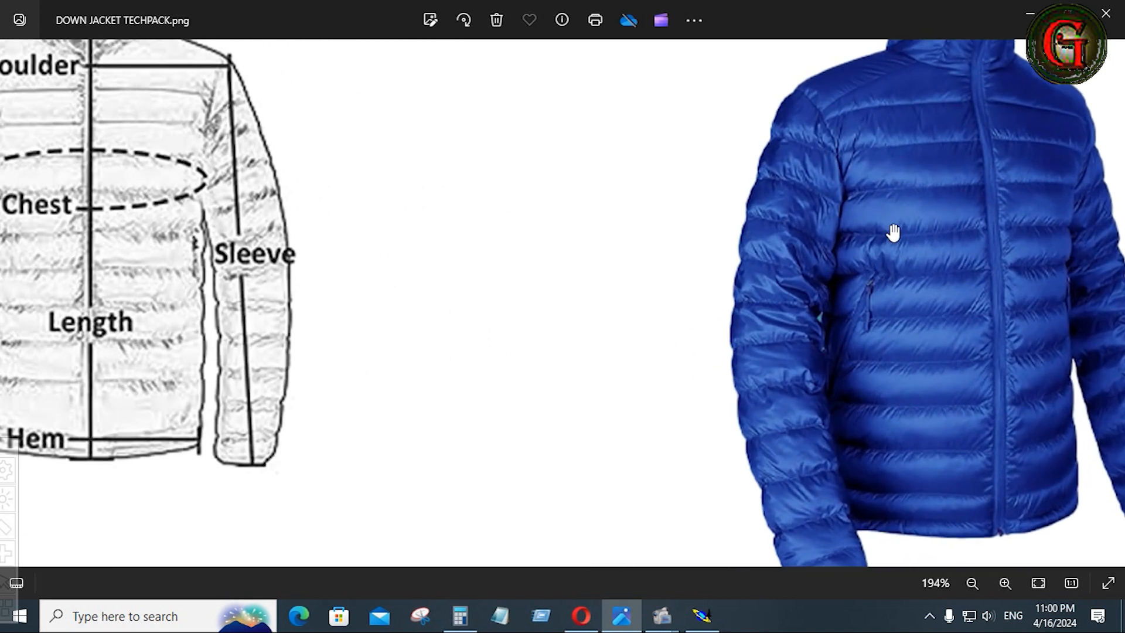
{"action": "scroll", "coordinate": [893, 232], "scroll_direction": "up", "scroll_amount": 4}
{"action": "scroll", "coordinate": [892, 232], "scroll_direction": "down", "scroll_amount": 3}
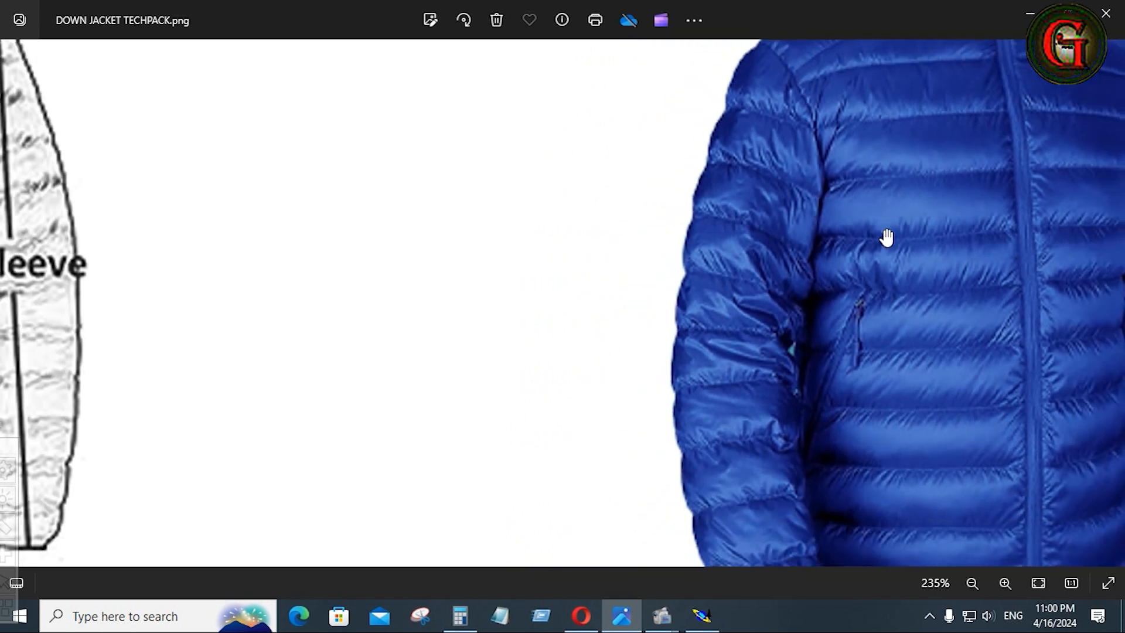
{"action": "scroll", "coordinate": [887, 237], "scroll_direction": "down", "scroll_amount": 1}
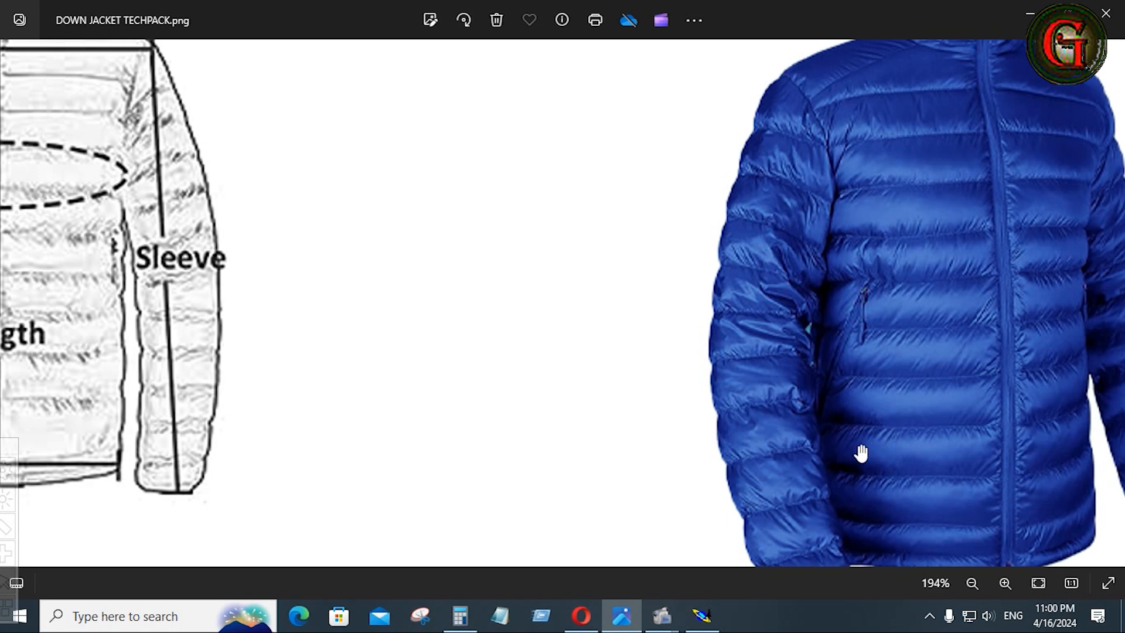
{"action": "left_click", "coordinate": [700, 622]}
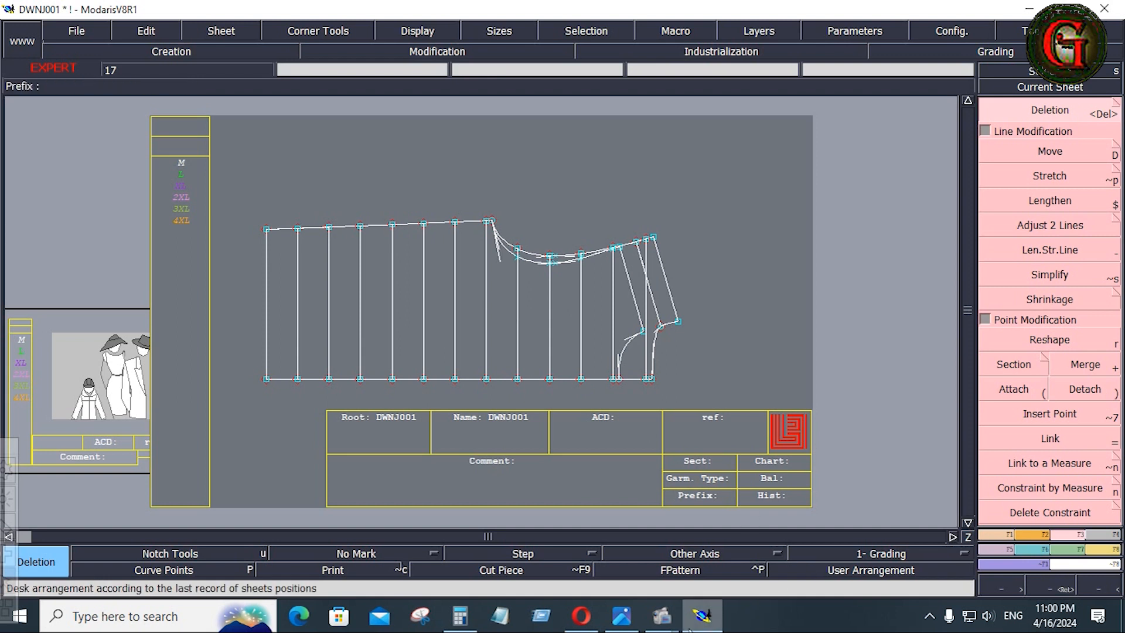
{"action": "left_click", "coordinate": [621, 615]}
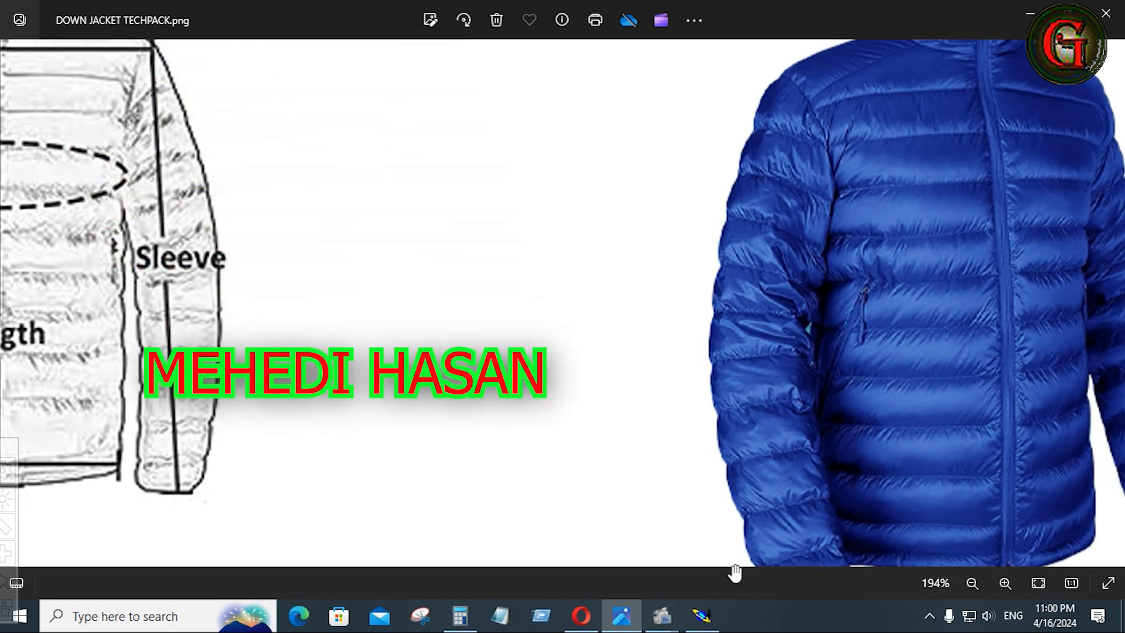
{"action": "left_click", "coordinate": [702, 616]}
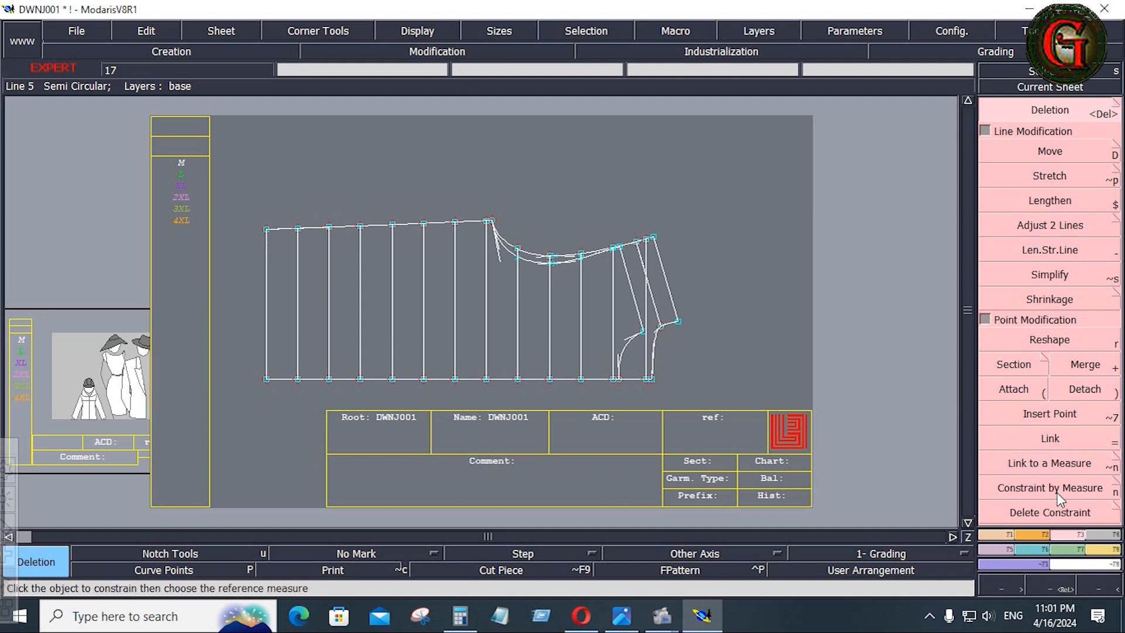
- Create a parallel 0.625 inches toward the hem from the second quilting line below the underarm
{"action": "key", "text": "x"}
{"action": "left_click", "coordinate": [447, 296]}
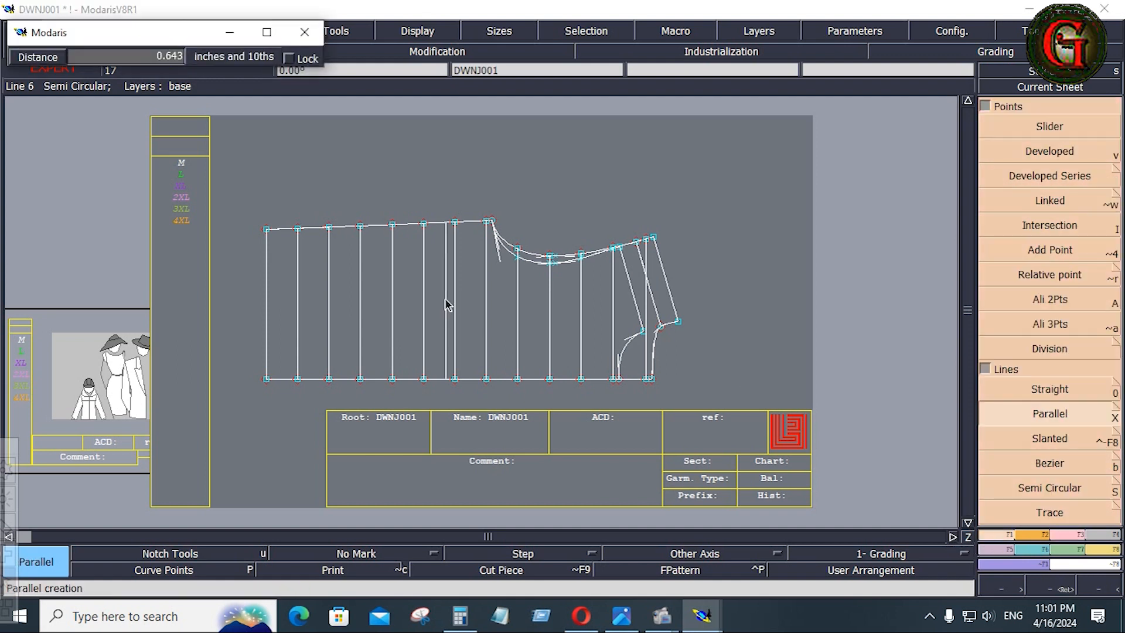
{"action": "key", "text": "Down"}
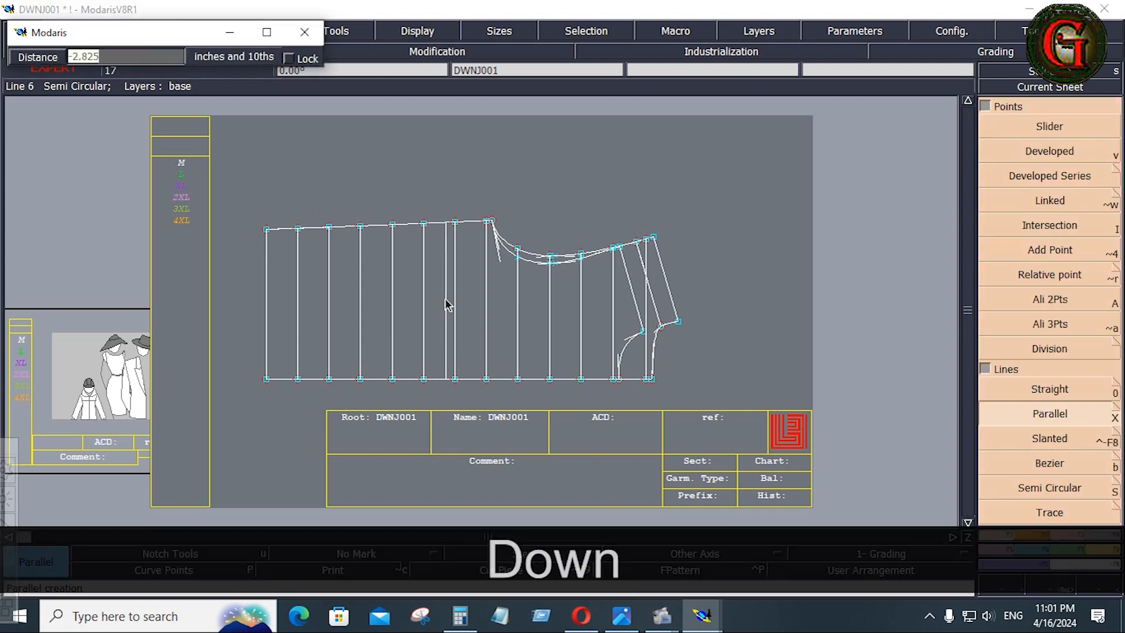
{"action": "type", "text": ".625"}
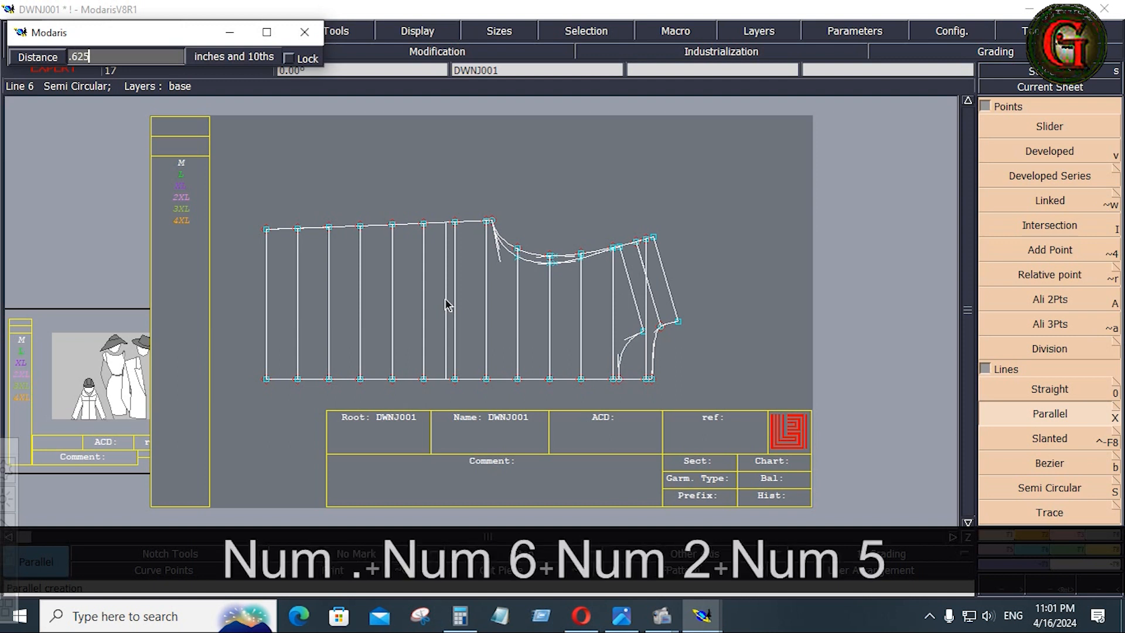
{"action": "key", "text": "Return"}
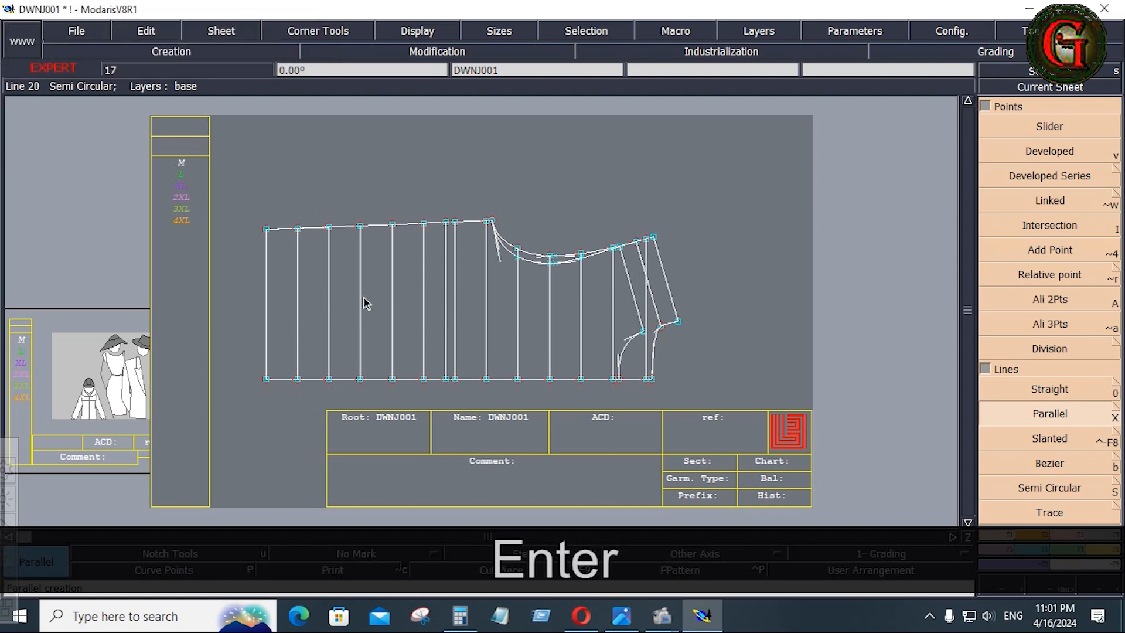
- Check the pocket on the tech pack image, then place a developed point on the new parallel about 4.7 inches from the side seam
{"action": "left_click", "coordinate": [633, 613]}
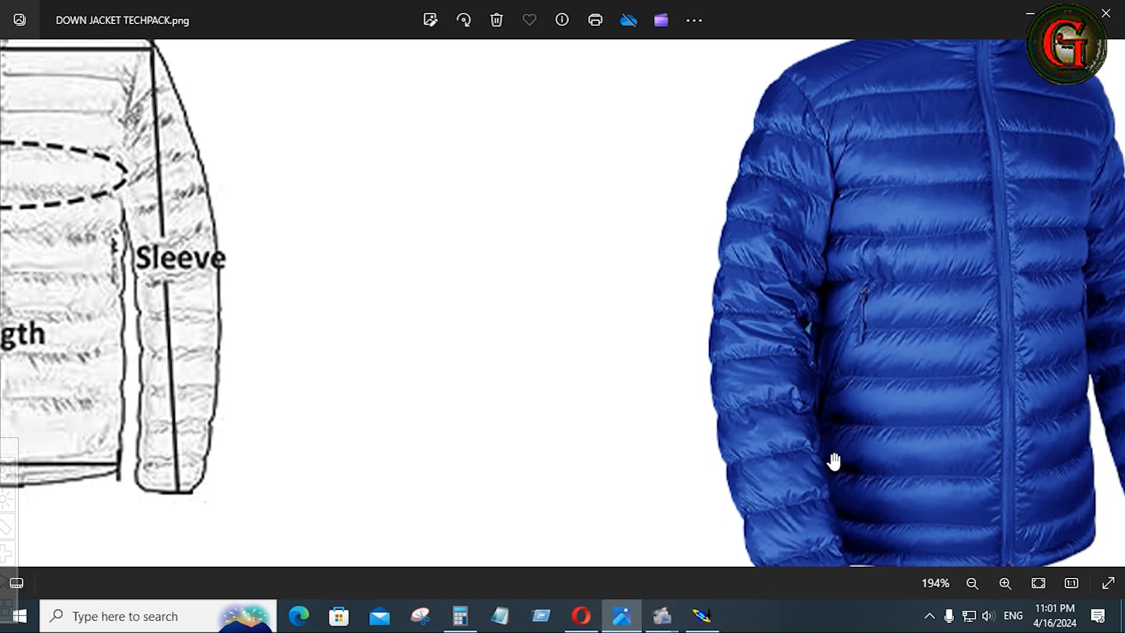
{"action": "left_click", "coordinate": [705, 627]}
{"action": "left_click_drag", "start_coordinate": [251, 188], "coordinate": [496, 405]}
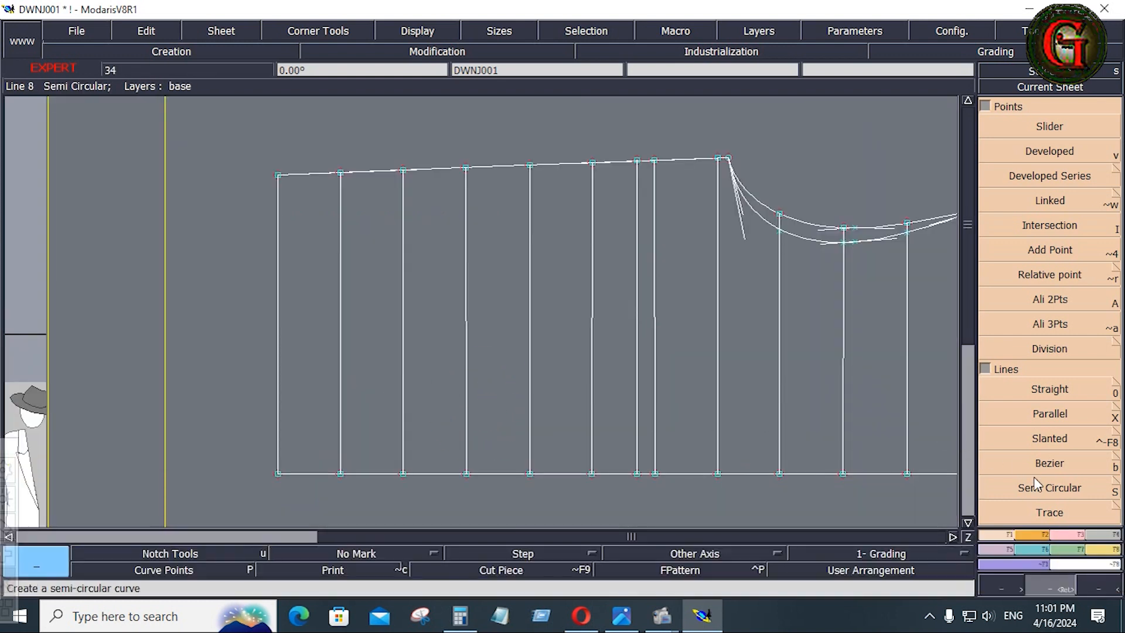
{"action": "left_click", "coordinate": [1049, 151]}
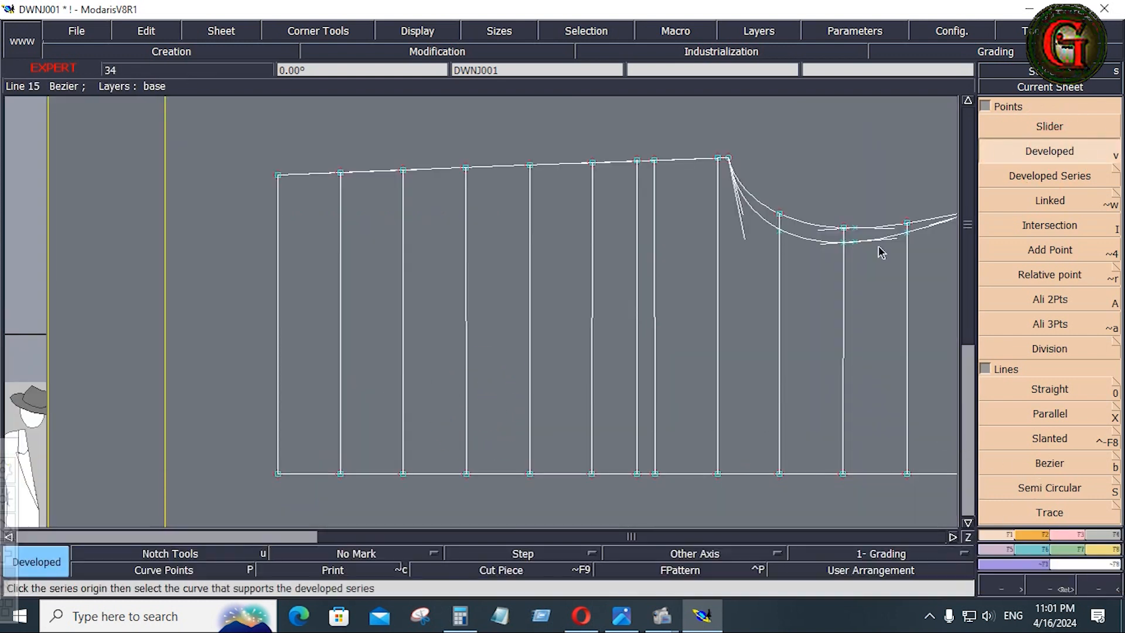
{"action": "left_click", "coordinate": [637, 162]}
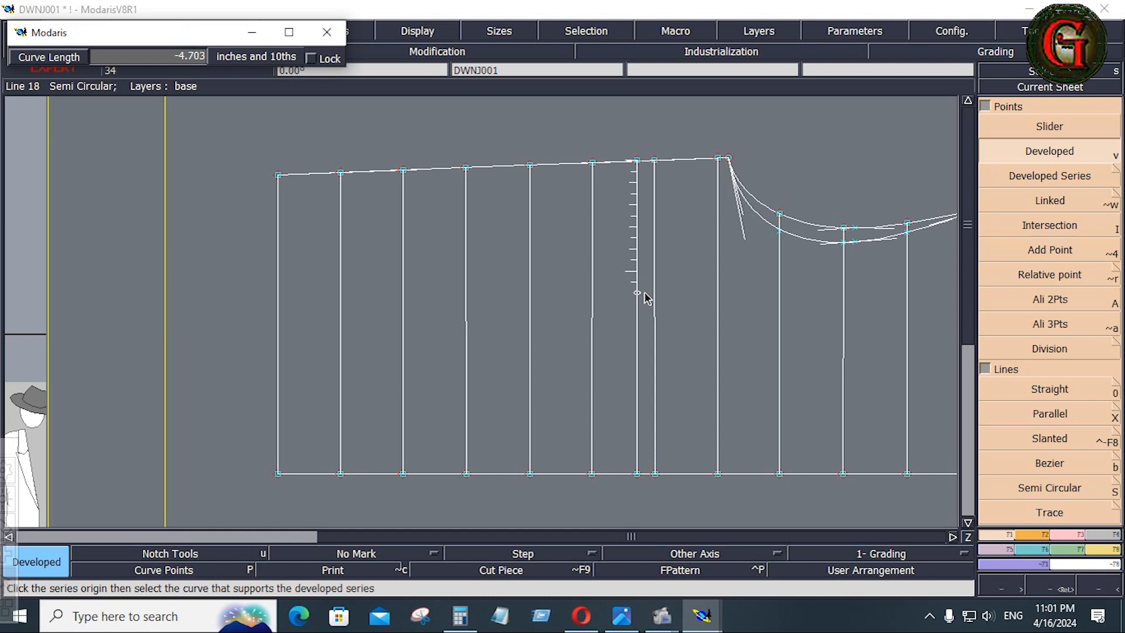
{"action": "left_click", "coordinate": [644, 292]}
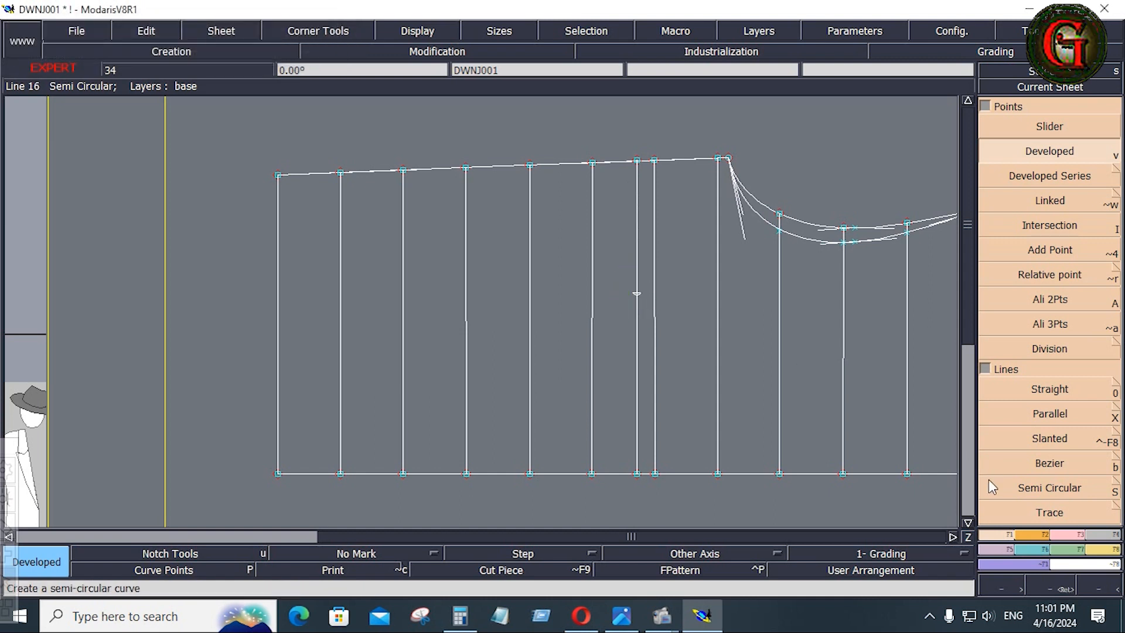
- Draw a 6.5-inch slanted Bezier line from the developed point toward the hem and side seam, checking the pocket's slant on the tech pack image
{"action": "left_click", "coordinate": [1049, 463]}
{"action": "left_click", "coordinate": [638, 293]}
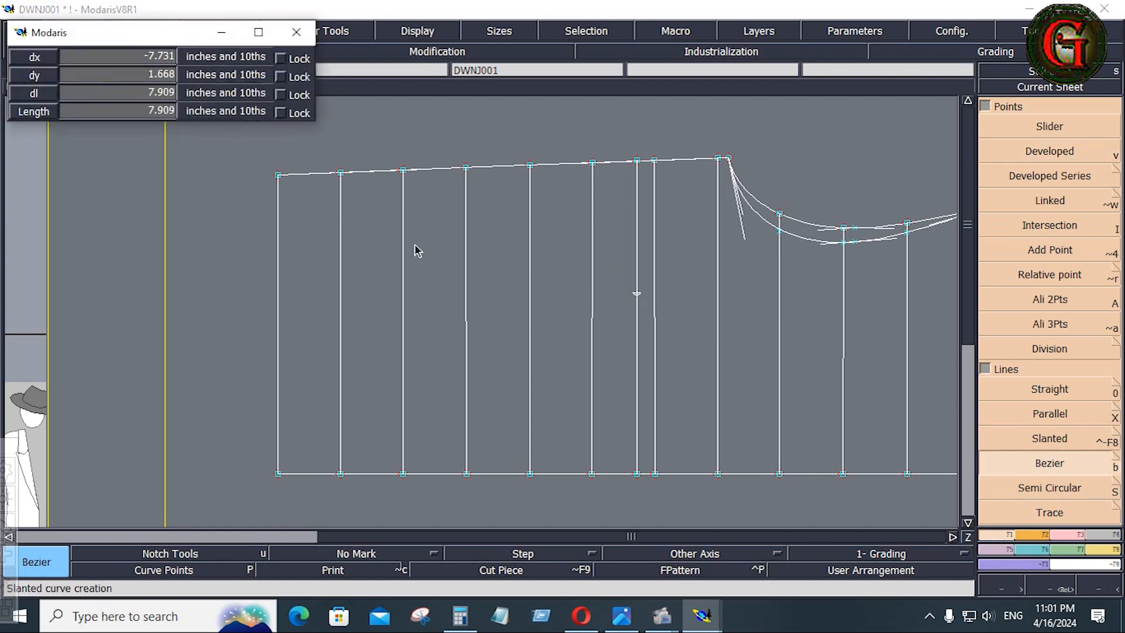
{"action": "left_click", "coordinate": [108, 92]}
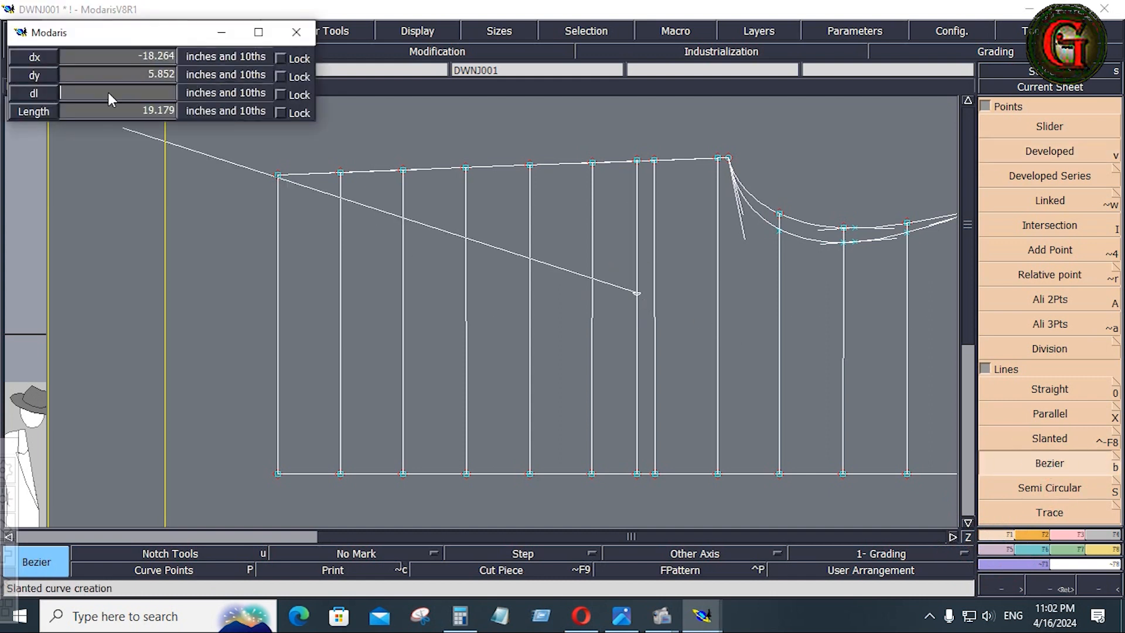
{"action": "type", "text": "6.5"}
{"action": "key", "text": "Return"}
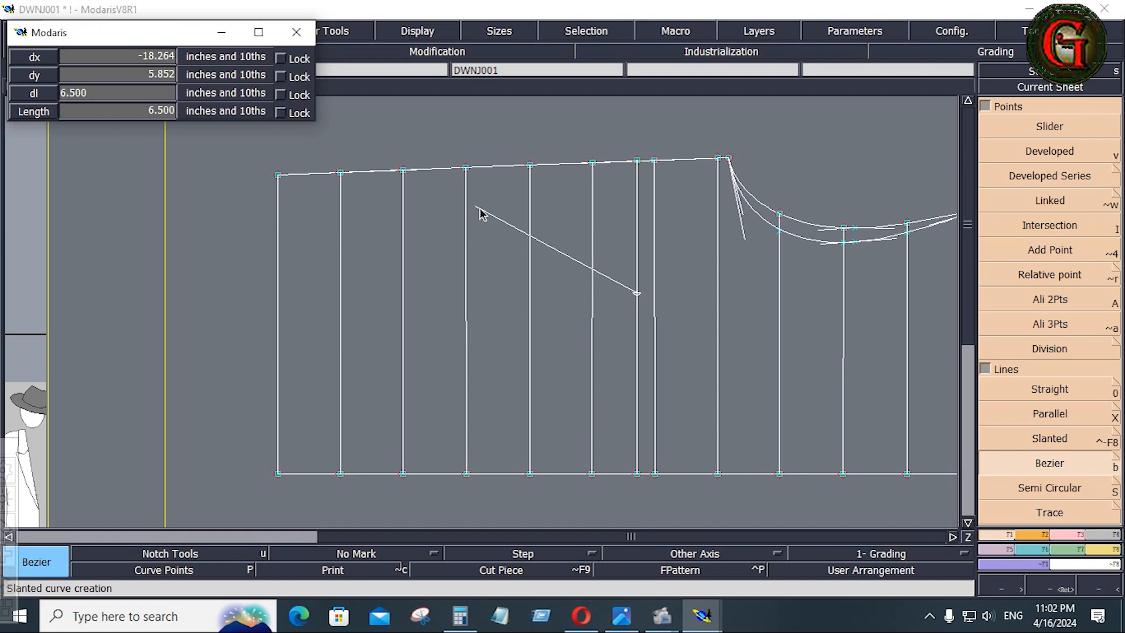
{"action": "left_click", "coordinate": [622, 616]}
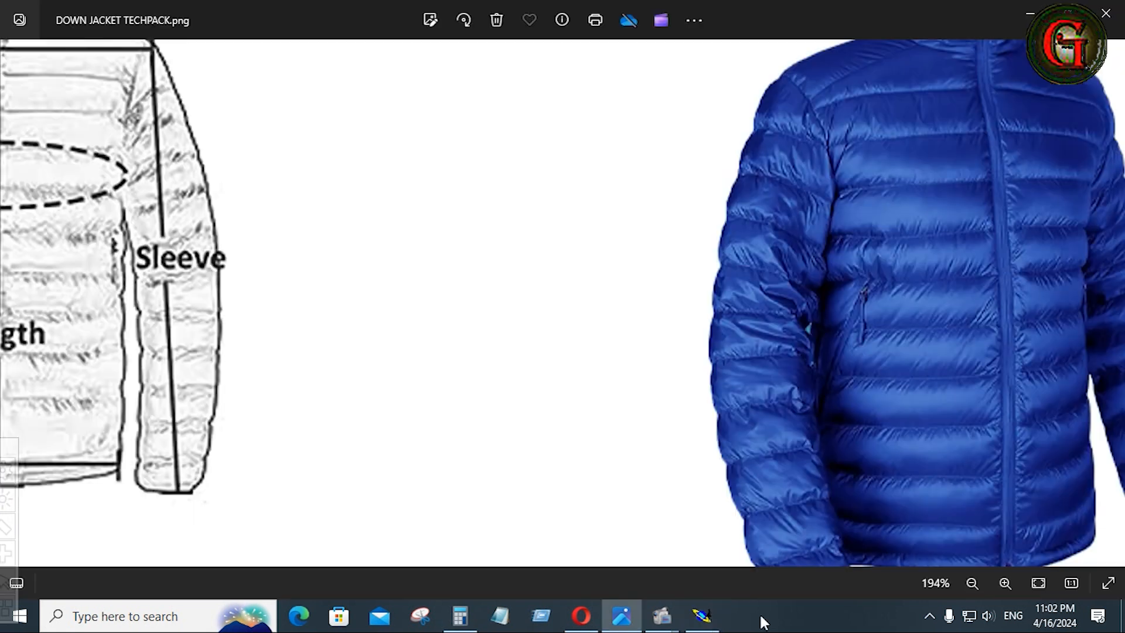
{"action": "scroll", "coordinate": [796, 437], "scroll_direction": "down", "scroll_amount": 2}
{"action": "scroll", "coordinate": [739, 399], "scroll_direction": "up", "scroll_amount": 7}
{"action": "scroll", "coordinate": [755, 428], "scroll_direction": "up", "scroll_amount": 2}
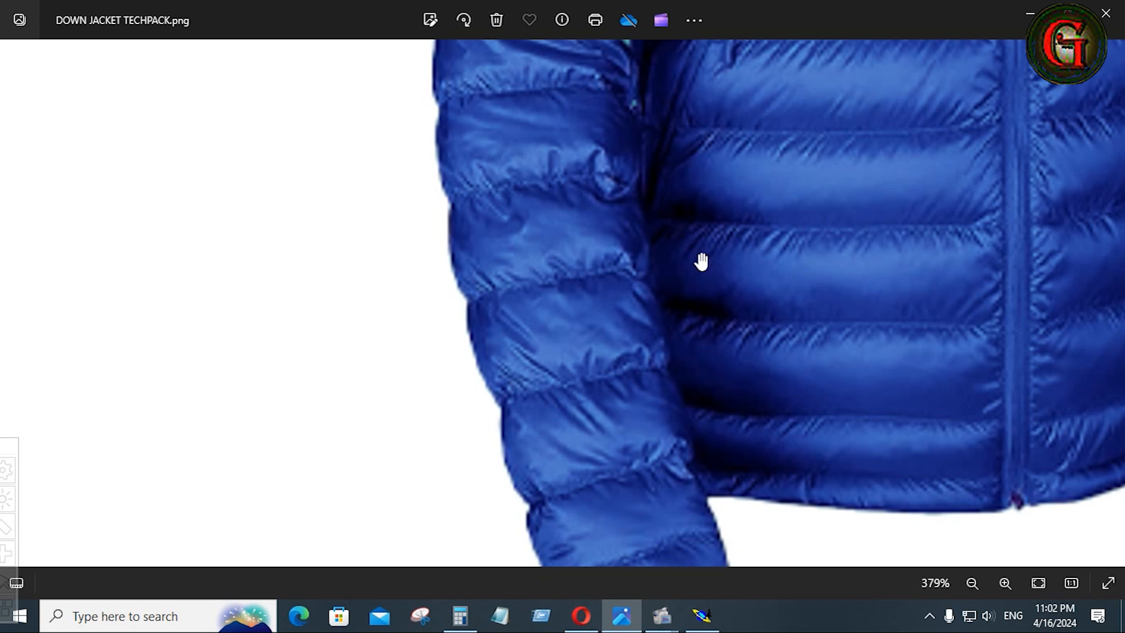
{"action": "left_click", "coordinate": [702, 617]}
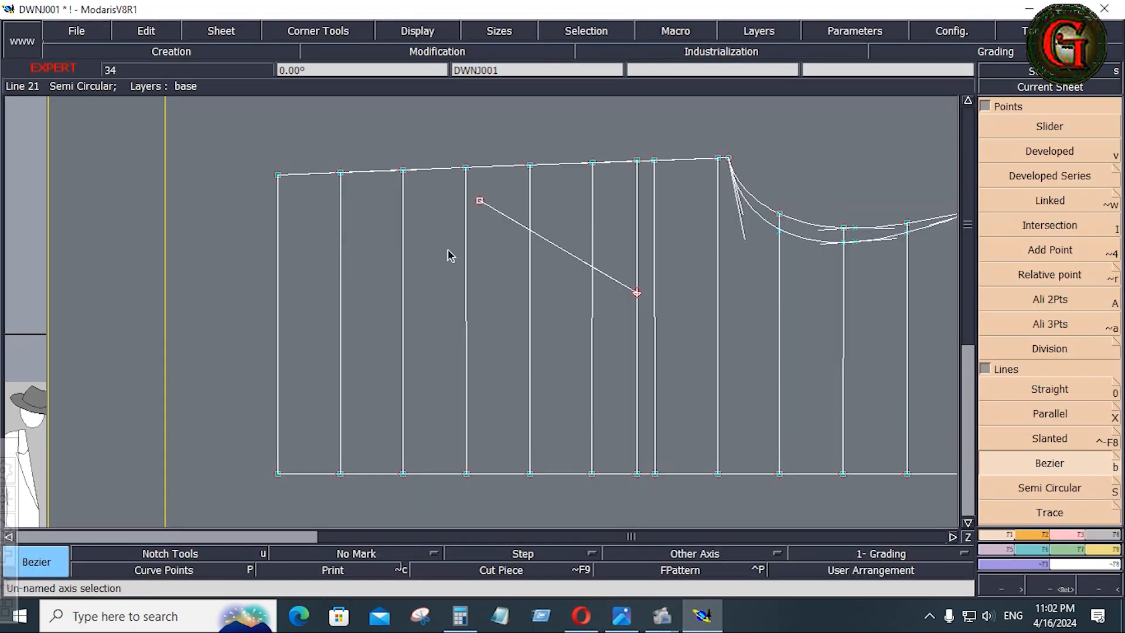
- Create a parallel 0.625 inches from the slanted pocket line on its center-front side, checking the pocket on the tech pack image
{"action": "left_click", "coordinate": [1046, 417]}
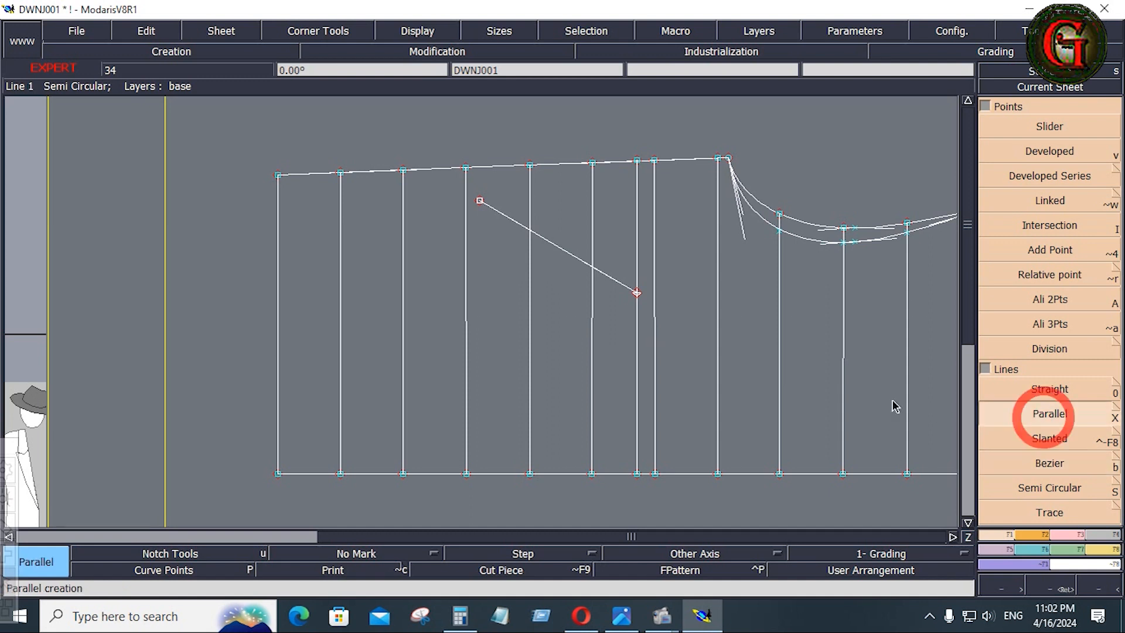
{"action": "left_click", "coordinate": [561, 257]}
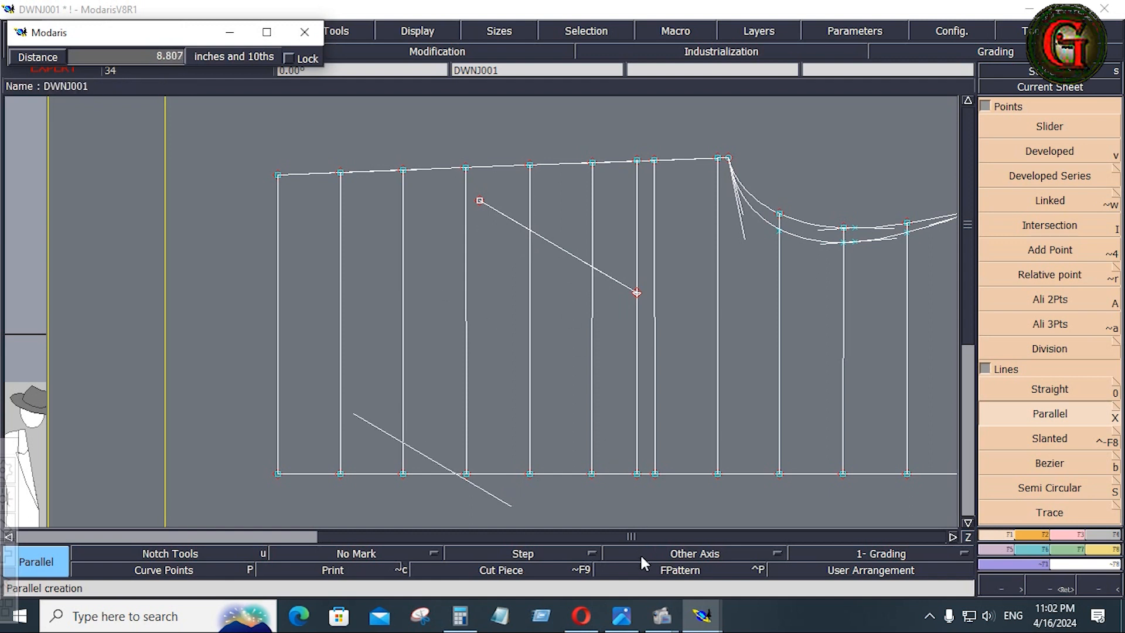
{"action": "left_click", "coordinate": [630, 615]}
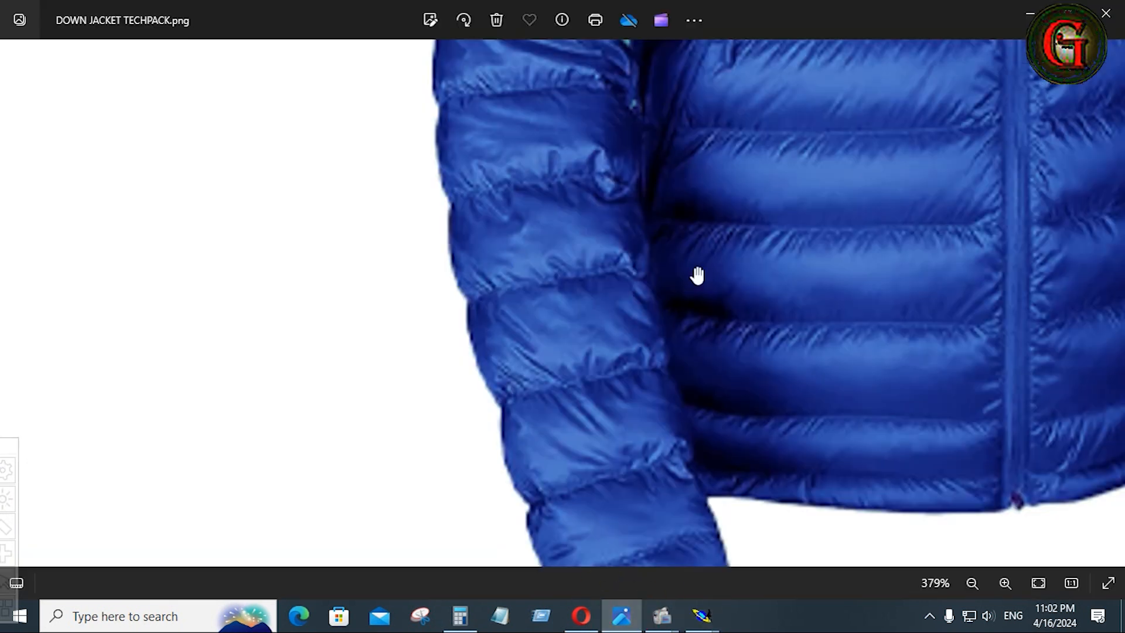
{"action": "scroll", "coordinate": [695, 276], "scroll_direction": "up", "scroll_amount": 1}
{"action": "scroll", "coordinate": [696, 276], "scroll_direction": "down", "scroll_amount": 2}
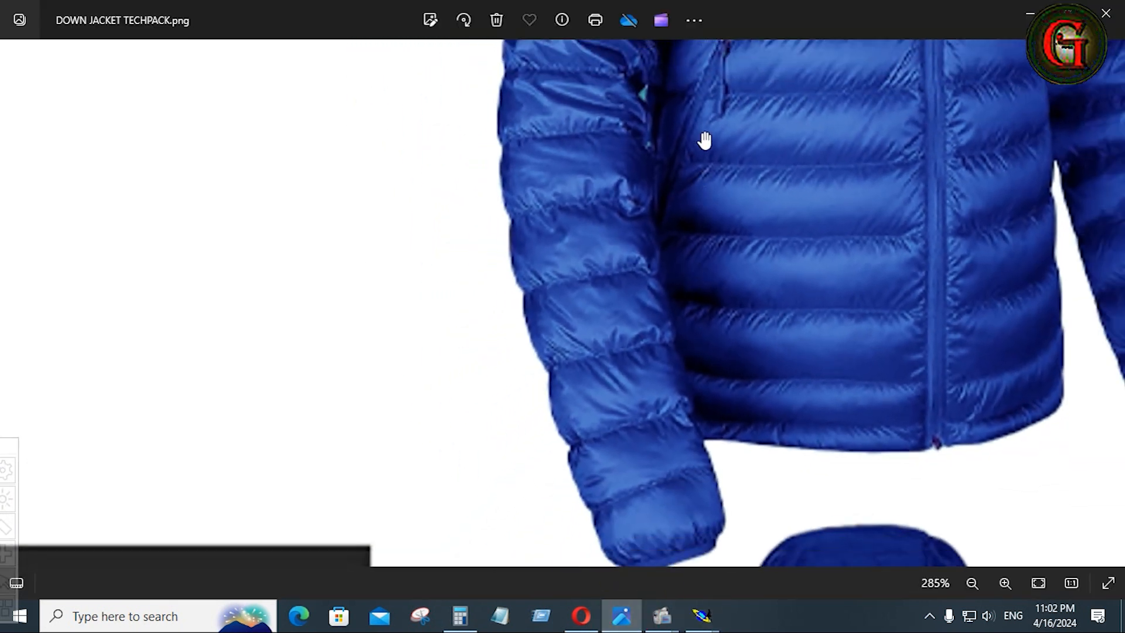
{"action": "scroll", "coordinate": [630, 73], "scroll_direction": "up", "scroll_amount": 1}
{"action": "left_click_drag", "start_coordinate": [630, 74], "coordinate": [809, 279]}
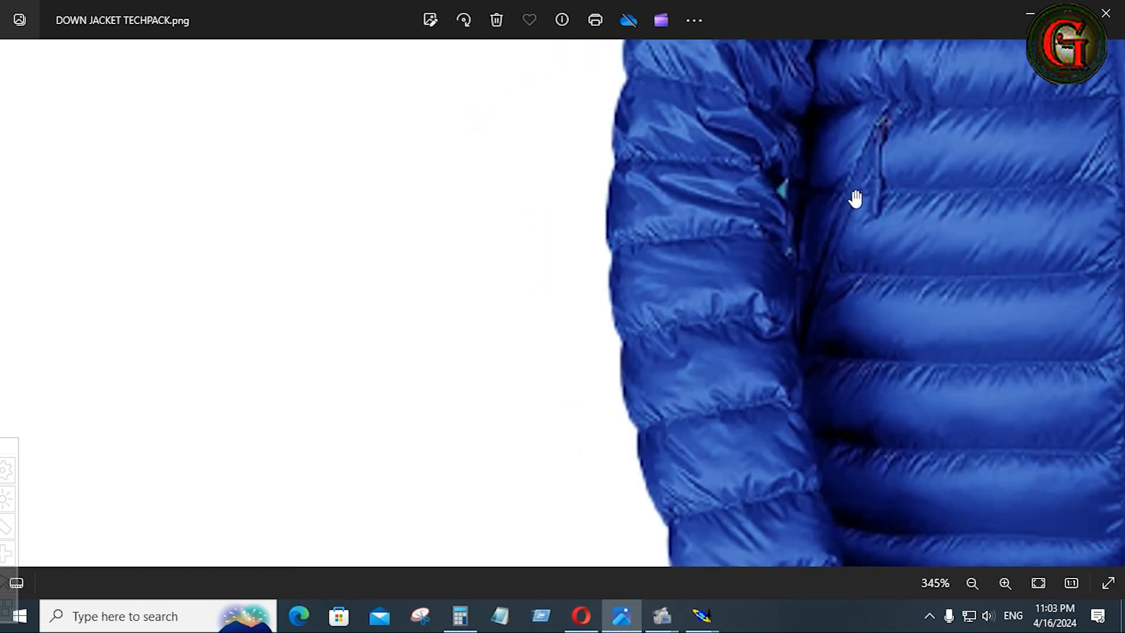
{"action": "key", "text": "alt+Tab"}
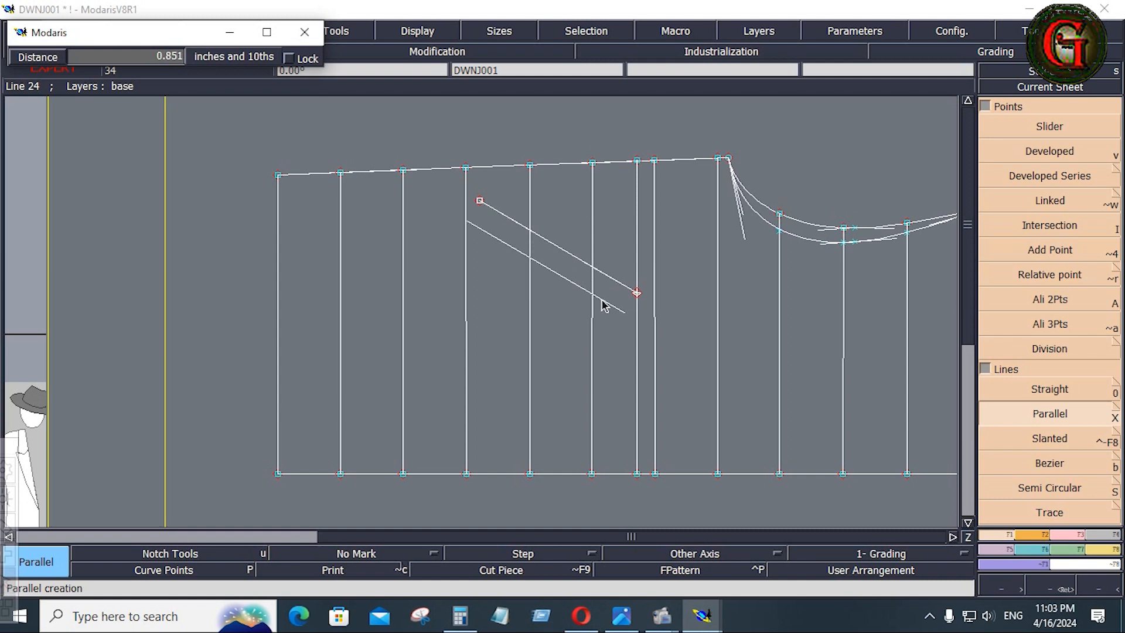
{"action": "key", "text": "Down"}
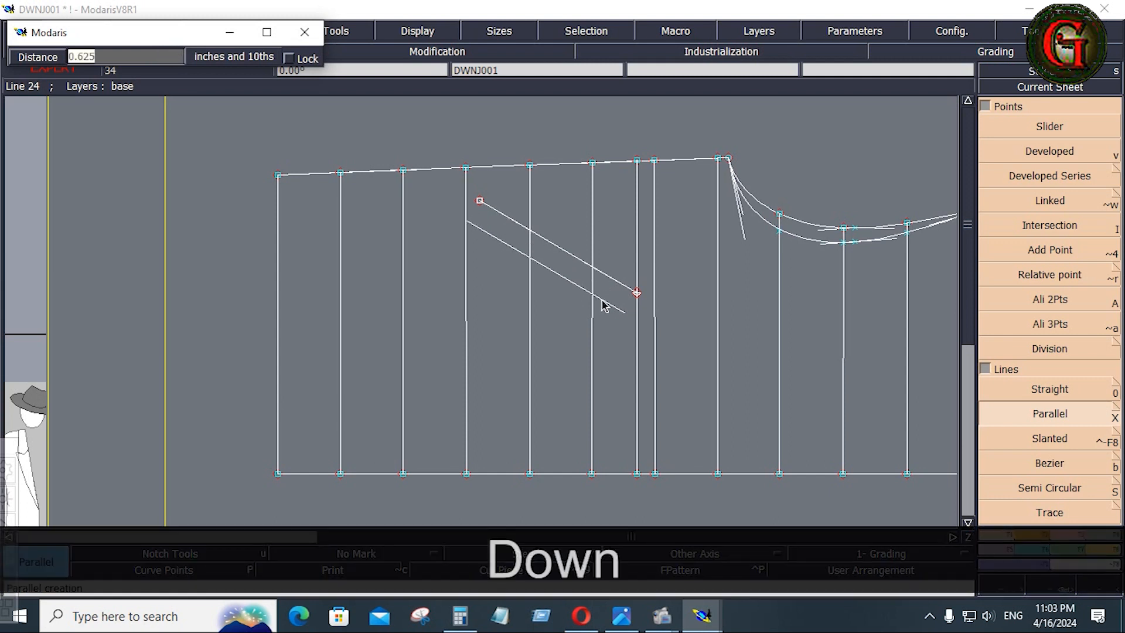
{"action": "type", "text": ".625"}
{"action": "key", "text": "Return"}
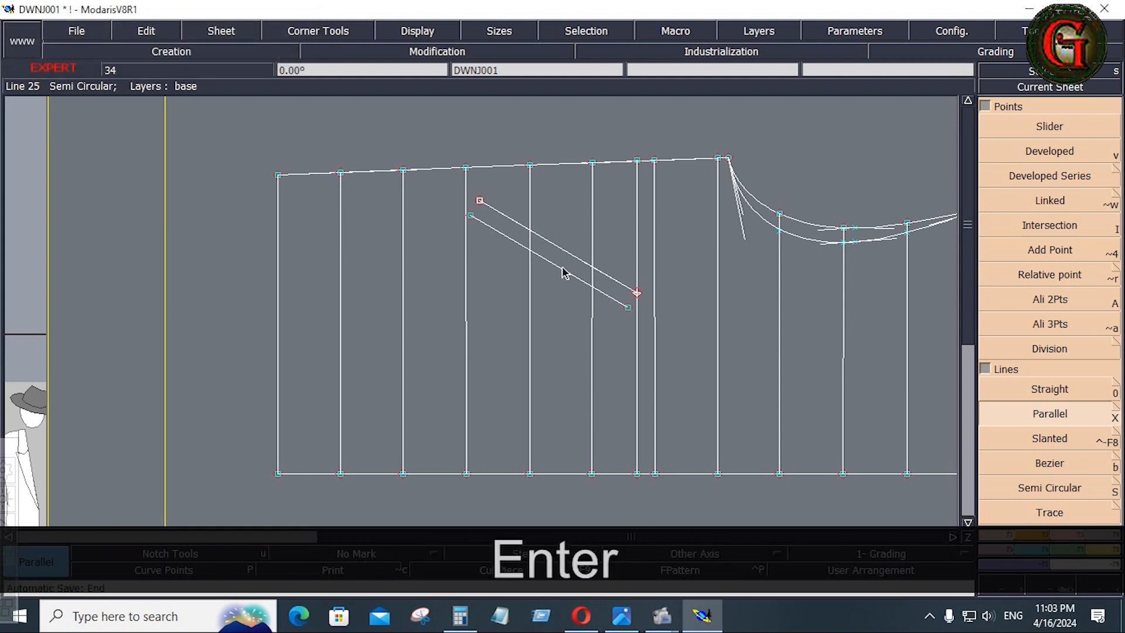
- Create a parallel 0.312 inches from the center-front-side slanted pocket line, midway between the two pocket lines
{"action": "left_click", "coordinate": [562, 269]}
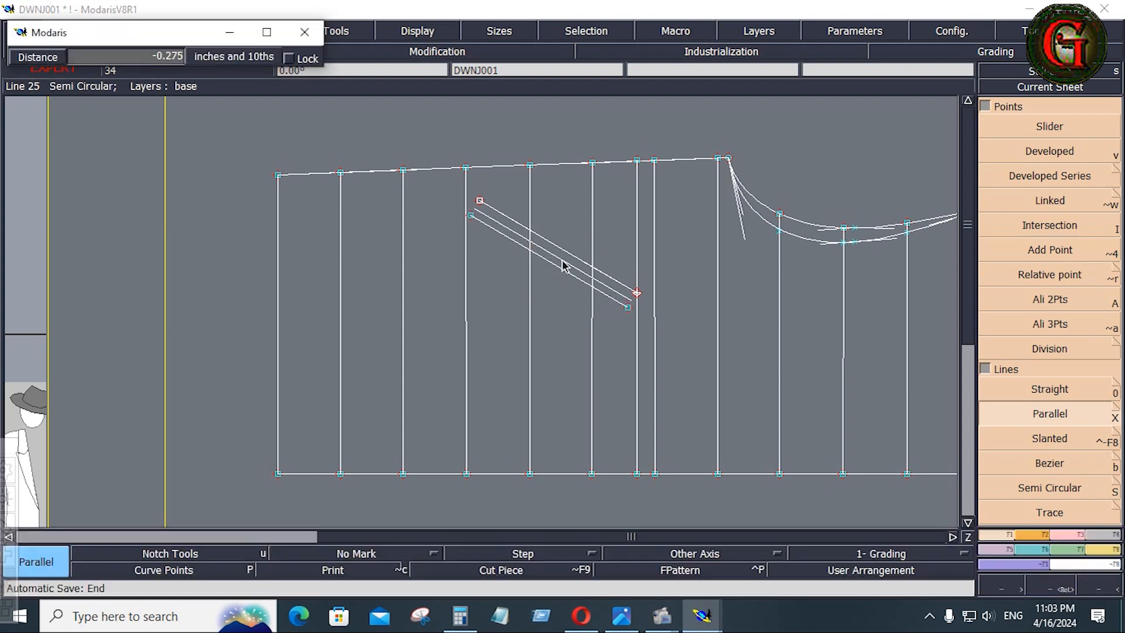
{"action": "key", "text": "Down"}
{"action": "type", "text": "-."}
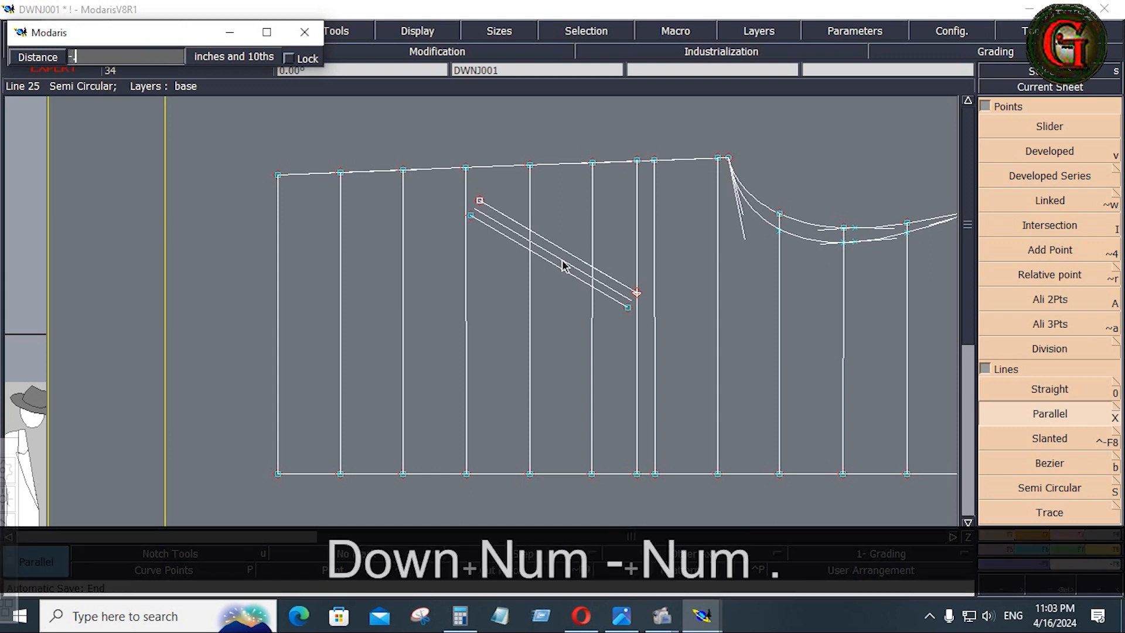
{"action": "type", "text": "312"}
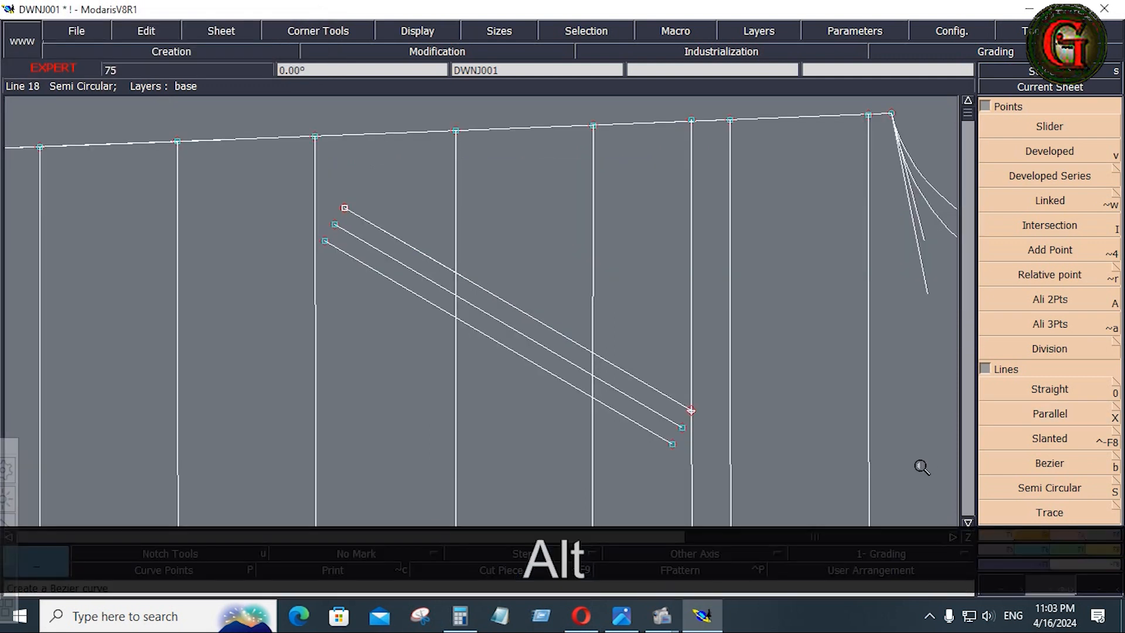
- Close both short ends of the slanted pocket with Bezier lines joining the endpoints of its two outer lines
{"action": "key", "text": "alt+7"}
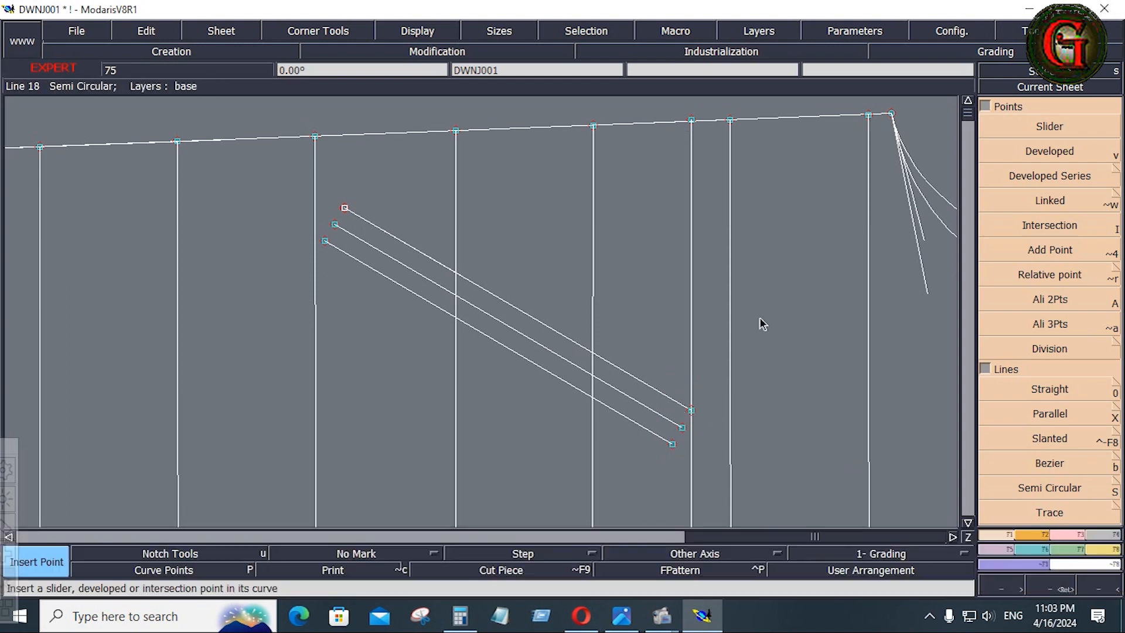
{"action": "left_click", "coordinate": [1055, 463]}
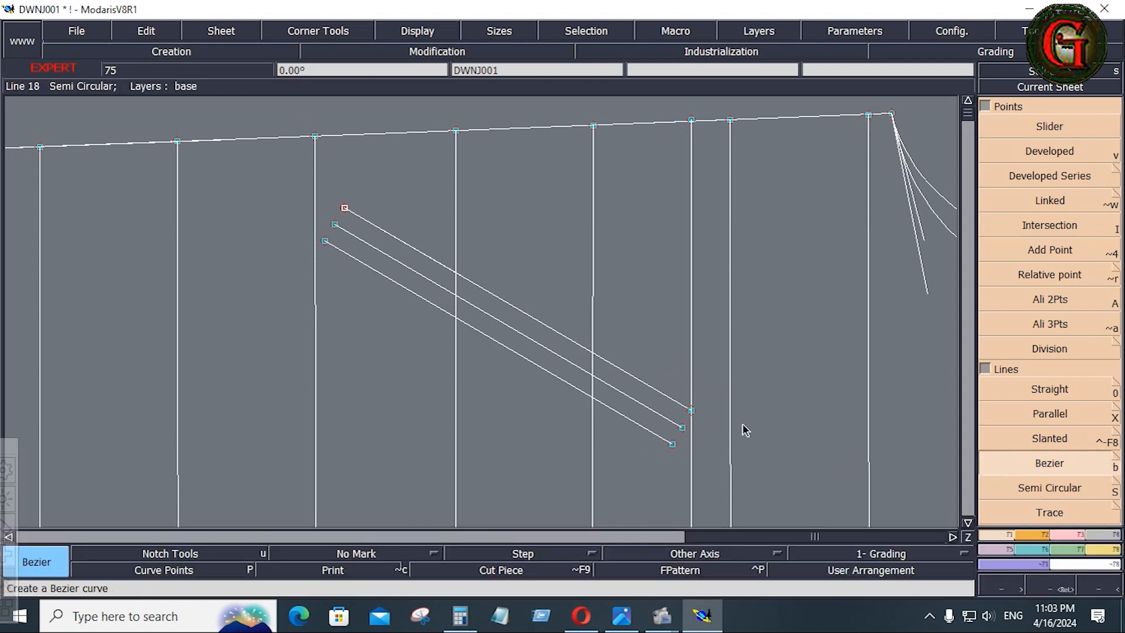
{"action": "left_click", "coordinate": [672, 443]}
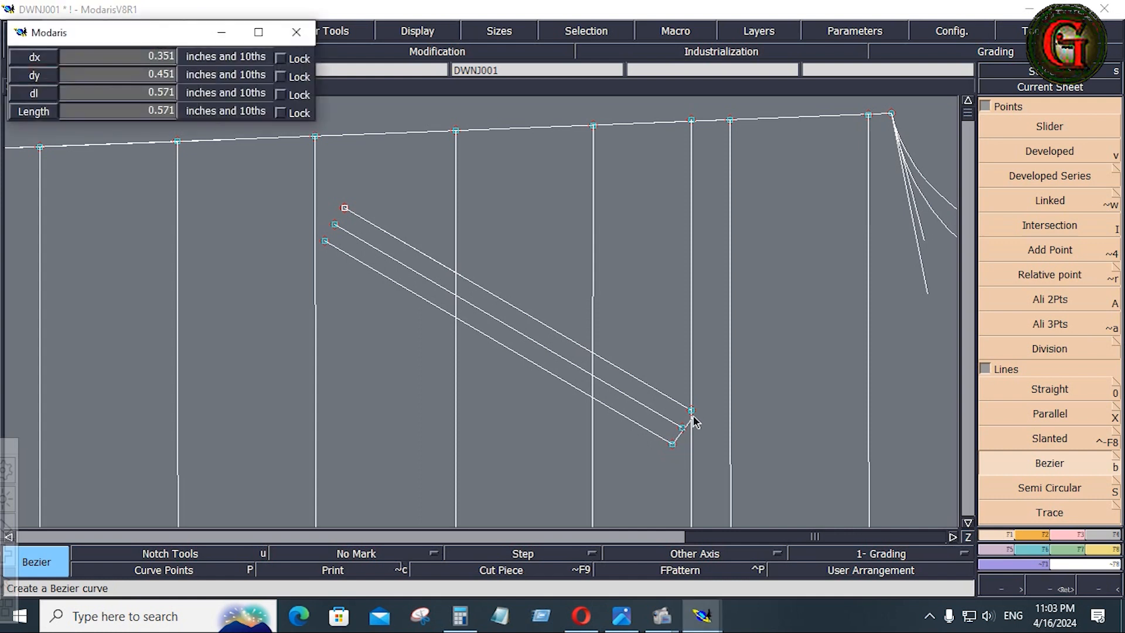
{"action": "left_click", "coordinate": [692, 411]}
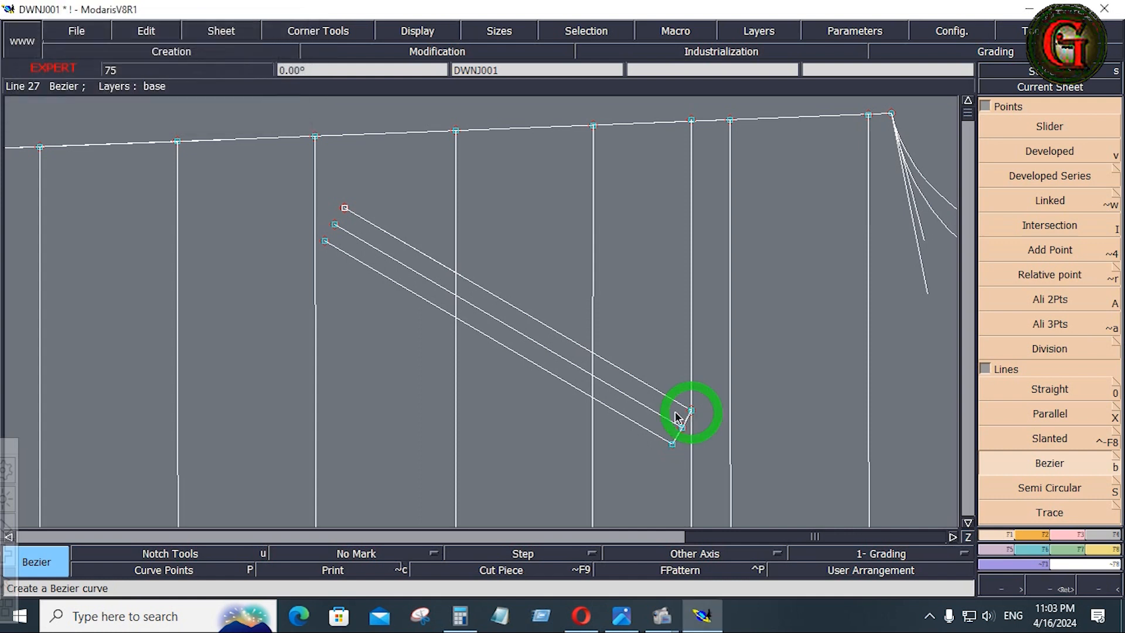
{"action": "left_click", "coordinate": [324, 240]}
{"action": "left_click", "coordinate": [344, 207]}
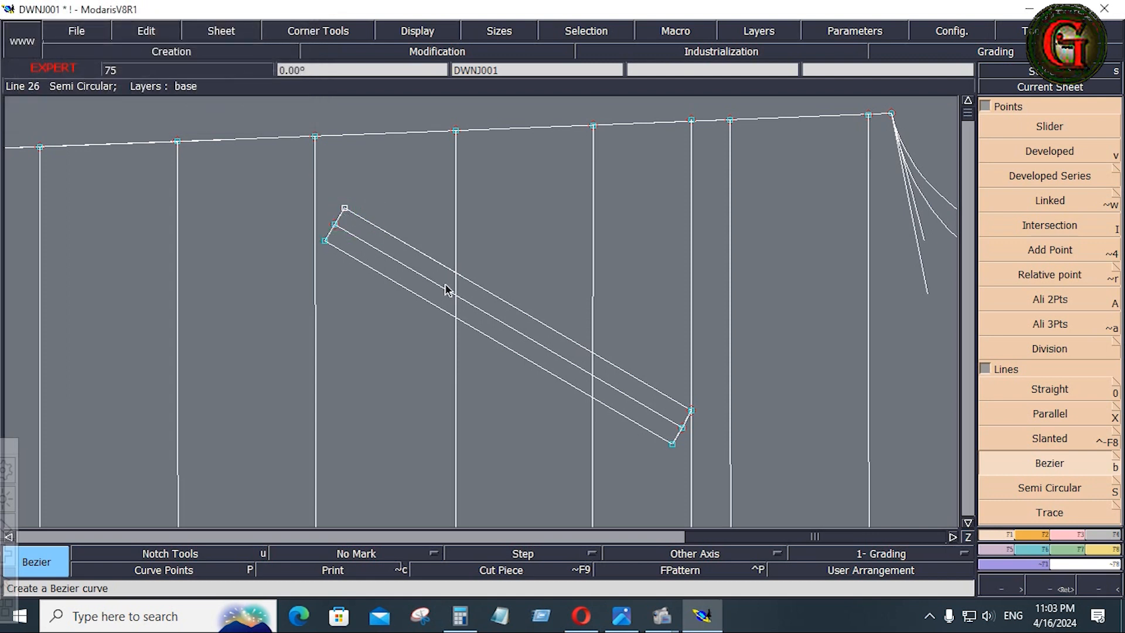
- Delete the construction parallel that runs through the pocket's underarm-side corner
{"action": "key", "text": "Delete"}
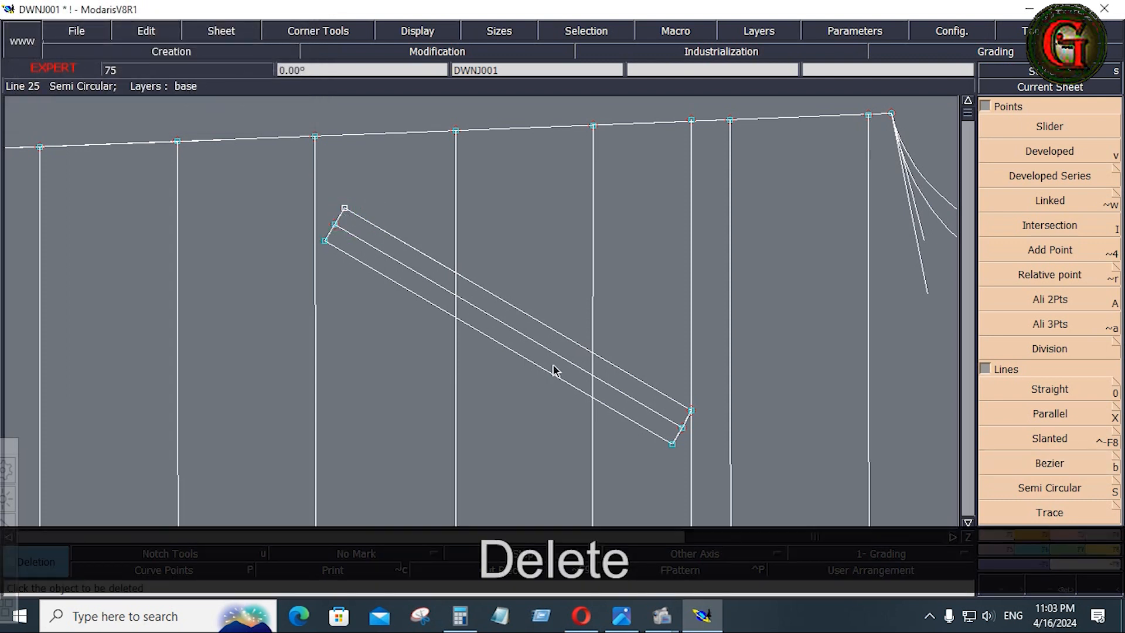
{"action": "left_click", "coordinate": [691, 319]}
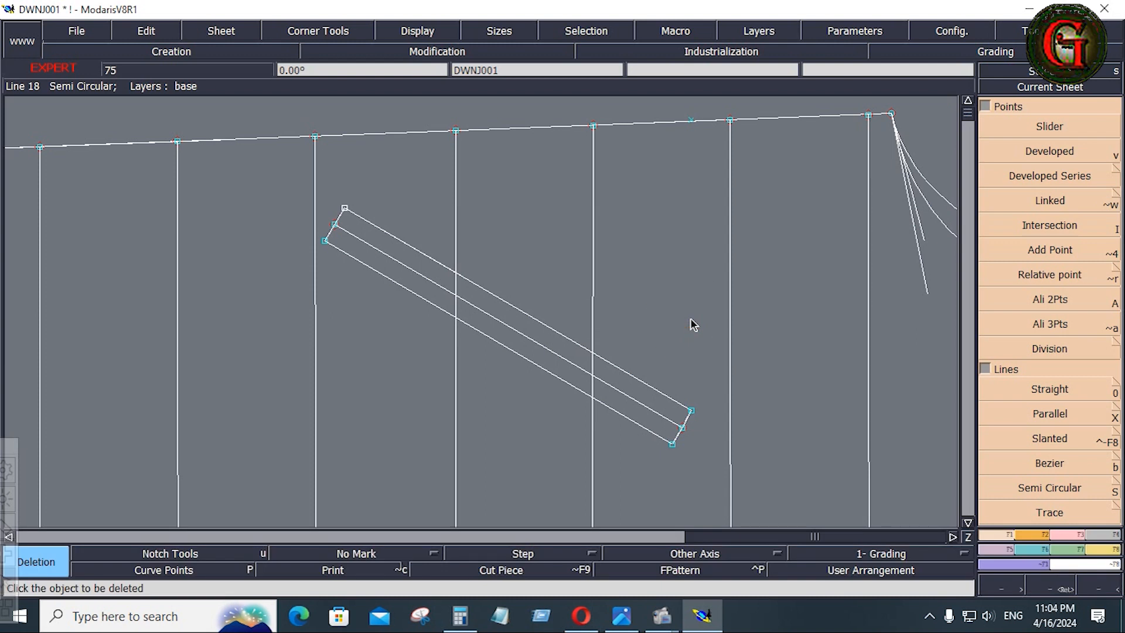
{"action": "key", "text": "Home"}
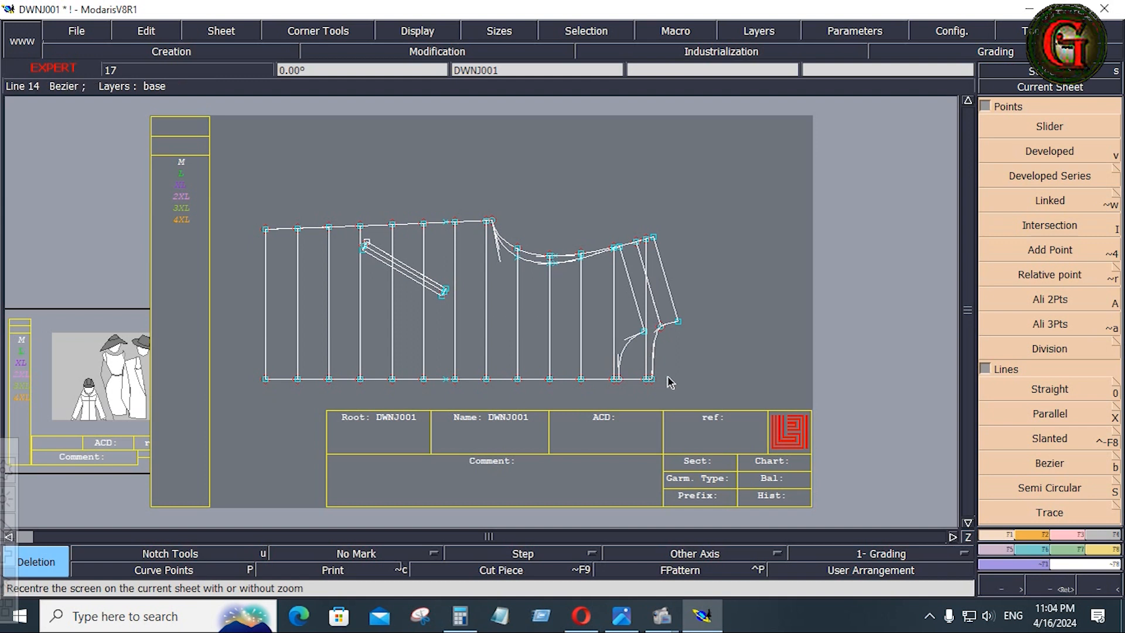
- Save the model with the finished quilting lines and pocket
{"action": "left_click", "coordinate": [86, 29]}
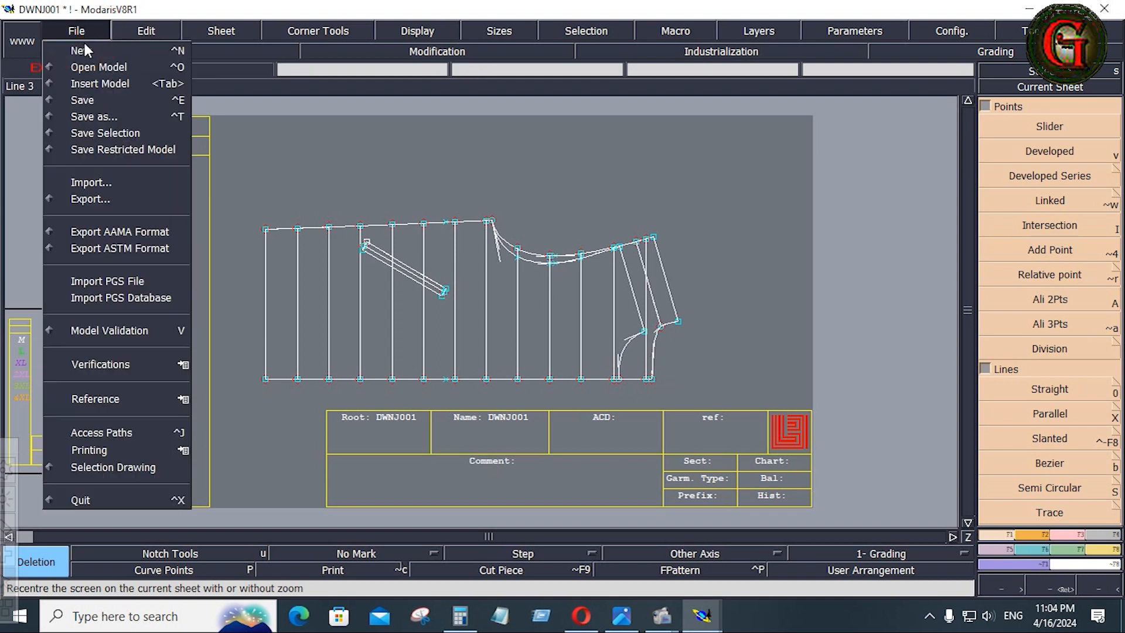
{"action": "left_click", "coordinate": [90, 96]}
{"action": "left_click", "coordinate": [463, 406]}
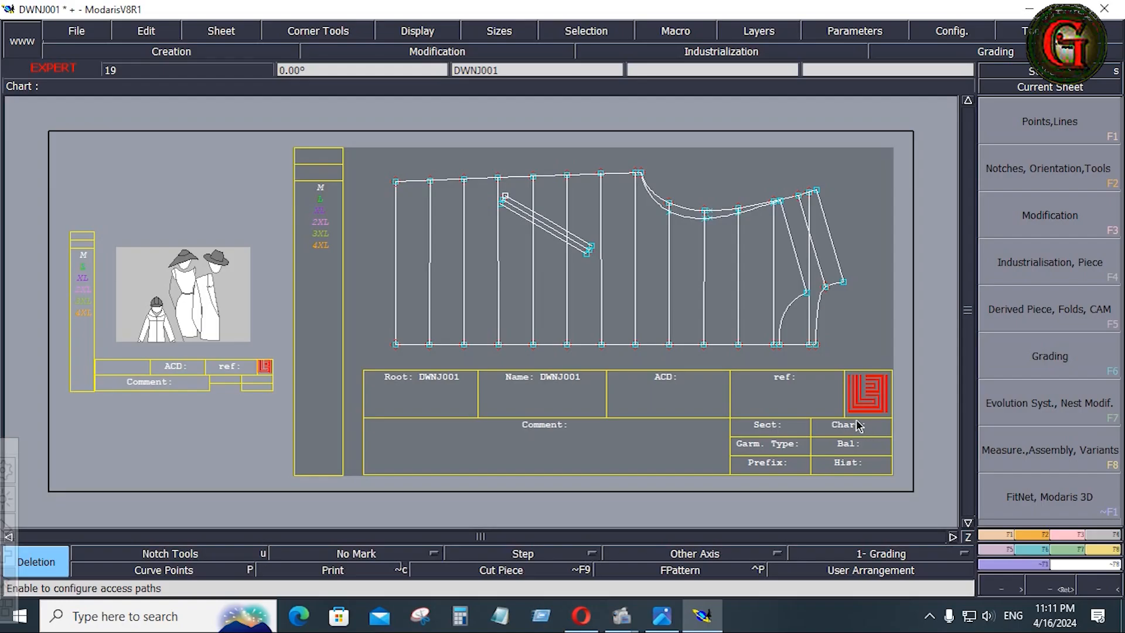
- Examine the size M sleeve length and the sleeve and armhole area on the tech pack image
{"action": "left_click", "coordinate": [662, 615]}
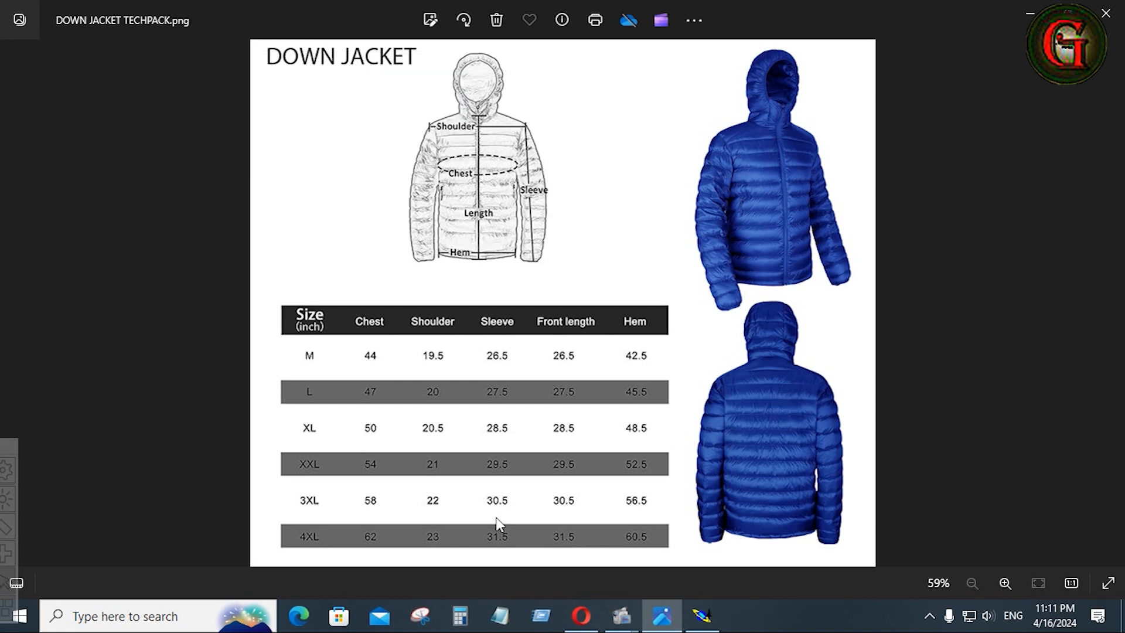
{"action": "scroll", "coordinate": [726, 447], "scroll_direction": "up", "scroll_amount": 2, "text": "ctrl"}
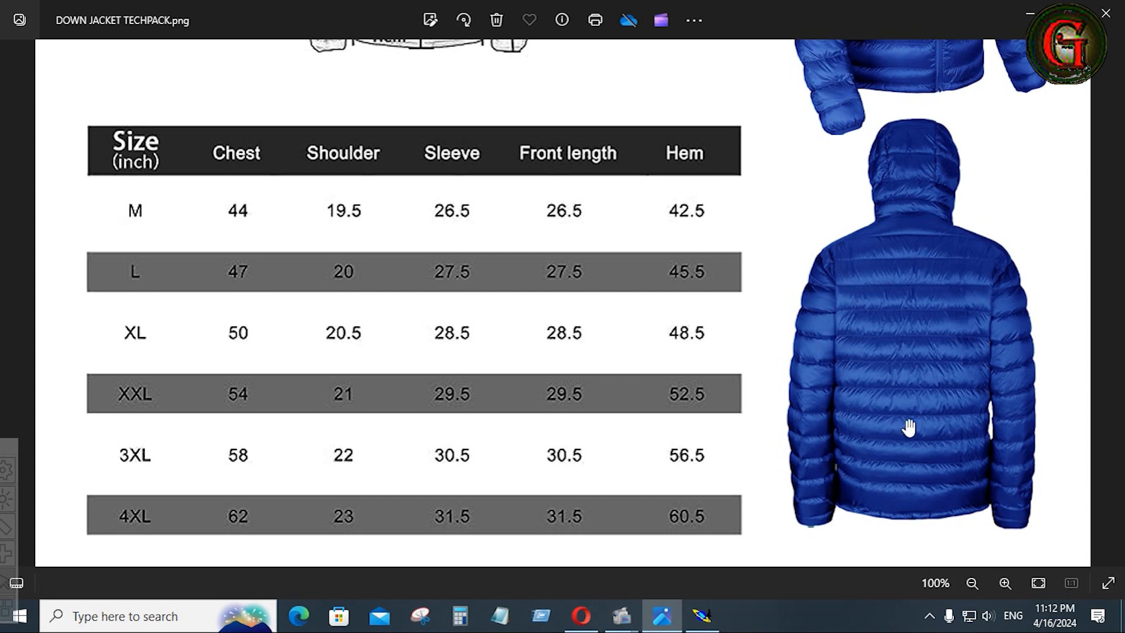
{"action": "left_click_drag", "start_coordinate": [772, 84], "coordinate": [738, 370]}
{"action": "scroll", "coordinate": [785, 286], "scroll_direction": "up", "scroll_amount": 4}
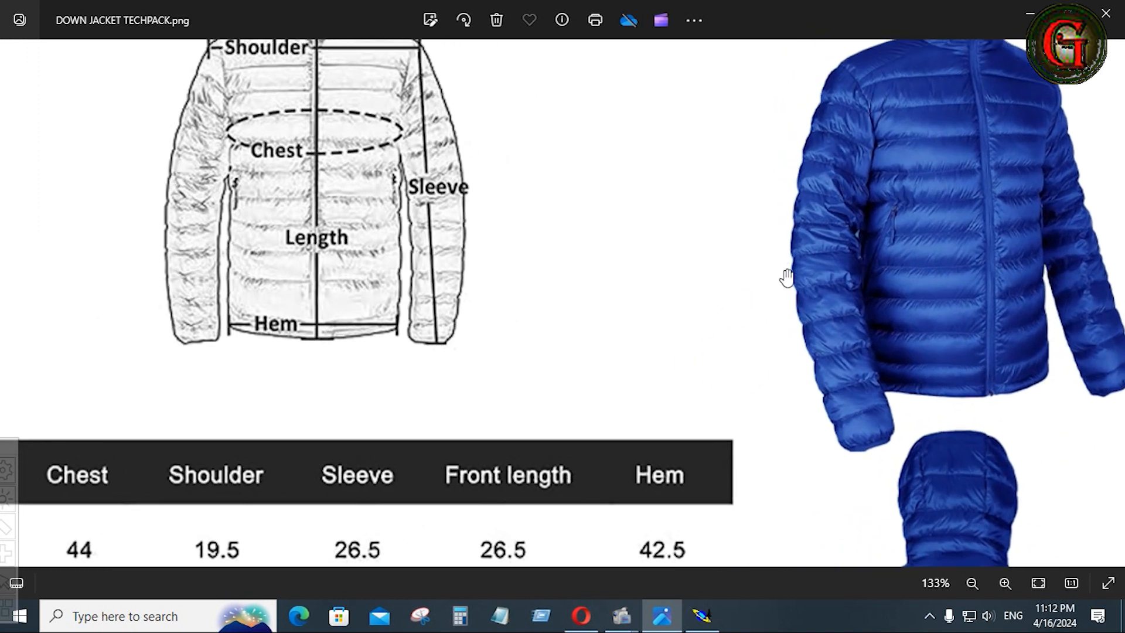
{"action": "left_click_drag", "start_coordinate": [776, 287], "coordinate": [789, 328]}
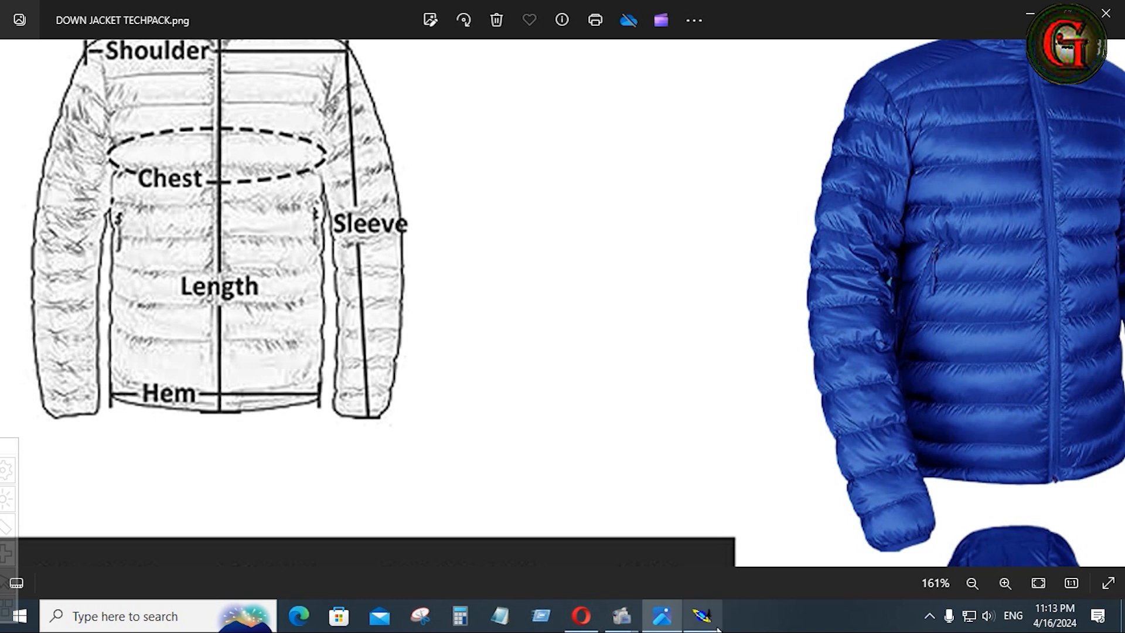
{"action": "left_click", "coordinate": [702, 615]}
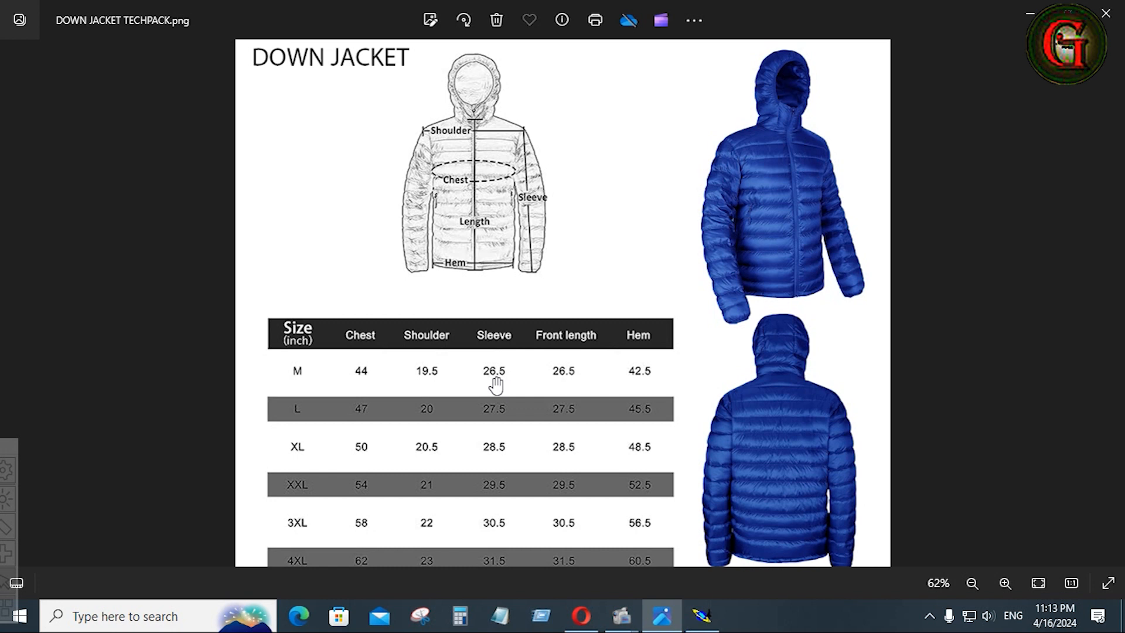
{"action": "left_click", "coordinate": [702, 615]}
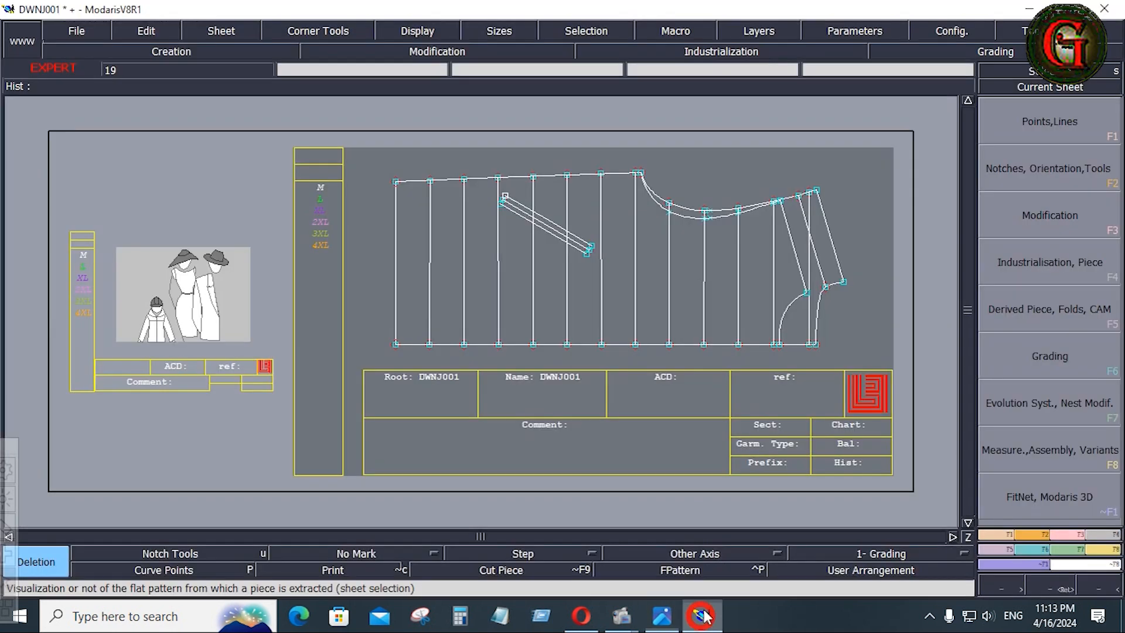
- Draw a vertical 26.5-inch Bezier line for the sleeve length, starting just beyond the body's armhole side near the shoulder
{"action": "left_click", "coordinate": [990, 536]}
{"action": "left_click", "coordinate": [1049, 463]}
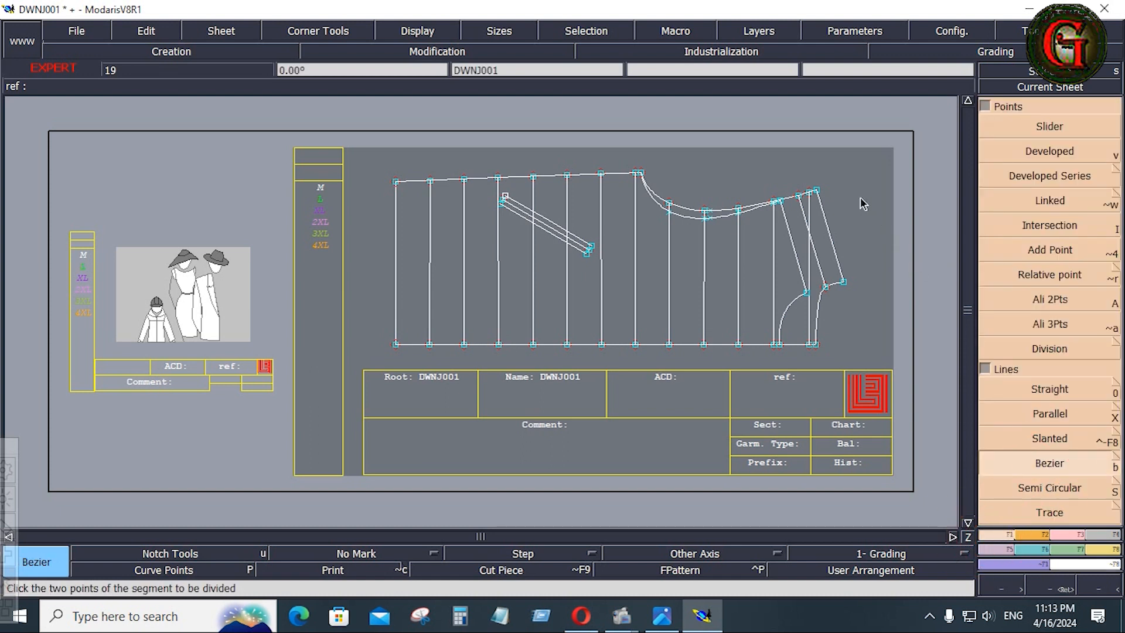
{"action": "left_click", "coordinate": [799, 170]}
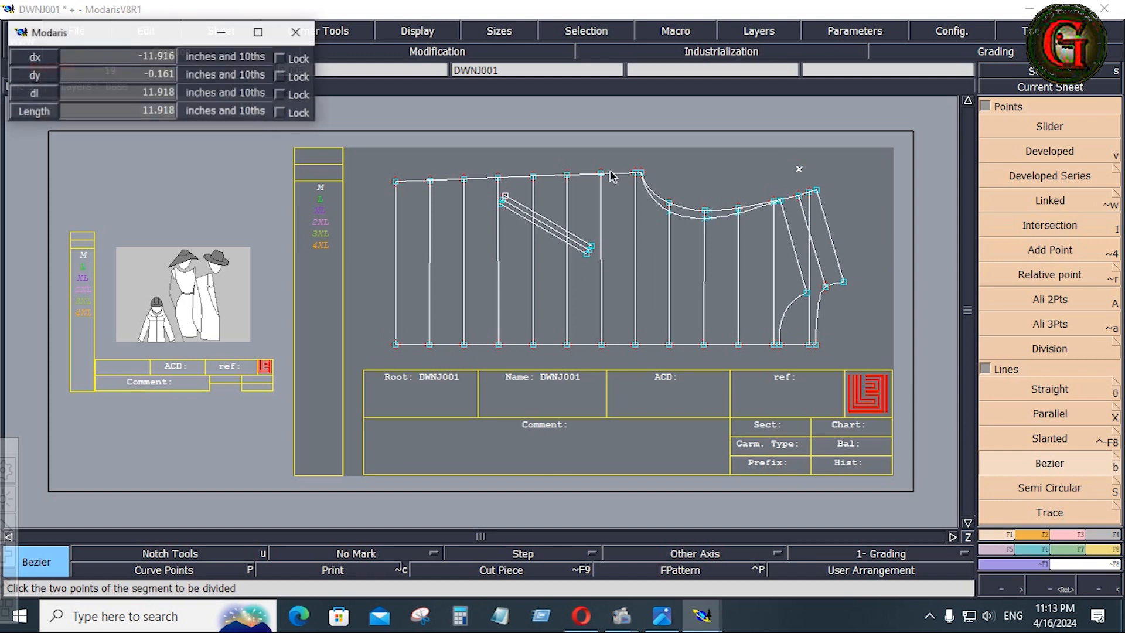
{"action": "left_click", "coordinate": [86, 96]}
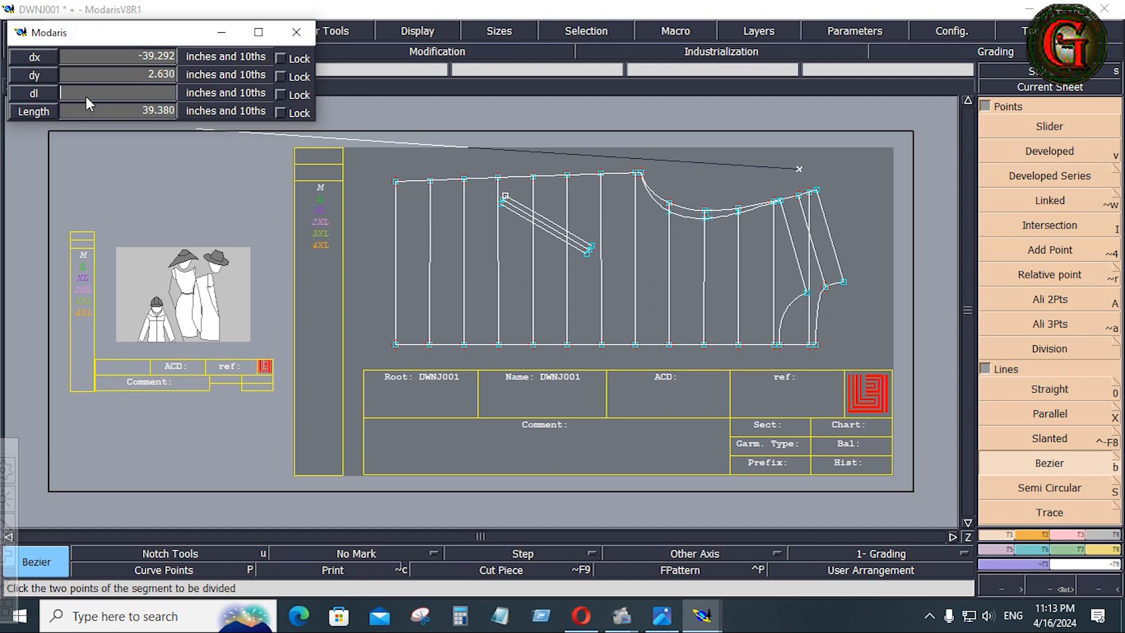
{"action": "type", "text": "26.5"}
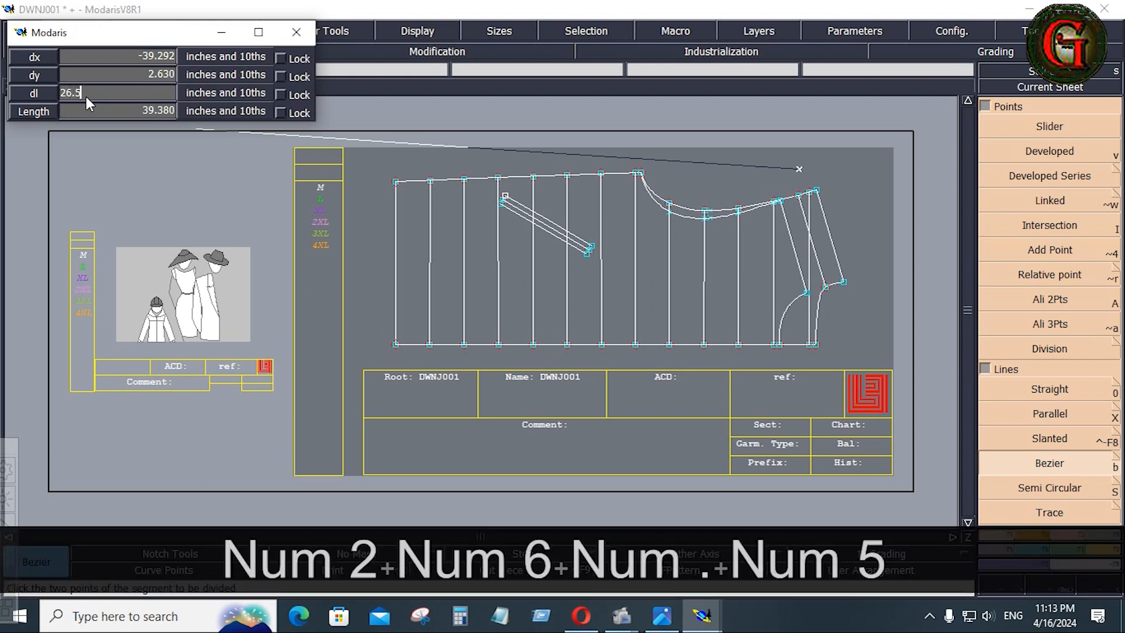
{"action": "key", "text": "Return"}
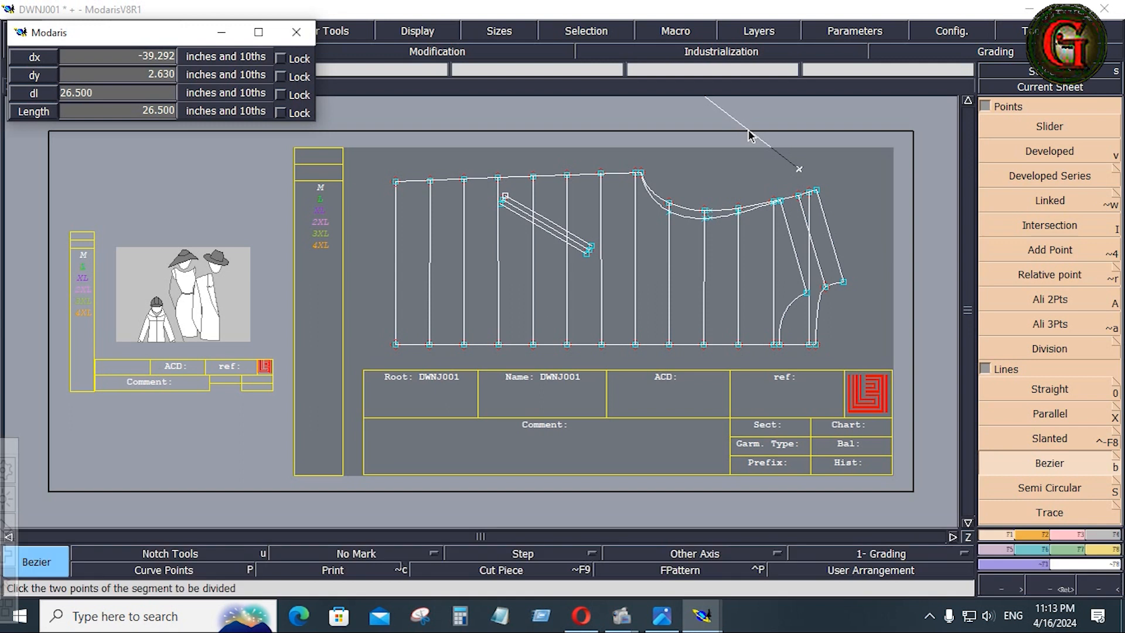
{"action": "key", "text": "ctrl"}
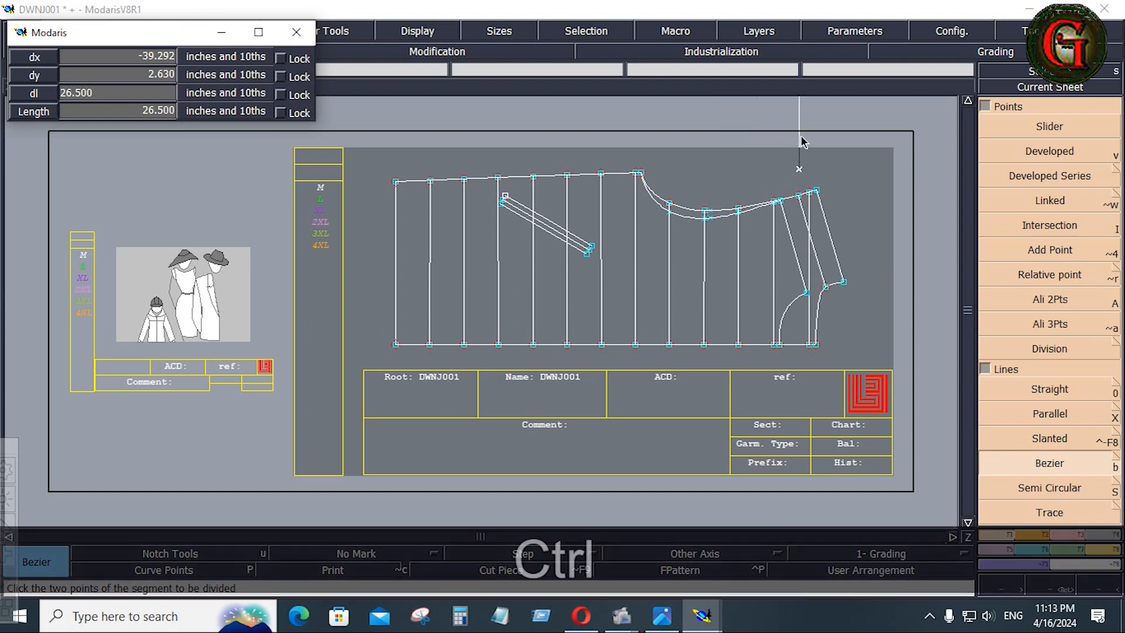
{"action": "left_click", "coordinate": [803, 141], "text": "ctrl"}
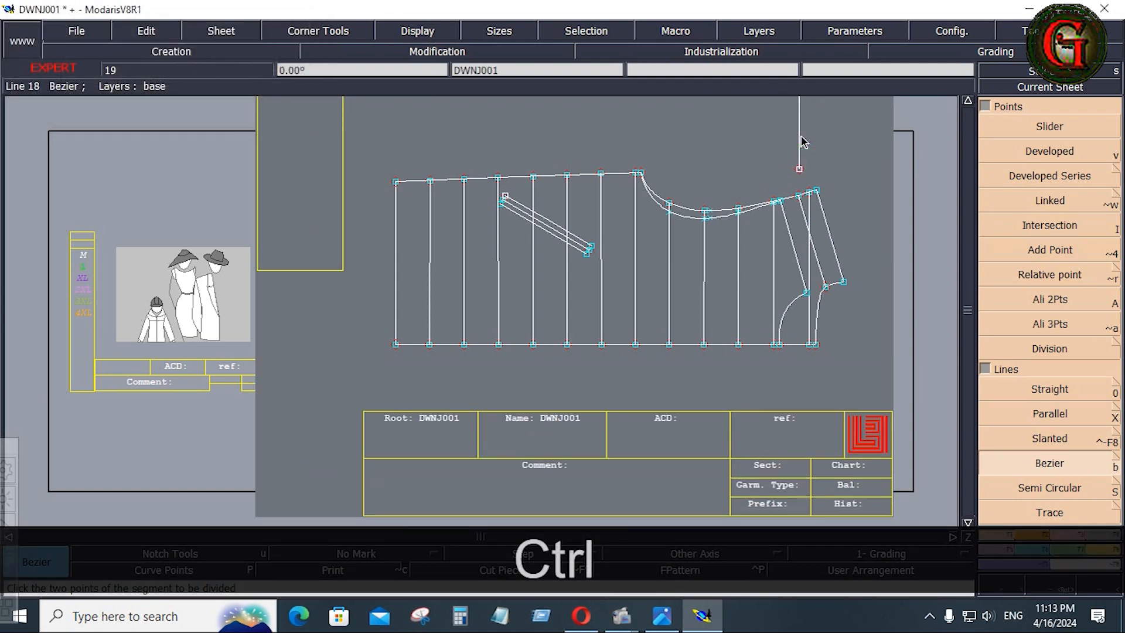
{"action": "key", "text": "Home"}
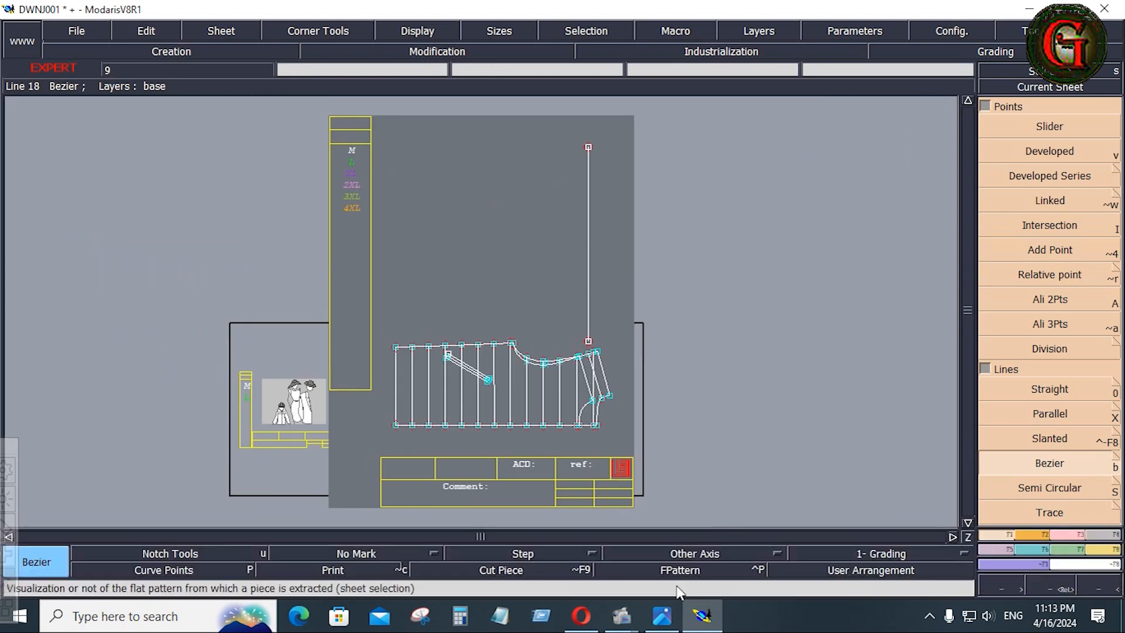
- Check the sleeve on the tech pack image, then measure the straight armhole distance from the shoulder line to the underarm point
{"action": "left_click", "coordinate": [663, 615]}
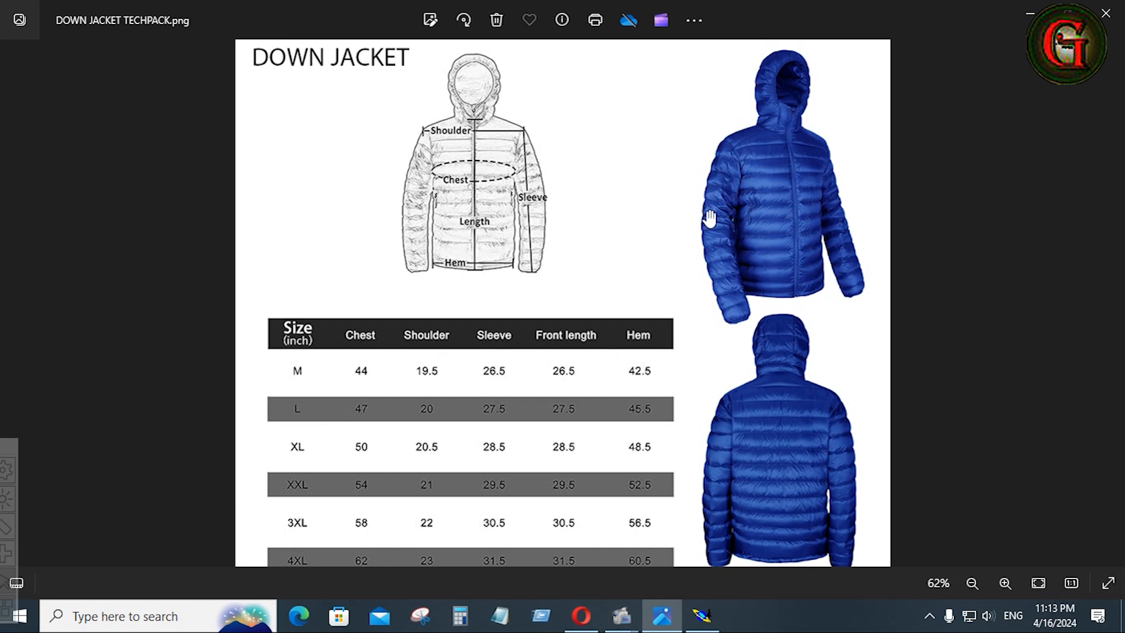
{"action": "left_click", "coordinate": [703, 615]}
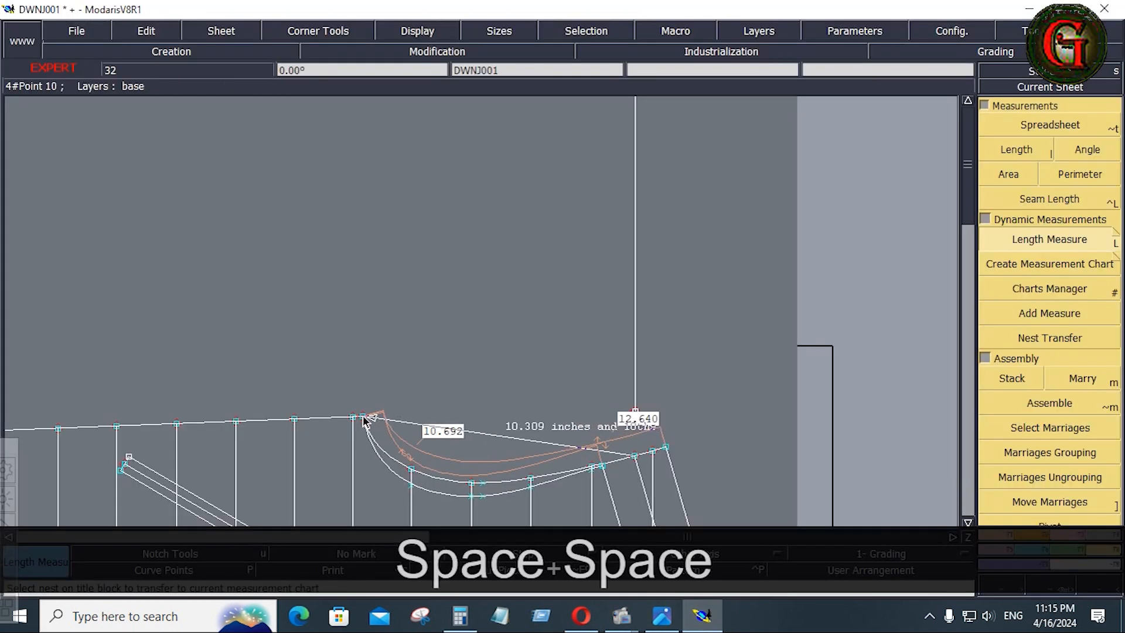
{"action": "left_click", "coordinate": [361, 417]}
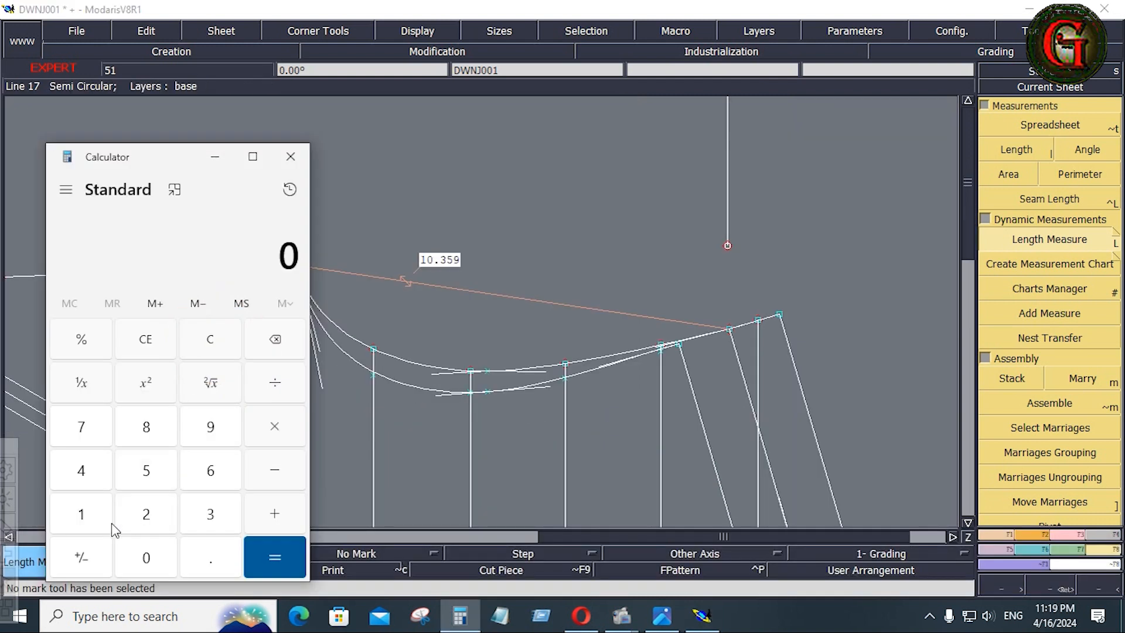
- Calculate two thirds of the armhole depth in Calculator by multiplying 10.359 by 2 and dividing by 3
{"action": "left_click", "coordinate": [105, 519]}
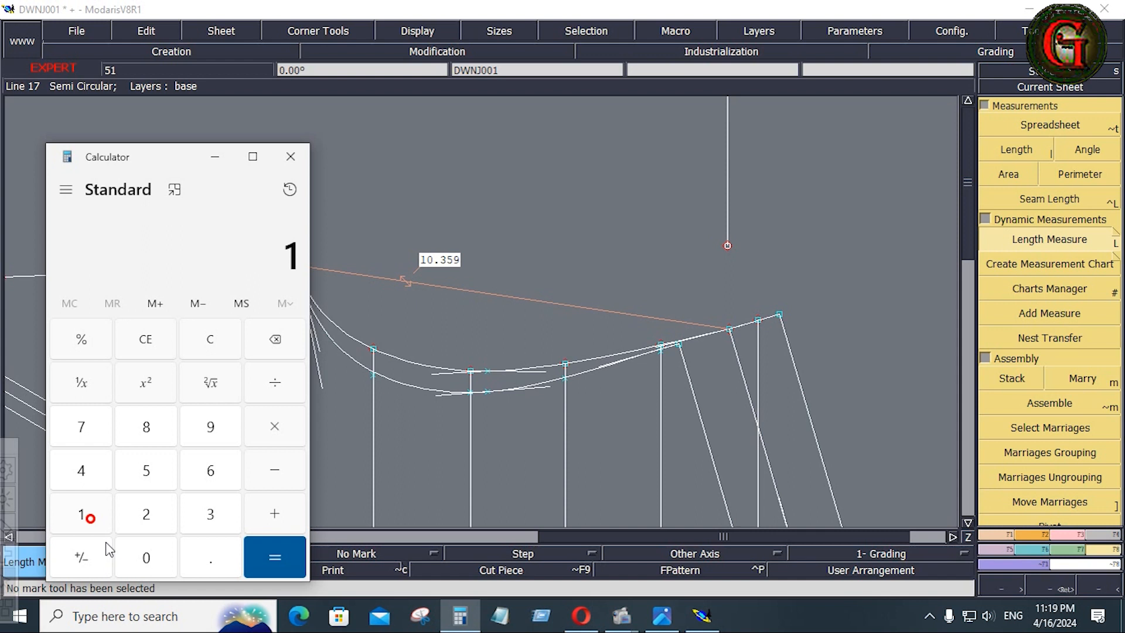
{"action": "left_click", "coordinate": [146, 560]}
{"action": "left_click", "coordinate": [214, 559]}
{"action": "left_click", "coordinate": [211, 516]}
{"action": "left_click", "coordinate": [146, 471]}
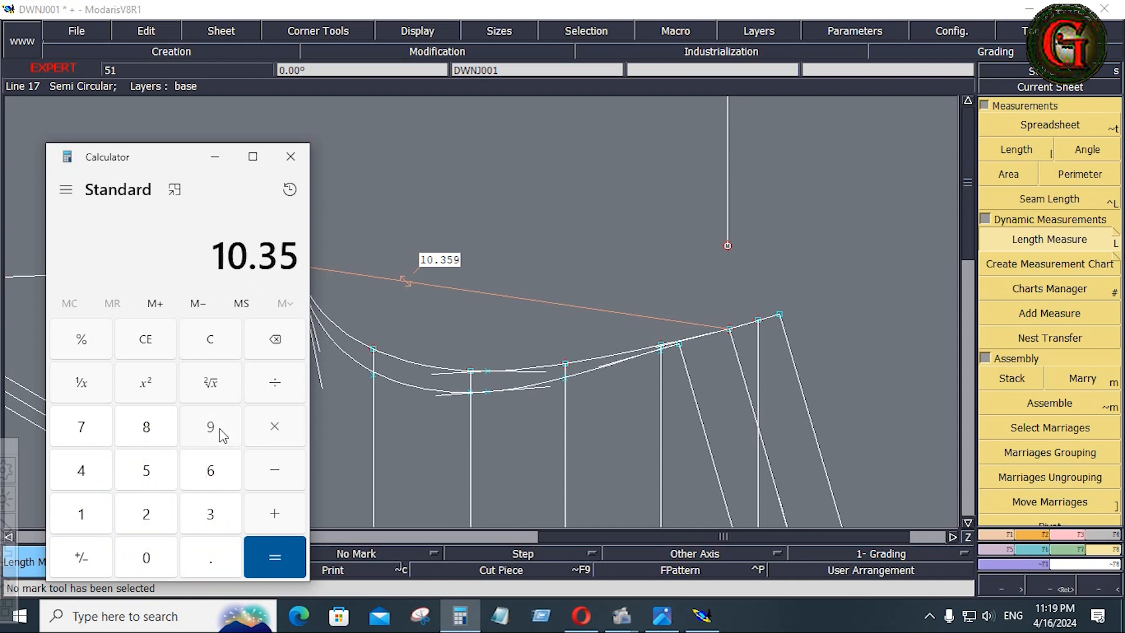
{"action": "left_click", "coordinate": [213, 428]}
{"action": "left_click", "coordinate": [274, 427]}
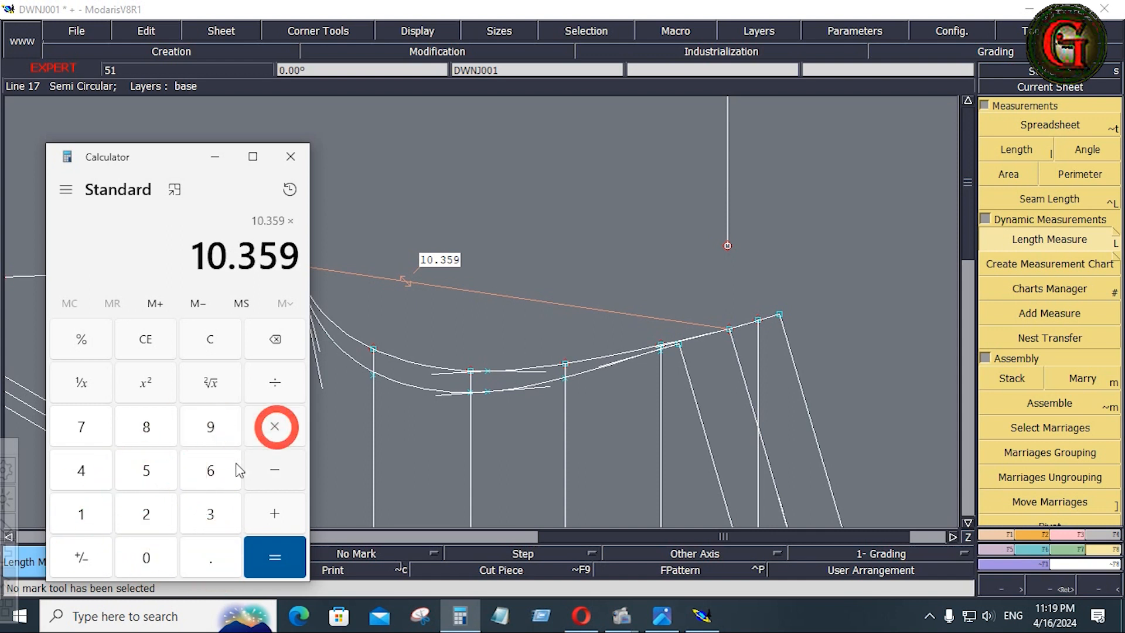
{"action": "left_click", "coordinate": [146, 513]}
{"action": "left_click", "coordinate": [274, 548]}
{"action": "left_click", "coordinate": [273, 385]}
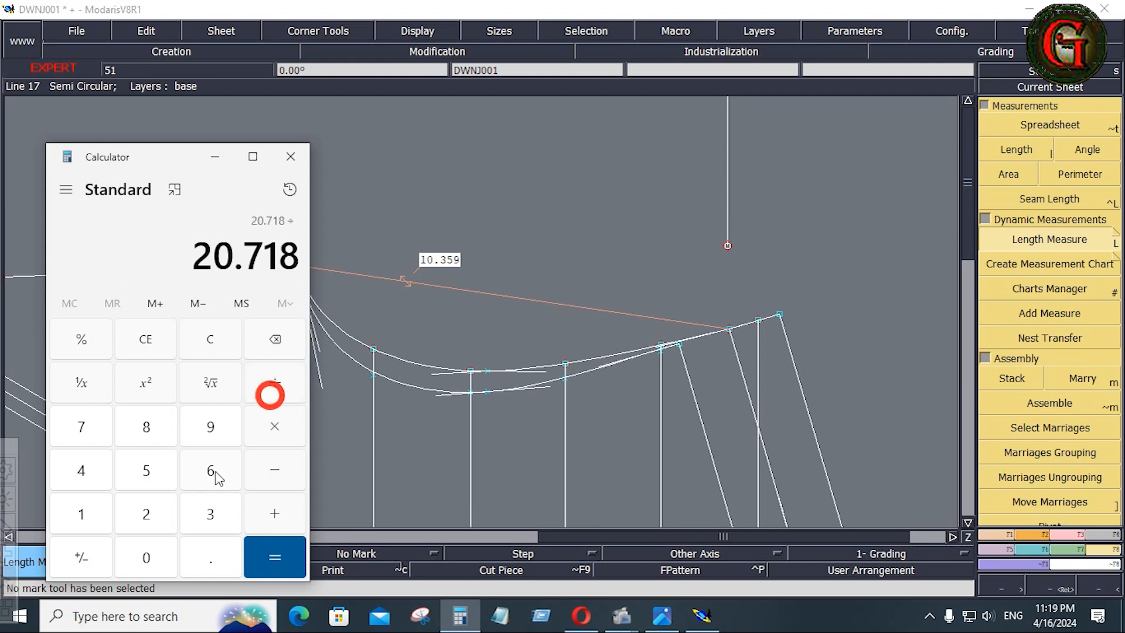
{"action": "left_click", "coordinate": [212, 514]}
{"action": "left_click", "coordinate": [278, 554]}
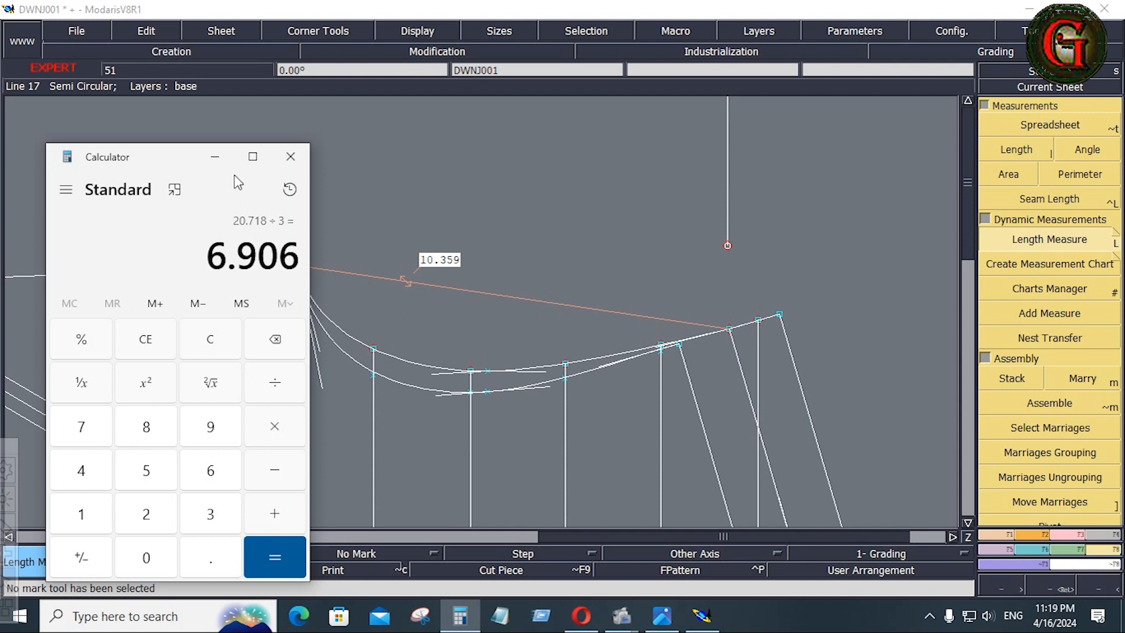
- Place a developed point on the vertical sleeve line, 6.5 inches from its end nearest the body
{"action": "left_click", "coordinate": [215, 157]}
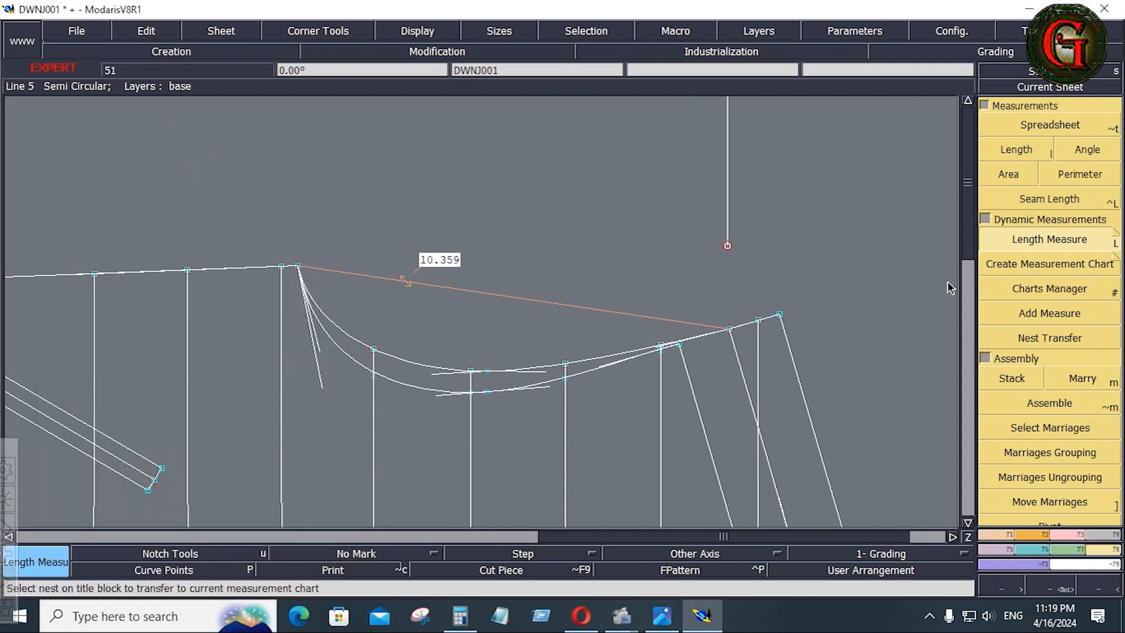
{"action": "left_click", "coordinate": [968, 102]}
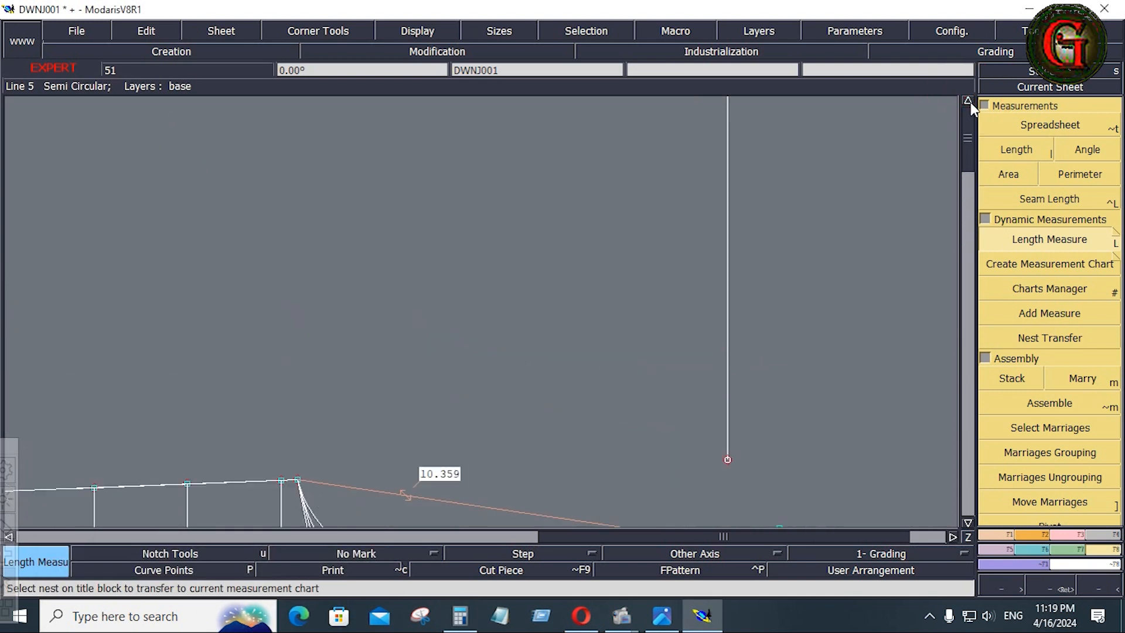
{"action": "left_click", "coordinate": [1003, 534]}
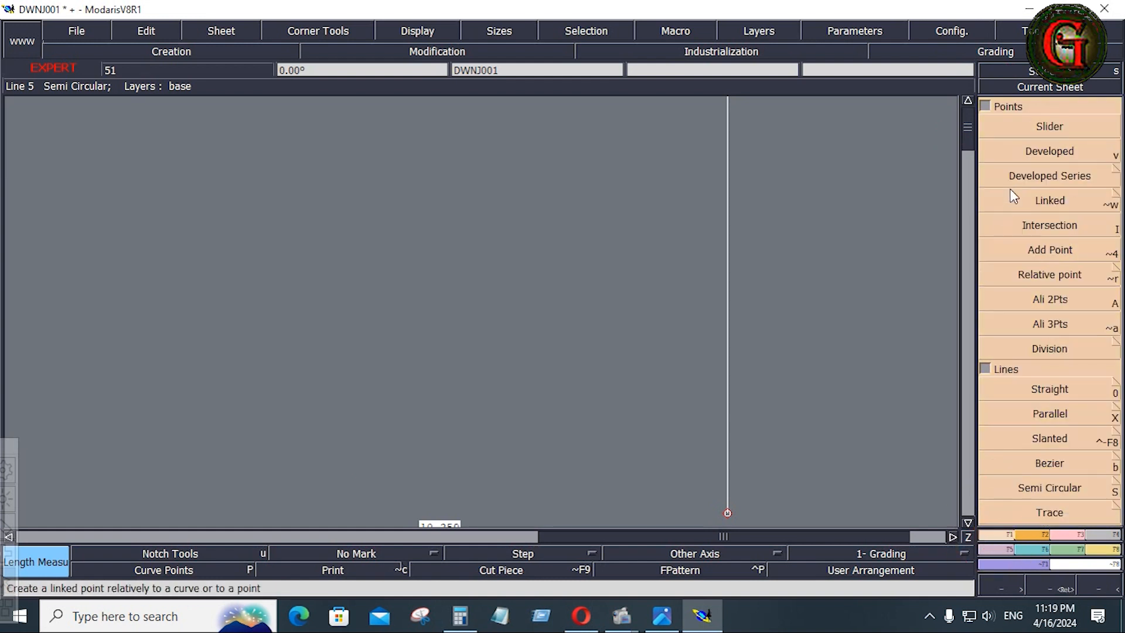
{"action": "left_click", "coordinate": [1030, 159]}
{"action": "left_click", "coordinate": [727, 511]}
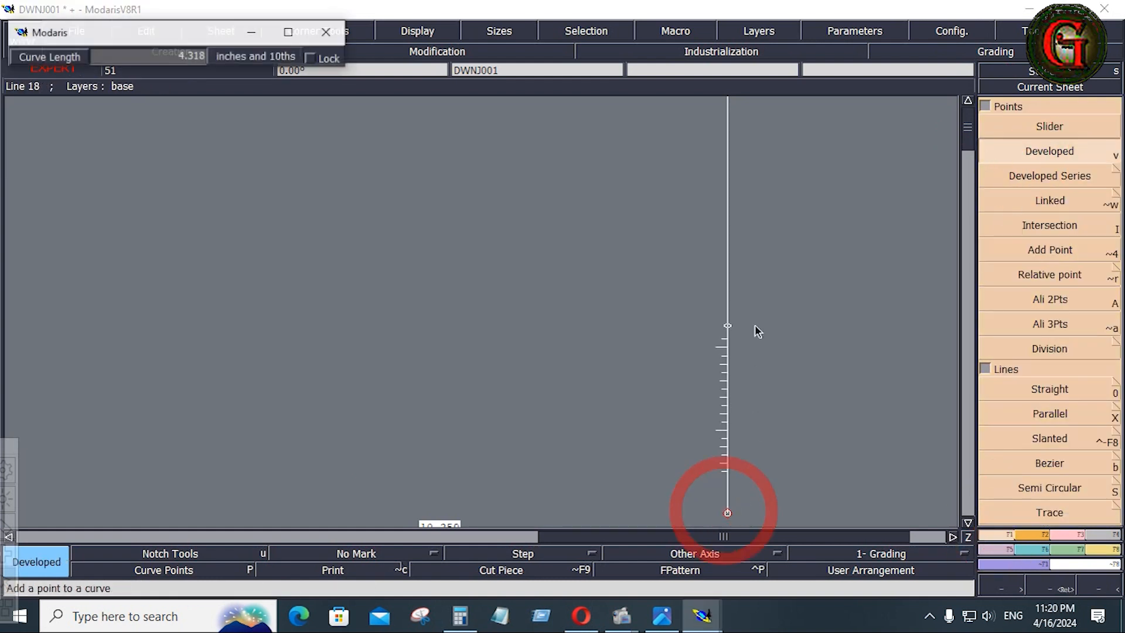
{"action": "key", "text": "Down"}
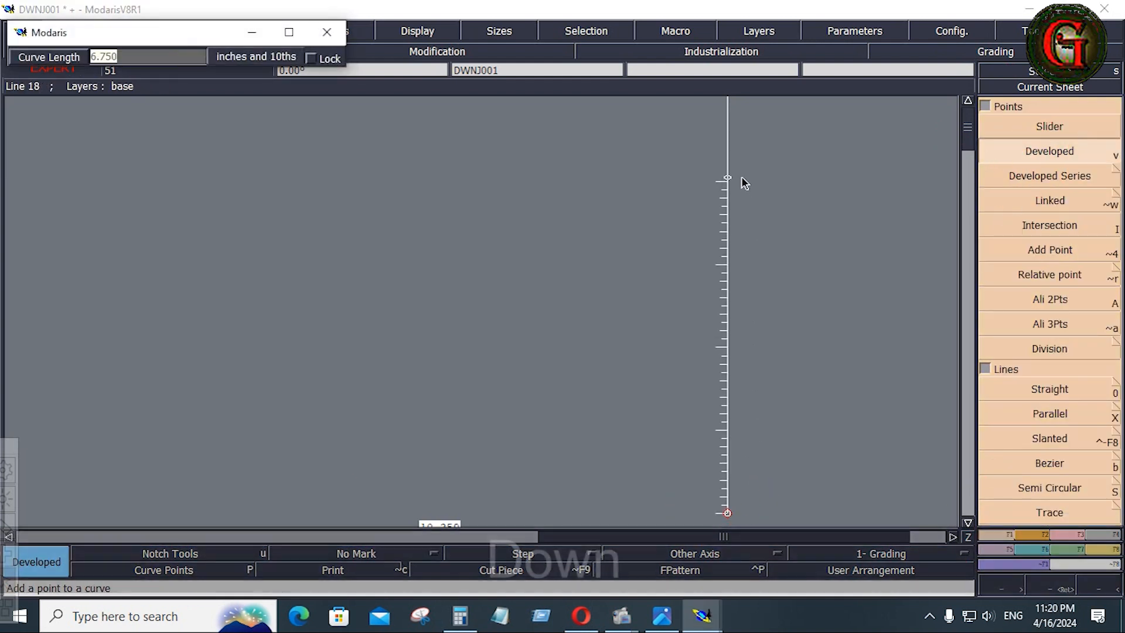
{"action": "type", "text": "6.5"}
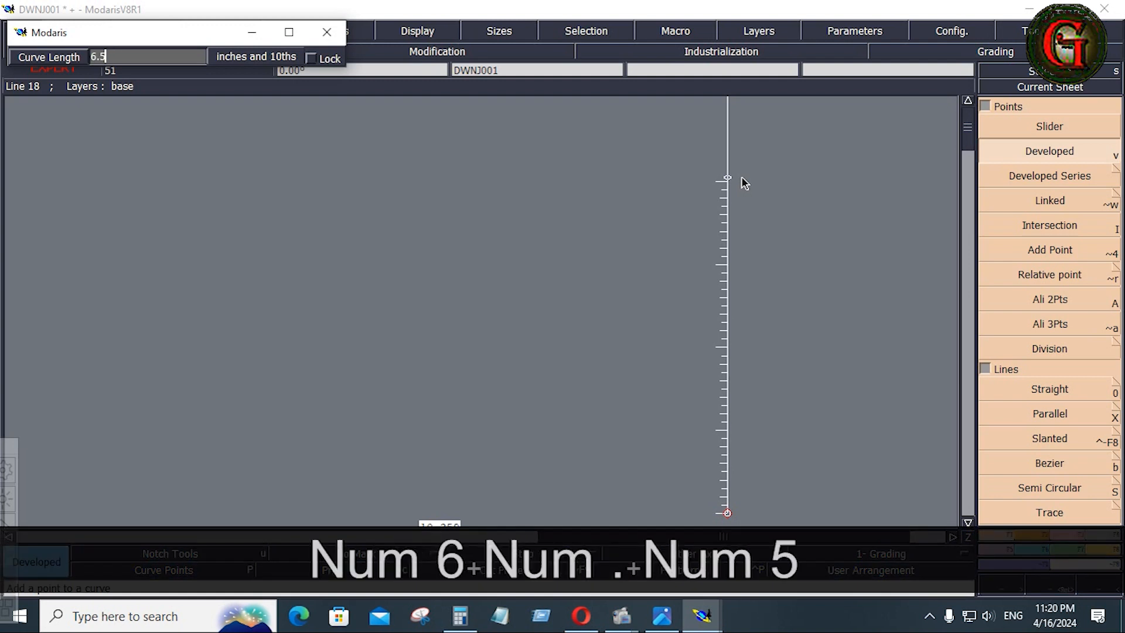
{"action": "key", "text": "Return"}
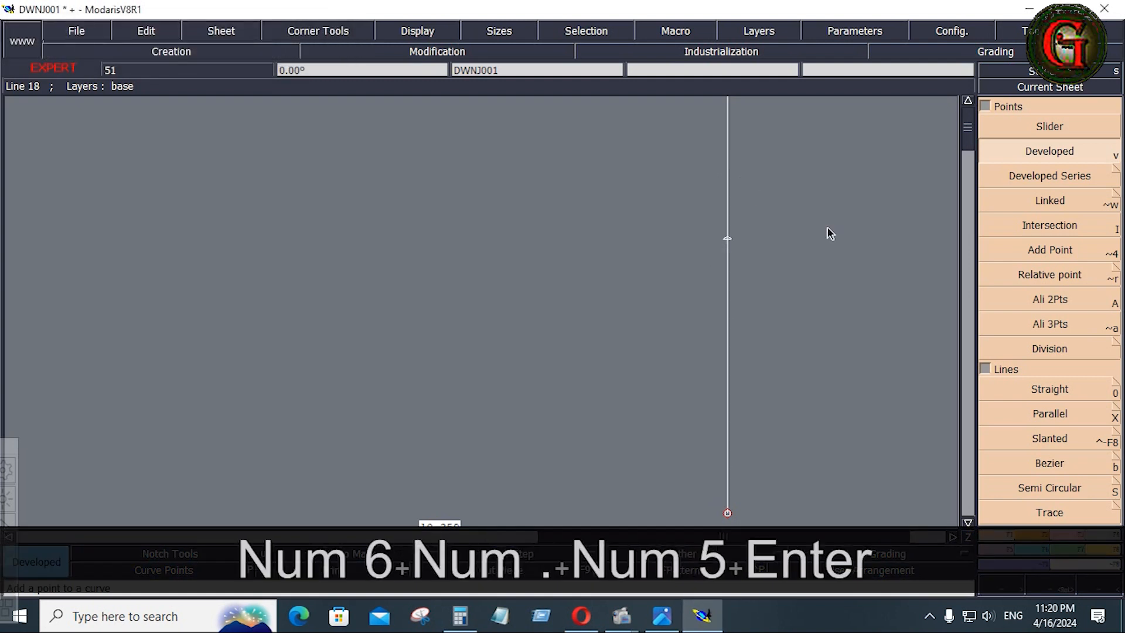
- Draw a horizontal Bezier line from the 6.5-inch point on the sleeve line, extending toward the hem side of the body
{"action": "left_click", "coordinate": [1050, 463]}
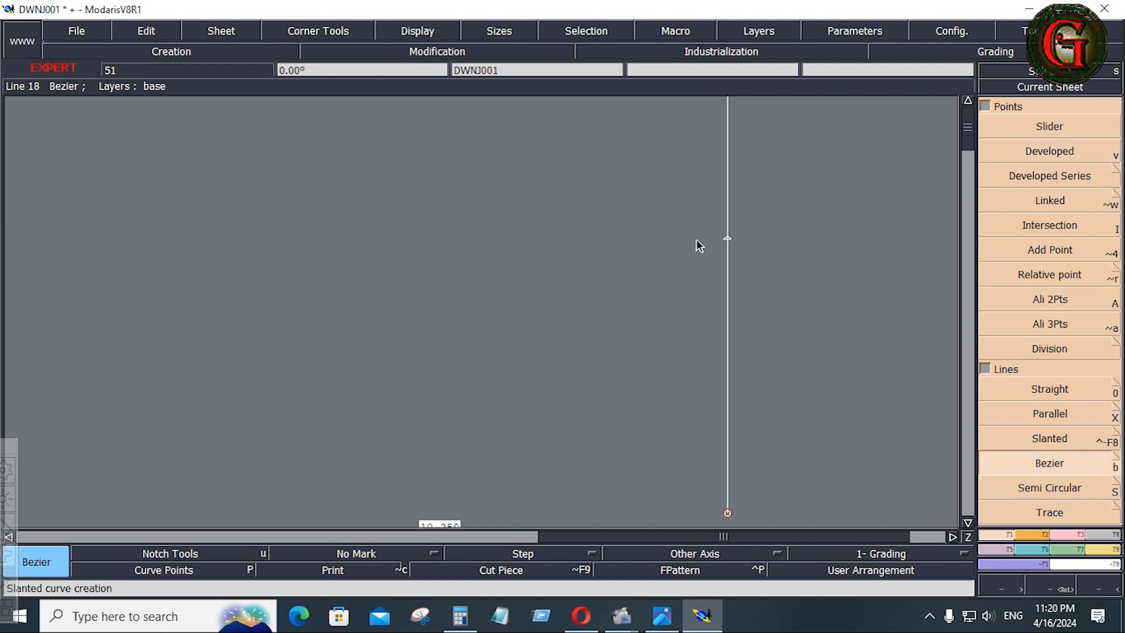
{"action": "left_click", "coordinate": [727, 239]}
{"action": "key", "text": "ctrl"}
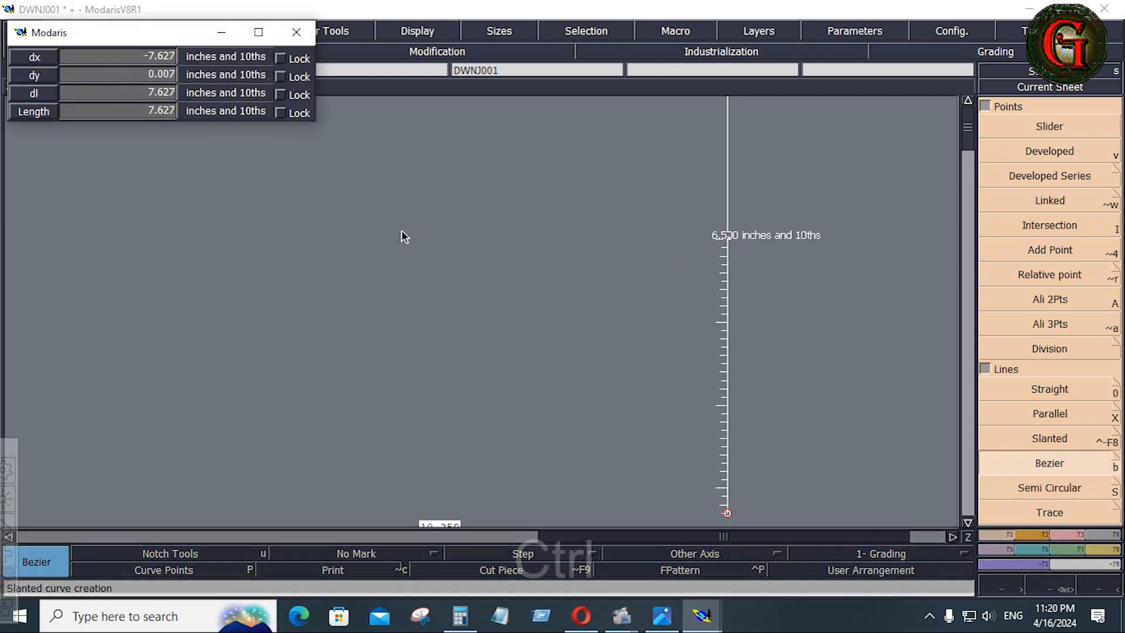
{"action": "left_click", "coordinate": [156, 239], "text": "ctrl"}
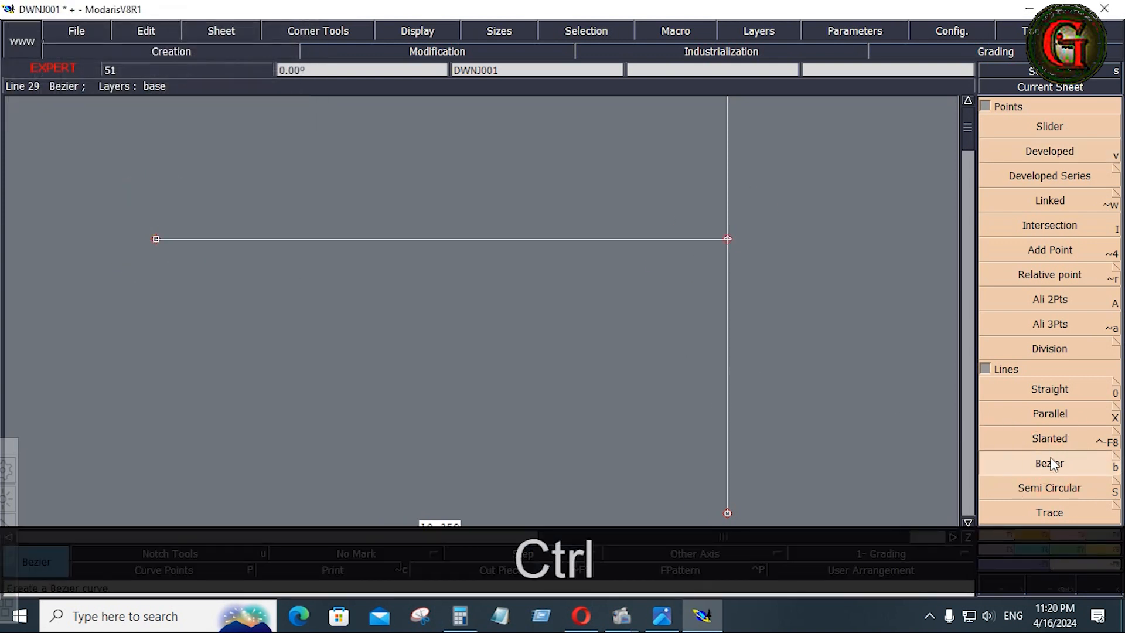
- Draw a slanted Bezier line about 10.4 inches long from the sleeve line's body-side end to the horizontal line, then add a dynamic length measure
{"action": "left_click", "coordinate": [727, 513]}
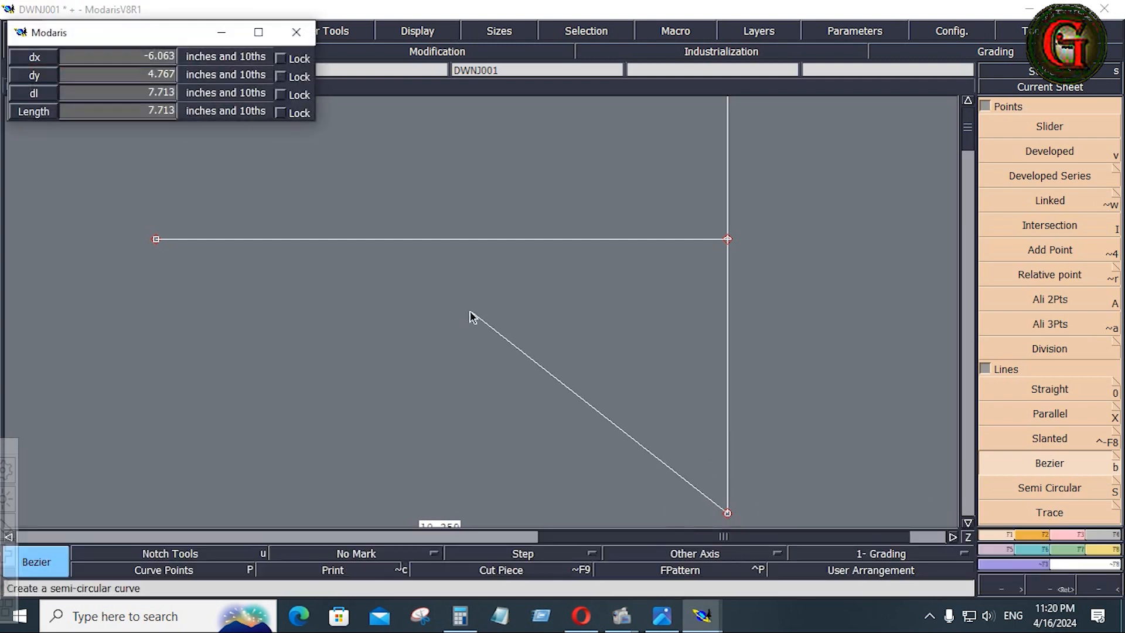
{"action": "left_click", "coordinate": [391, 247]}
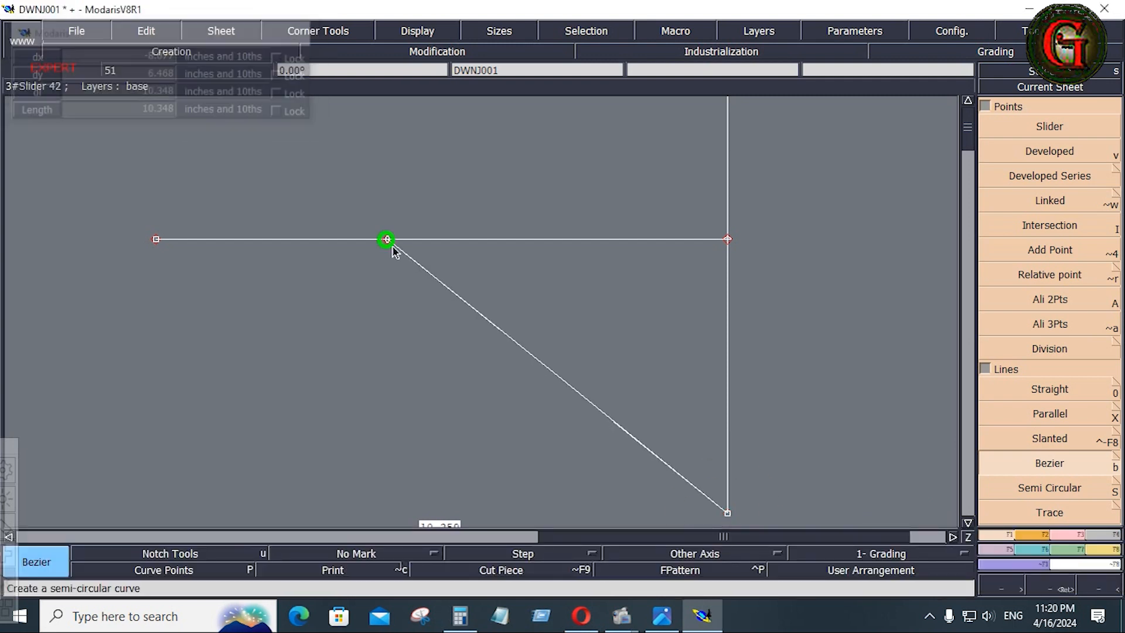
{"action": "left_click", "coordinate": [1109, 549]}
{"action": "left_click", "coordinate": [1073, 247]}
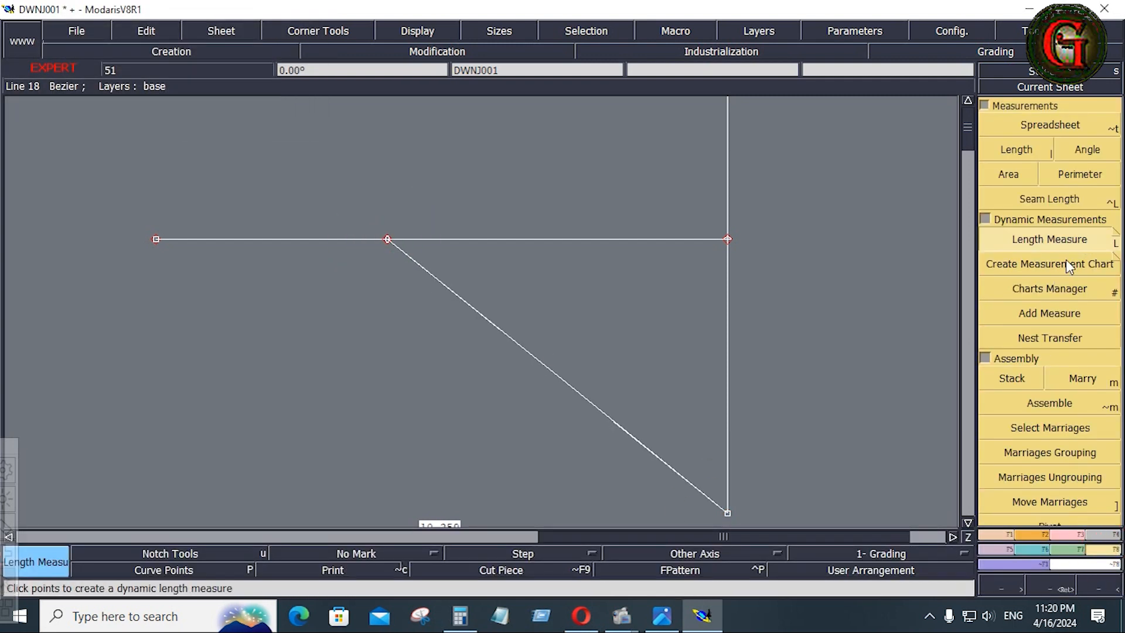
{"action": "left_click", "coordinate": [727, 510]}
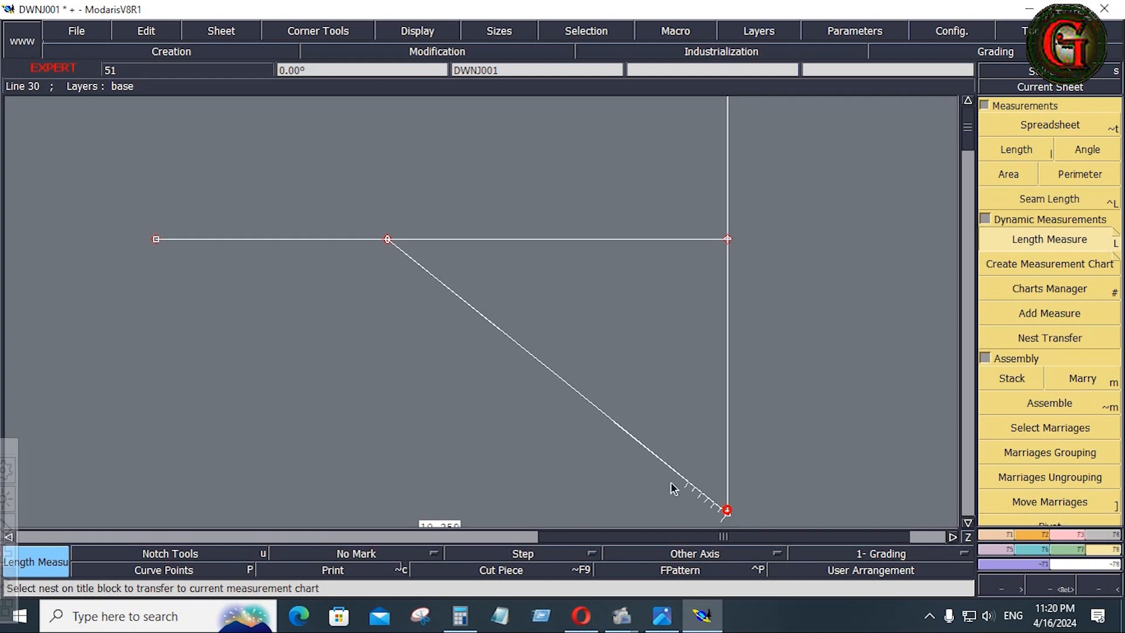
{"action": "left_click", "coordinate": [387, 239]}
- Reshape the slanted line with its tangent handles into a smooth S-shaped sleeve cap curve about 11.25 inches long
{"action": "left_click", "coordinate": [1066, 534]}
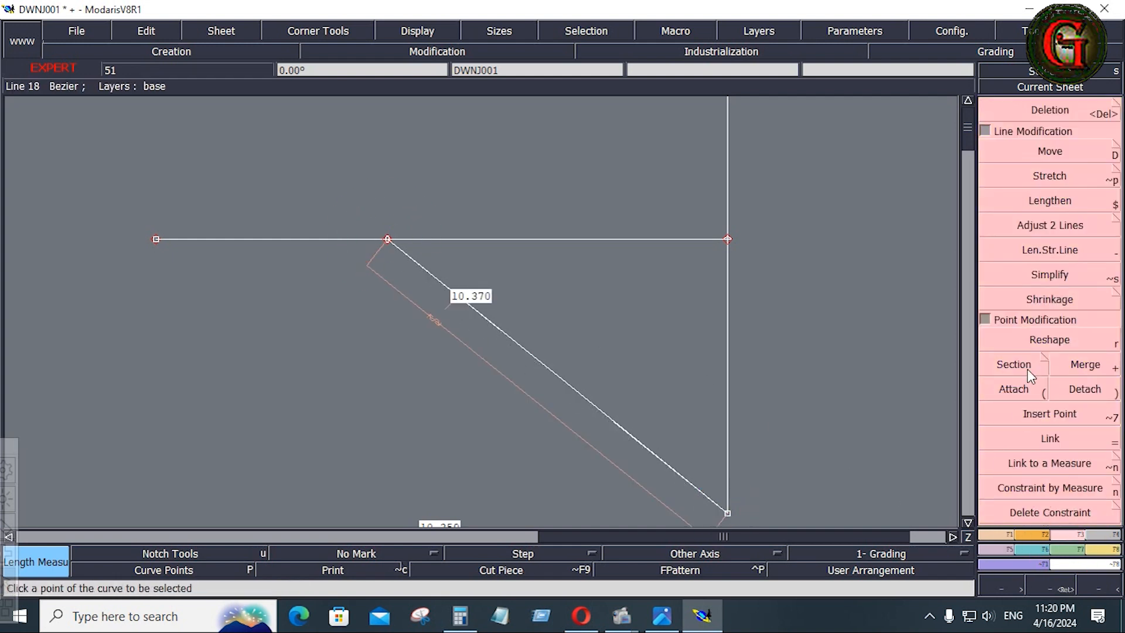
{"action": "left_click", "coordinate": [1047, 338]}
{"action": "left_click", "coordinate": [616, 430]}
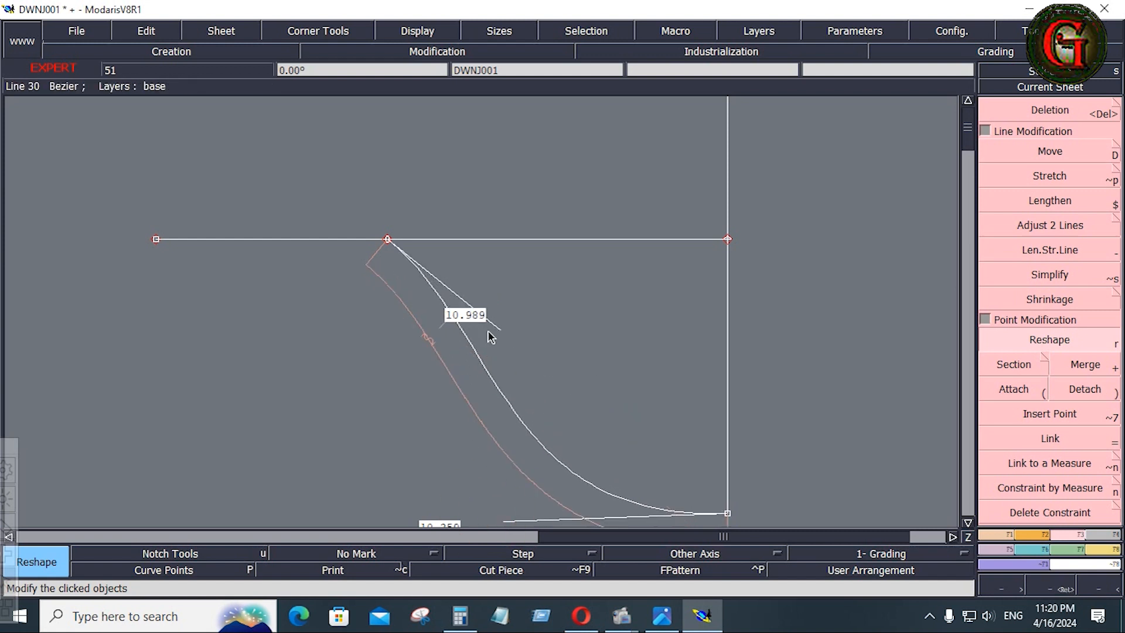
{"action": "left_click", "coordinate": [530, 277]}
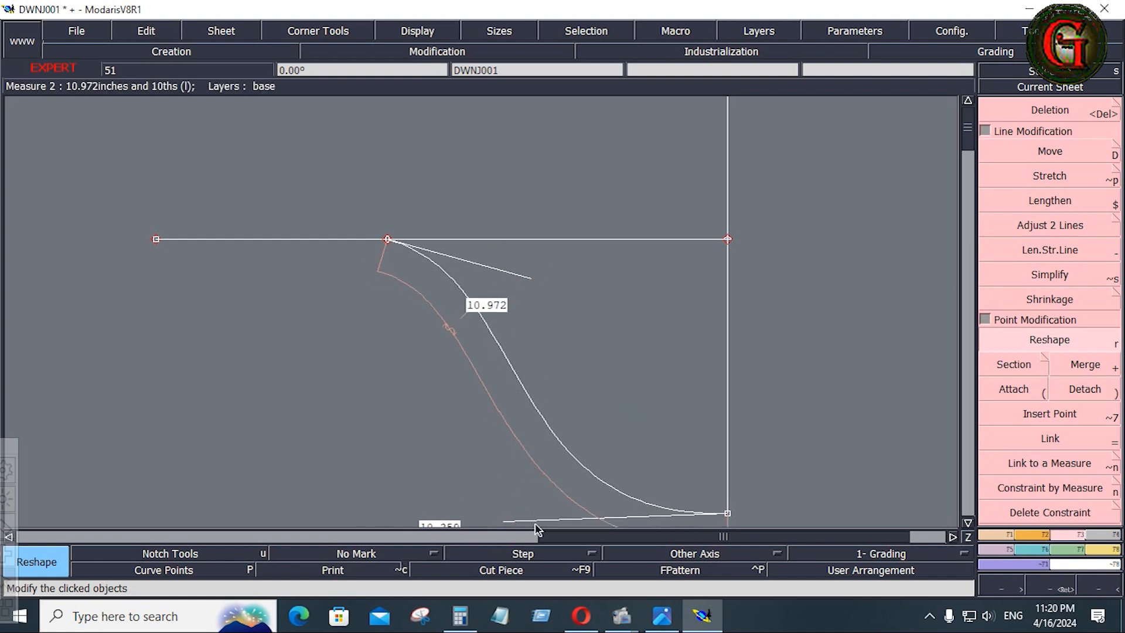
{"action": "left_click", "coordinate": [504, 516]}
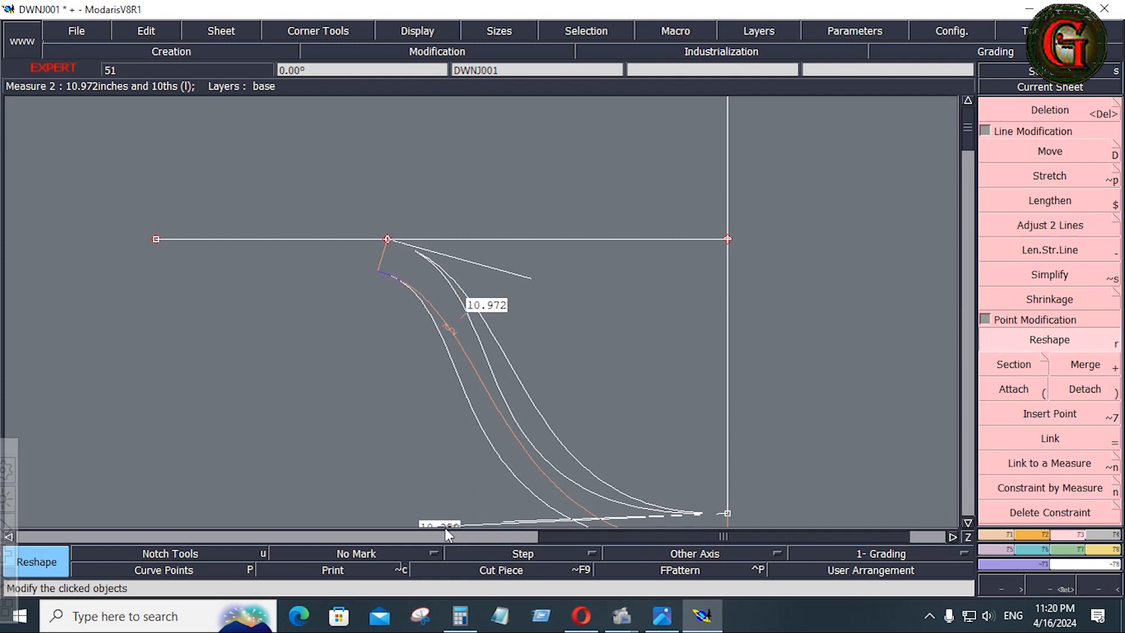
{"action": "left_click", "coordinate": [444, 527]}
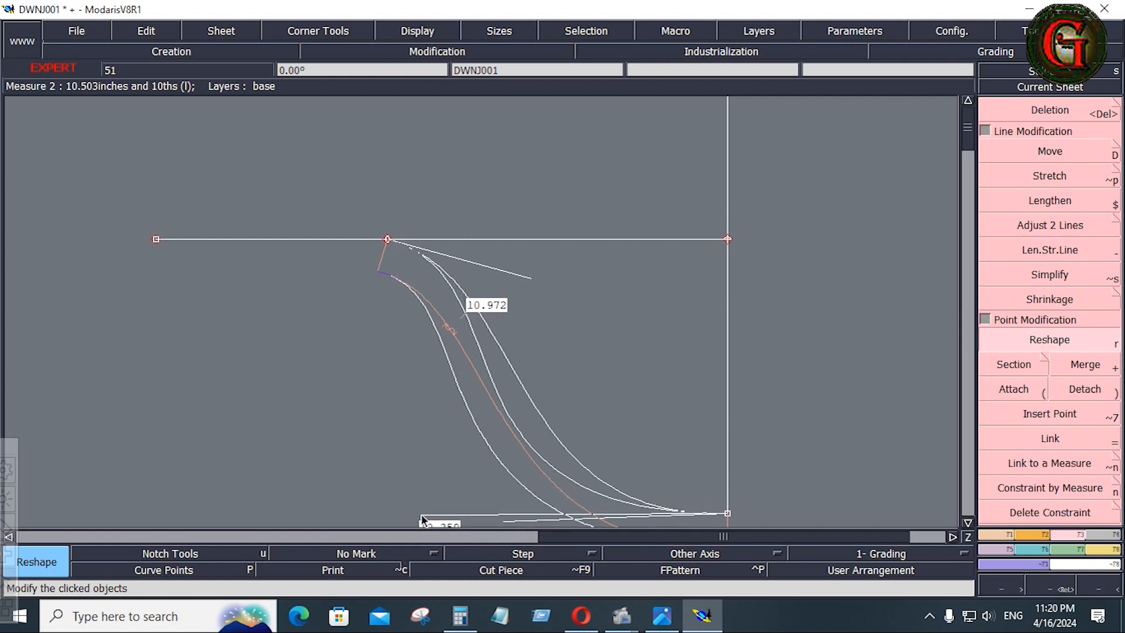
{"action": "left_click", "coordinate": [422, 512]}
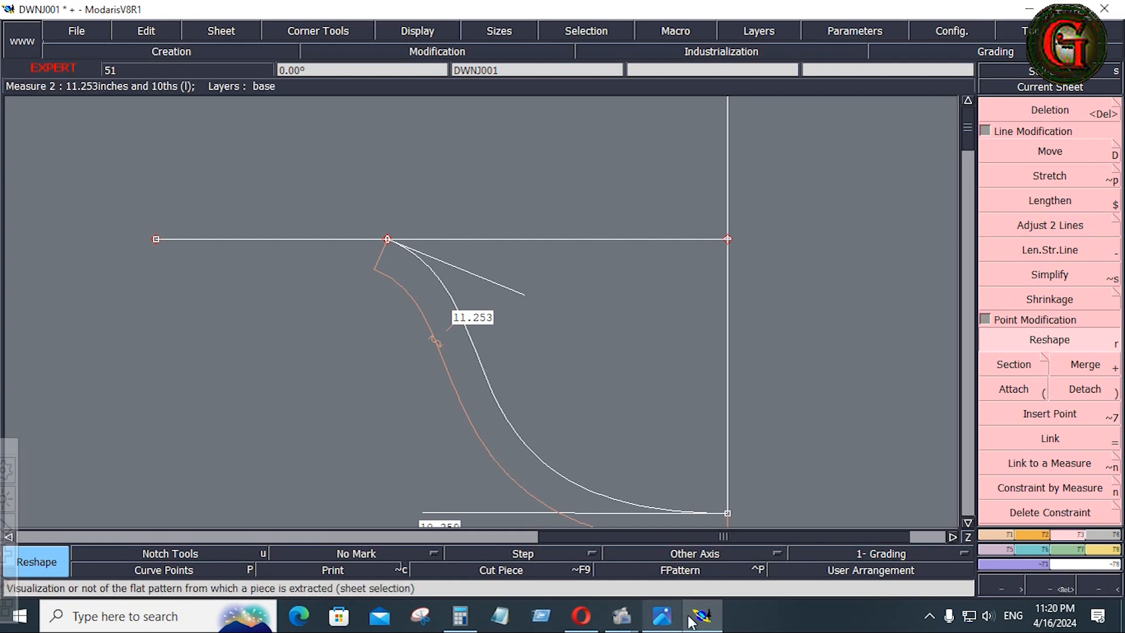
- Delete the straight armhole distance measure between the underarm point and the shoulder line
{"action": "key", "text": "j"}
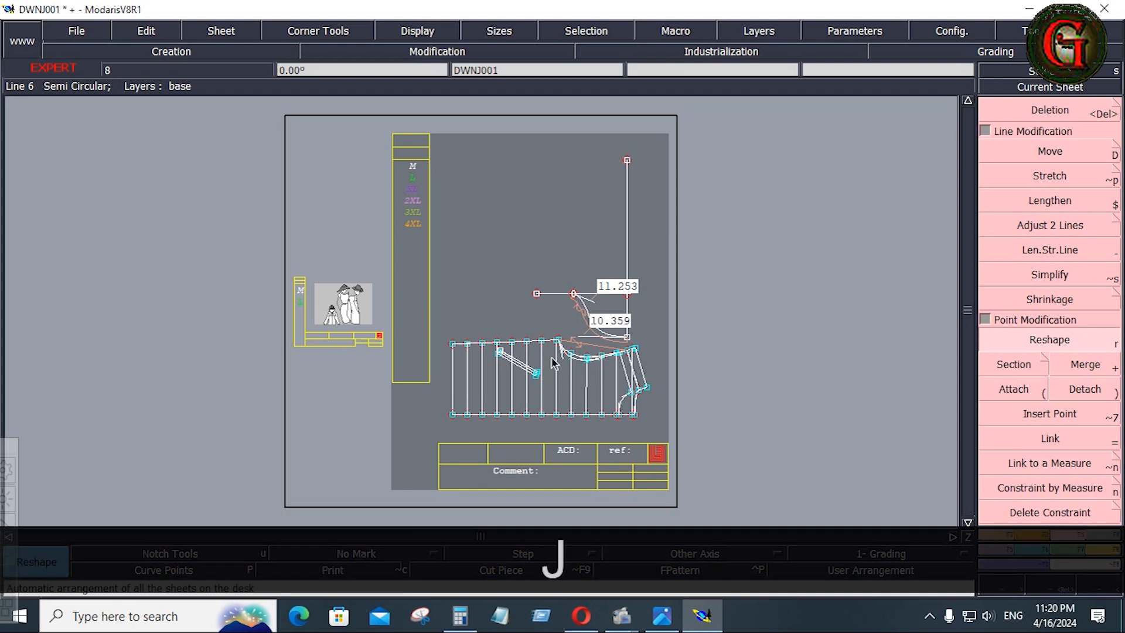
{"action": "key", "text": "Return"}
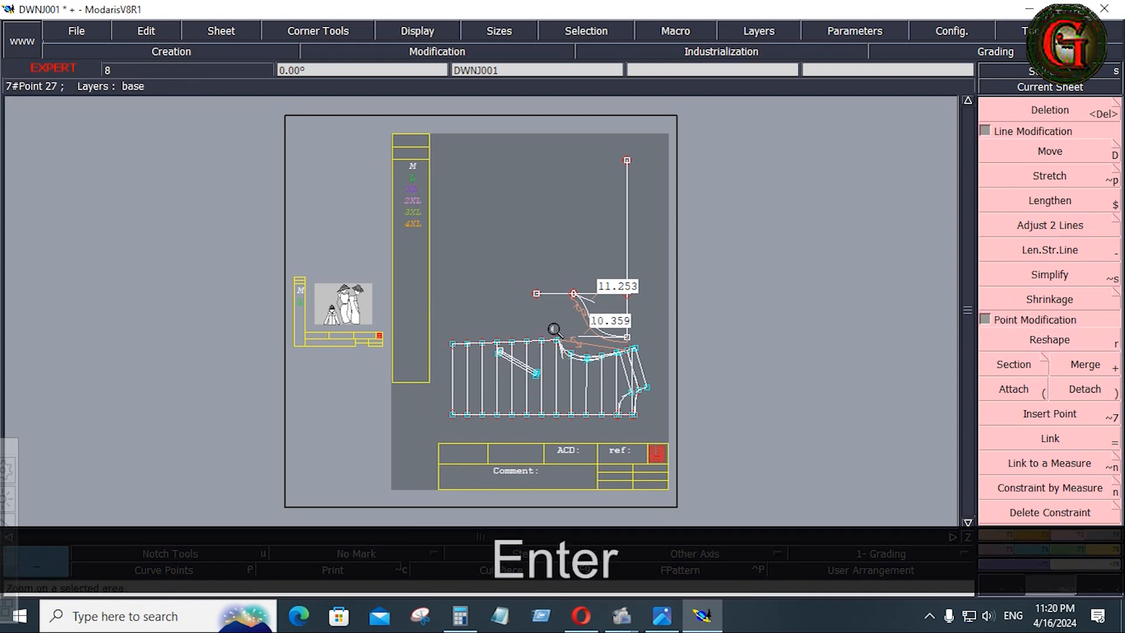
{"action": "left_click_drag", "start_coordinate": [554, 330], "coordinate": [646, 381]}
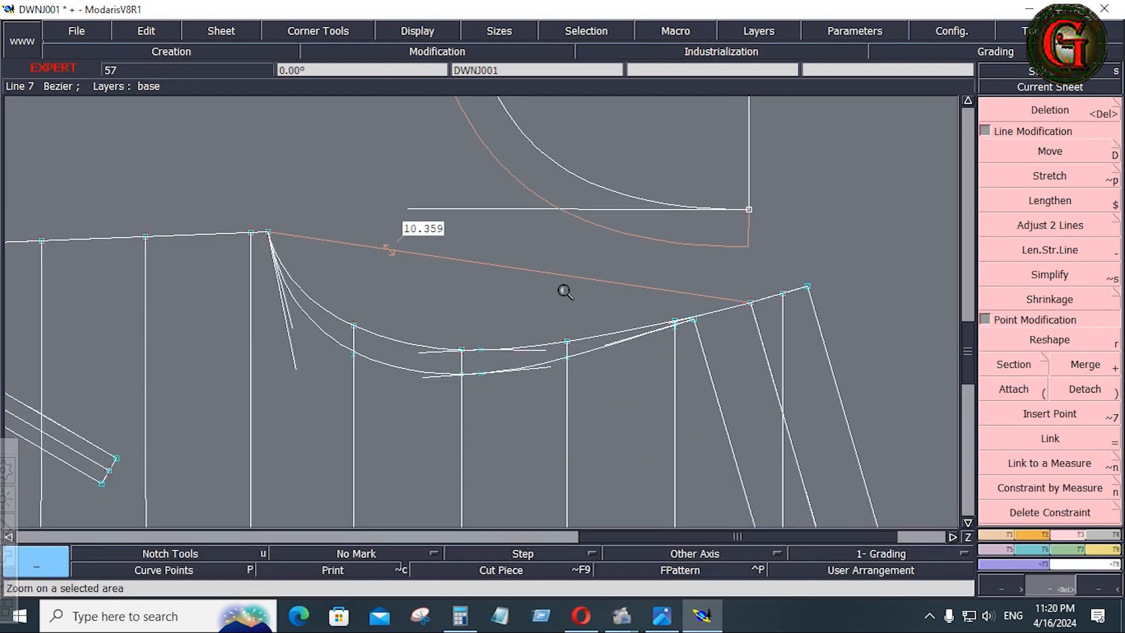
{"action": "key", "text": "Delete"}
{"action": "left_click", "coordinate": [557, 274]}
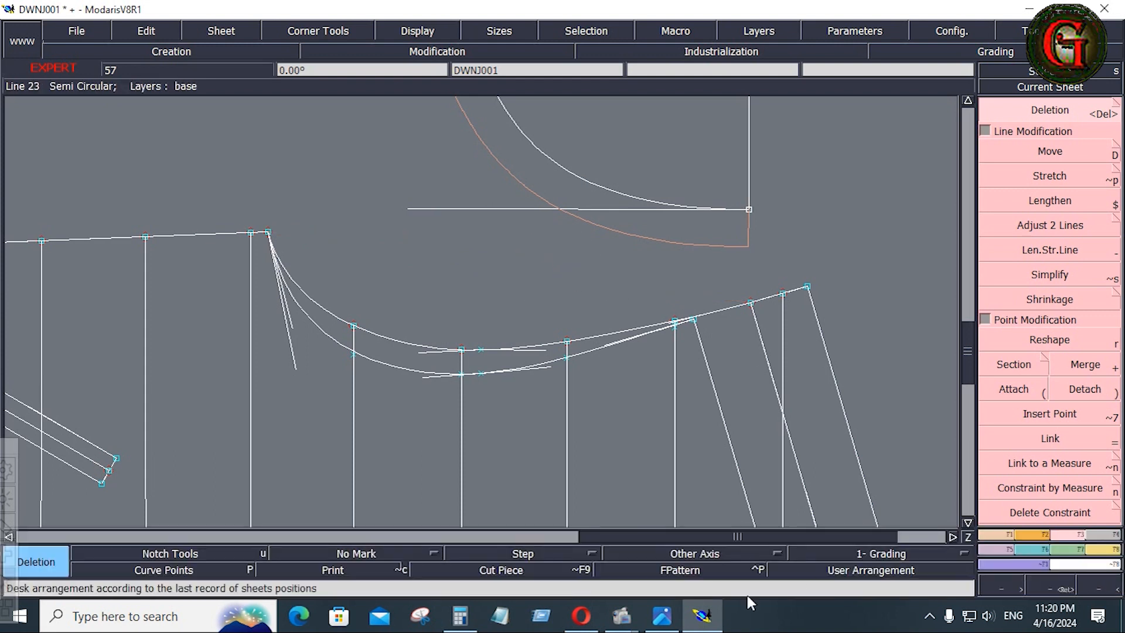
- Check the down jacket tech pack image, then measure the lengths of both armhole curves from the underarm point to their shoulder ends
{"action": "left_click", "coordinate": [662, 616]}
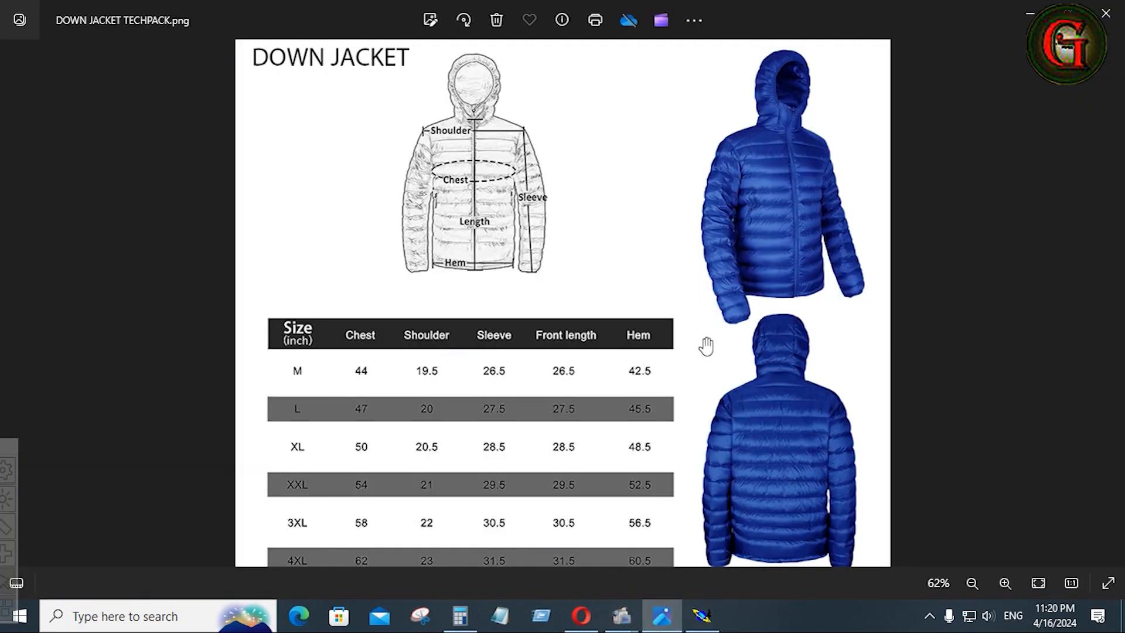
{"action": "scroll", "coordinate": [744, 163], "scroll_direction": "up", "scroll_amount": 5}
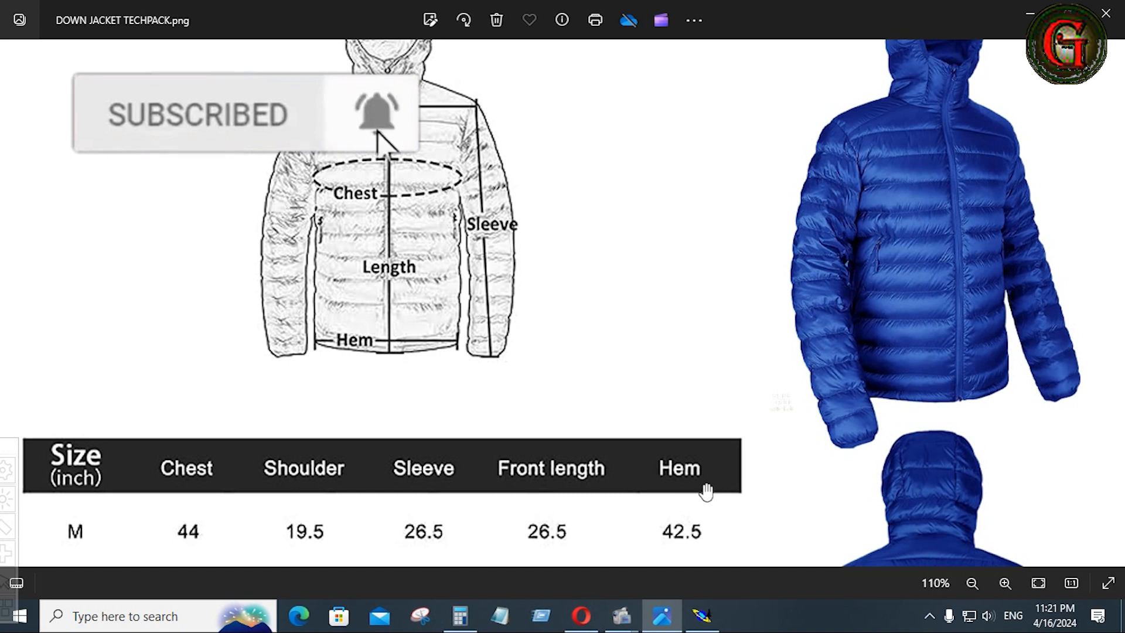
{"action": "left_click", "coordinate": [708, 626]}
{"action": "key", "text": "l"}
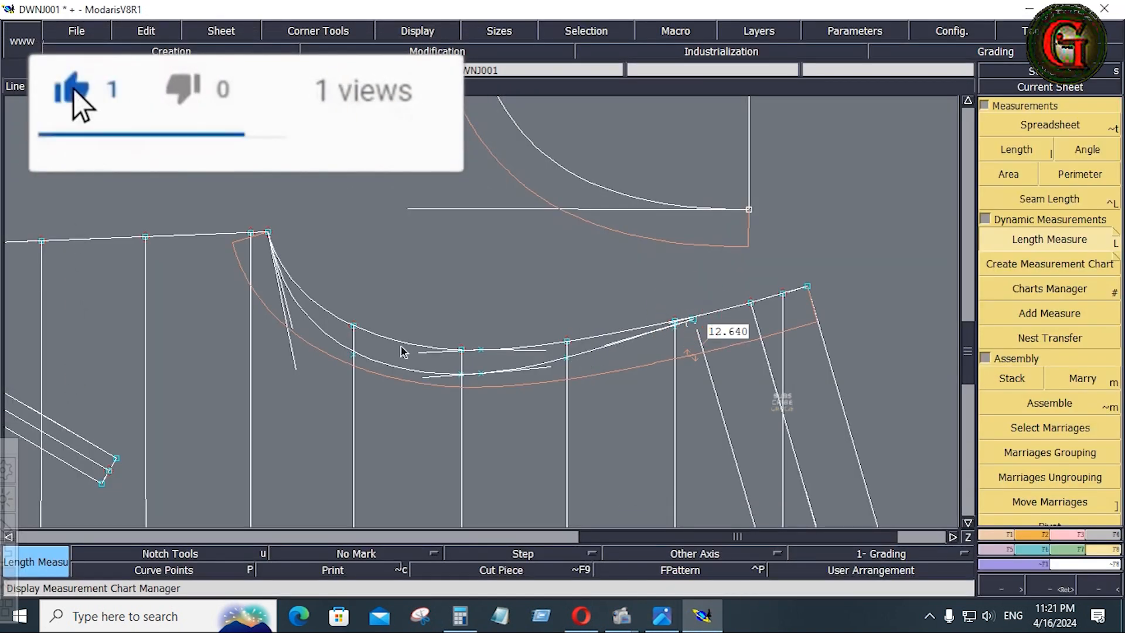
{"action": "left_click", "coordinate": [269, 235]}
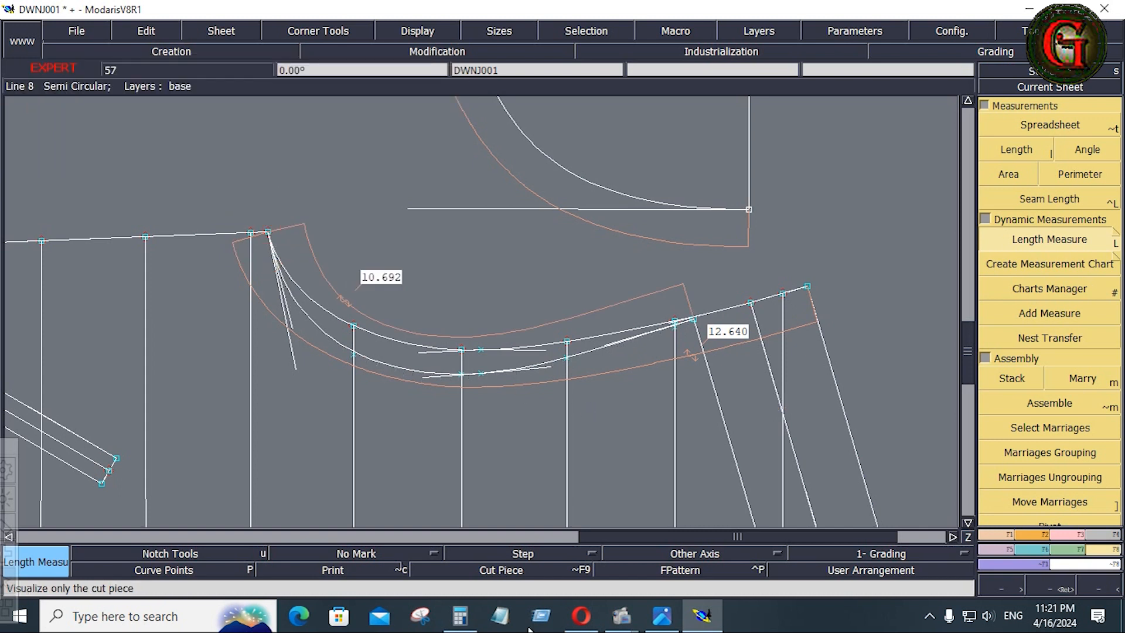
- Switch to Calculator and add the two armhole curve lengths, 10.692 and 12.640
{"action": "left_click", "coordinate": [461, 616]}
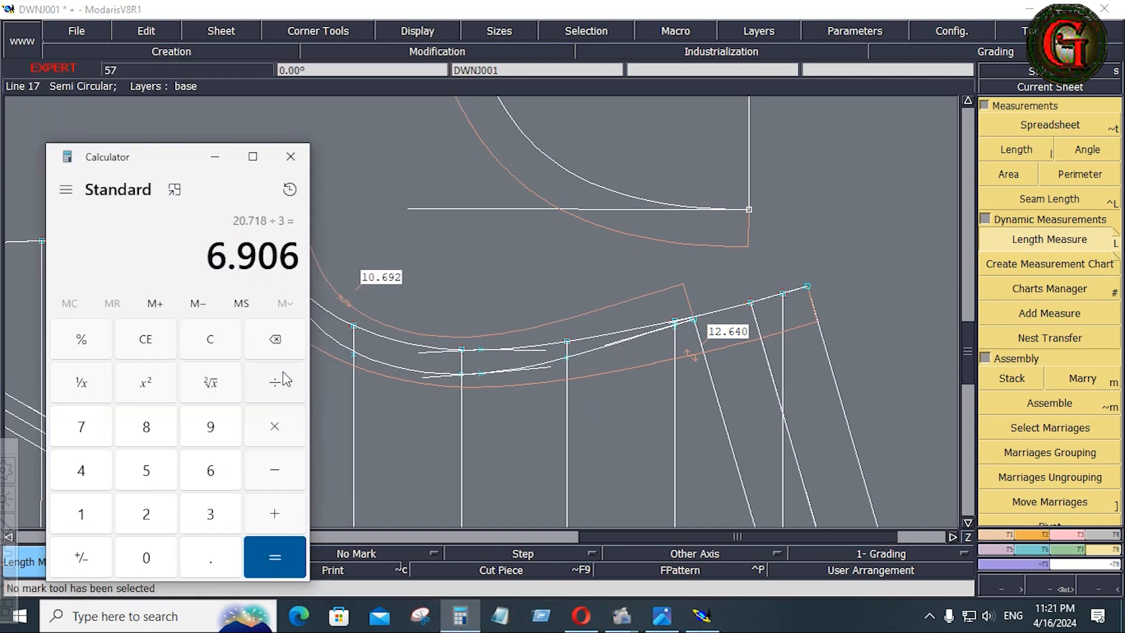
{"action": "left_click_drag", "start_coordinate": [181, 156], "coordinate": [105, 138]}
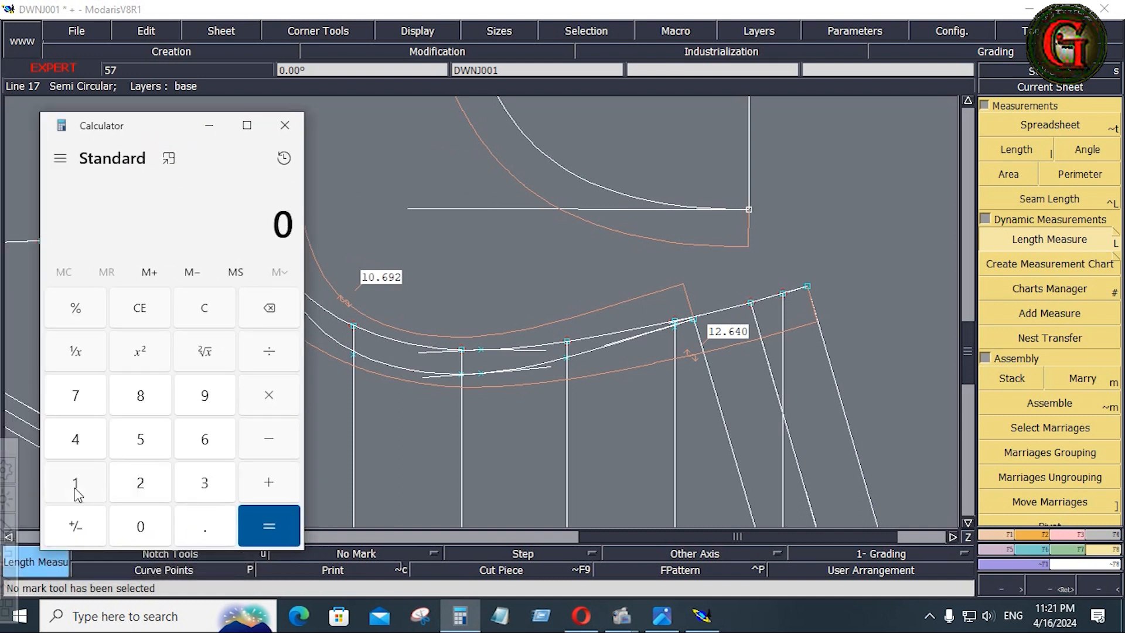
{"action": "left_click", "coordinate": [76, 488]}
{"action": "left_click", "coordinate": [147, 530]}
{"action": "left_click", "coordinate": [202, 530]}
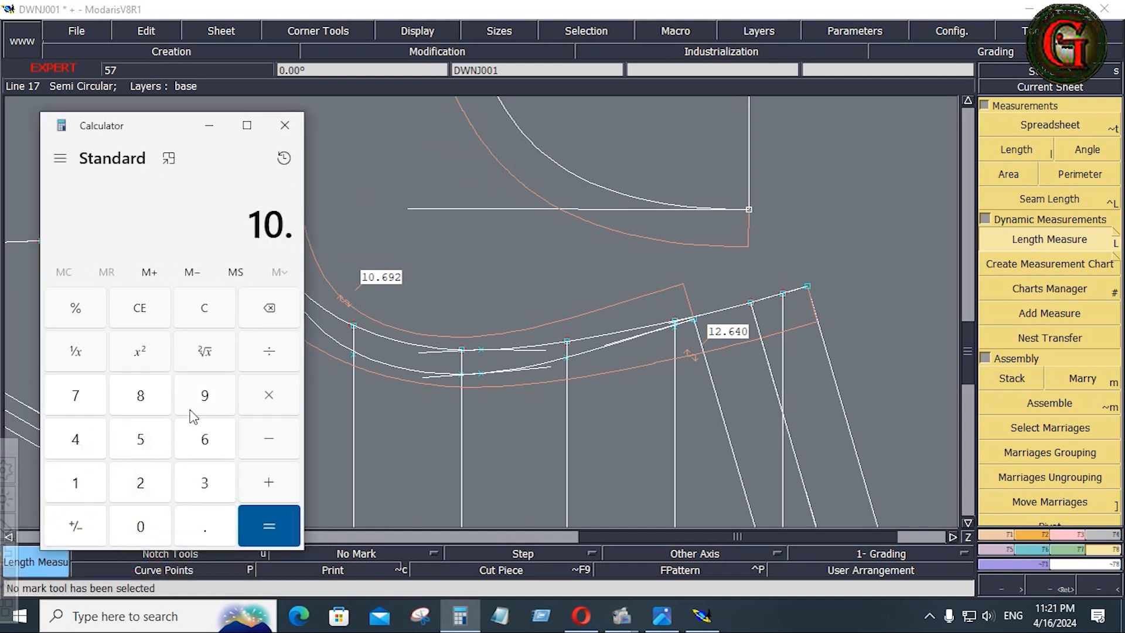
{"action": "left_click", "coordinate": [201, 441]}
{"action": "left_click", "coordinate": [202, 391]}
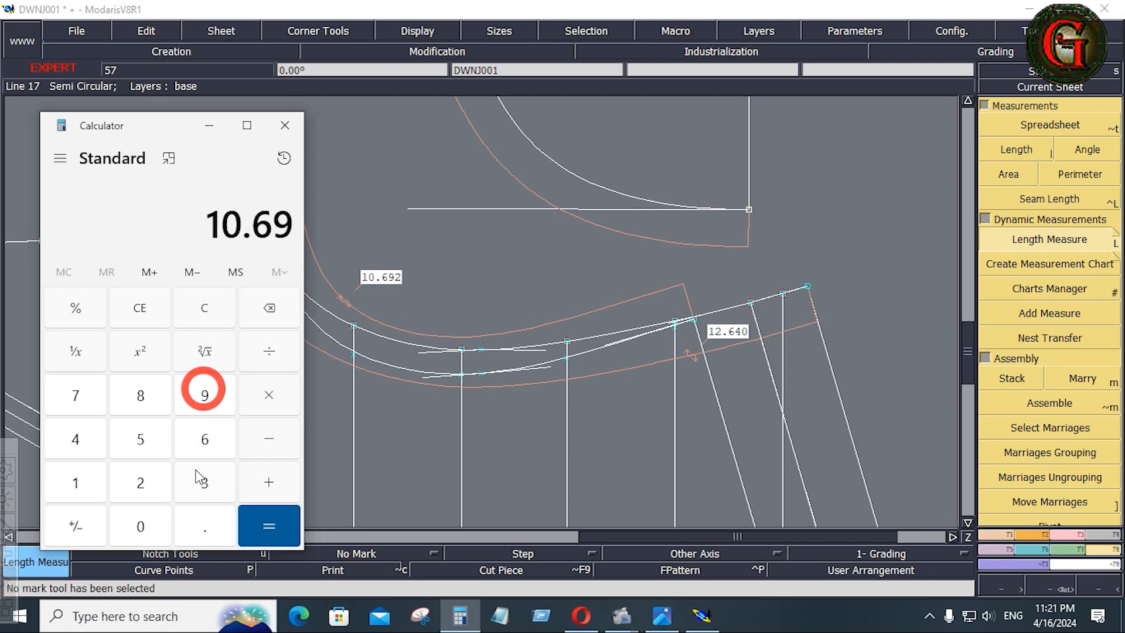
{"action": "left_click", "coordinate": [142, 488]}
{"action": "left_click", "coordinate": [287, 486]}
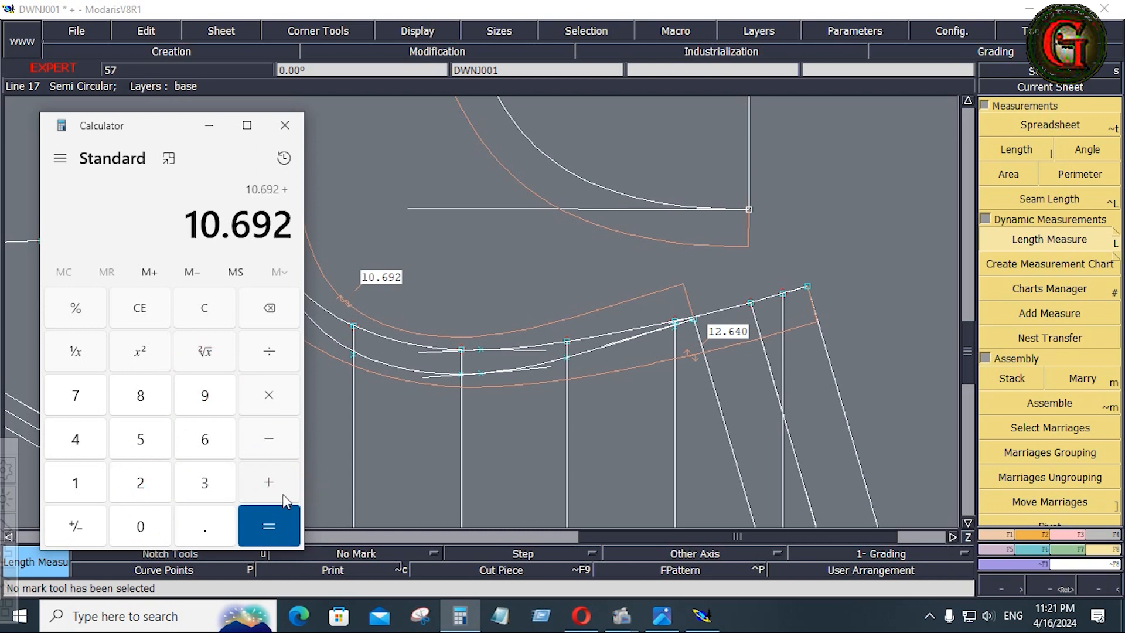
{"action": "left_click", "coordinate": [85, 491]}
{"action": "left_click", "coordinate": [141, 484]}
{"action": "left_click", "coordinate": [203, 527]}
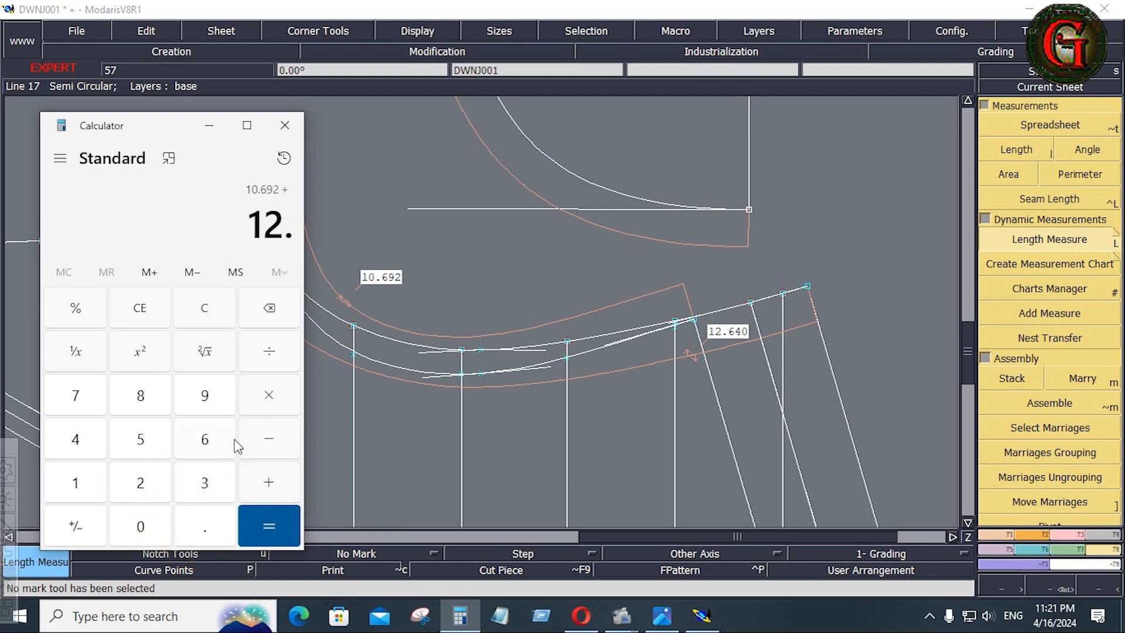
{"action": "left_click", "coordinate": [202, 445]}
{"action": "left_click", "coordinate": [76, 440]}
{"action": "left_click", "coordinate": [141, 526]}
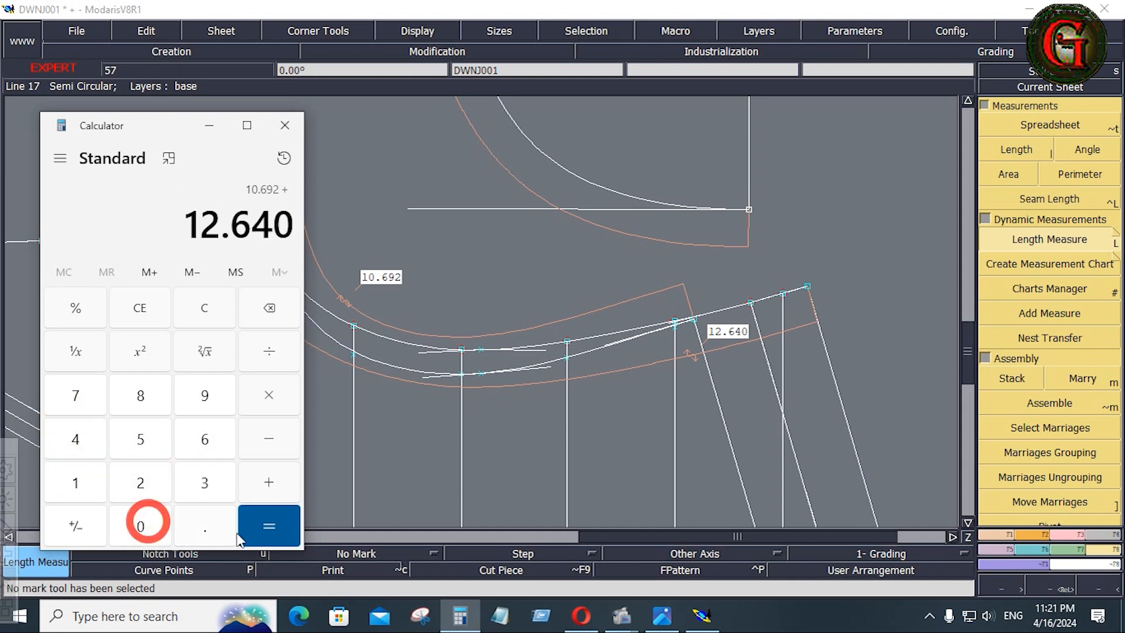
{"action": "left_click", "coordinate": [268, 527]}
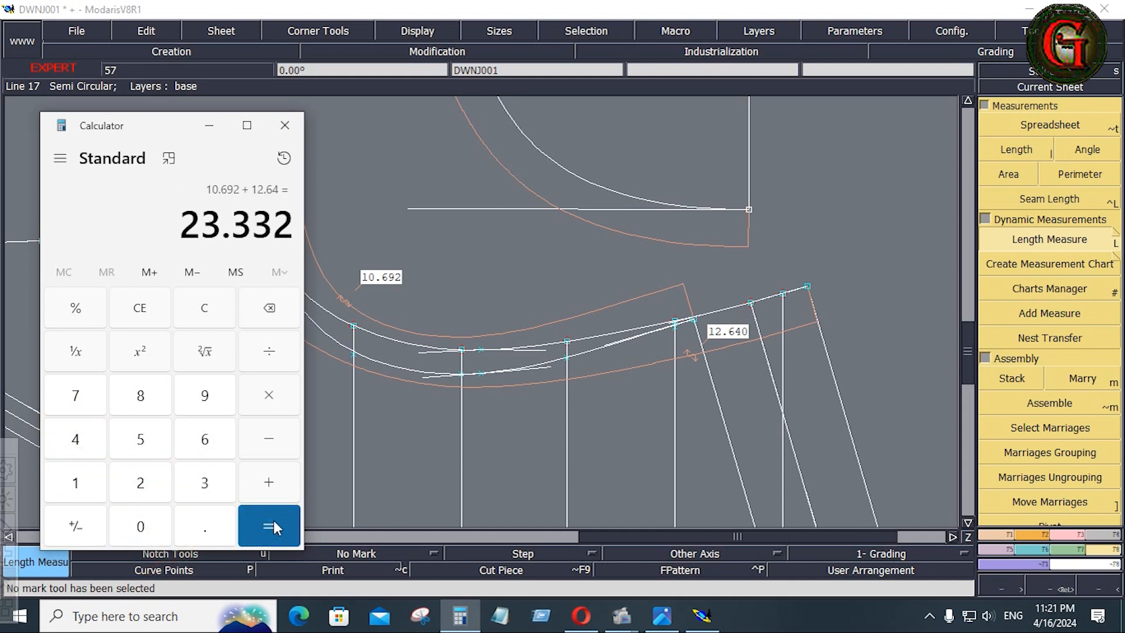
- Add 0.375 to the armhole total and divide the sum by 2 for the half sleeve cap length
{"action": "left_click", "coordinate": [270, 483]}
{"action": "left_click", "coordinate": [209, 527]}
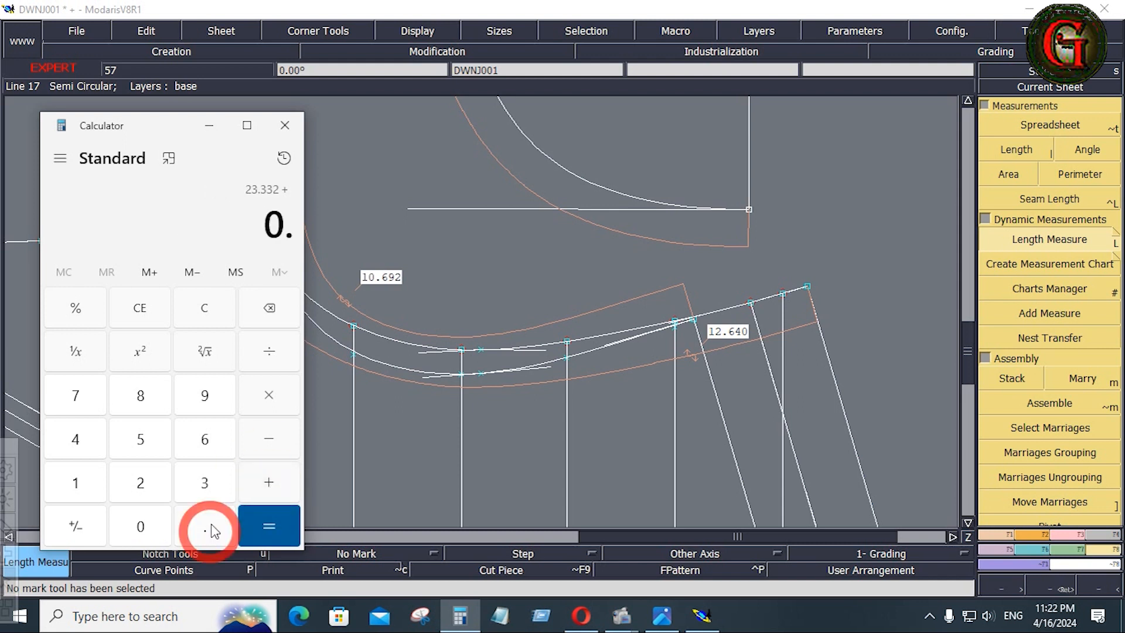
{"action": "left_click", "coordinate": [205, 486]}
{"action": "left_click", "coordinate": [82, 396]}
{"action": "left_click", "coordinate": [139, 437]}
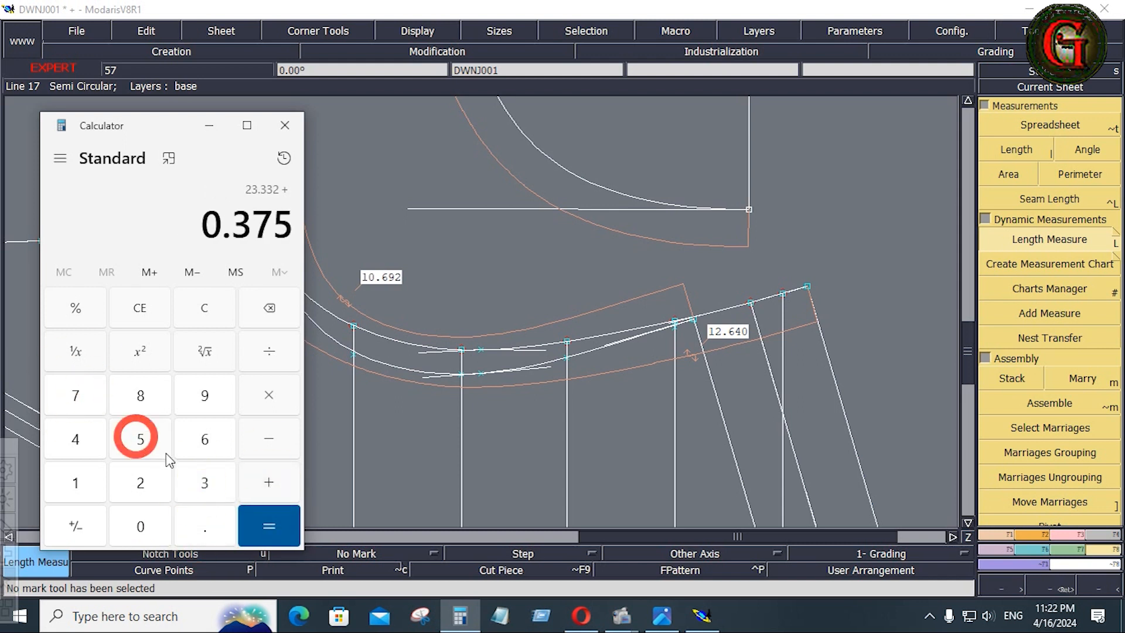
{"action": "left_click", "coordinate": [271, 526]}
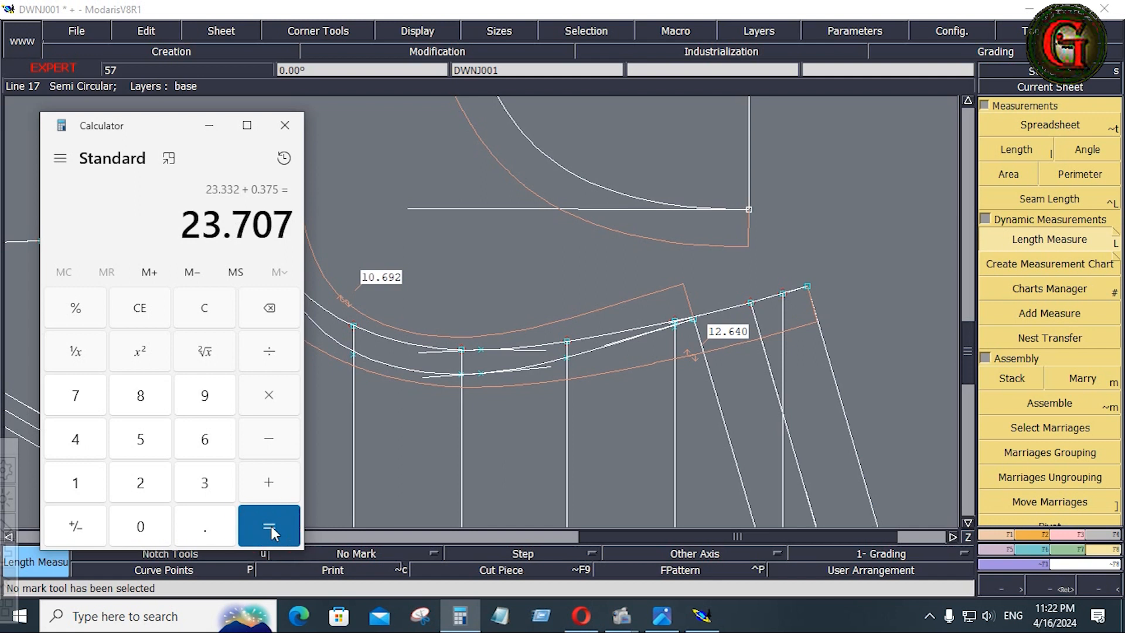
{"action": "left_click", "coordinate": [268, 352]}
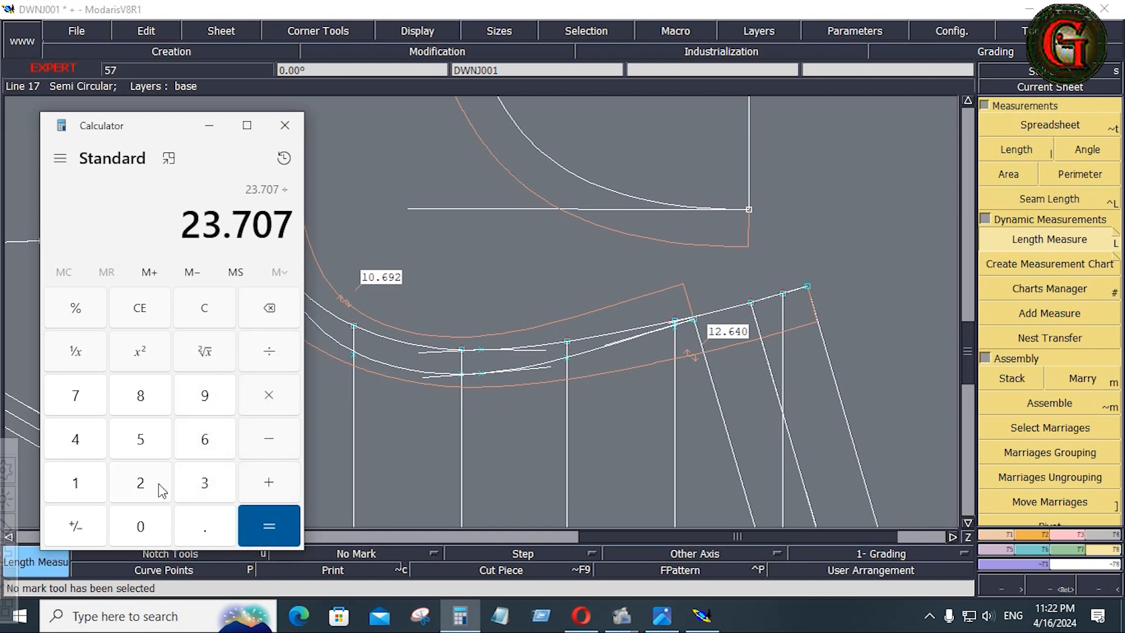
{"action": "left_click", "coordinate": [140, 482]}
{"action": "left_click", "coordinate": [262, 517]}
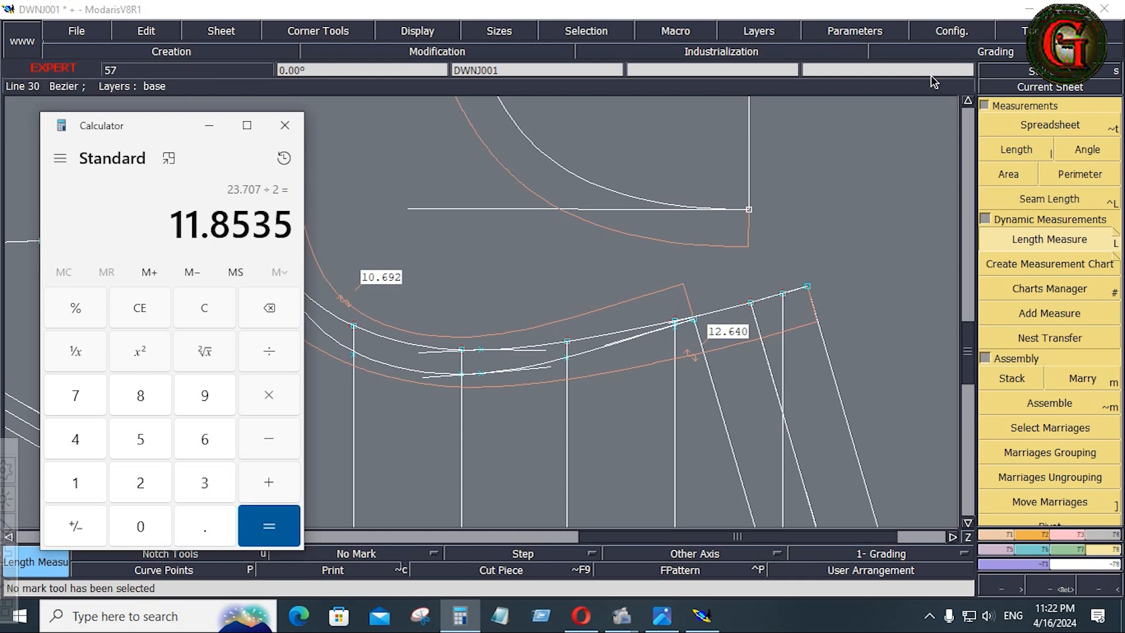
- Back in Modaris, reshape the sleeve cap curve by sliding its end outward along the horizontal line and adjusting its lower tangent to about 11.58 inches
{"action": "left_click", "coordinate": [964, 100]}
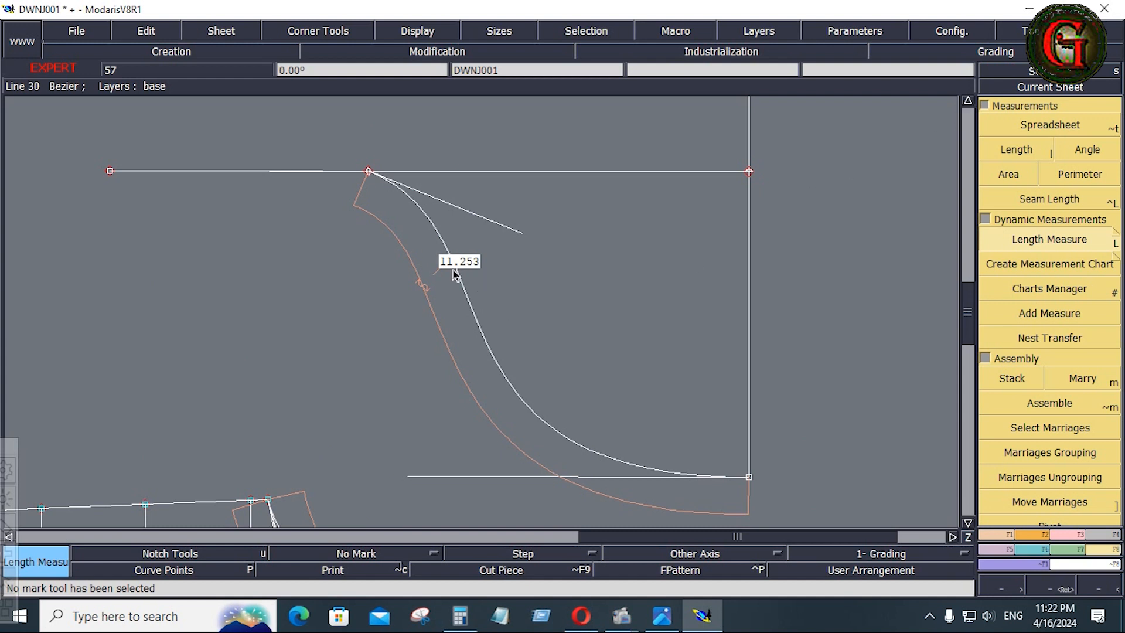
{"action": "left_click", "coordinate": [1062, 534]}
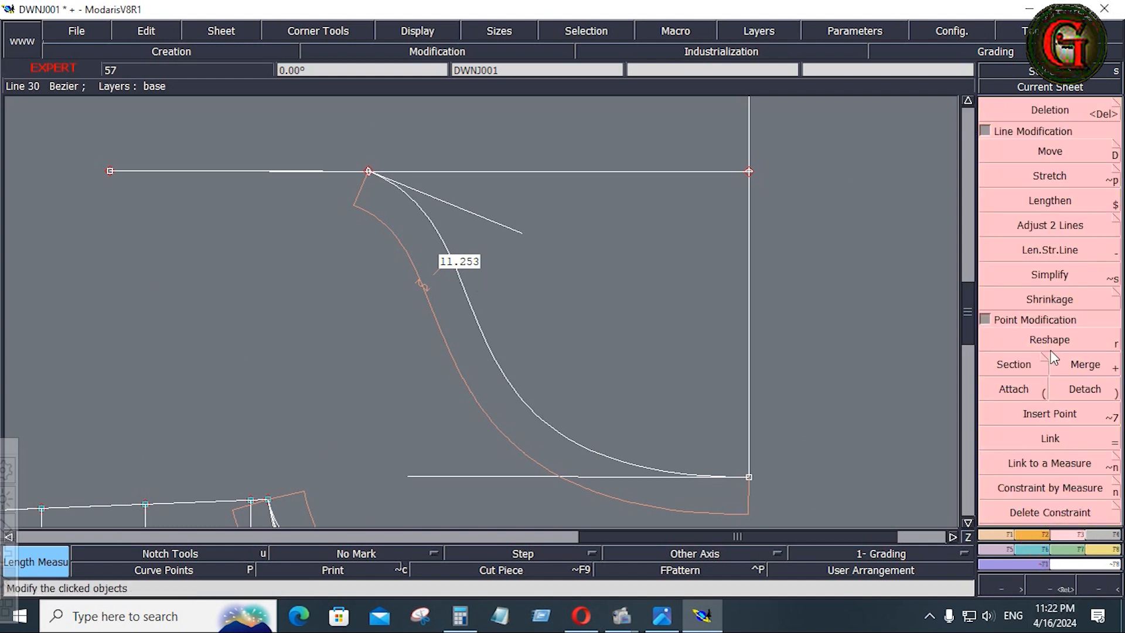
{"action": "left_click", "coordinate": [1051, 351]}
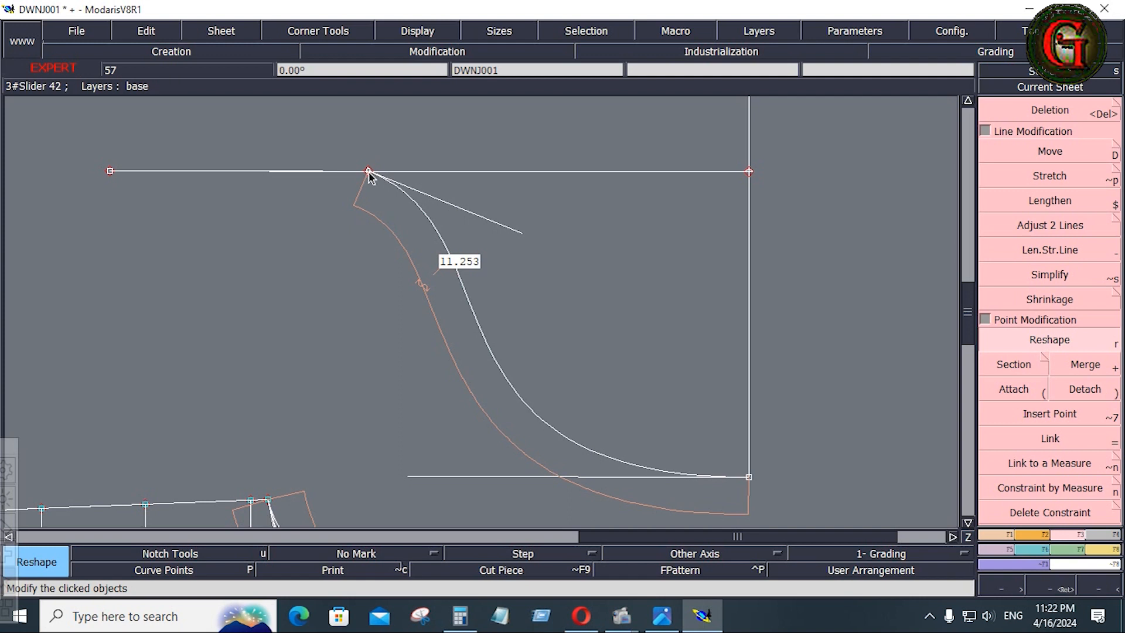
{"action": "left_click_drag", "start_coordinate": [368, 172], "coordinate": [338, 175]}
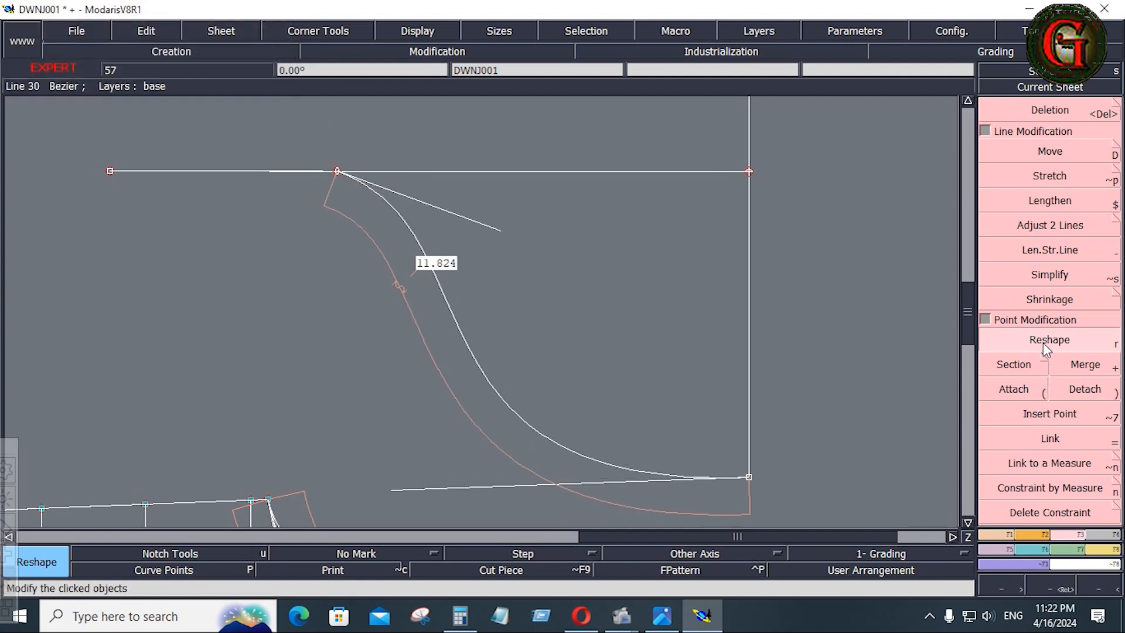
{"action": "left_click_drag", "start_coordinate": [434, 489], "coordinate": [429, 475]}
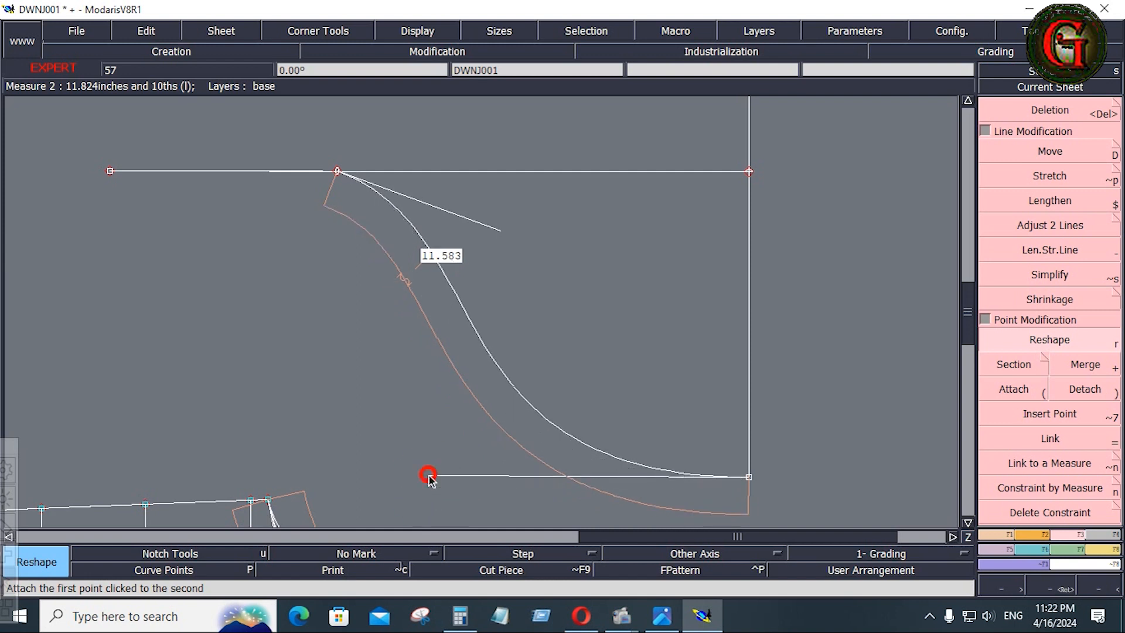
- Check the target length in Calculator, then fine-tune the sleeve cap curve's end and tangents to about 11.85 inches long
{"action": "left_click", "coordinate": [460, 615]}
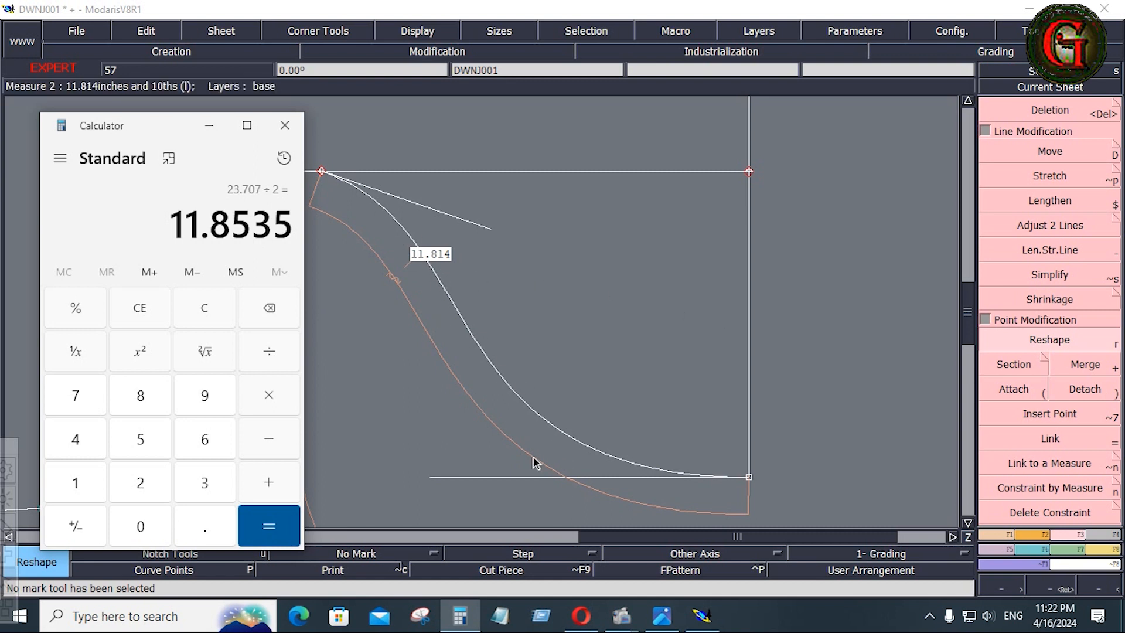
{"action": "left_click", "coordinate": [463, 478]}
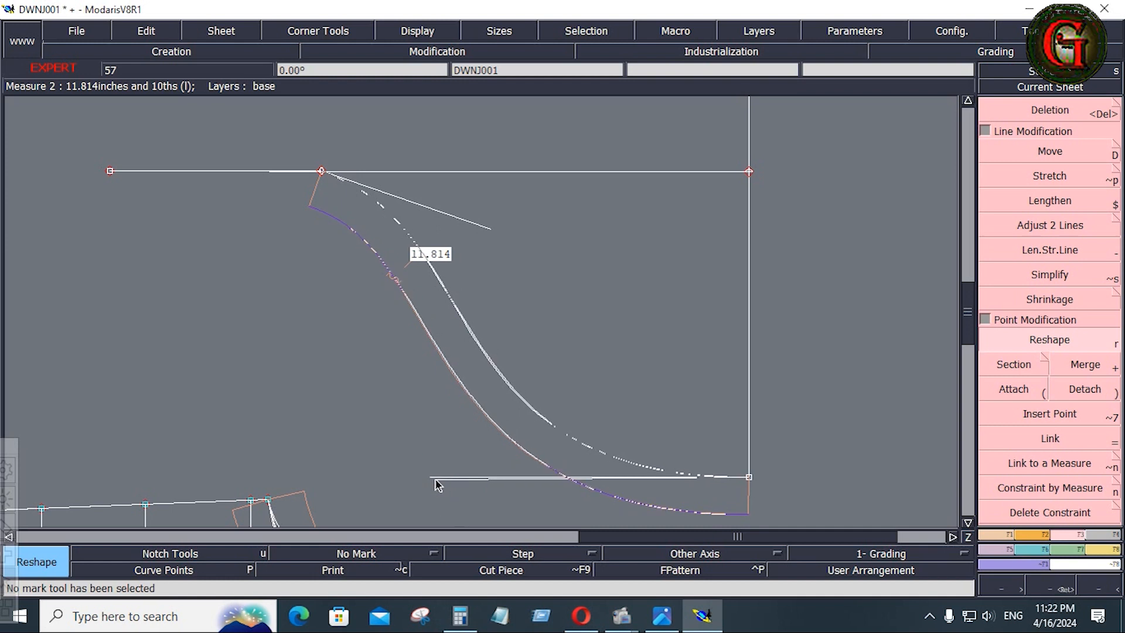
{"action": "left_click", "coordinate": [412, 484]}
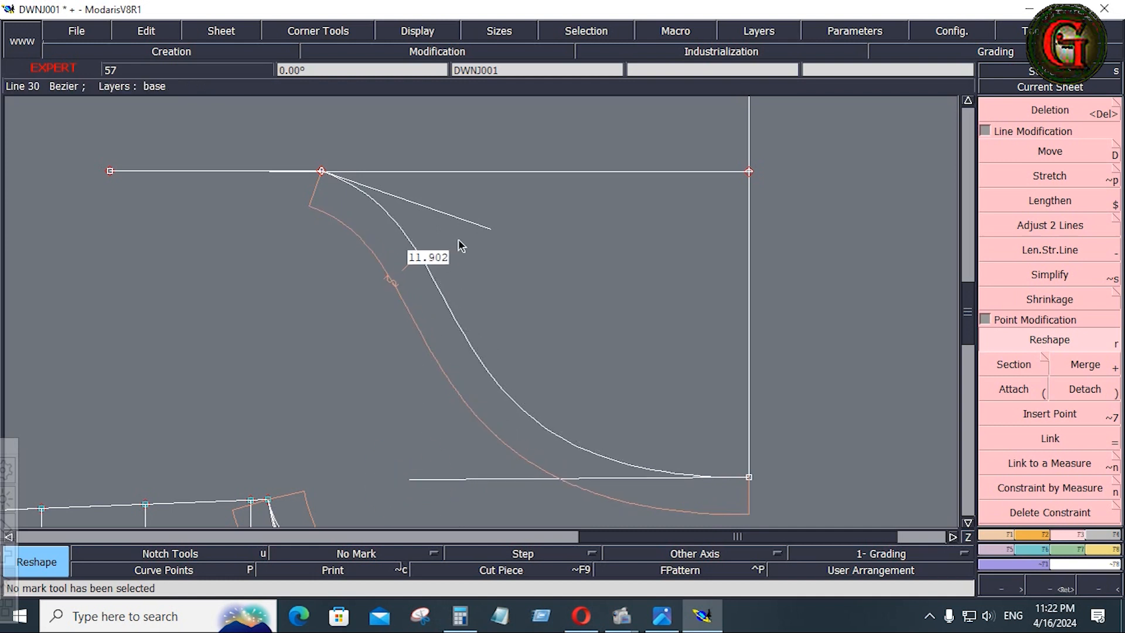
{"action": "left_click", "coordinate": [419, 480]}
{"action": "left_click", "coordinate": [424, 474]}
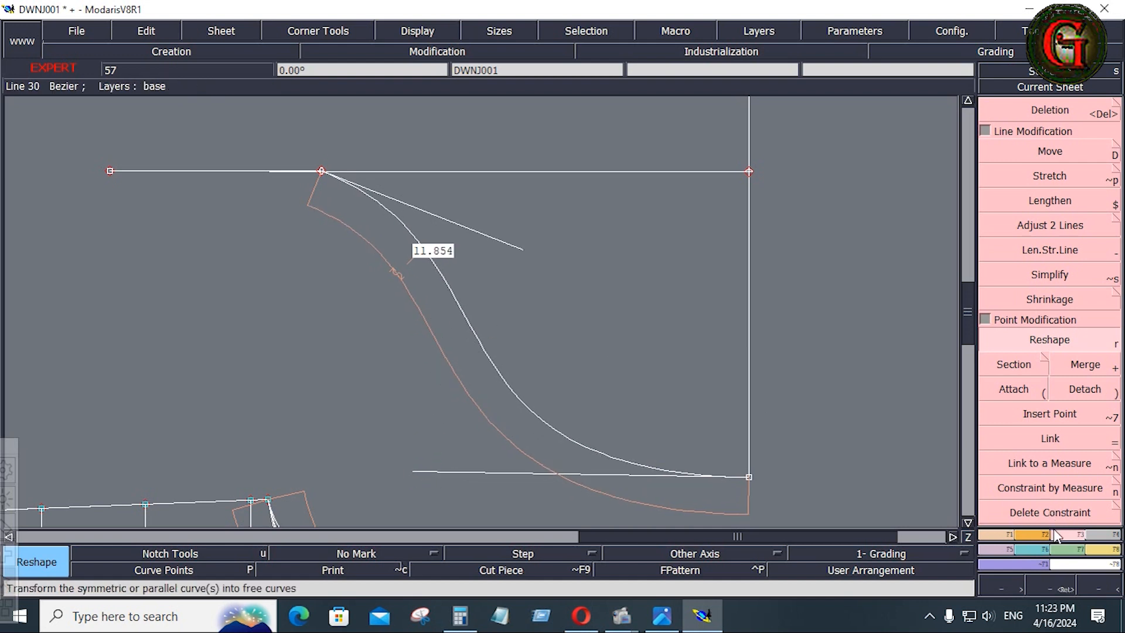
- Insert the slider point at the cap curve's outer end into the horizontal line
{"action": "left_click", "coordinate": [1052, 413]}
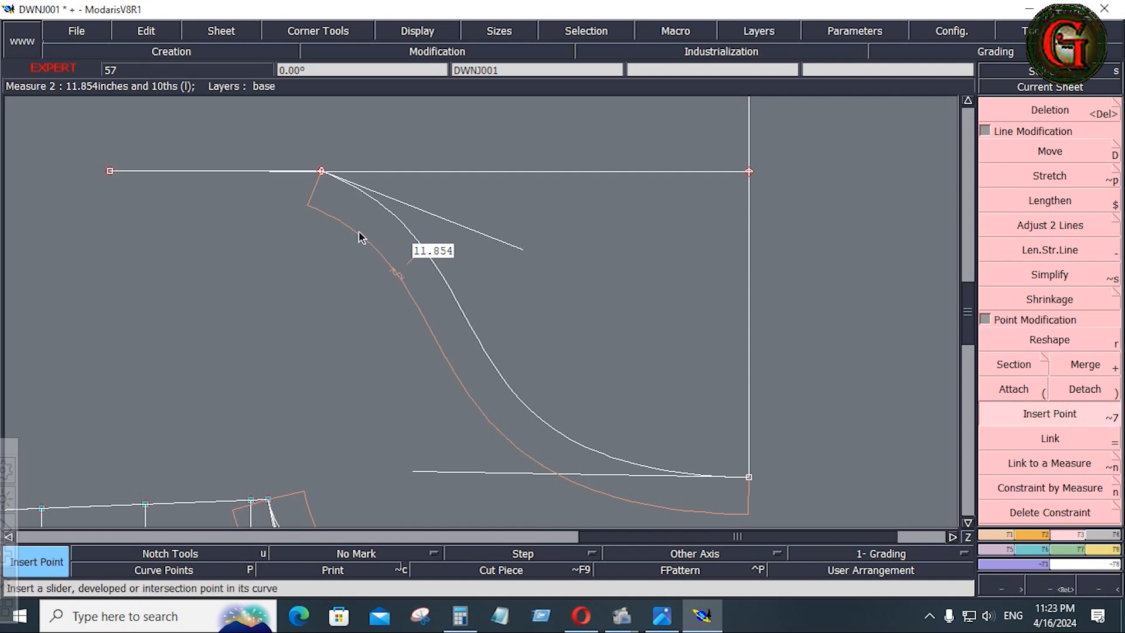
{"action": "left_click", "coordinate": [322, 171]}
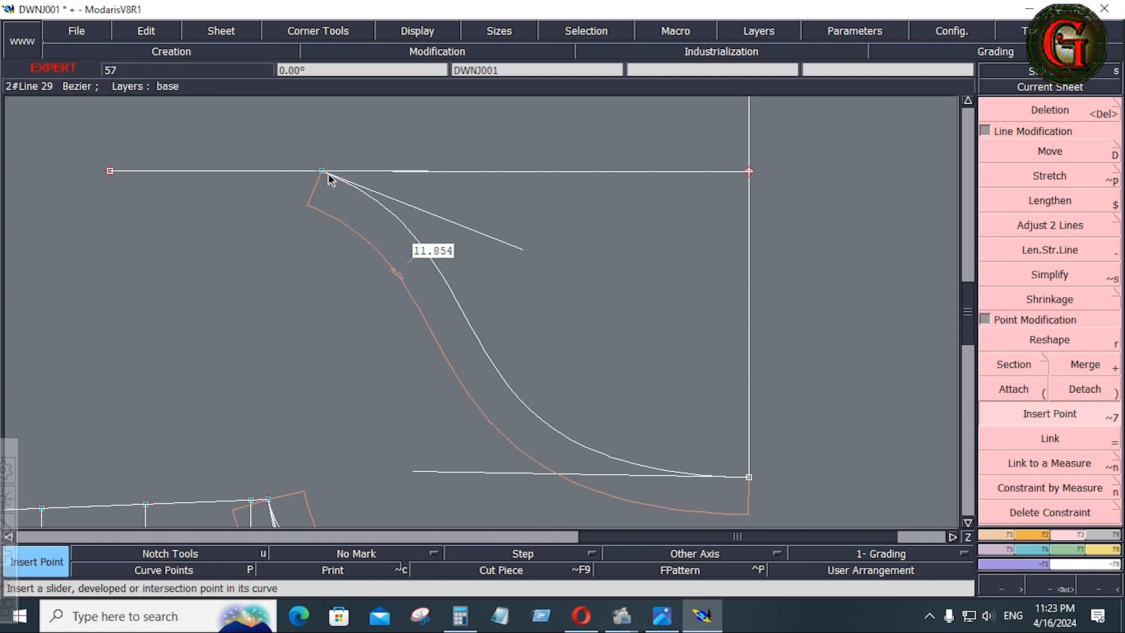
- Draw a horizontal Bezier line 5.5 inches long from the sleeve line's far end, toward the same side as the cap, for the cuff
{"action": "key", "text": "Home"}
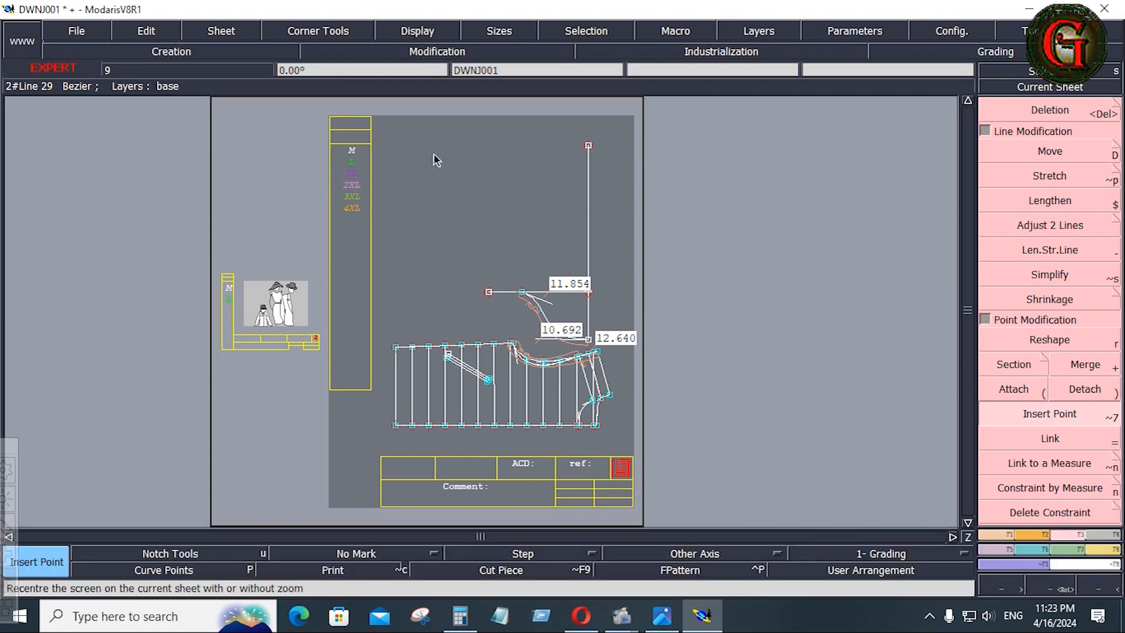
{"action": "left_click", "coordinate": [998, 536]}
{"action": "left_click", "coordinate": [1060, 467]}
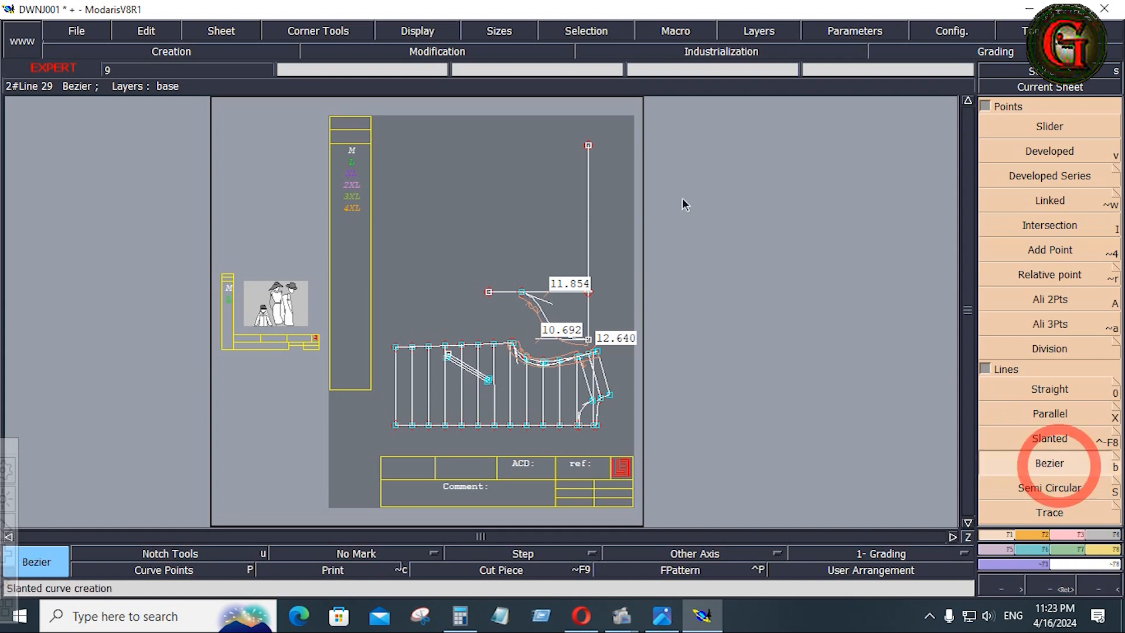
{"action": "left_click", "coordinate": [588, 145]}
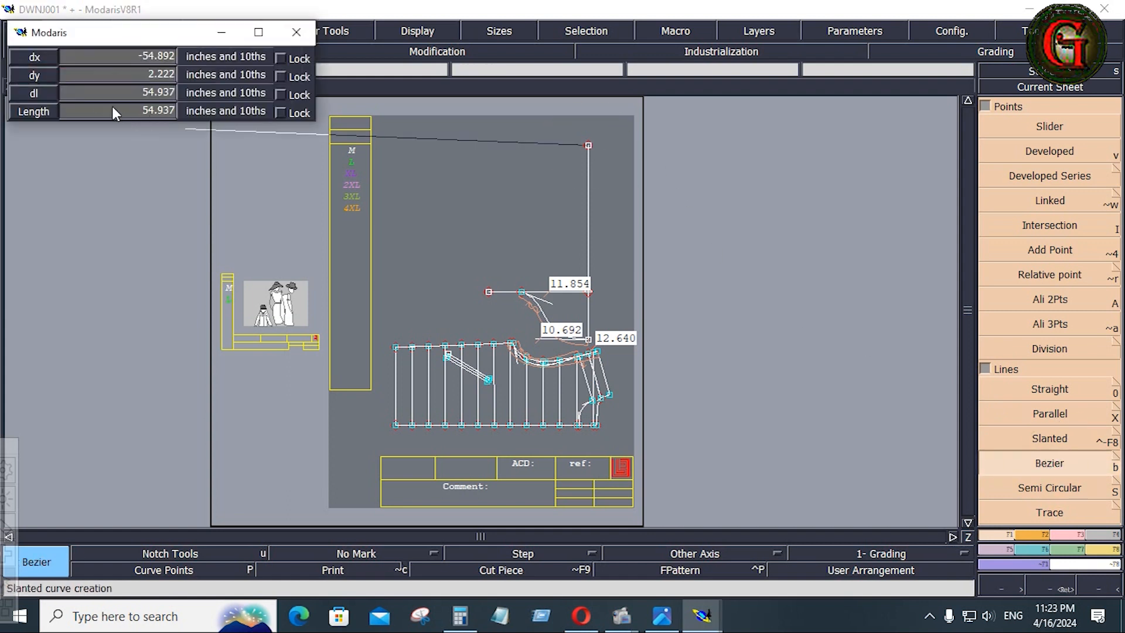
{"action": "type", "text": "5"}
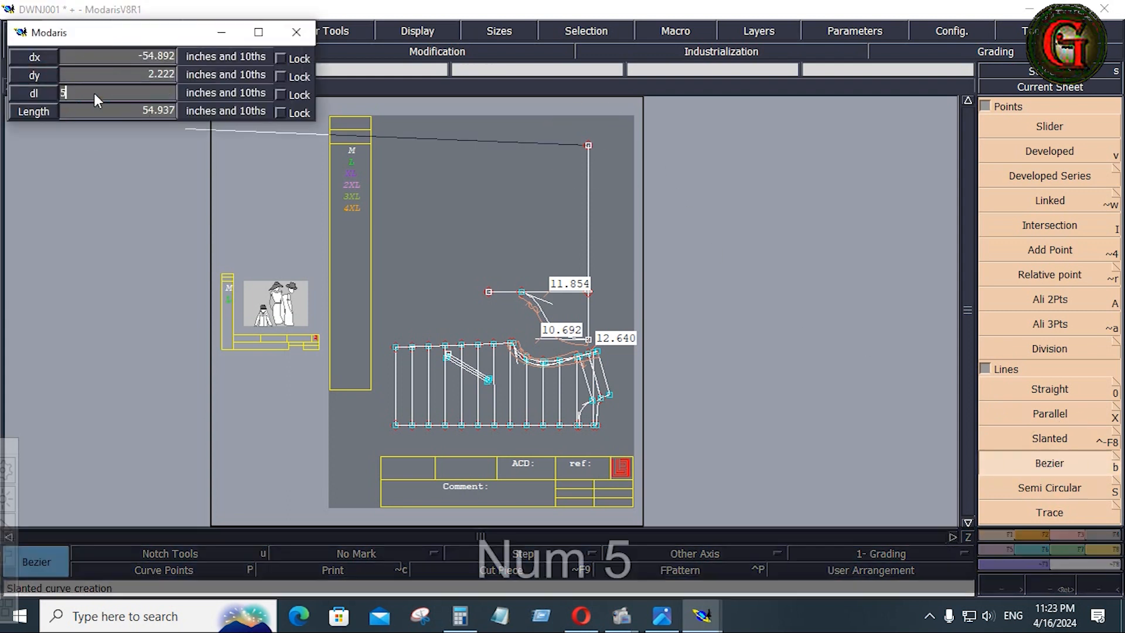
{"action": "key", "text": "Return"}
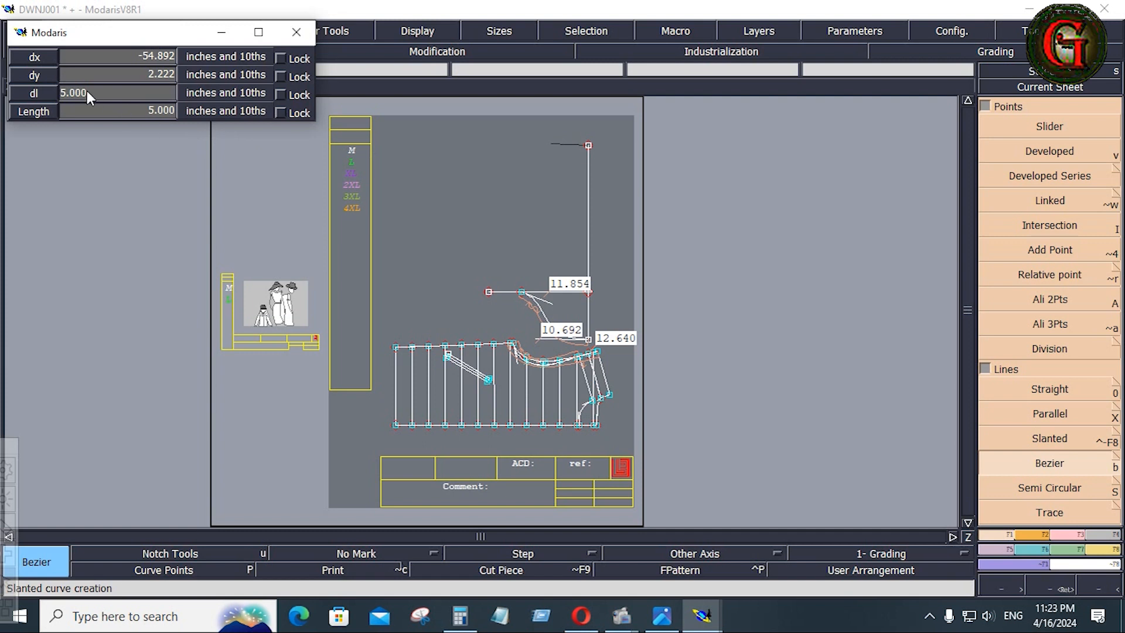
{"action": "type", "text": "5.5"}
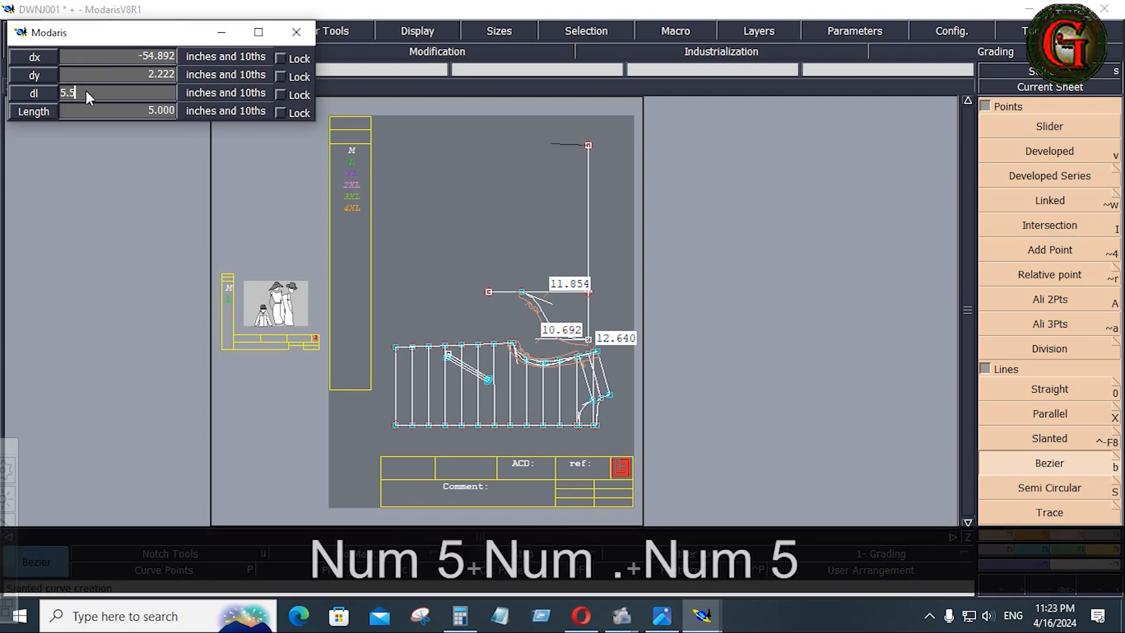
{"action": "key", "text": "Return"}
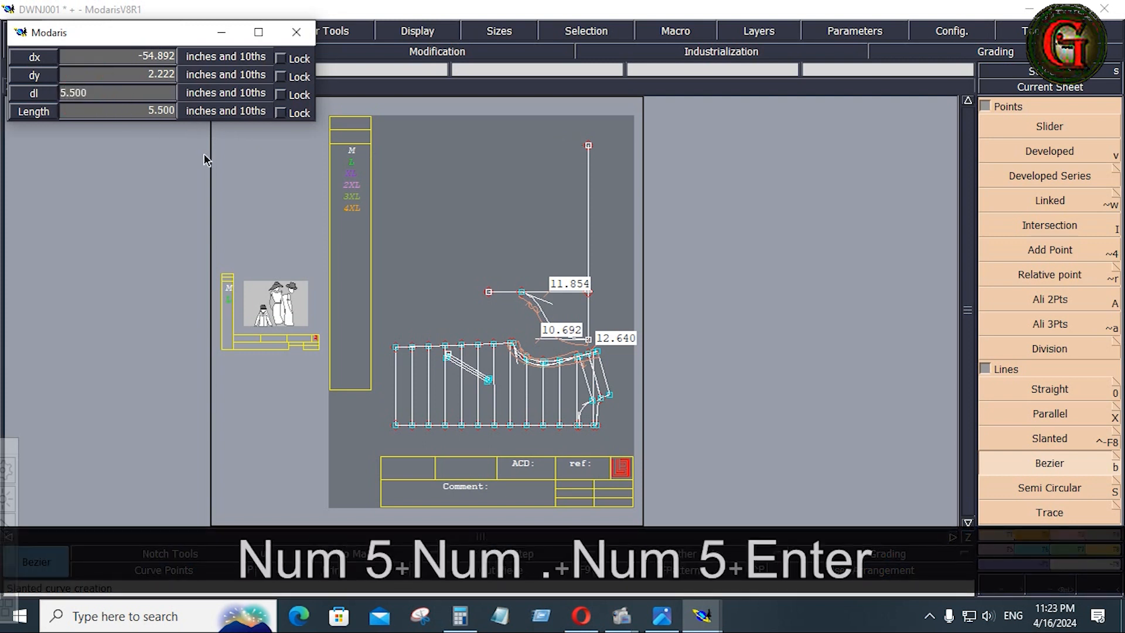
{"action": "left_click", "coordinate": [450, 174]}
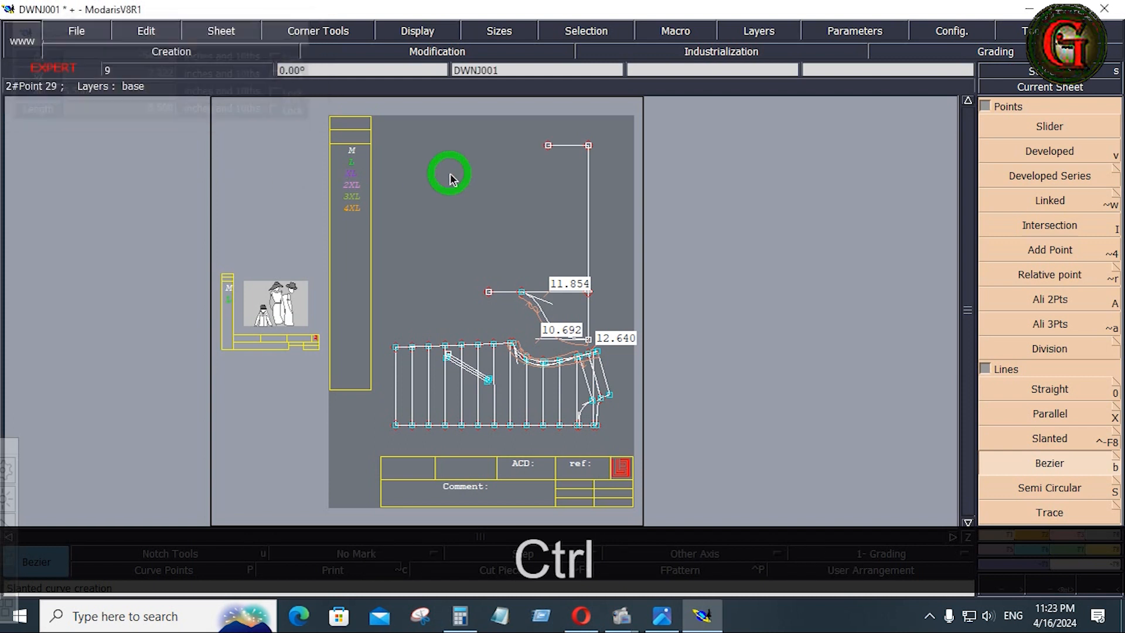
- Draw the slanted underarm seam from the cuff line's free end to the sleeve cap curve's outer end point
{"action": "left_click", "coordinate": [1049, 444]}
{"action": "left_click", "coordinate": [548, 145]}
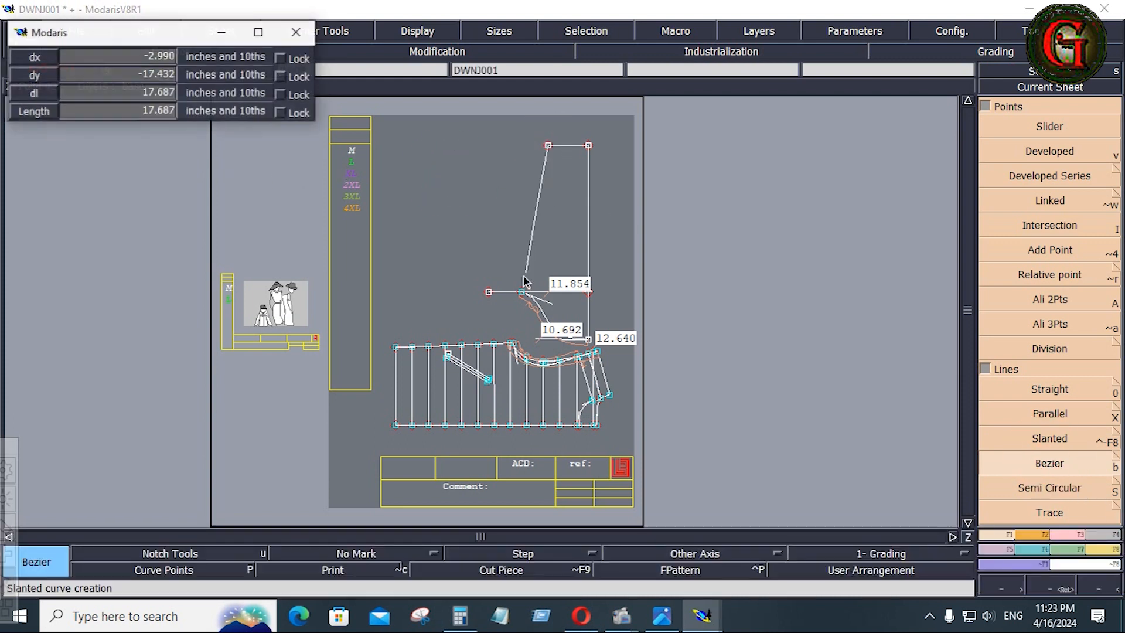
{"action": "left_click", "coordinate": [522, 291]}
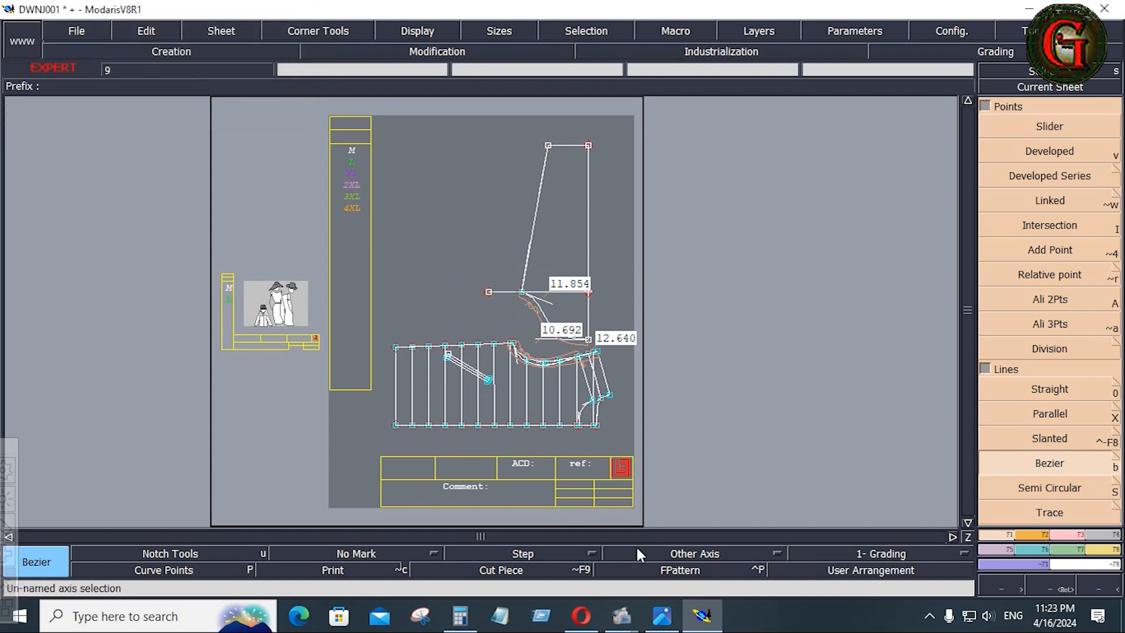
- Check the sleeve in the jacket tech pack image, then reshape the underarm seam in Modaris into a slight inward curve using both end tangents
{"action": "left_click", "coordinate": [661, 615]}
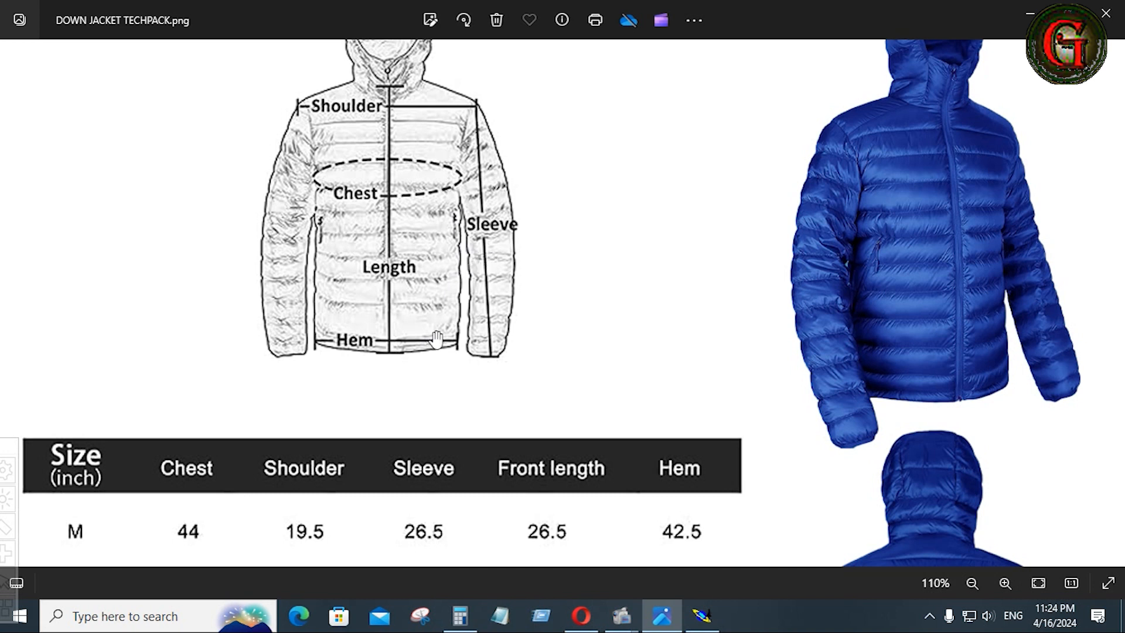
{"action": "left_click", "coordinate": [703, 615]}
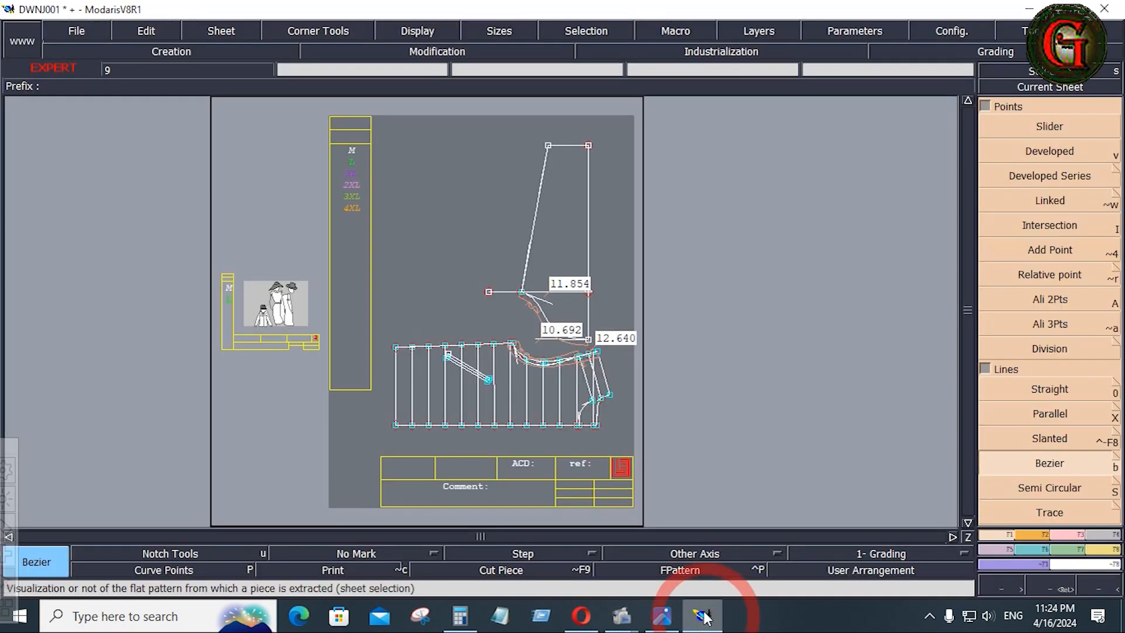
{"action": "key", "text": "Return"}
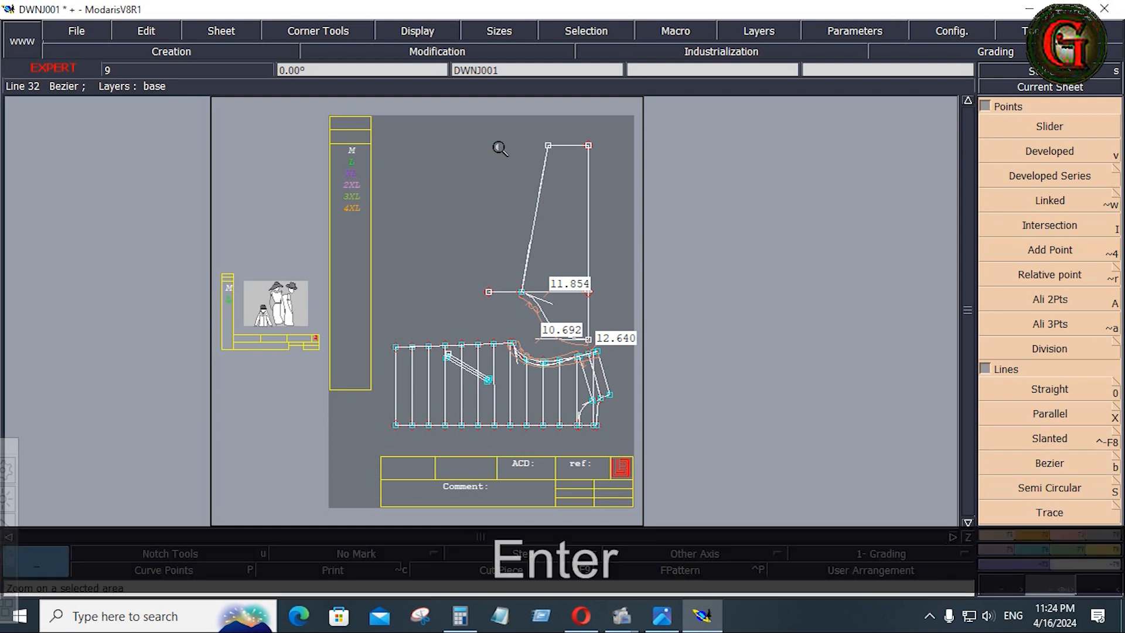
{"action": "left_click_drag", "start_coordinate": [494, 126], "coordinate": [615, 382]}
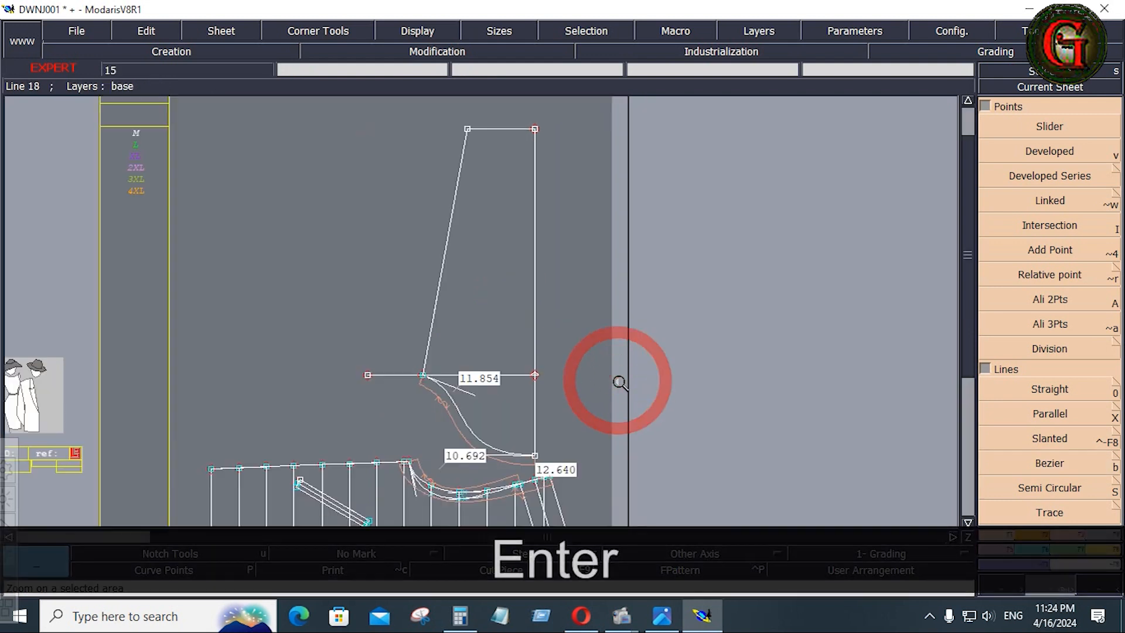
{"action": "left_click", "coordinate": [1073, 534]}
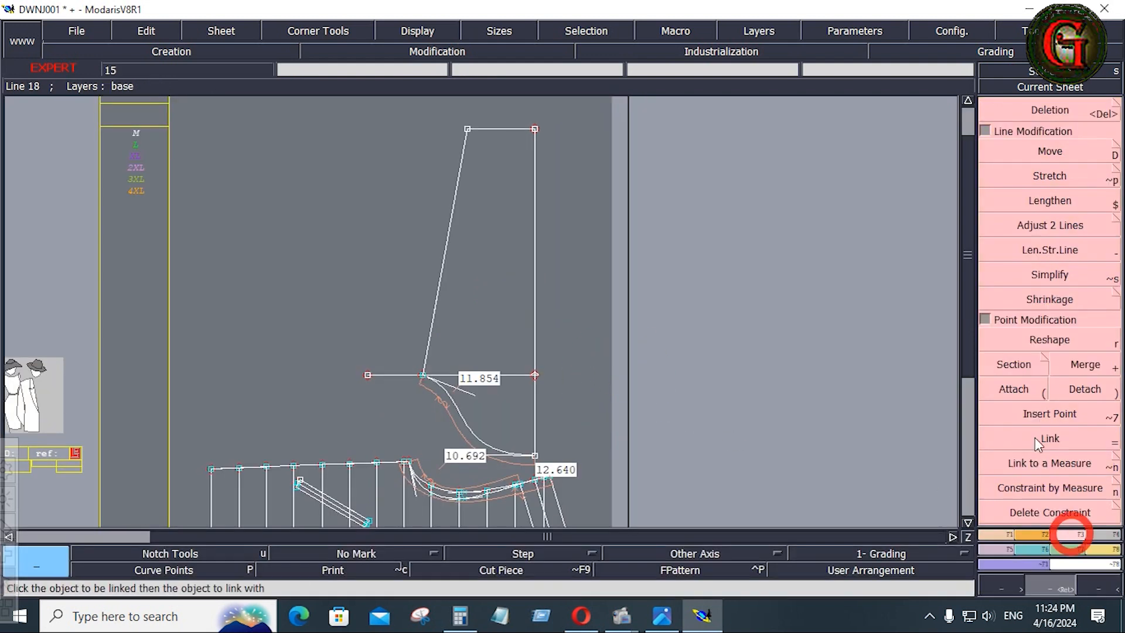
{"action": "left_click", "coordinate": [1038, 341]}
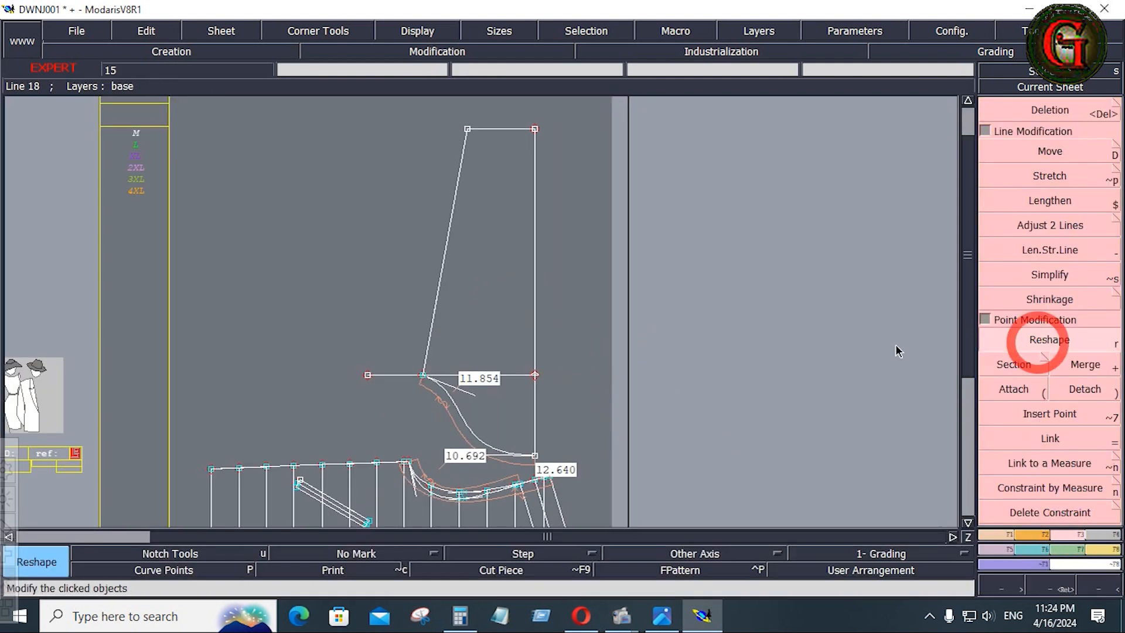
{"action": "left_click", "coordinate": [453, 237]}
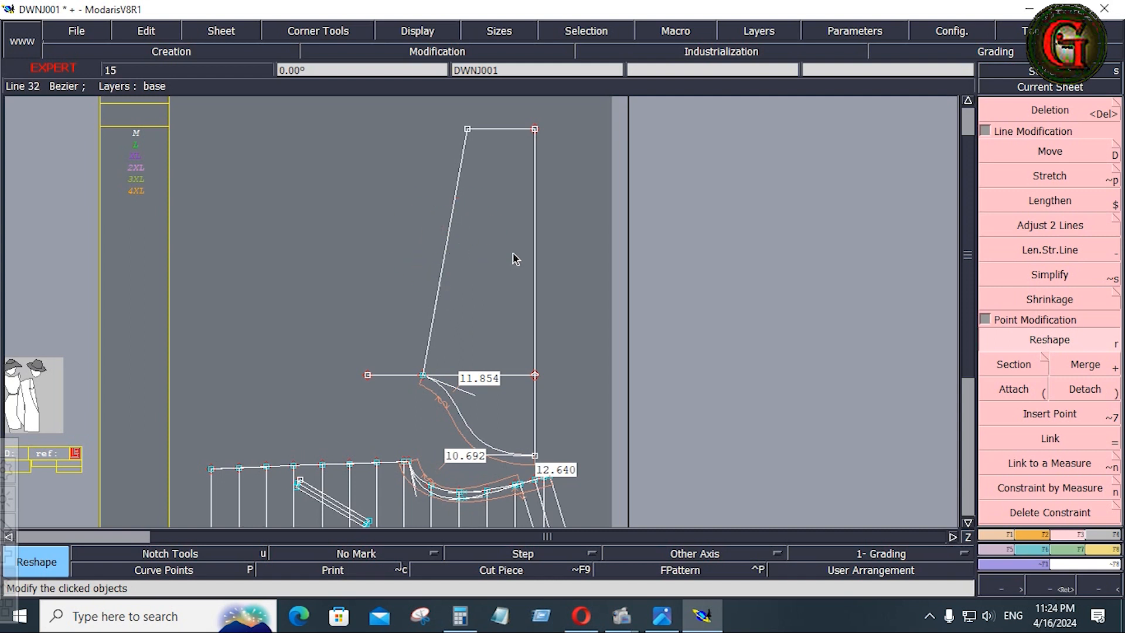
{"action": "left_click", "coordinate": [431, 314]}
{"action": "left_click", "coordinate": [447, 292]}
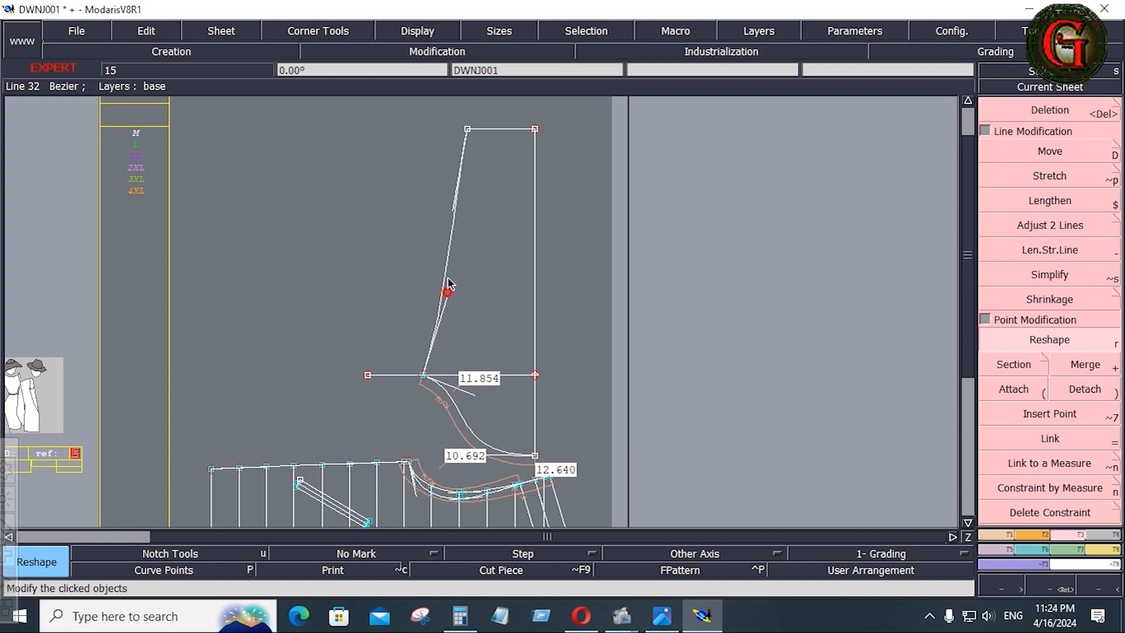
{"action": "left_click", "coordinate": [455, 214]}
{"action": "left_click", "coordinate": [463, 204]}
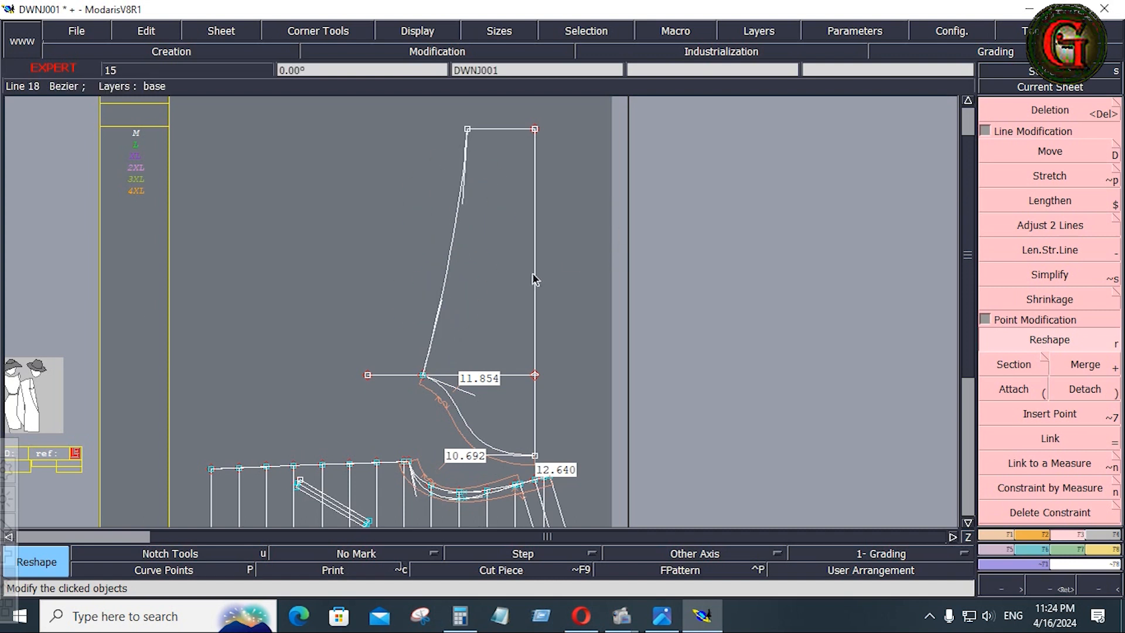
- Create a parallel of the sleeve cap curve at a distance of -0.5 inches, on the inner side of the sleeve
{"action": "key", "text": "Return"}
{"action": "left_click", "coordinate": [400, 355]}
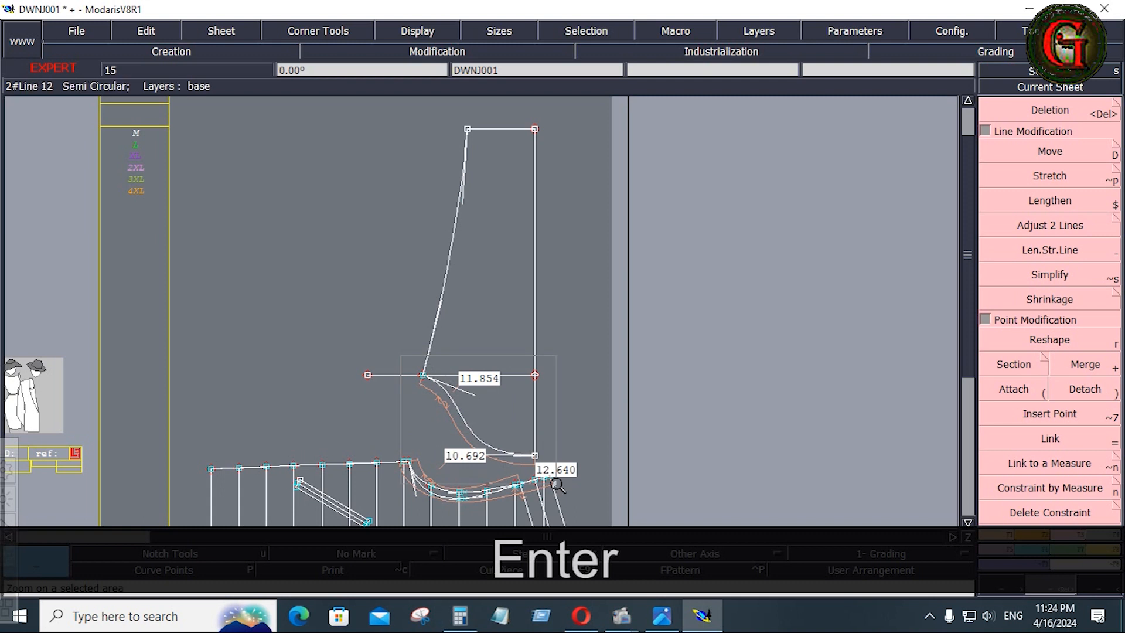
{"action": "left_click", "coordinate": [554, 483]}
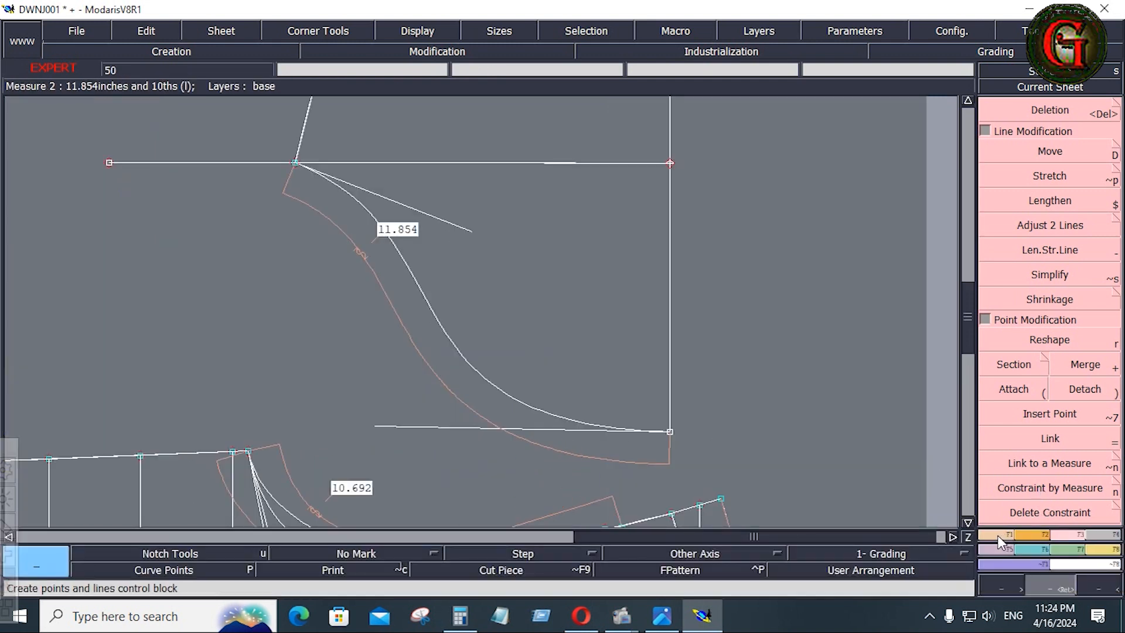
{"action": "left_click", "coordinate": [999, 537]}
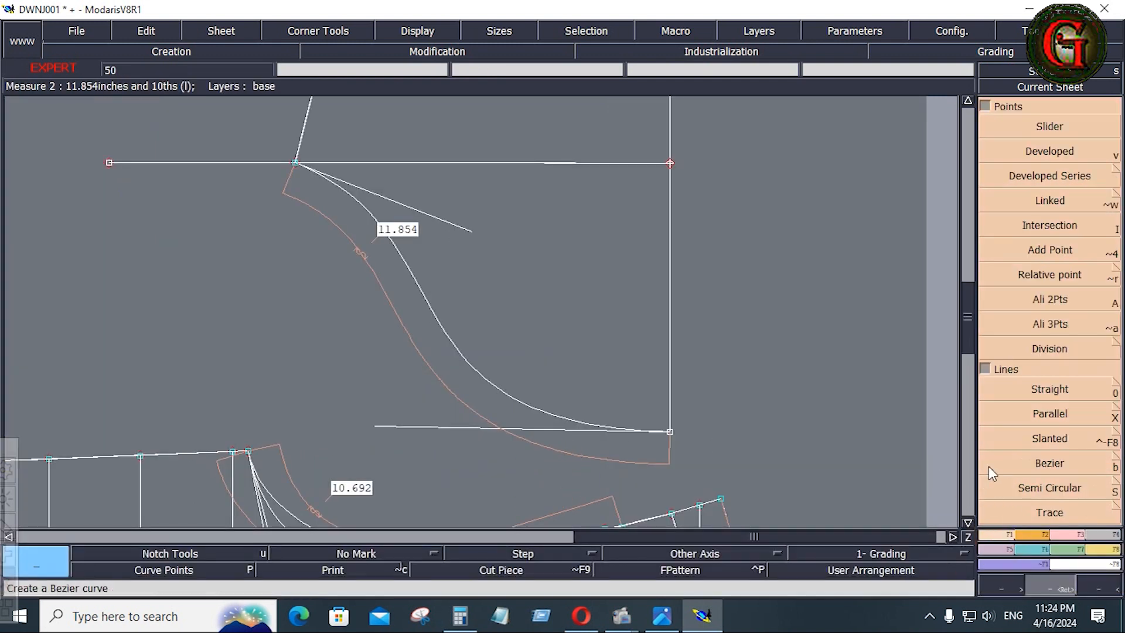
{"action": "left_click", "coordinate": [1053, 467]}
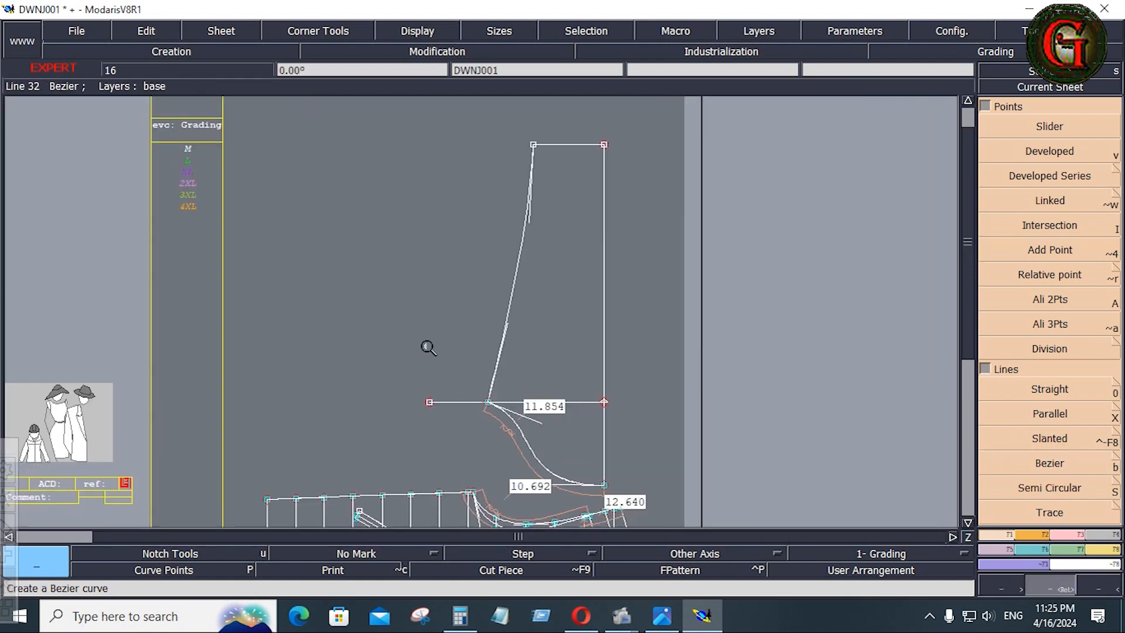
{"action": "left_click_drag", "start_coordinate": [427, 346], "coordinate": [623, 500]}
{"action": "left_click", "coordinate": [1055, 413]}
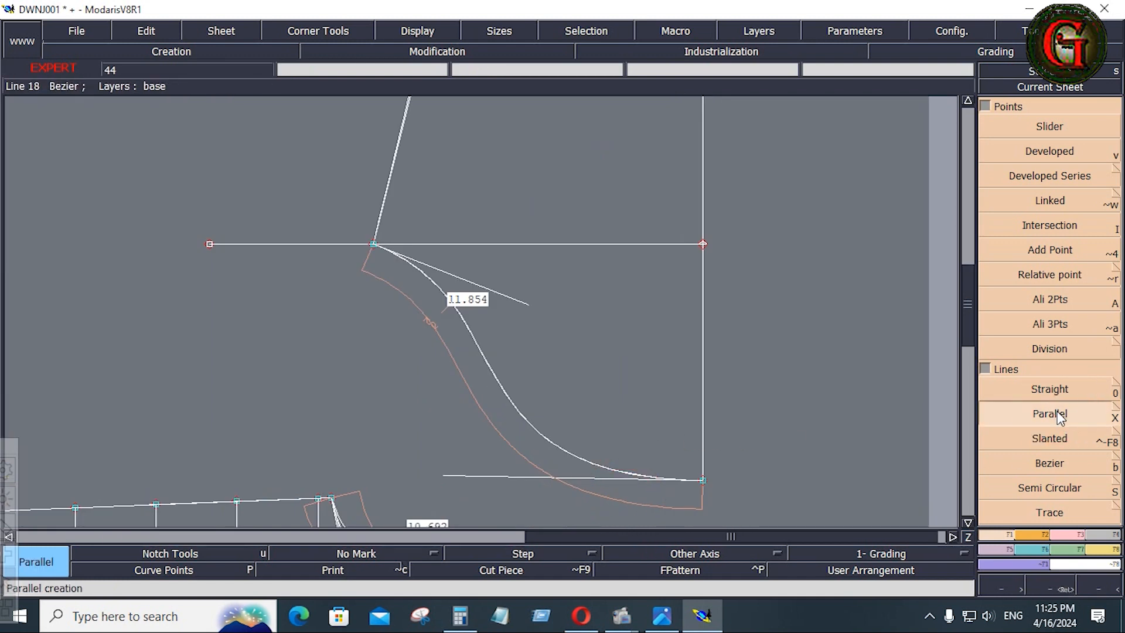
{"action": "left_click", "coordinate": [524, 410]}
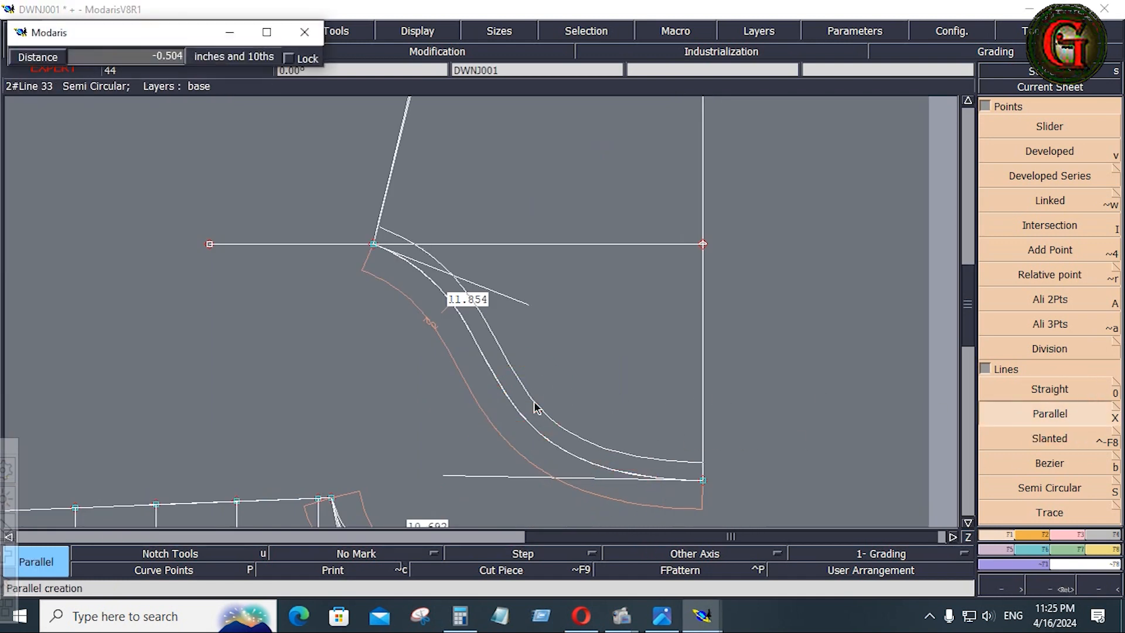
{"action": "key", "text": "Down"}
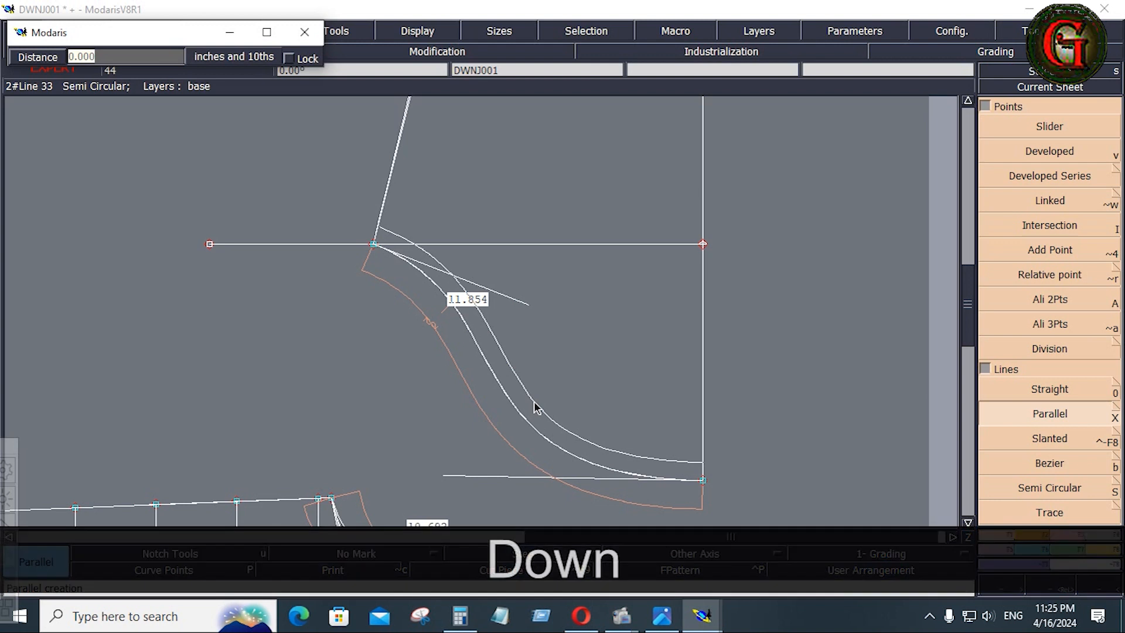
{"action": "type", "text": "-.5"}
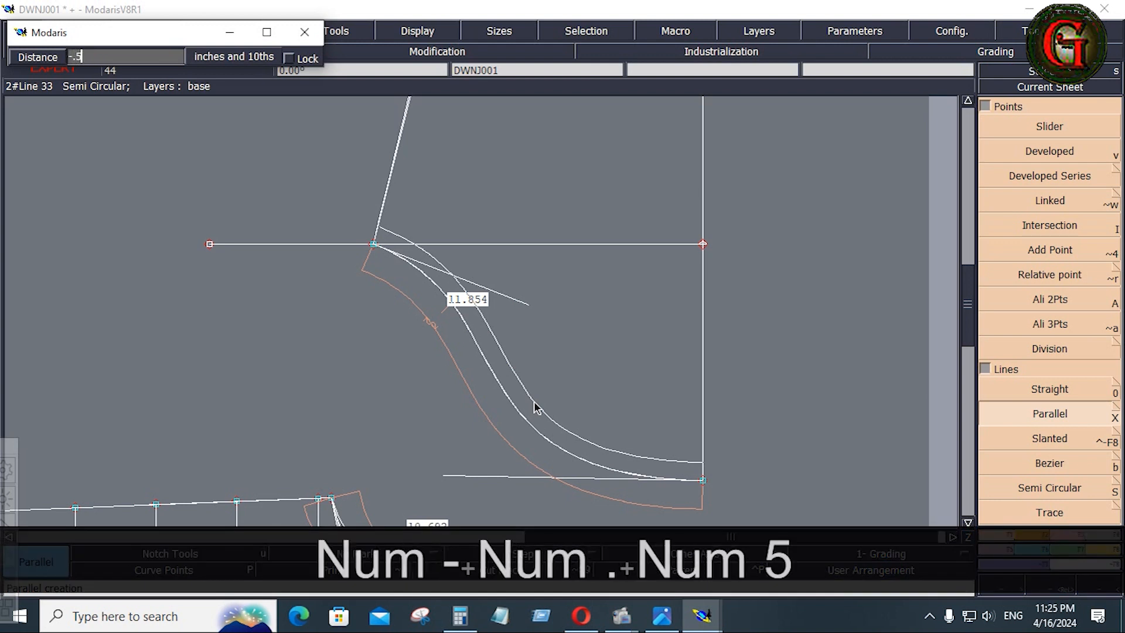
{"action": "key", "text": "Return"}
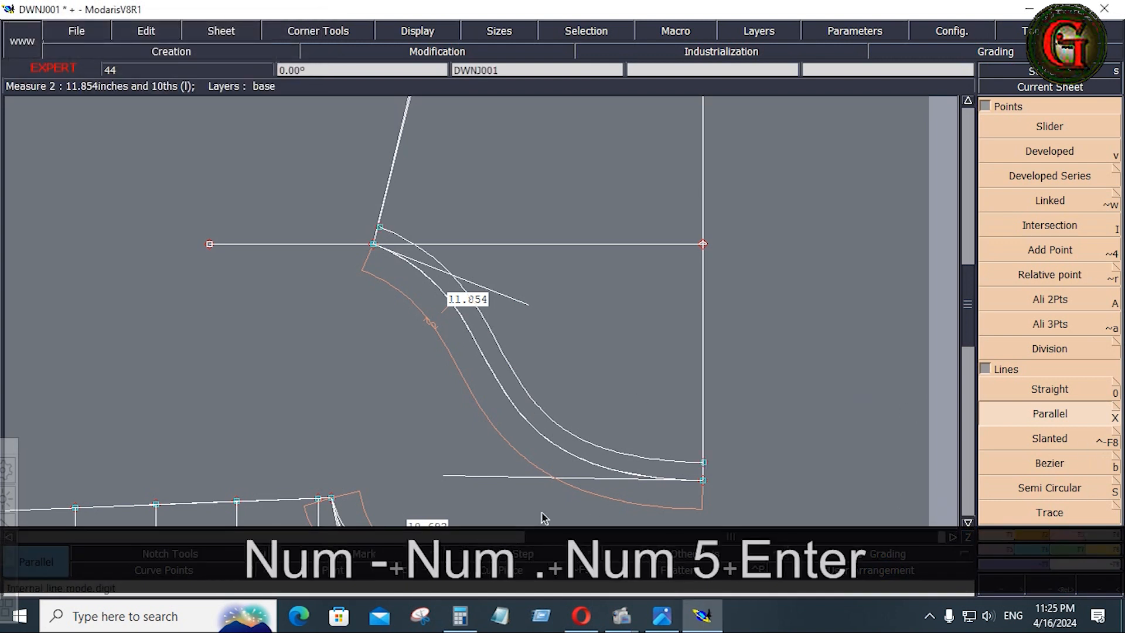
- Display the curve points and pin the point near the middle of the parallel cap curve
{"action": "left_click", "coordinate": [161, 573]}
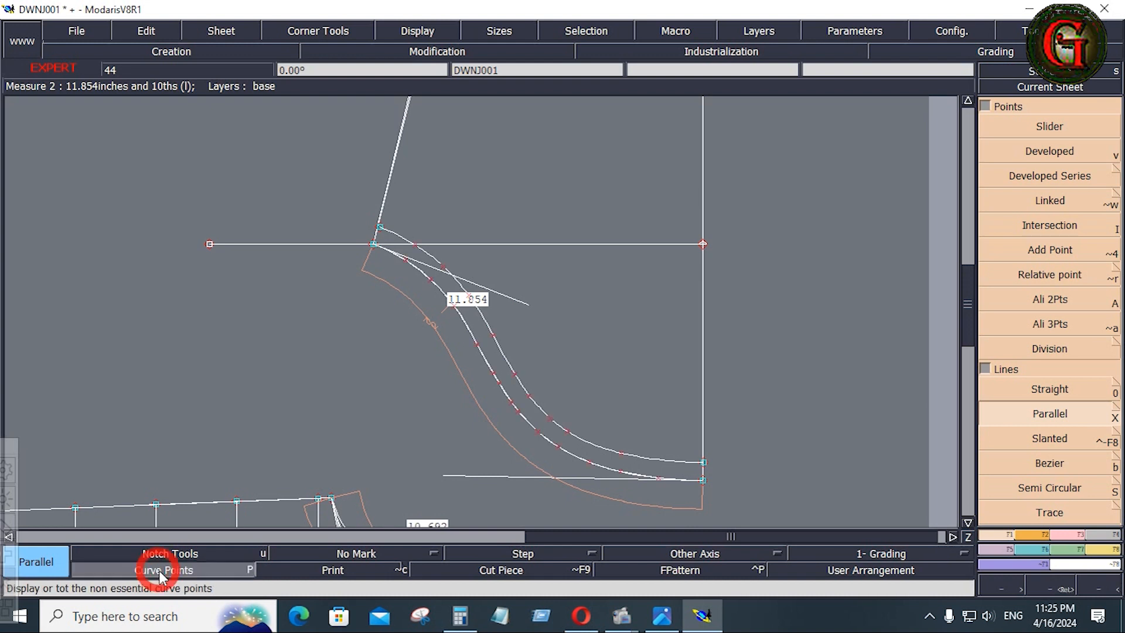
{"action": "left_click", "coordinate": [1071, 536]}
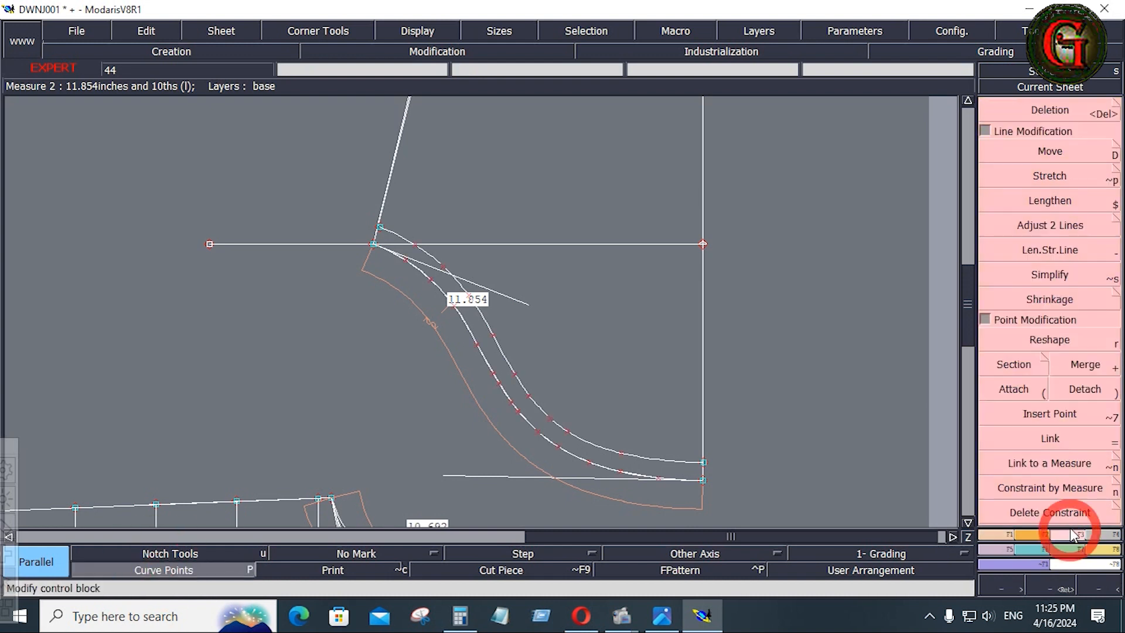
{"action": "left_click", "coordinate": [985, 132]}
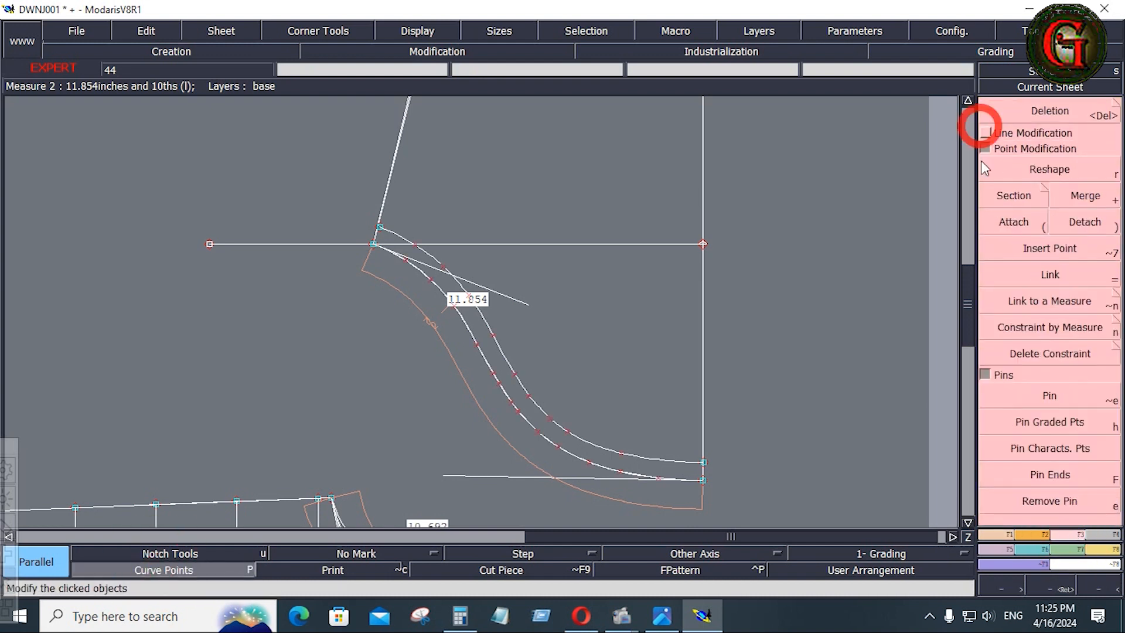
{"action": "left_click", "coordinate": [1060, 399]}
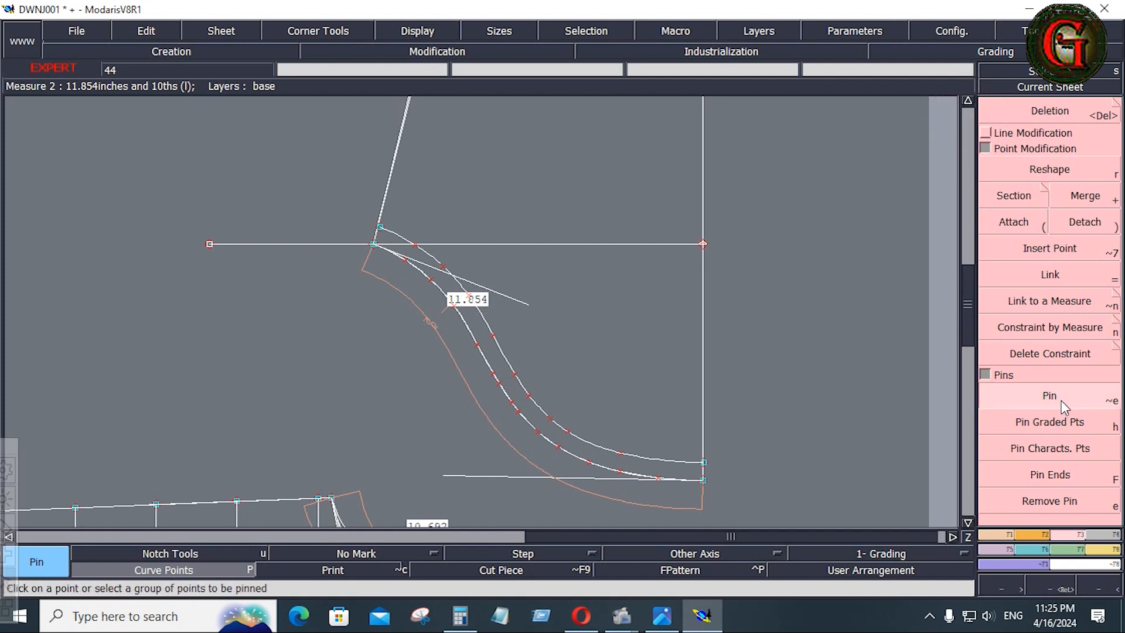
{"action": "left_click", "coordinate": [518, 376]}
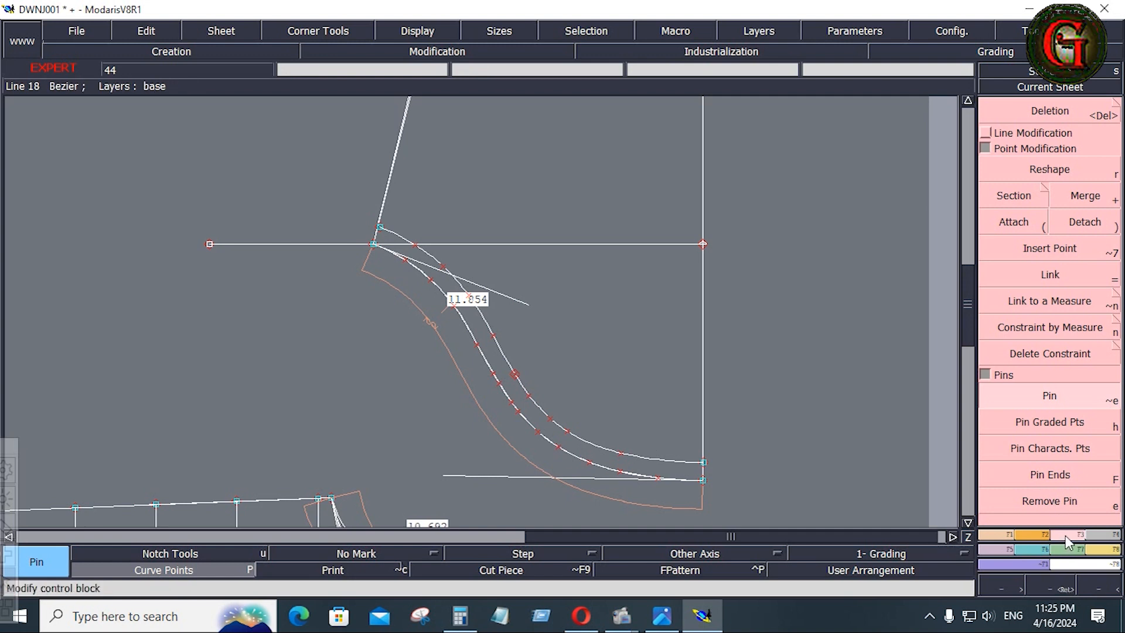
- Move both ends of the pinned parallel curve onto the matching end points of the original sleeve cap curve
{"action": "left_click", "coordinate": [988, 135]}
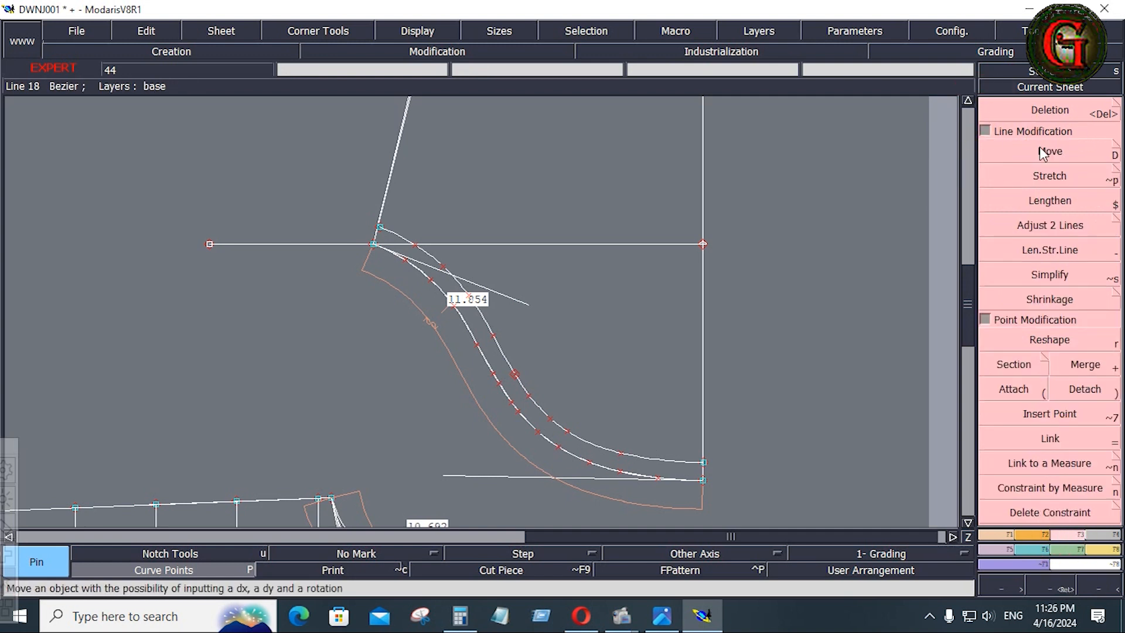
{"action": "left_click", "coordinate": [1037, 145]}
{"action": "left_click", "coordinate": [380, 227]}
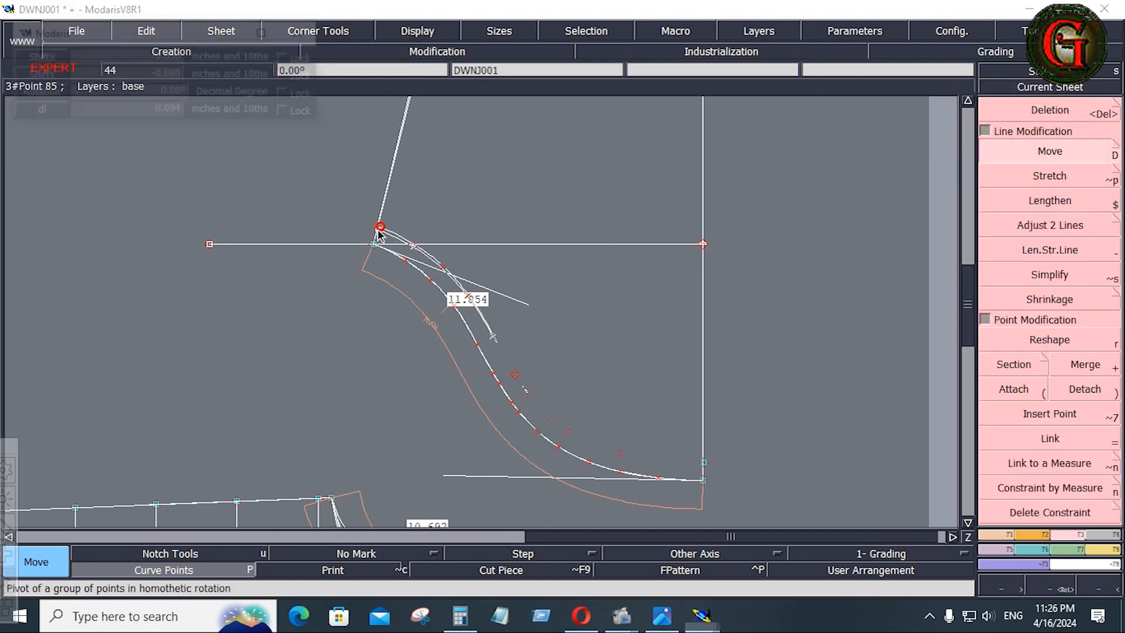
{"action": "left_click", "coordinate": [374, 244]}
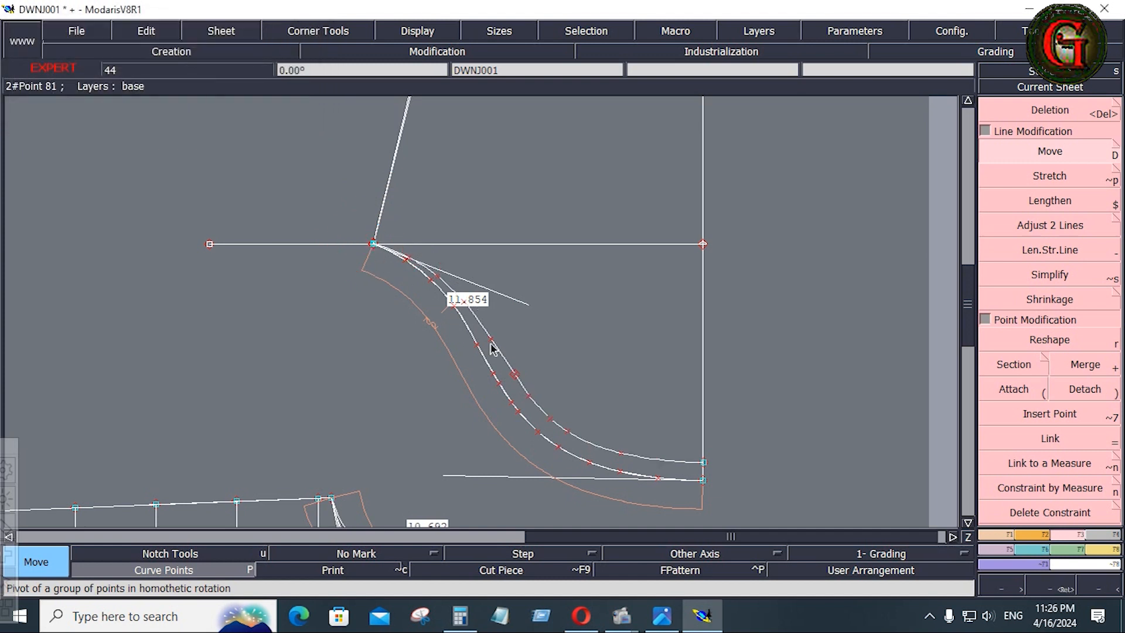
{"action": "left_click", "coordinate": [704, 462]}
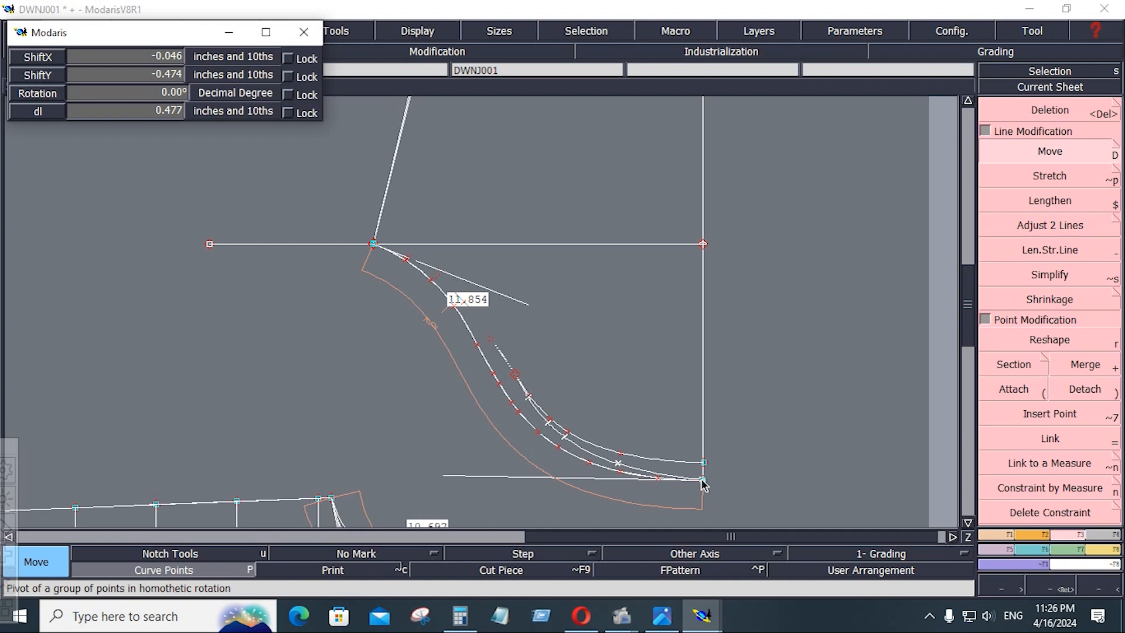
{"action": "left_click", "coordinate": [702, 479]}
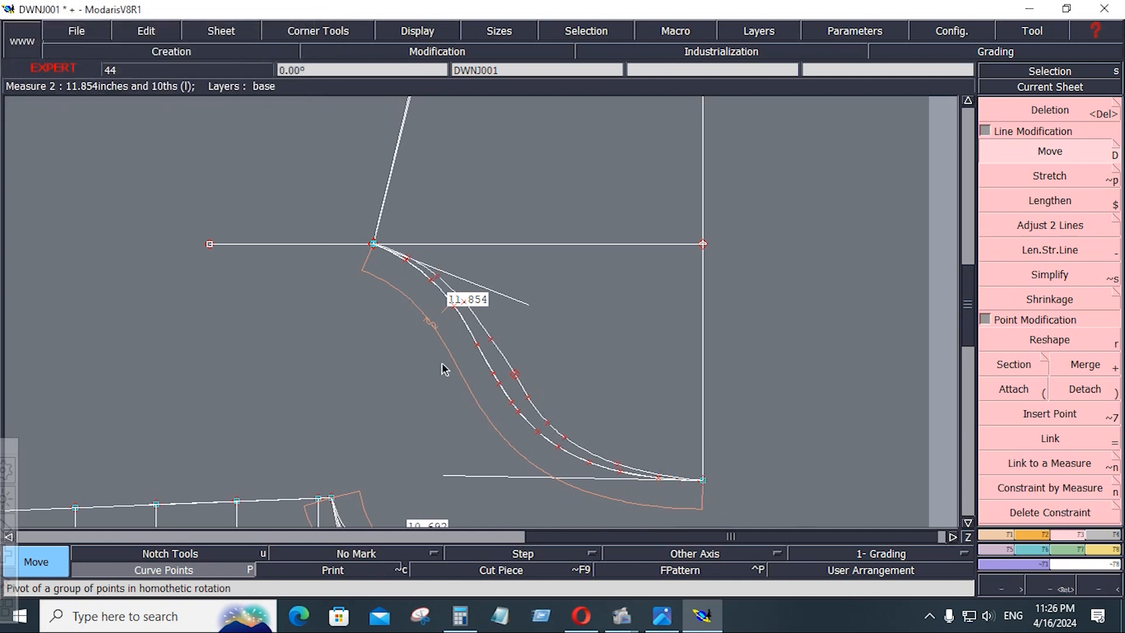
- Attach the parallel curve's two end points to the sleeve cap's center-line end and underarm end
{"action": "left_click", "coordinate": [1014, 389]}
{"action": "left_click", "coordinate": [703, 475]}
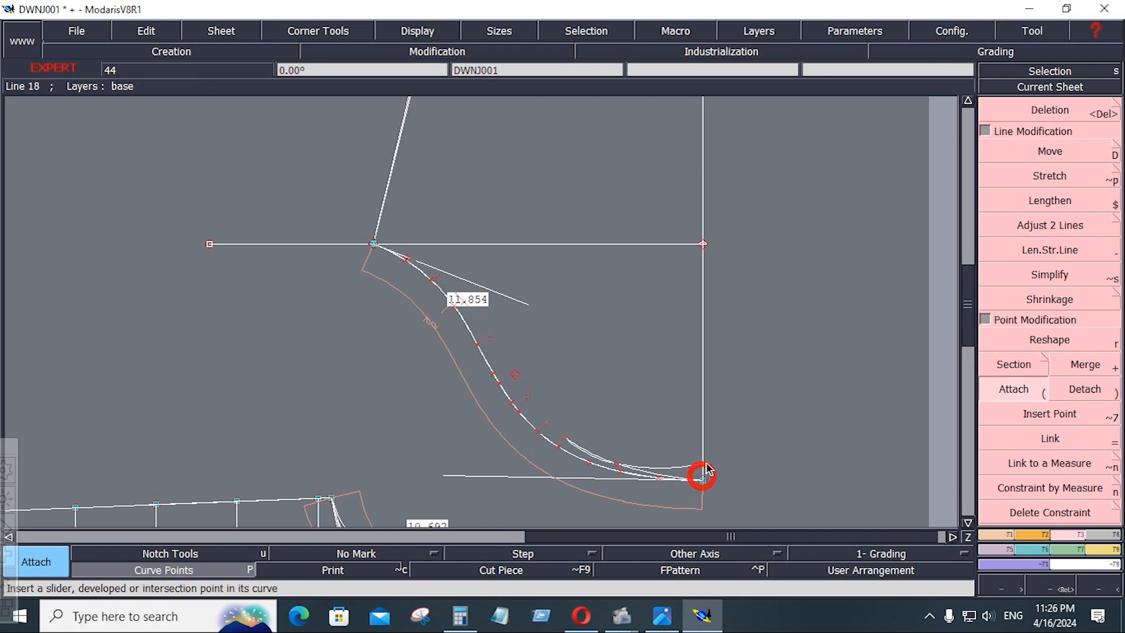
{"action": "left_click", "coordinate": [701, 471]}
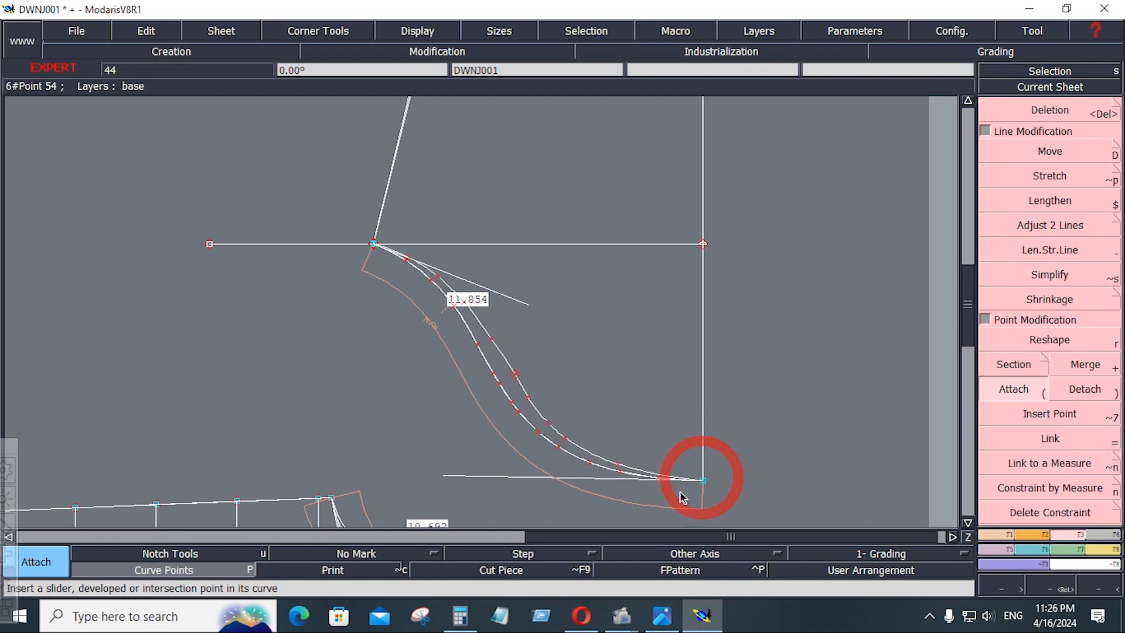
{"action": "left_click", "coordinate": [372, 244]}
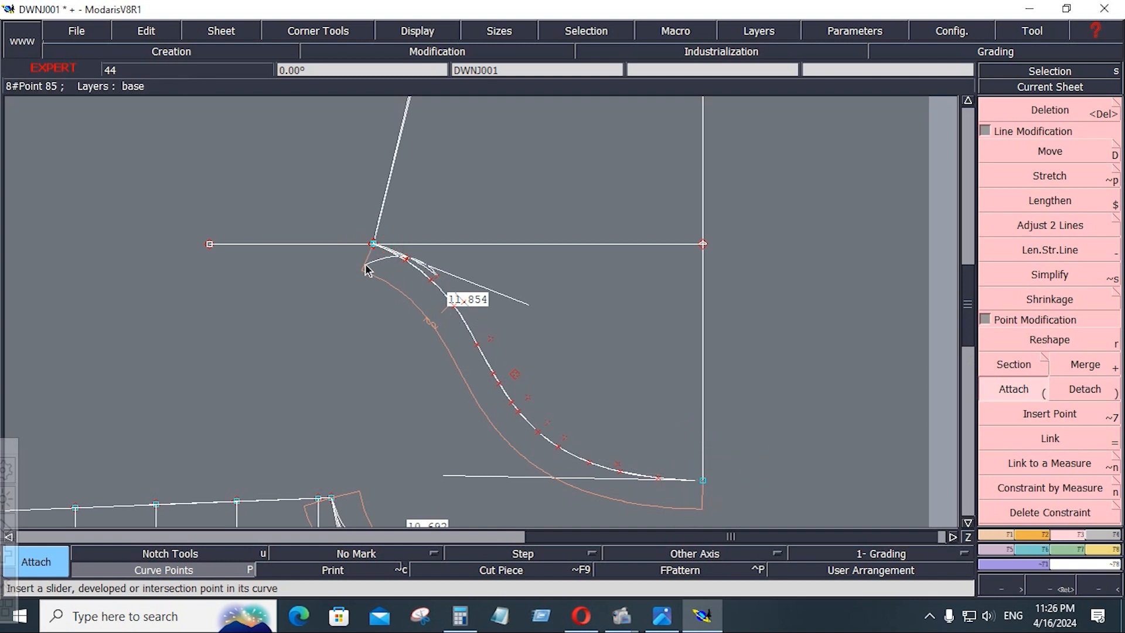
{"action": "left_click", "coordinate": [365, 265]}
{"action": "left_click", "coordinate": [365, 264]}
{"action": "left_click", "coordinate": [373, 244]}
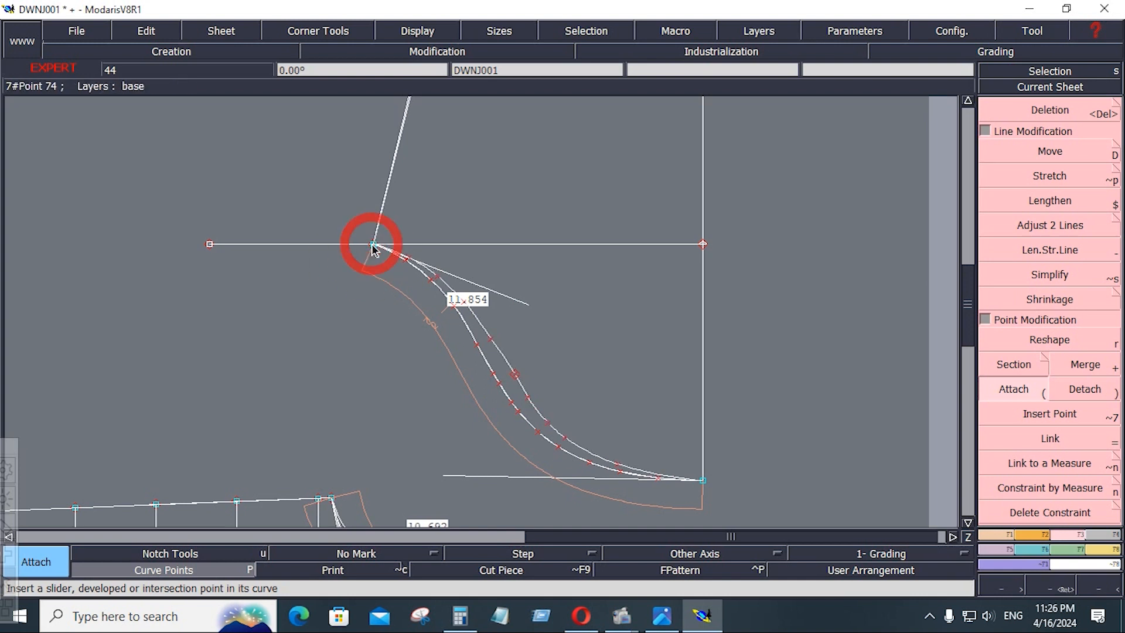
- Reshape the inner sleeve cap curve around its pinned middle point and towards the underarm to smooth the line
{"action": "key", "text": "Return"}
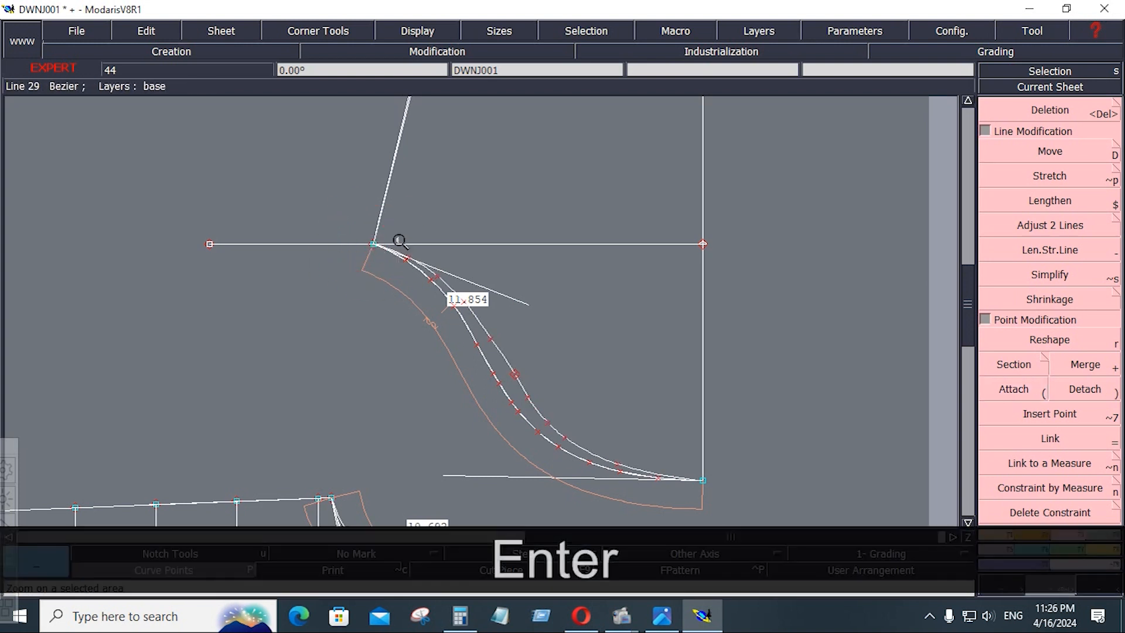
{"action": "left_click_drag", "start_coordinate": [399, 240], "coordinate": [644, 515]}
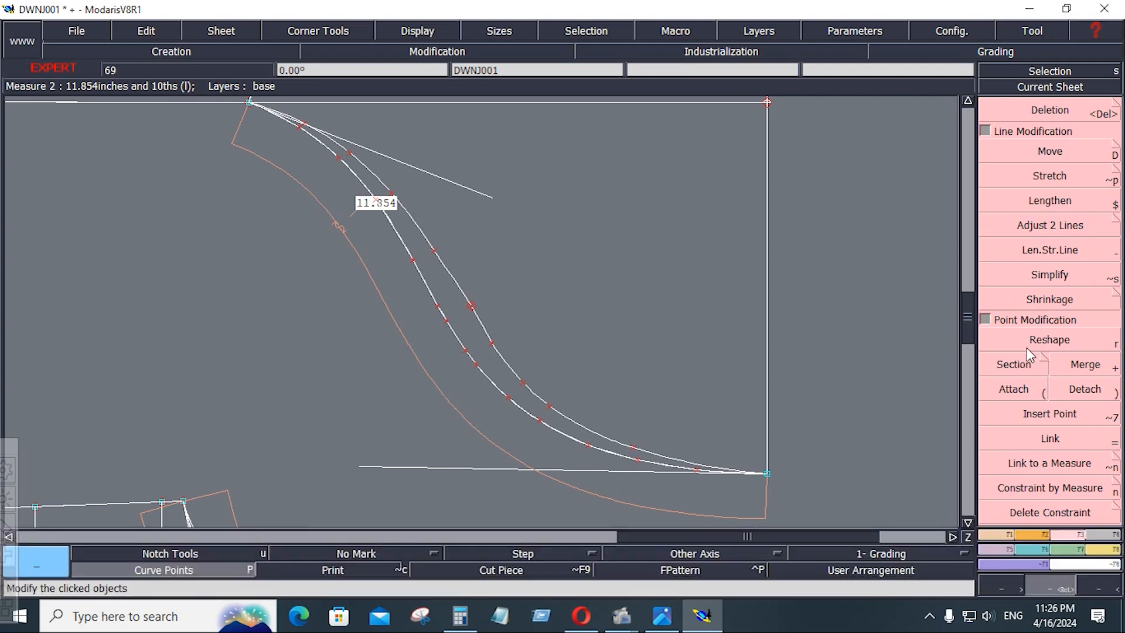
{"action": "left_click", "coordinate": [1026, 345]}
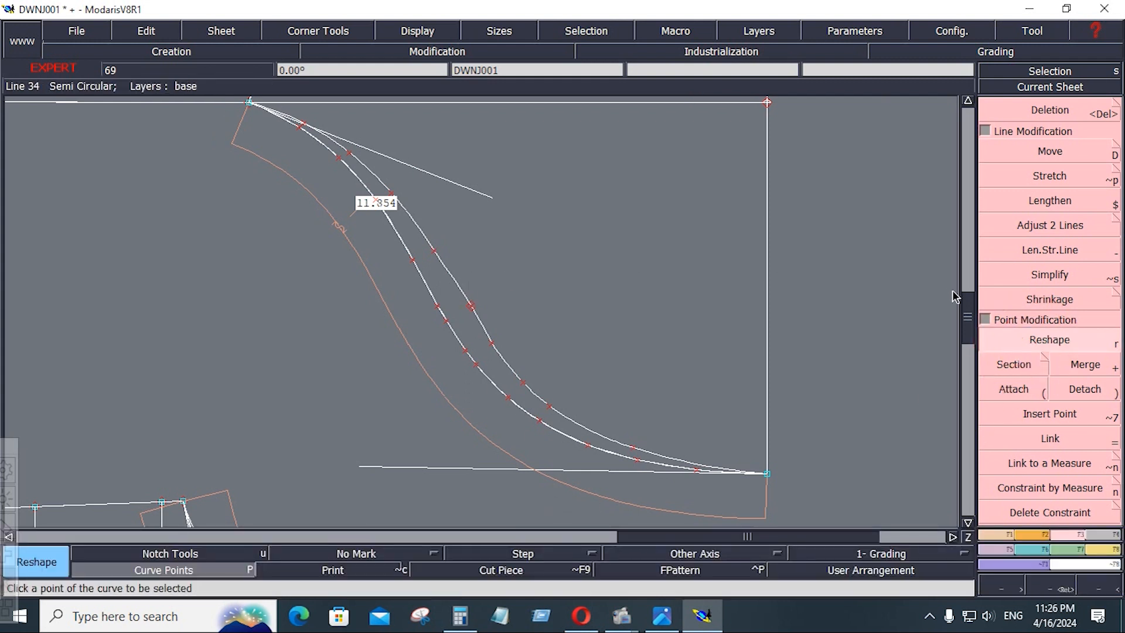
{"action": "left_click", "coordinate": [434, 250]}
{"action": "left_click", "coordinate": [439, 250]}
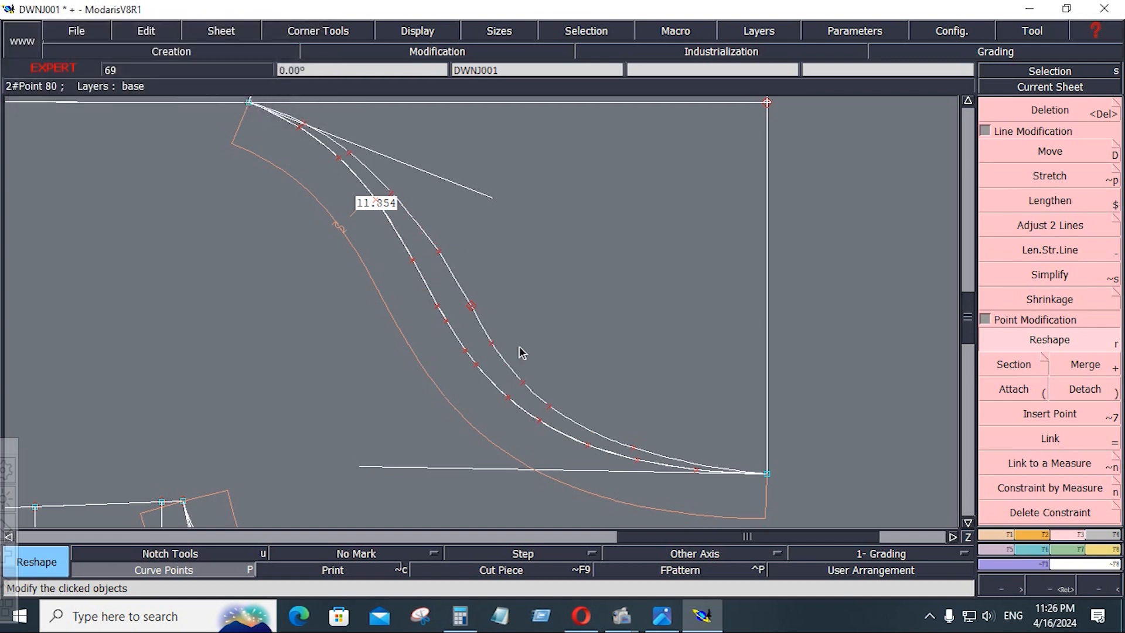
{"action": "left_click", "coordinate": [493, 348]}
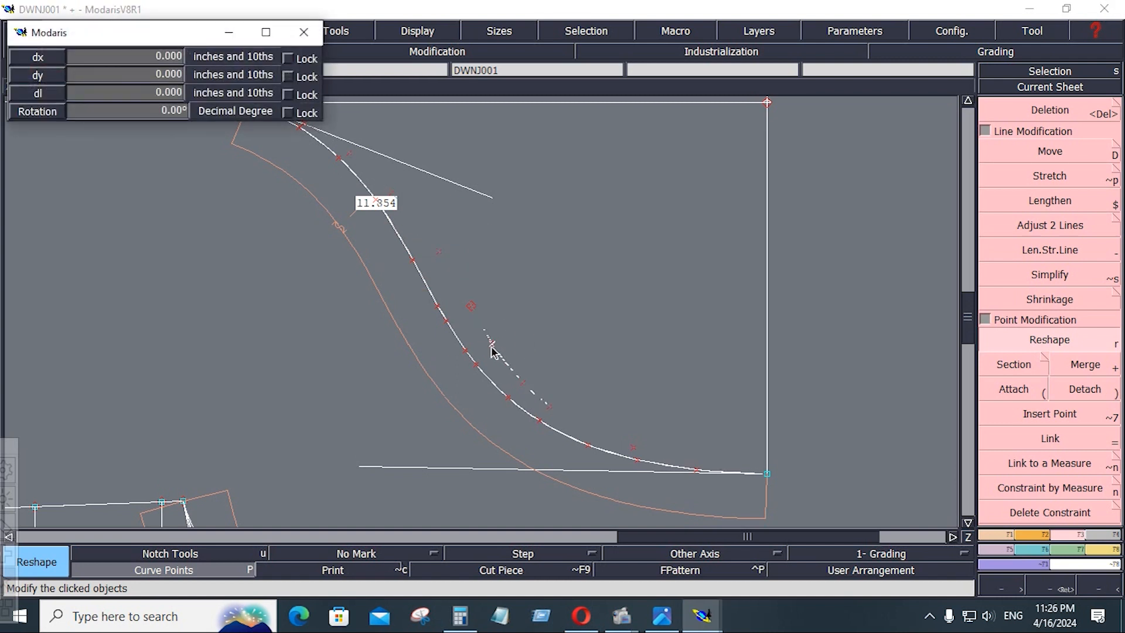
{"action": "left_click", "coordinate": [494, 346]}
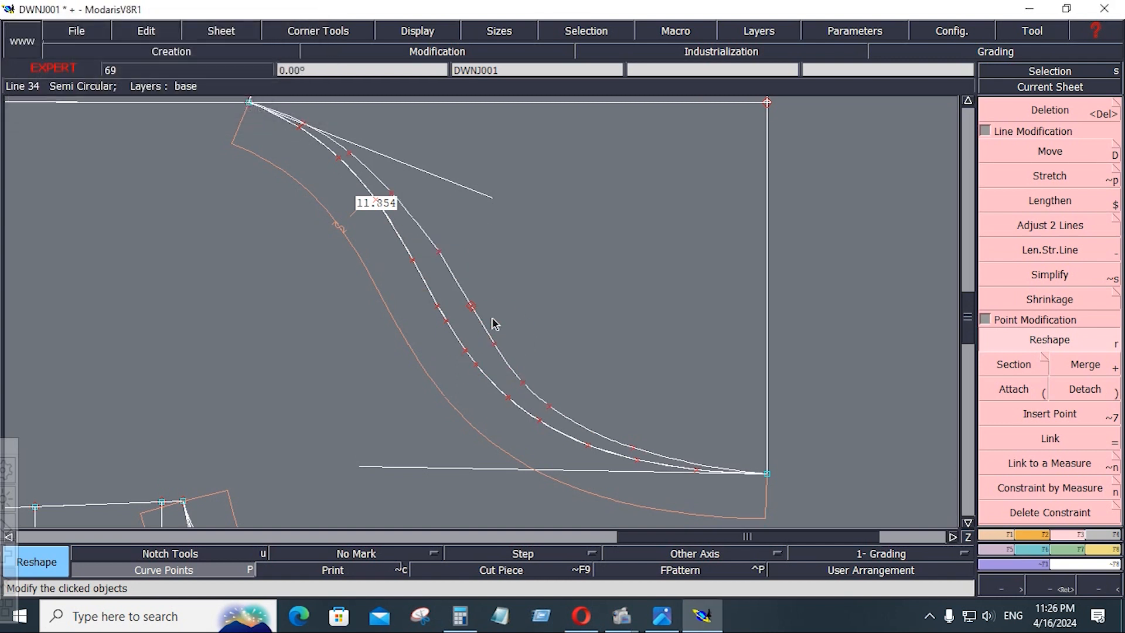
{"action": "left_click", "coordinate": [441, 255]}
{"action": "left_click", "coordinate": [436, 253]}
{"action": "left_click", "coordinate": [398, 200]}
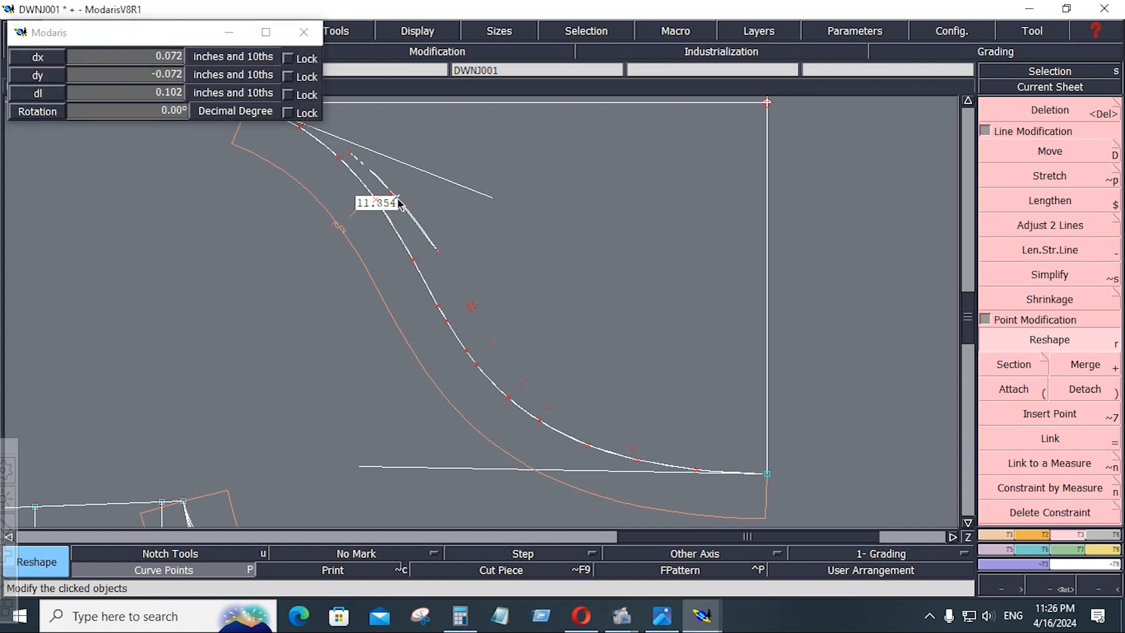
{"action": "left_click", "coordinate": [399, 202]}
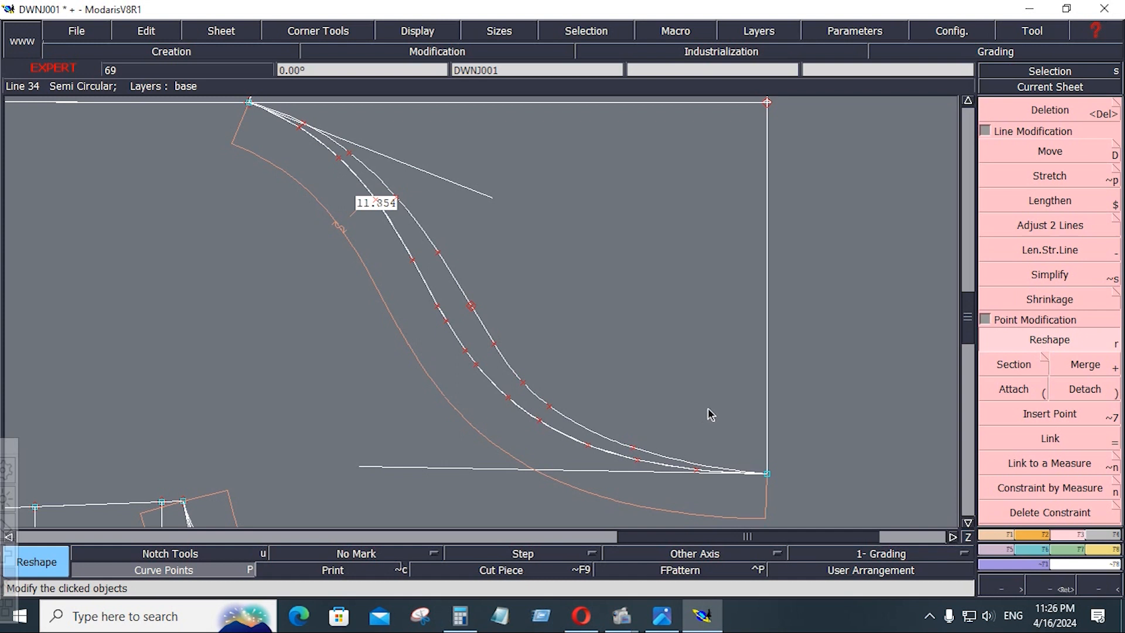
- Reshape the two inner cap curve points nearest the center line, bringing them slightly closer to the original cap curve
{"action": "left_click", "coordinate": [635, 449]}
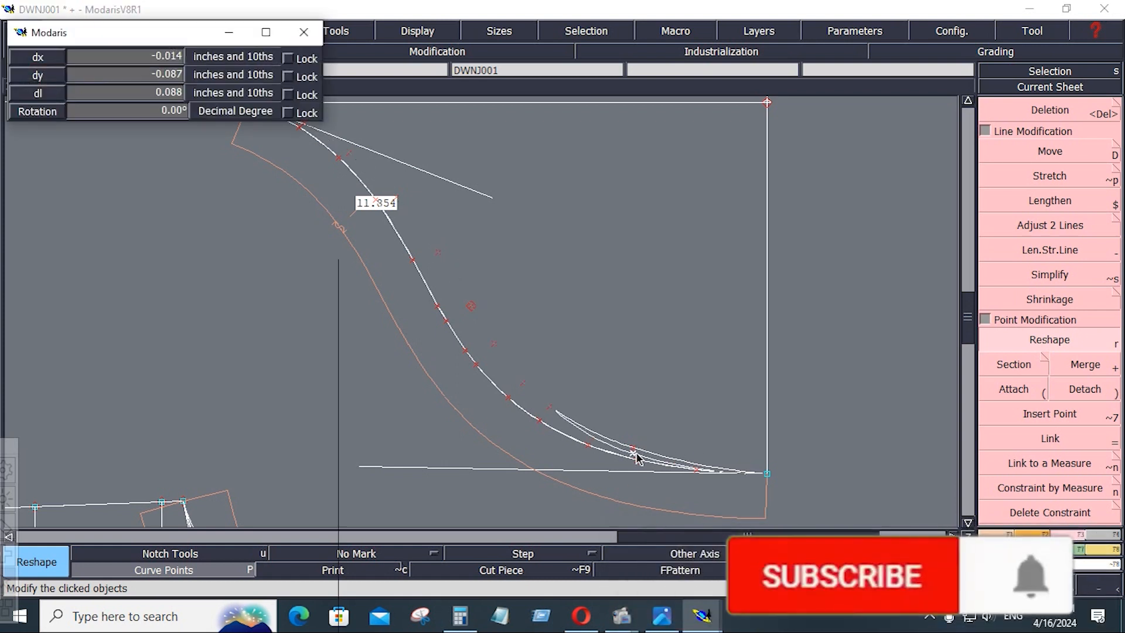
{"action": "left_click", "coordinate": [636, 452]}
{"action": "left_click", "coordinate": [548, 408]}
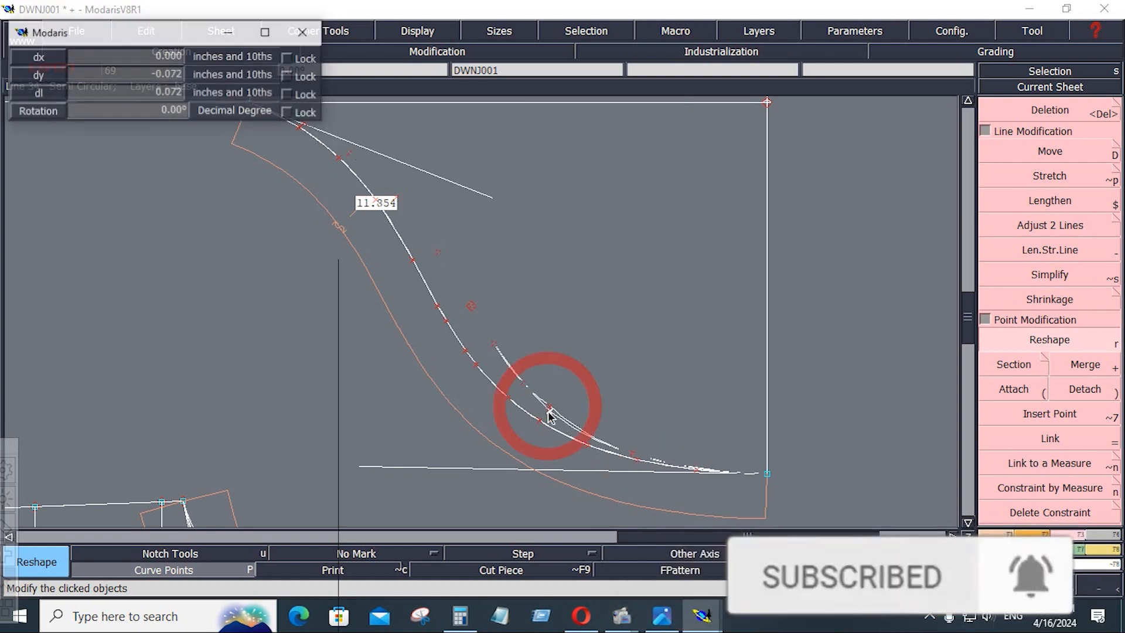
{"action": "left_click", "coordinate": [551, 414]}
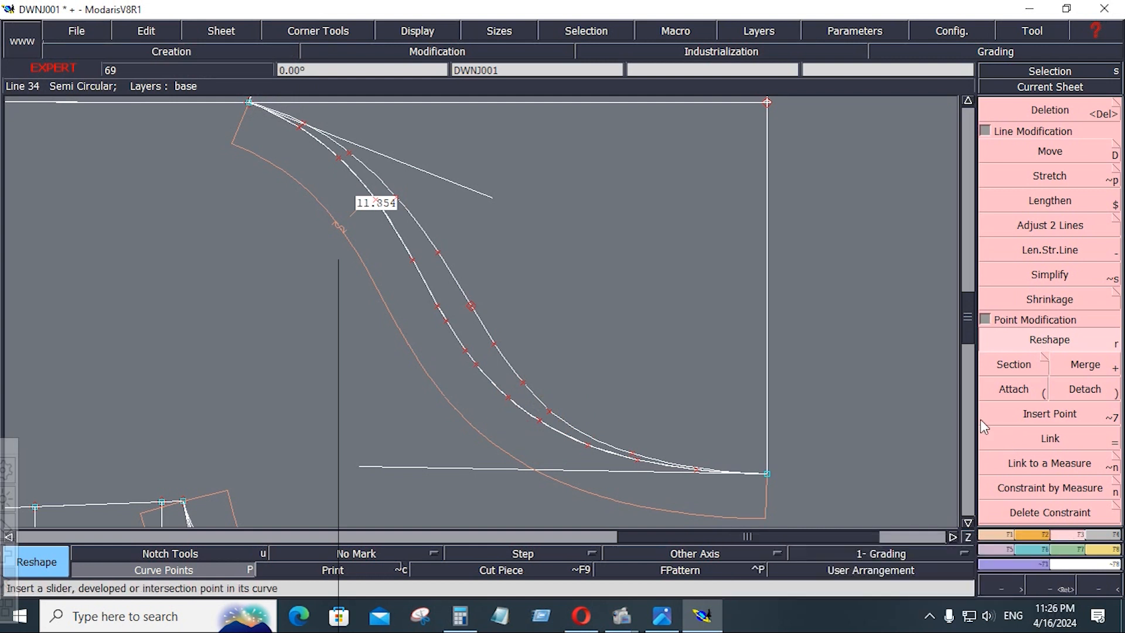
- Add a dynamic length measure along the inner sleeve cap curve from its center-line end to the underarm end
{"action": "left_click", "coordinate": [1103, 549]}
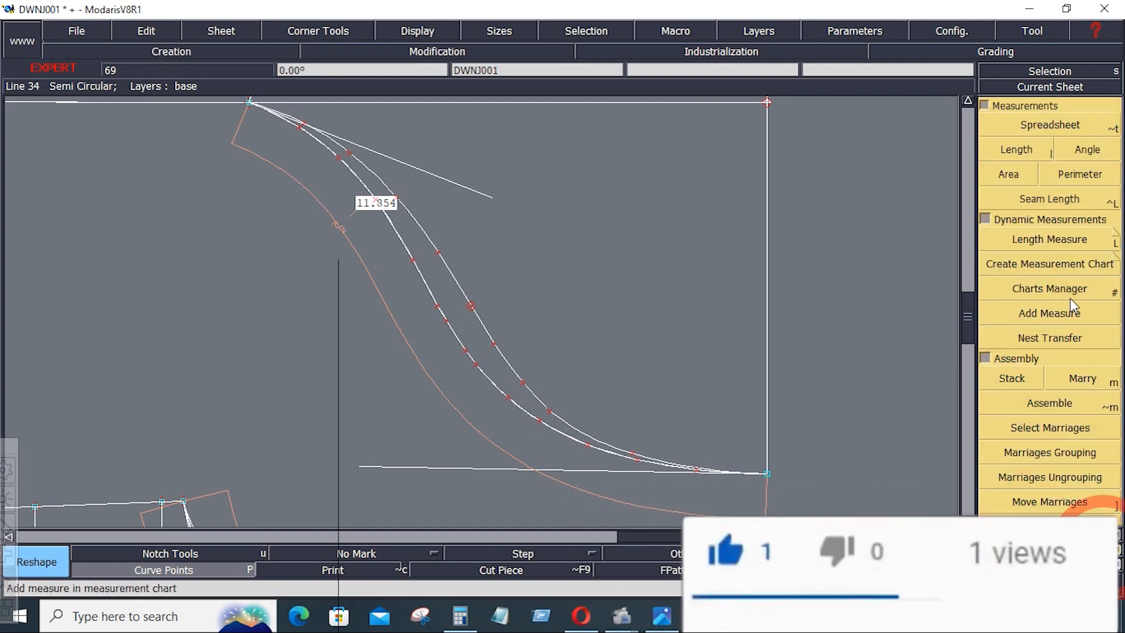
{"action": "left_click", "coordinate": [1106, 240]}
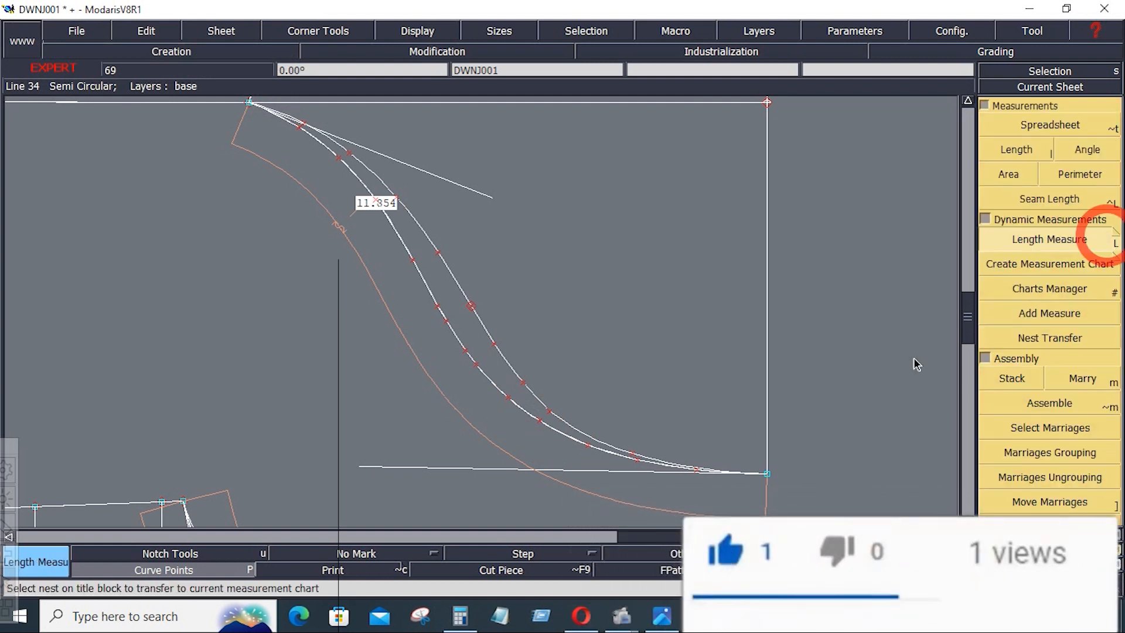
{"action": "left_click", "coordinate": [770, 476]}
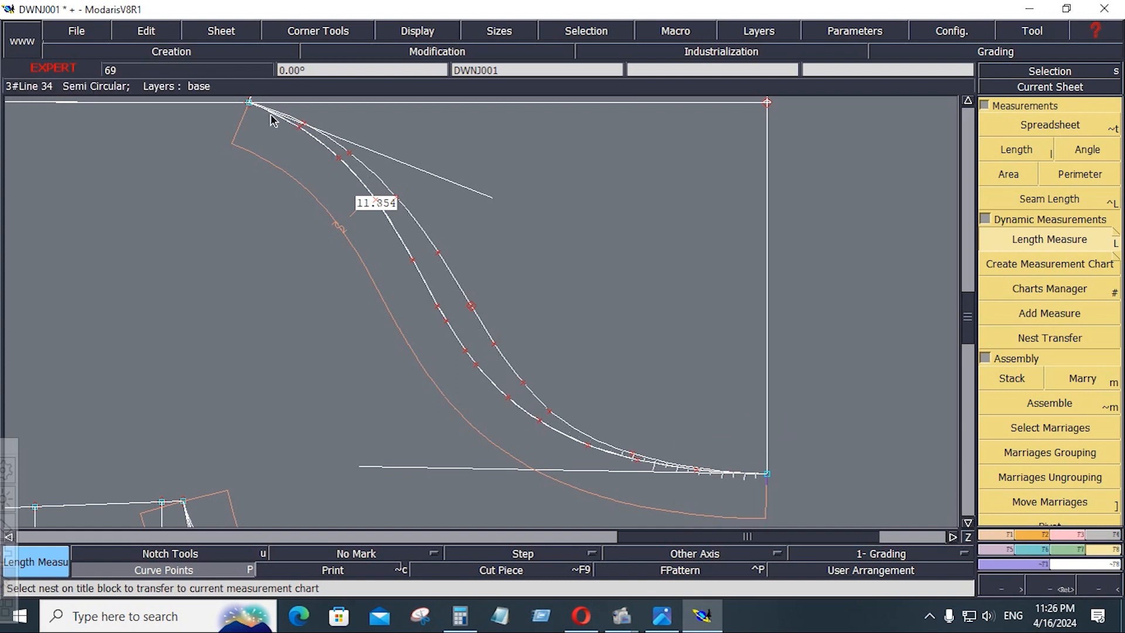
{"action": "left_click", "coordinate": [251, 104]}
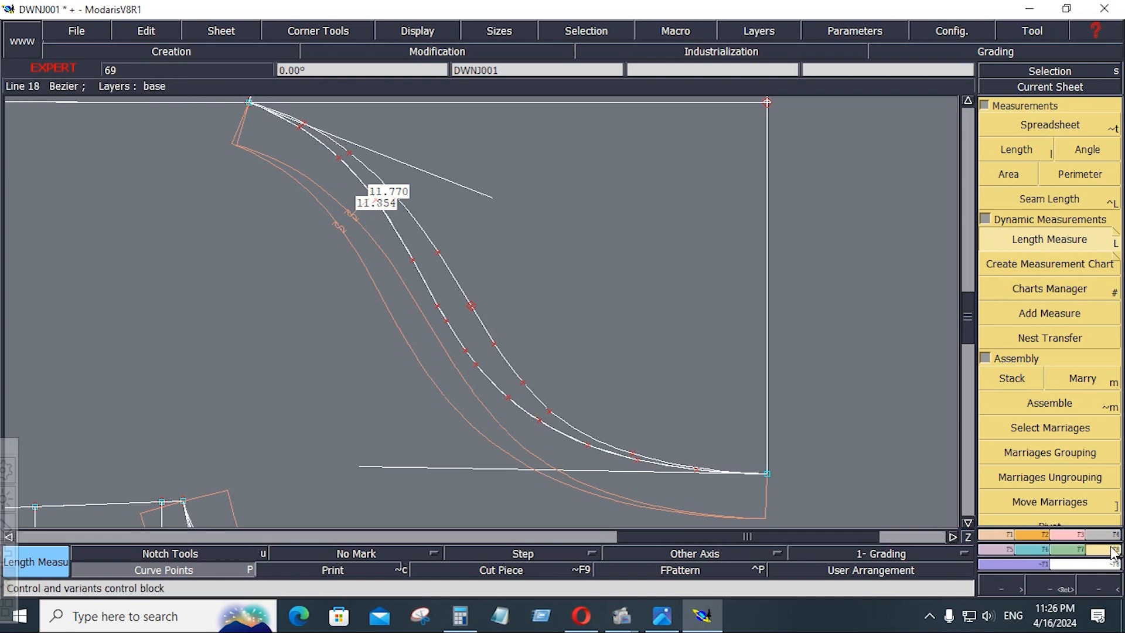
- Reshape the outer sleeve cap curve near its upper end and near its lower end until it is about 11.85 inches long
{"action": "left_click", "coordinate": [1079, 534]}
{"action": "left_click", "coordinate": [1042, 342]}
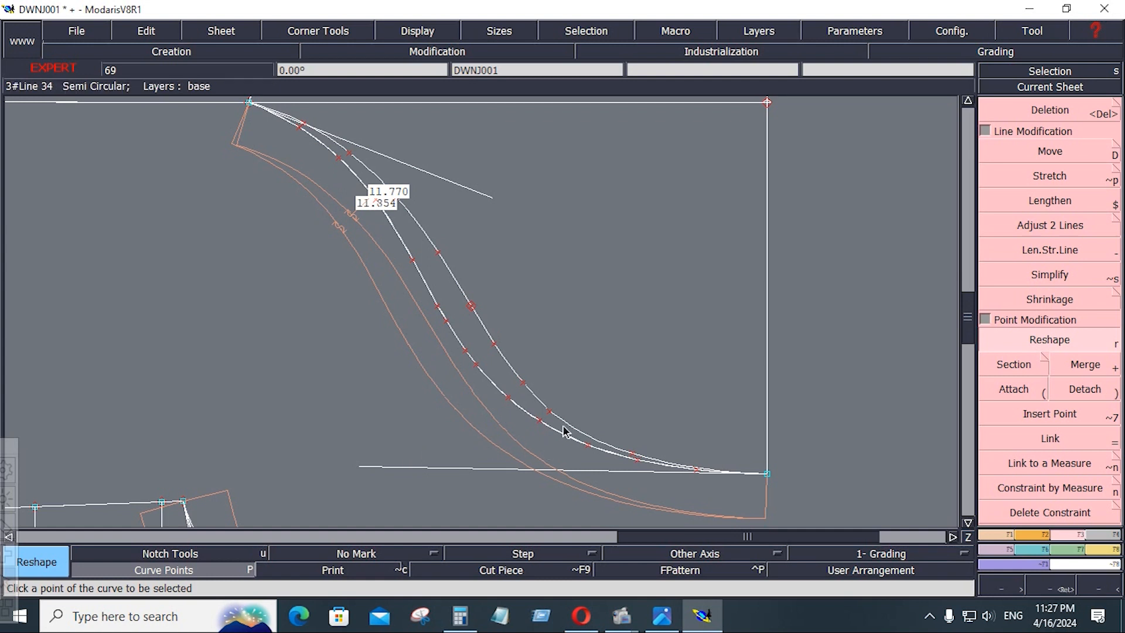
{"action": "left_click", "coordinate": [352, 157]}
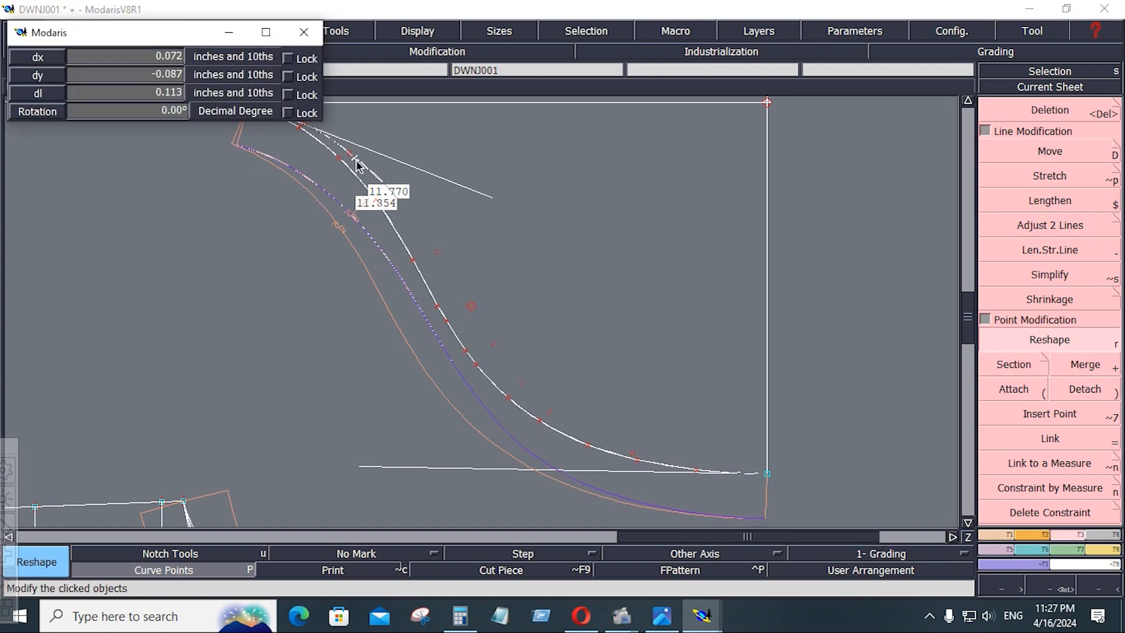
{"action": "left_click", "coordinate": [326, 155]}
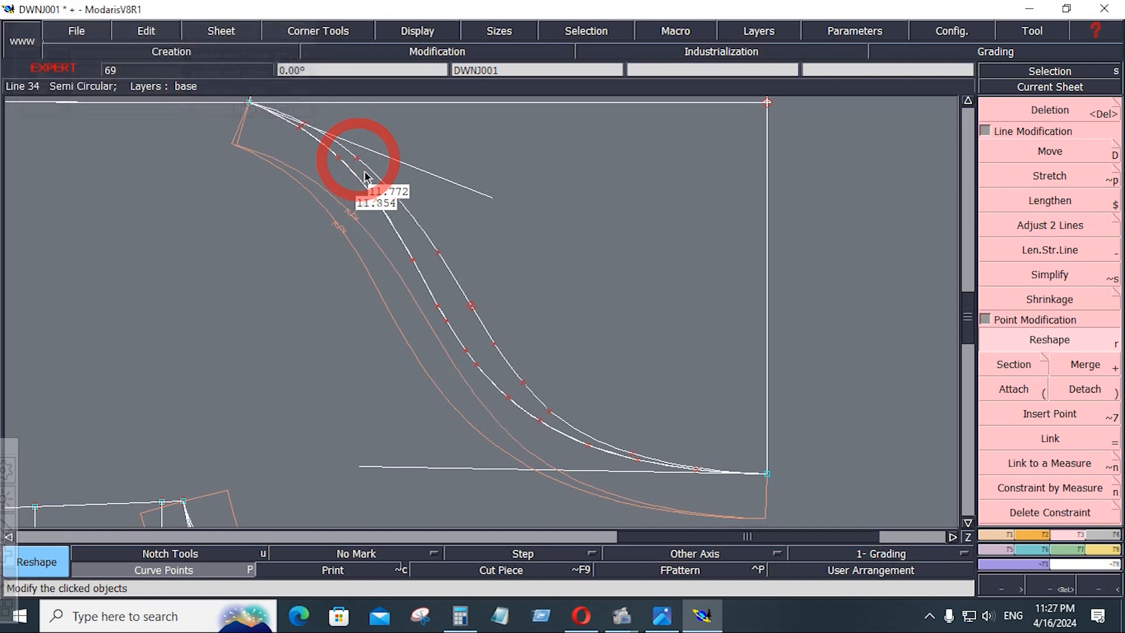
{"action": "left_click", "coordinate": [633, 455]}
{"action": "left_click", "coordinate": [624, 453]}
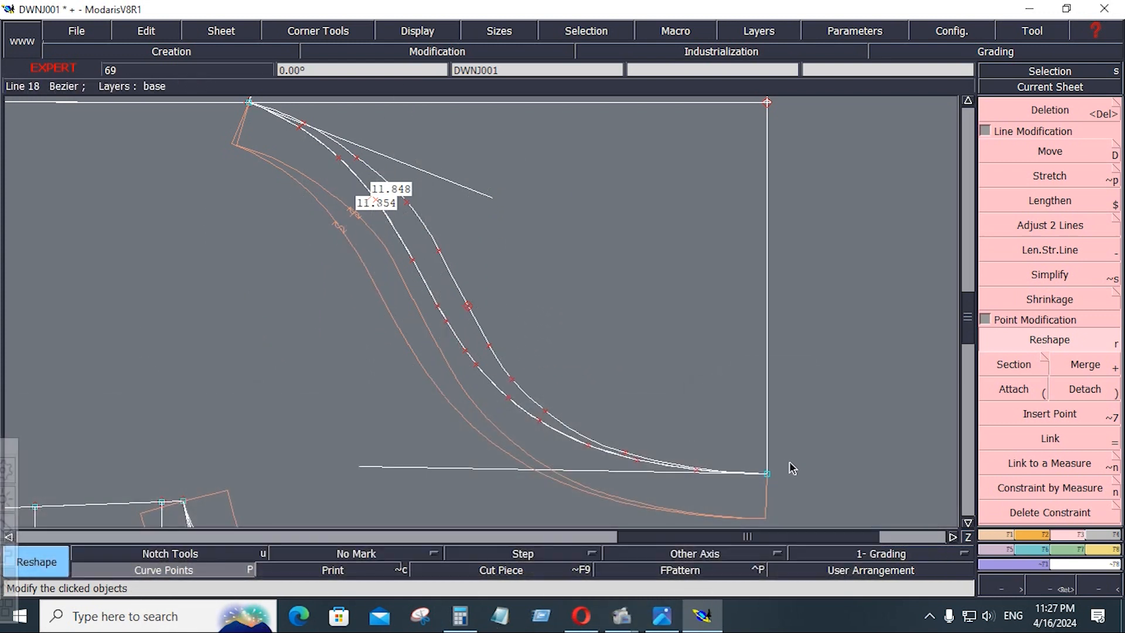
- Hide the non-essential curve points and delete the horizontal construction line crossing the sleeve above its cap curves
{"action": "key", "text": "Home"}
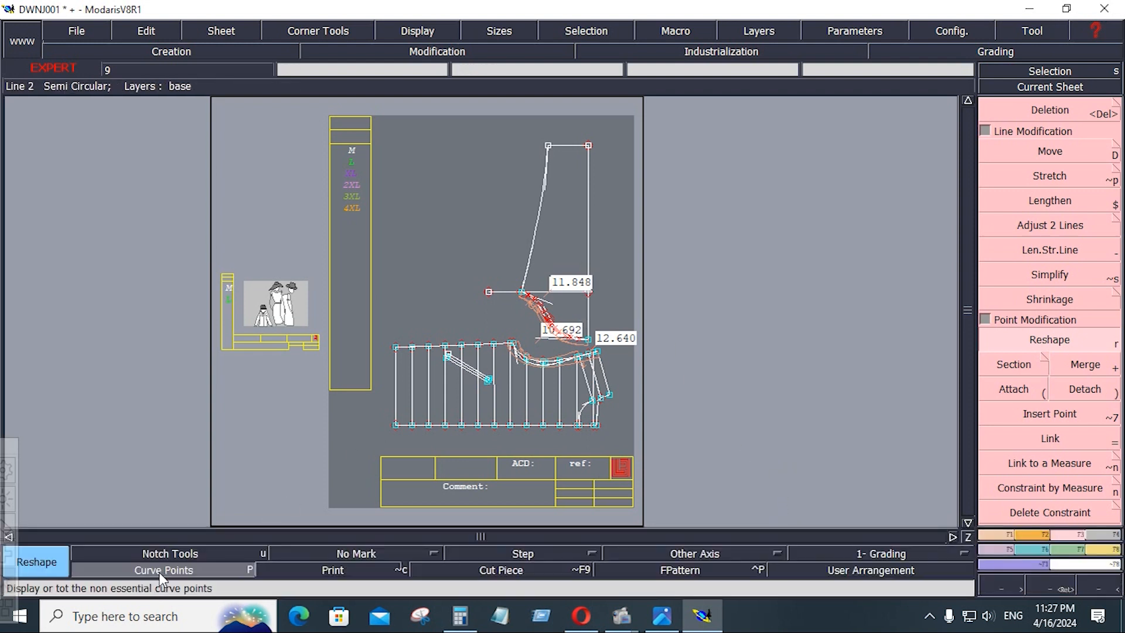
{"action": "left_click", "coordinate": [161, 575]}
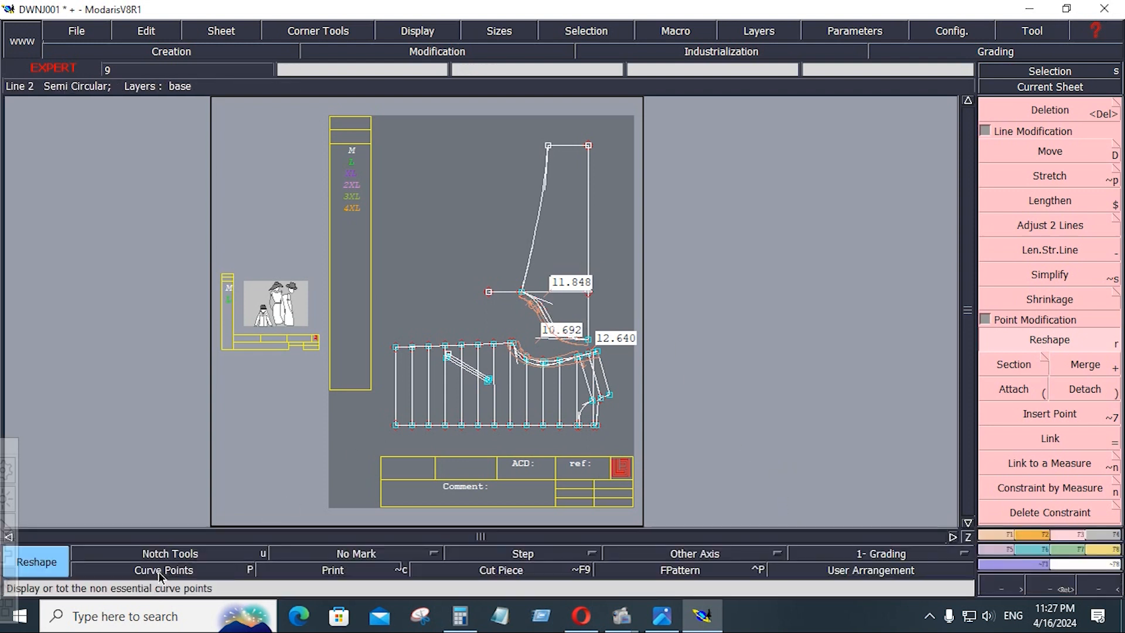
{"action": "key", "text": "Delete"}
{"action": "left_click", "coordinate": [564, 295]}
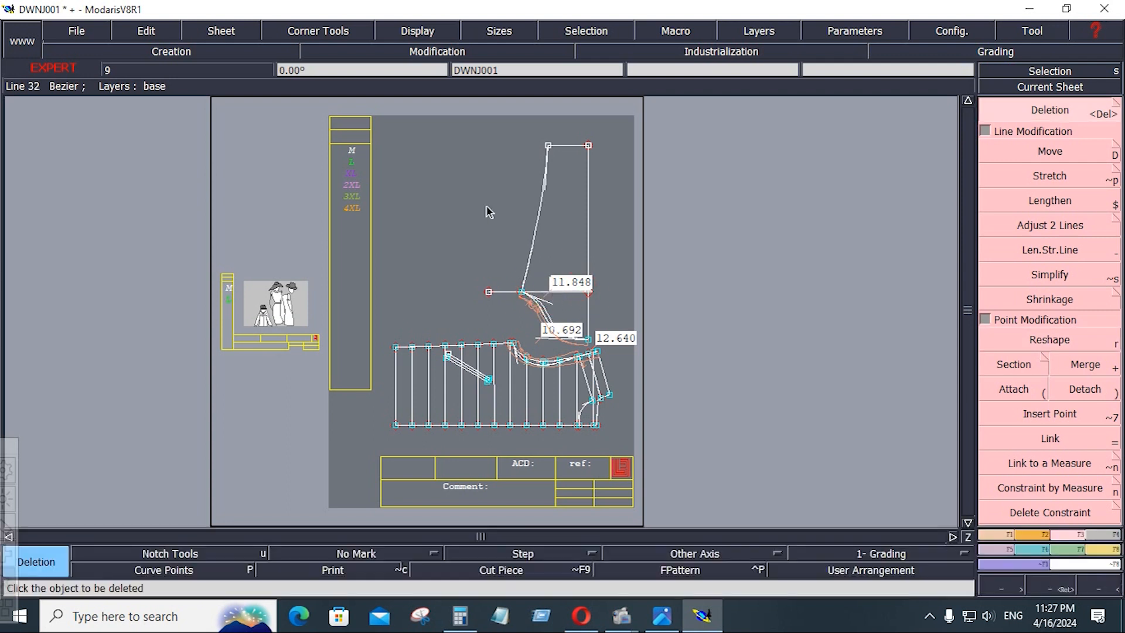
{"action": "key", "text": "Return"}
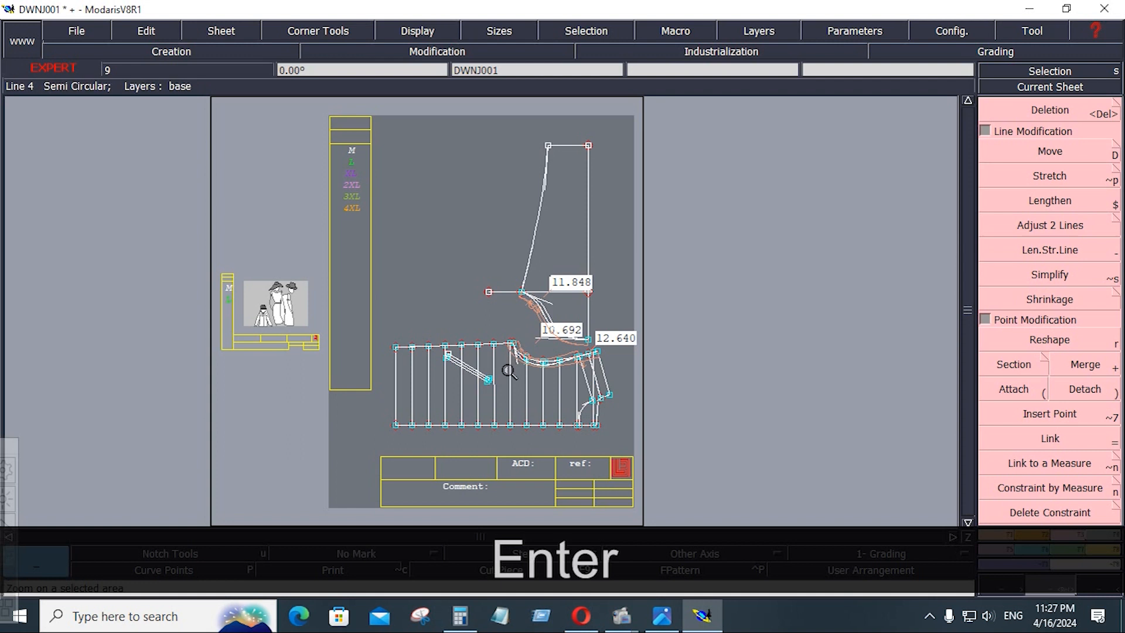
{"action": "left_click_drag", "start_coordinate": [459, 123], "coordinate": [621, 387]}
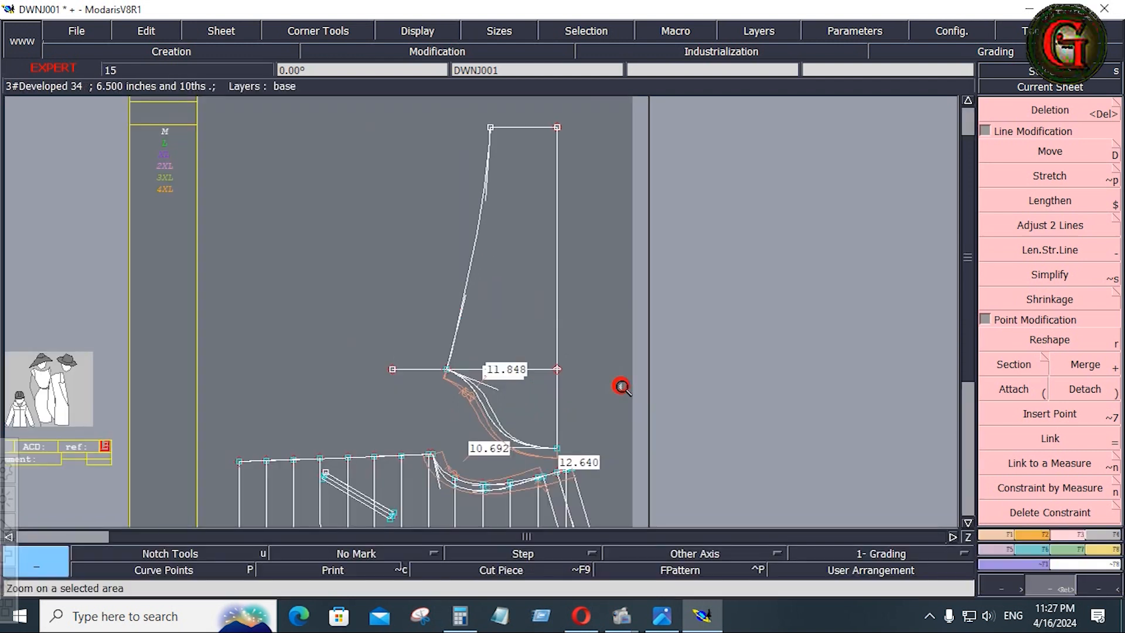
{"action": "key", "text": "Delete"}
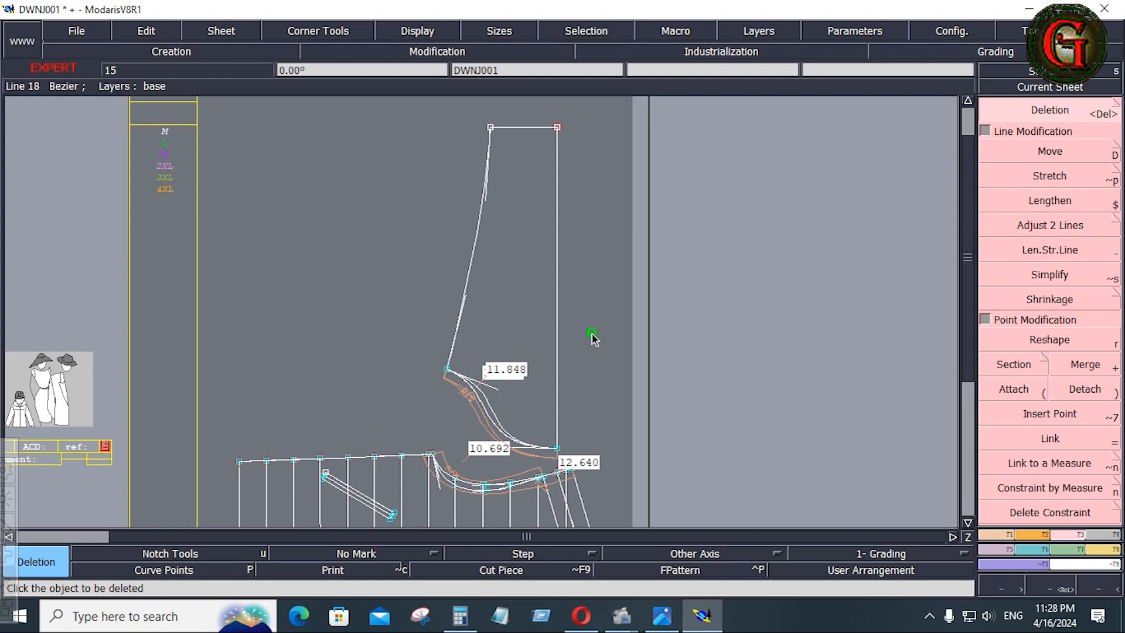
- Save the DWNJ001 model and continue past the save warning
{"action": "key", "text": "Home"}
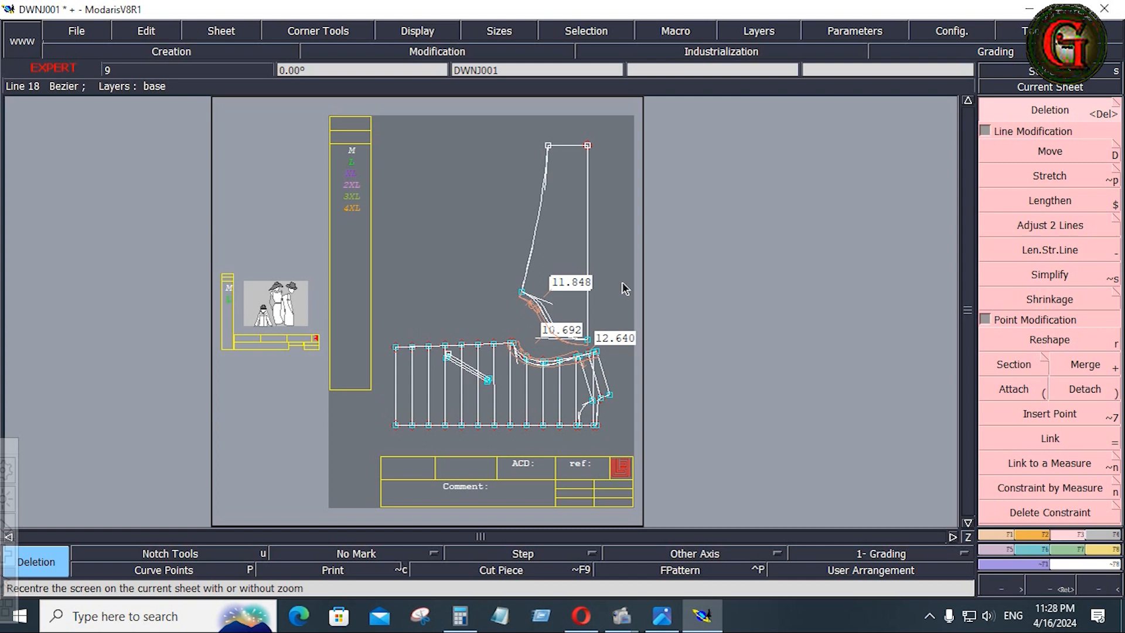
{"action": "left_click", "coordinate": [72, 30]}
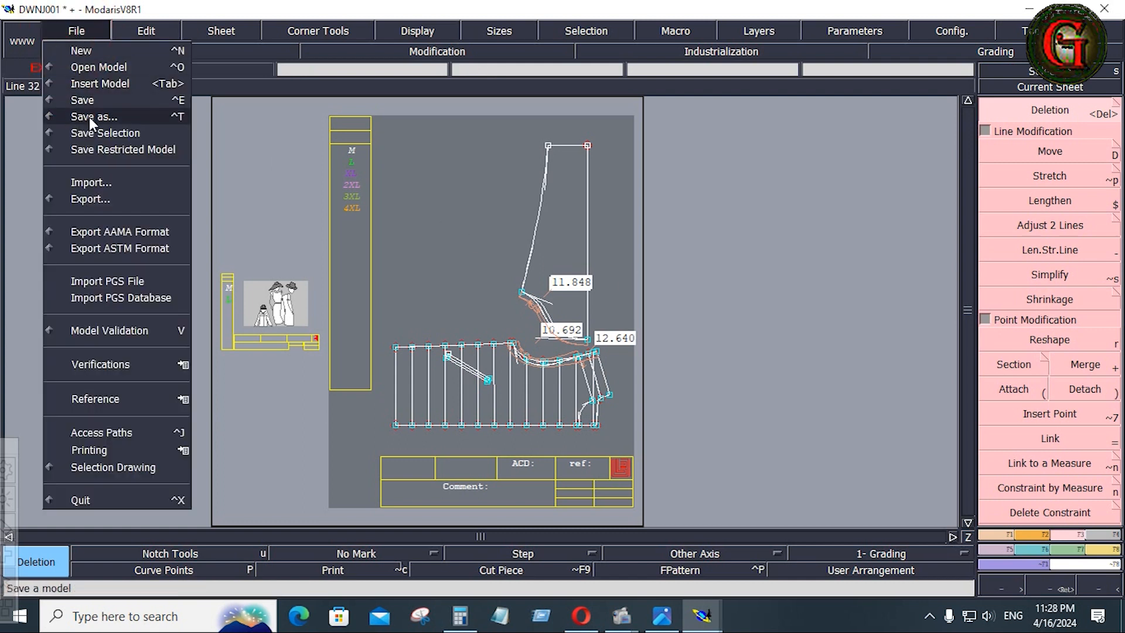
{"action": "left_click", "coordinate": [83, 100]}
{"action": "left_click", "coordinate": [455, 403]}
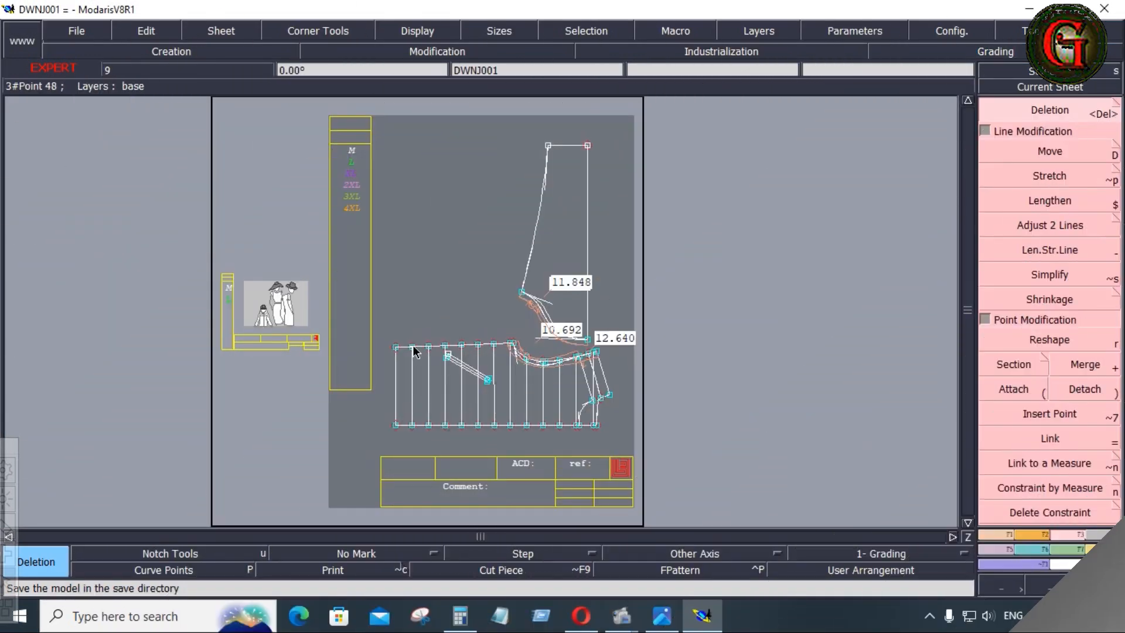
{"action": "key", "text": "Return"}
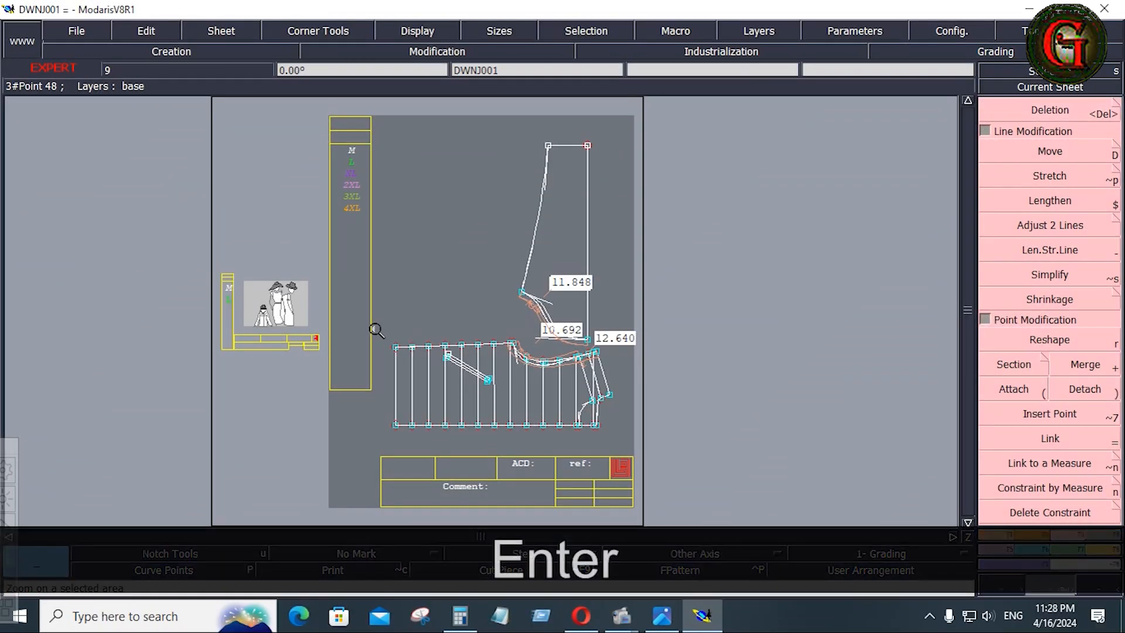
{"action": "left_click_drag", "start_coordinate": [375, 329], "coordinate": [613, 434]}
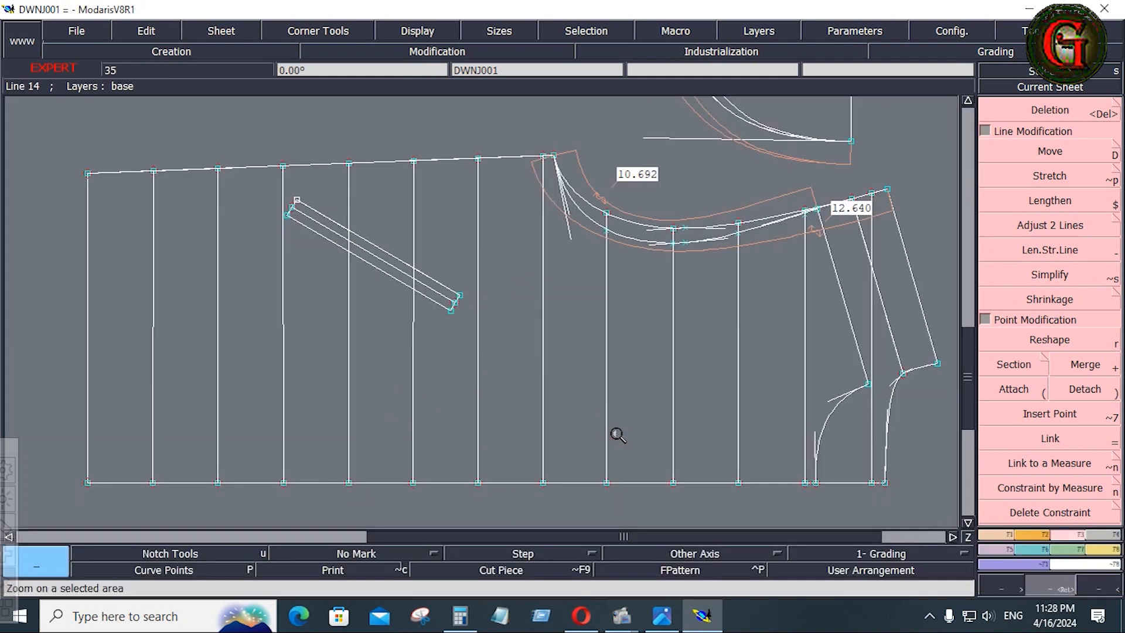
{"action": "left_click", "coordinate": [967, 102]}
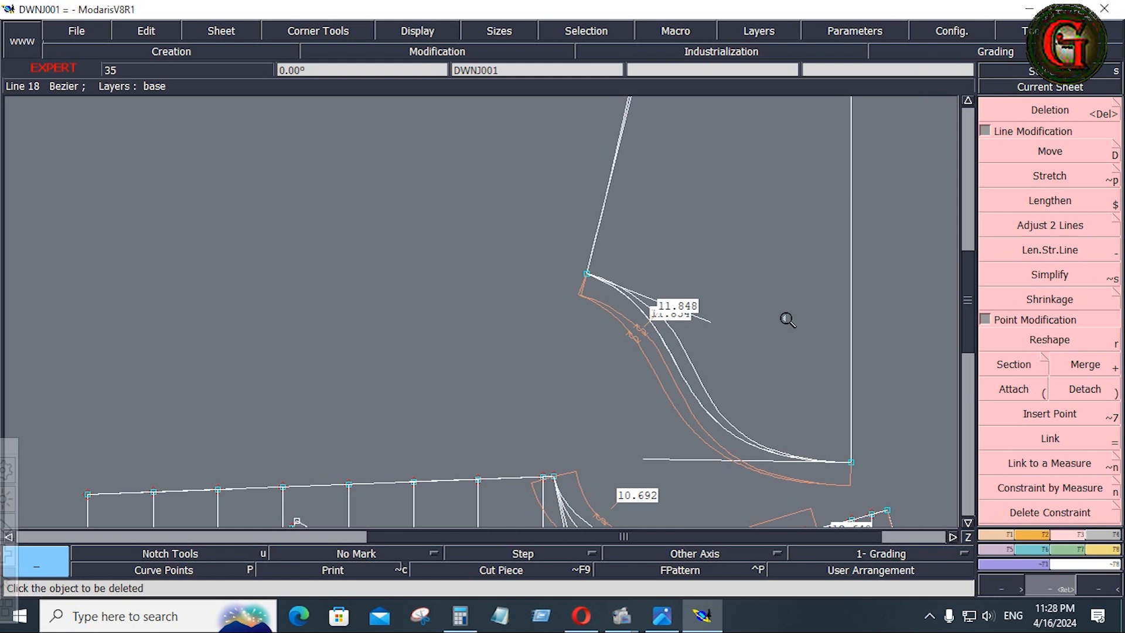
{"action": "scroll", "coordinate": [787, 319], "scroll_direction": "down", "scroll_amount": 5}
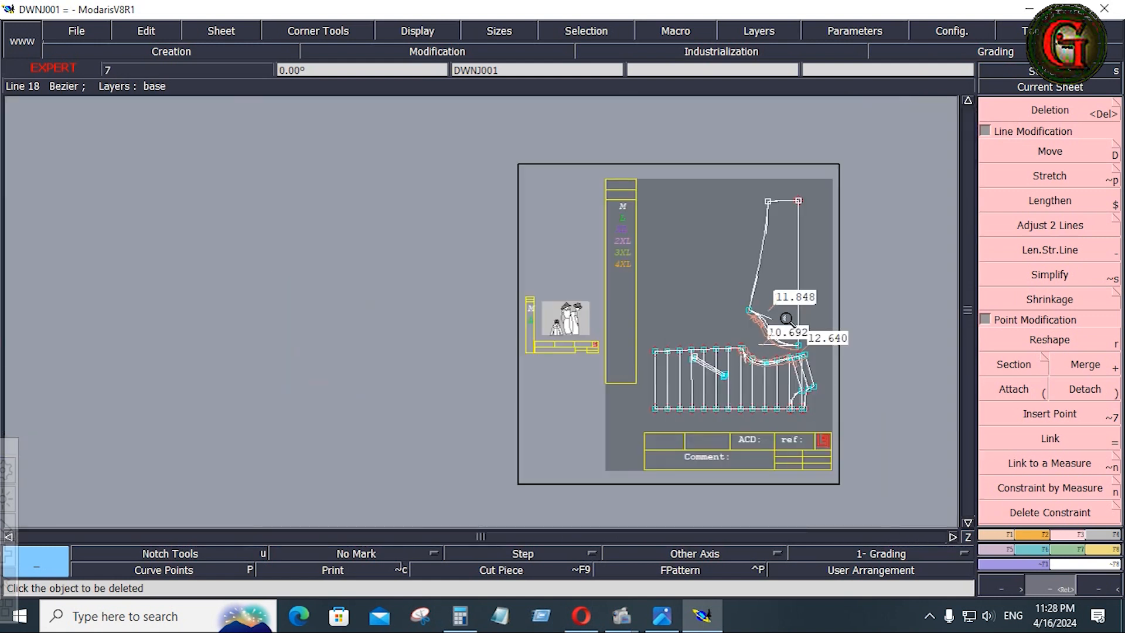
{"action": "scroll", "coordinate": [786, 257], "scroll_direction": "up", "scroll_amount": 2}
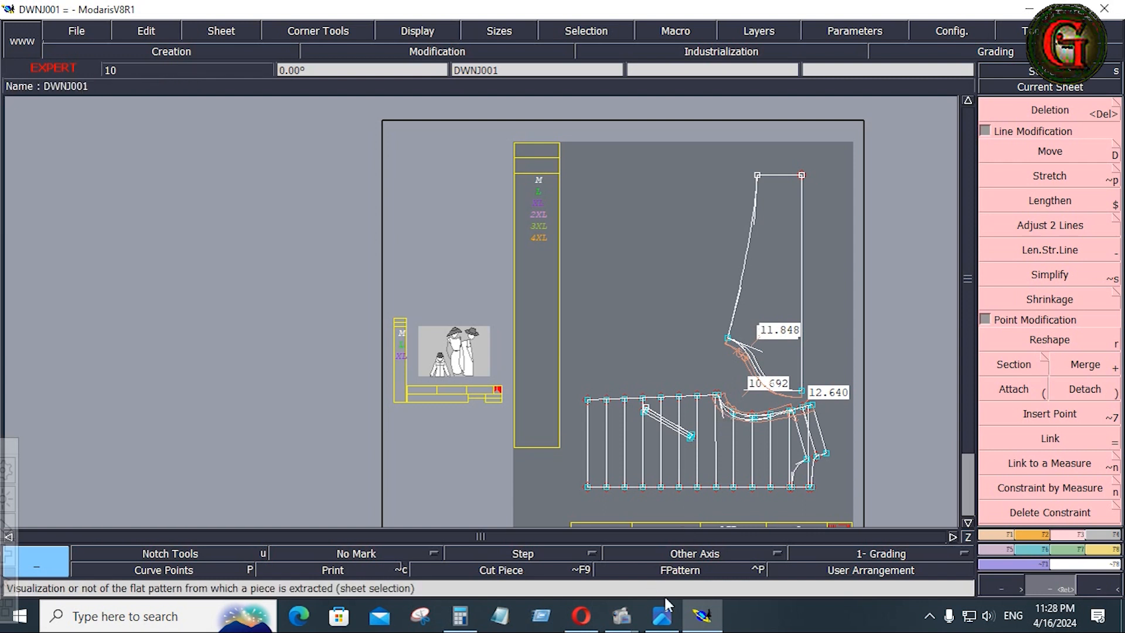
{"action": "mouse_move", "coordinate": [674, 626]}
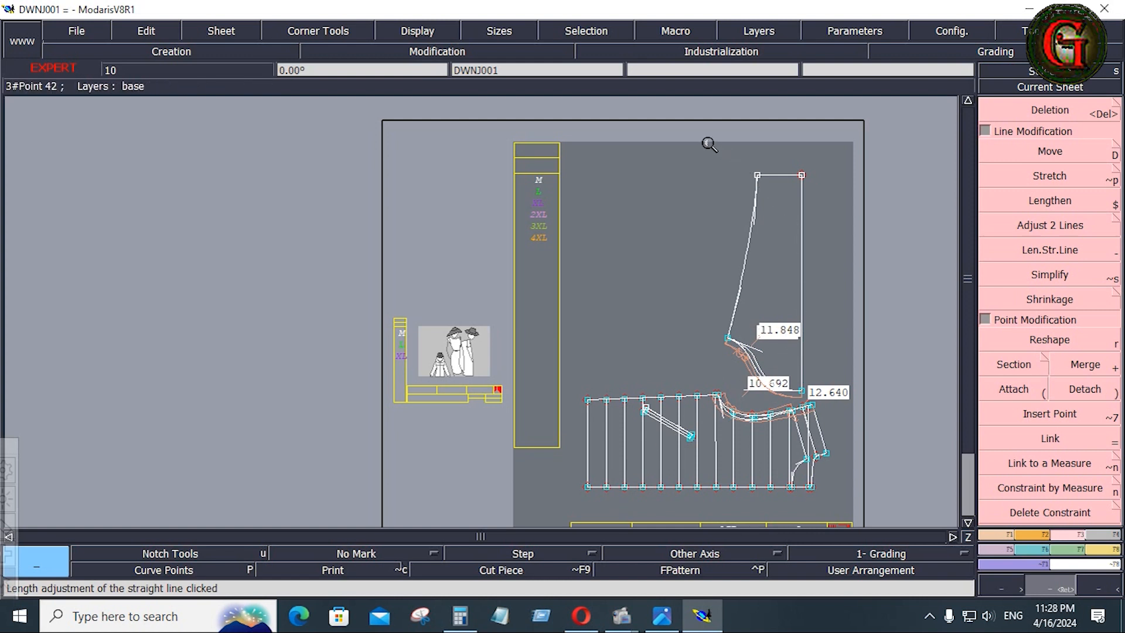
- Select the sleeve's short hem line with both end points and pin the end points of the current sheet
{"action": "left_click_drag", "start_coordinate": [708, 144], "coordinate": [826, 204]}
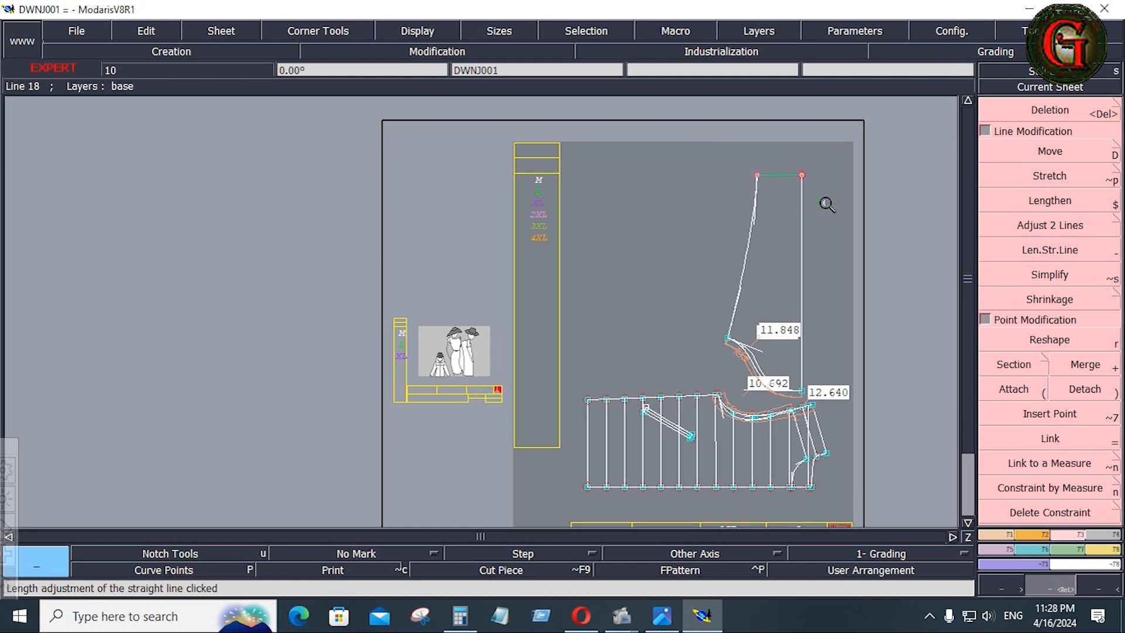
{"action": "key", "text": "shift+f"}
{"action": "key", "text": "shift+f"}
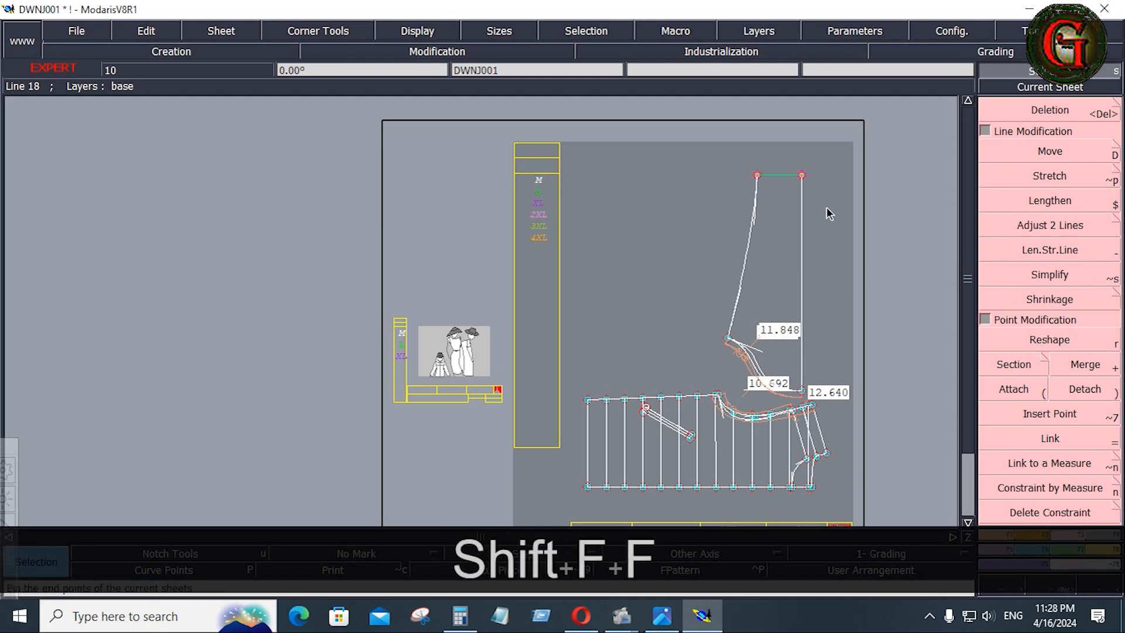
- Move the selected sleeve hem line with a ShiftX of 0 and a ShiftY of 1.5 inches, and clear the selection
{"action": "left_click", "coordinate": [1045, 157]}
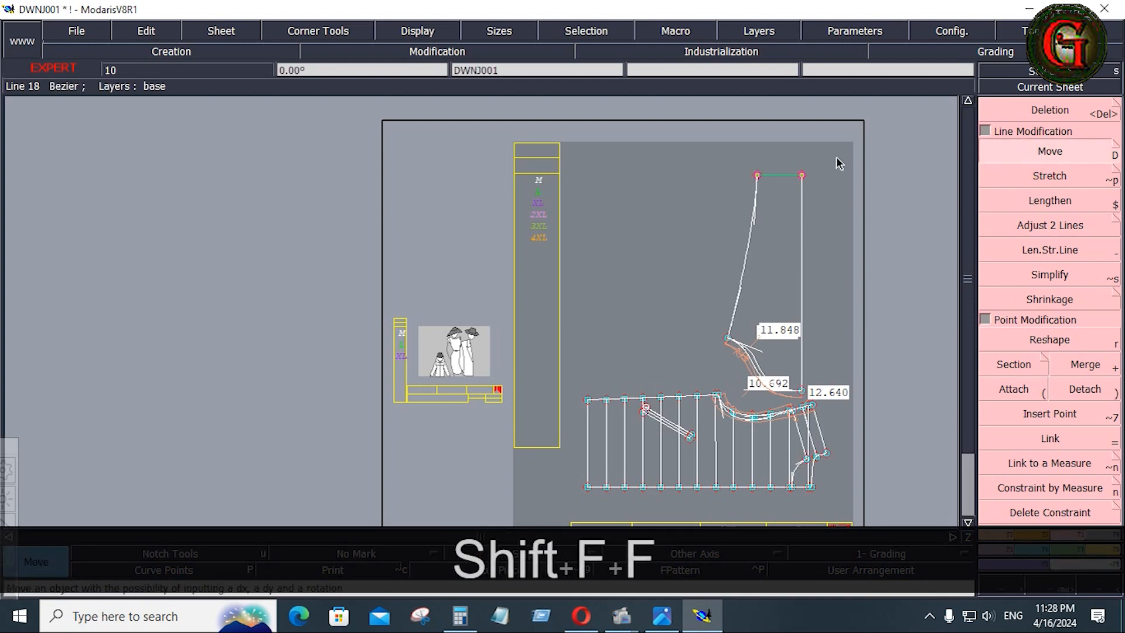
{"action": "left_click", "coordinate": [790, 179]}
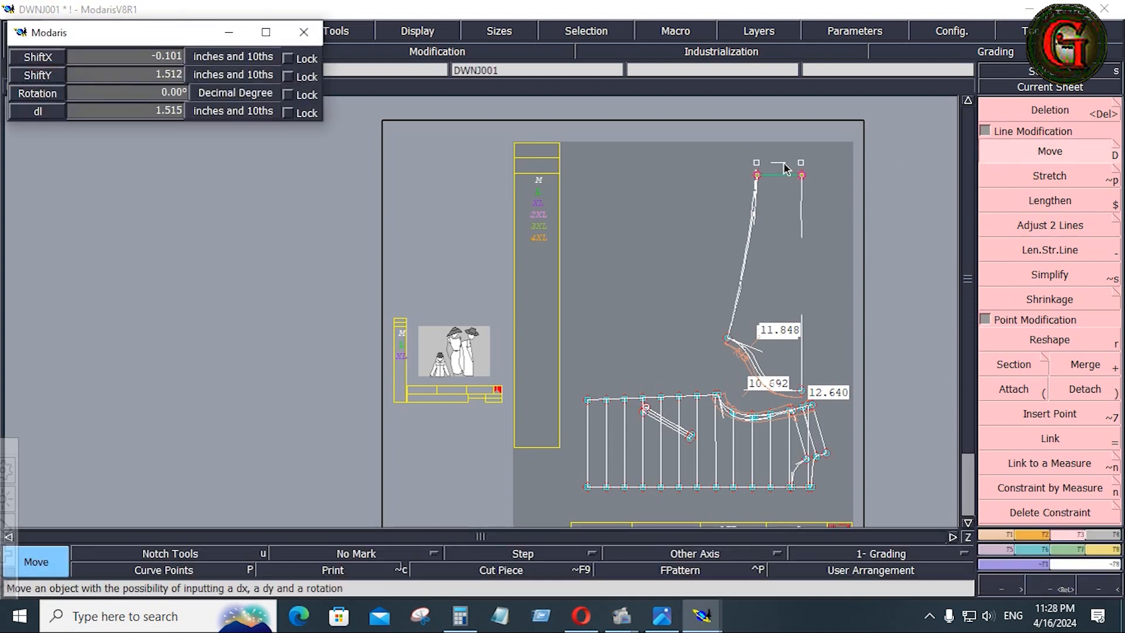
{"action": "key", "text": "Down"}
{"action": "type", "text": "0"}
{"action": "key", "text": "Down"}
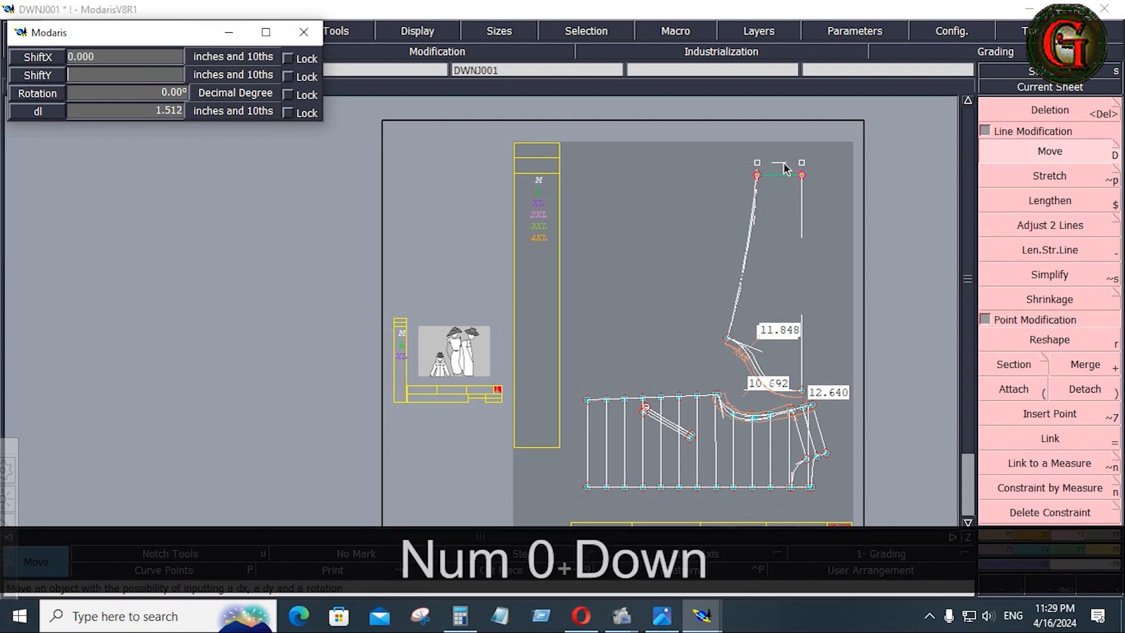
{"action": "type", "text": "1.5"}
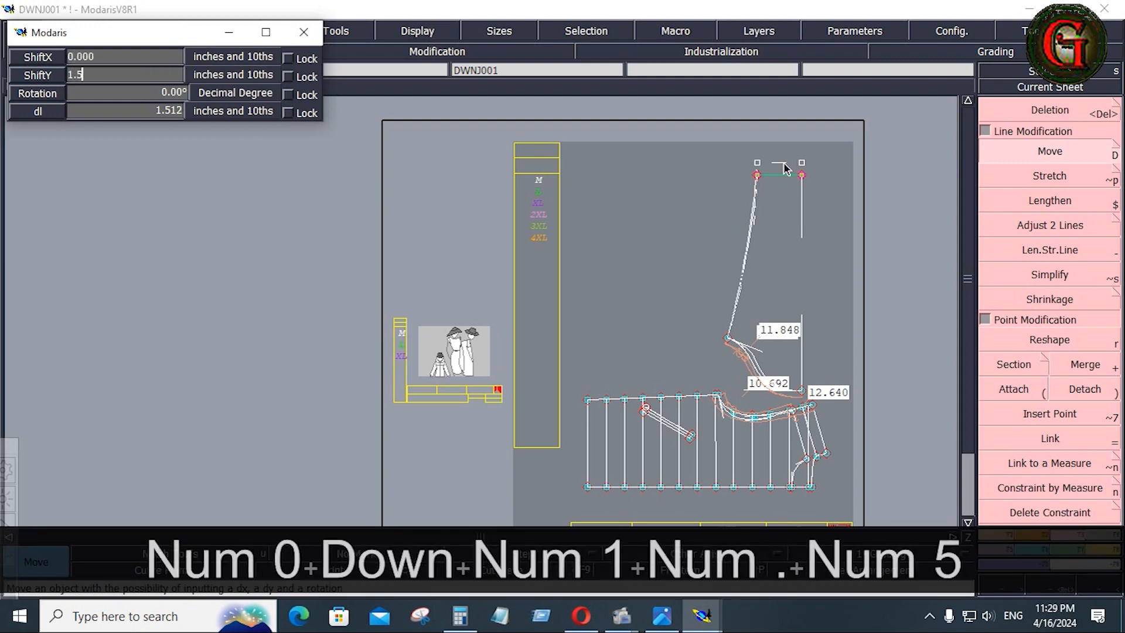
{"action": "key", "text": "Return"}
{"action": "left_click", "coordinate": [785, 207]}
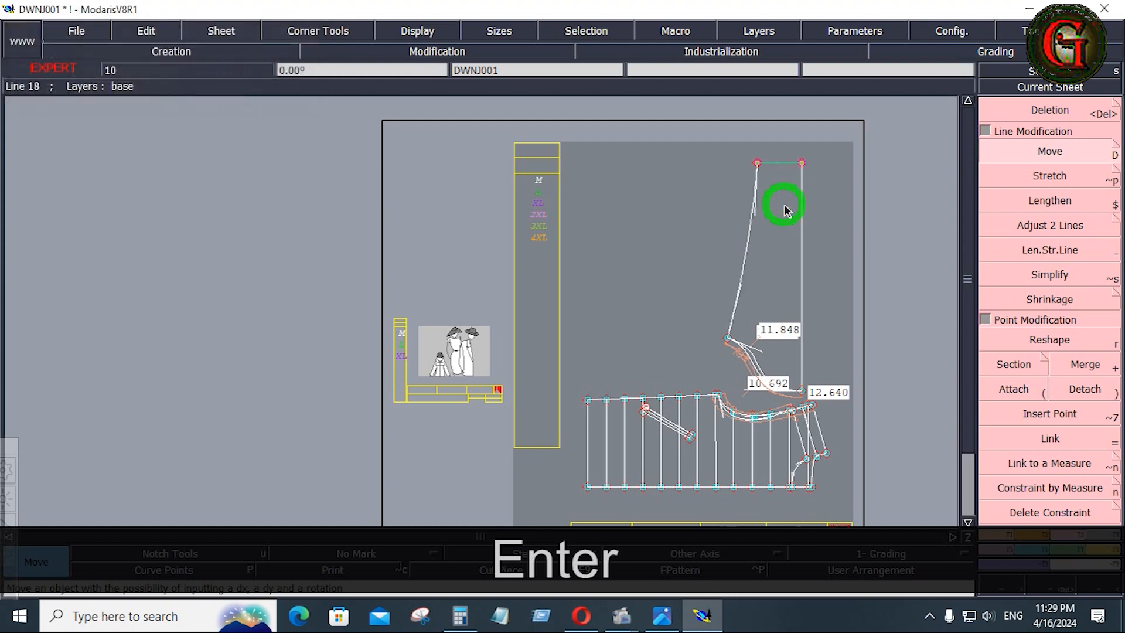
{"action": "left_click", "coordinate": [826, 218]}
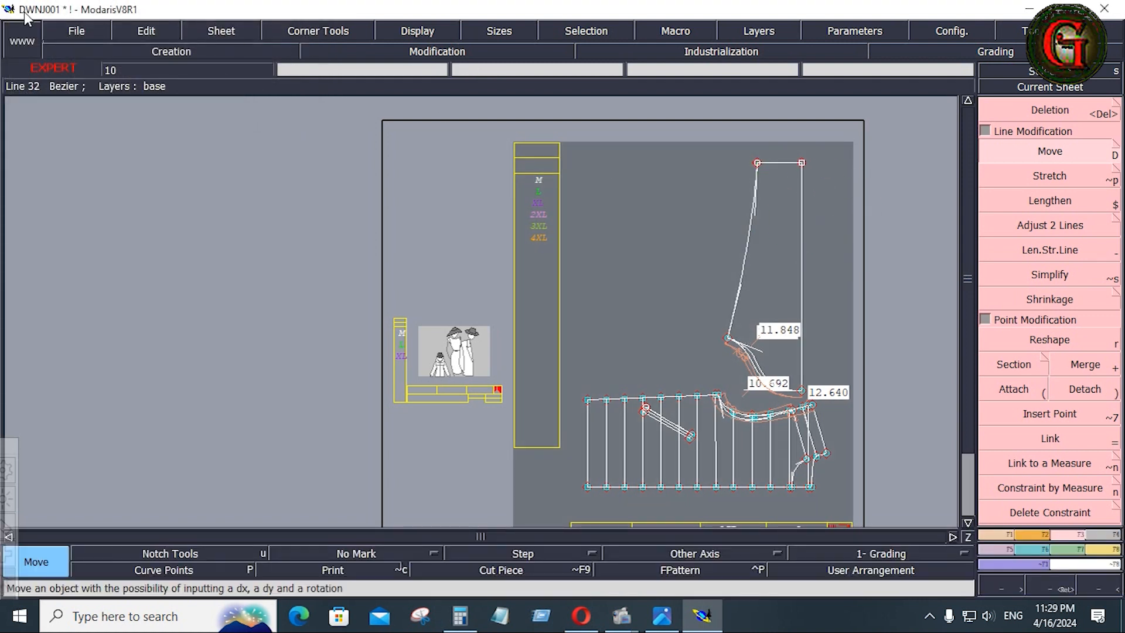
- Save the model with the lengthened sleeve, continuing despite the detected anomalies
{"action": "left_click", "coordinate": [63, 33]}
{"action": "left_click", "coordinate": [91, 101]}
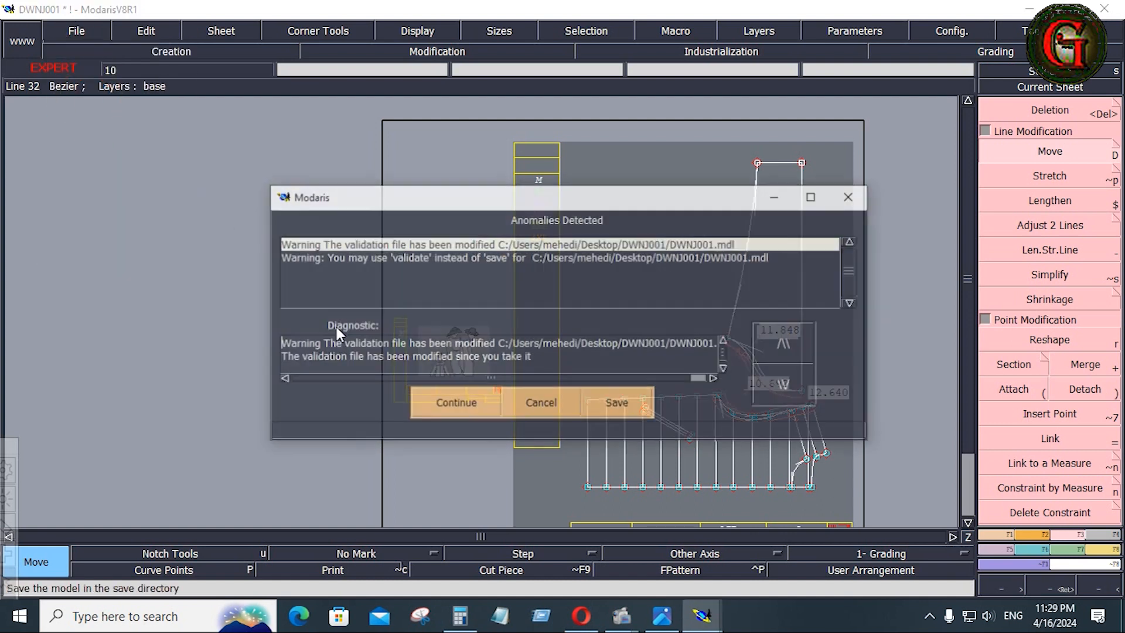
{"action": "left_click", "coordinate": [434, 409]}
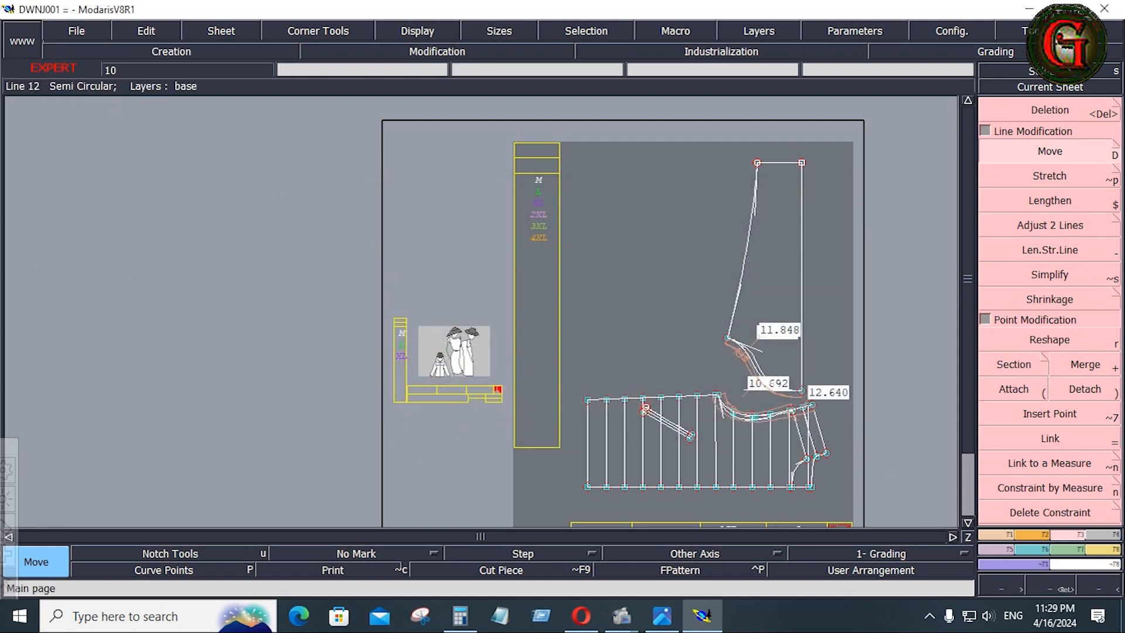
- Split the sleeve's straight vertical edge into 12 equal parts with Sequence Division, from the cap corner to the hem corner
{"action": "left_click", "coordinate": [994, 534]}
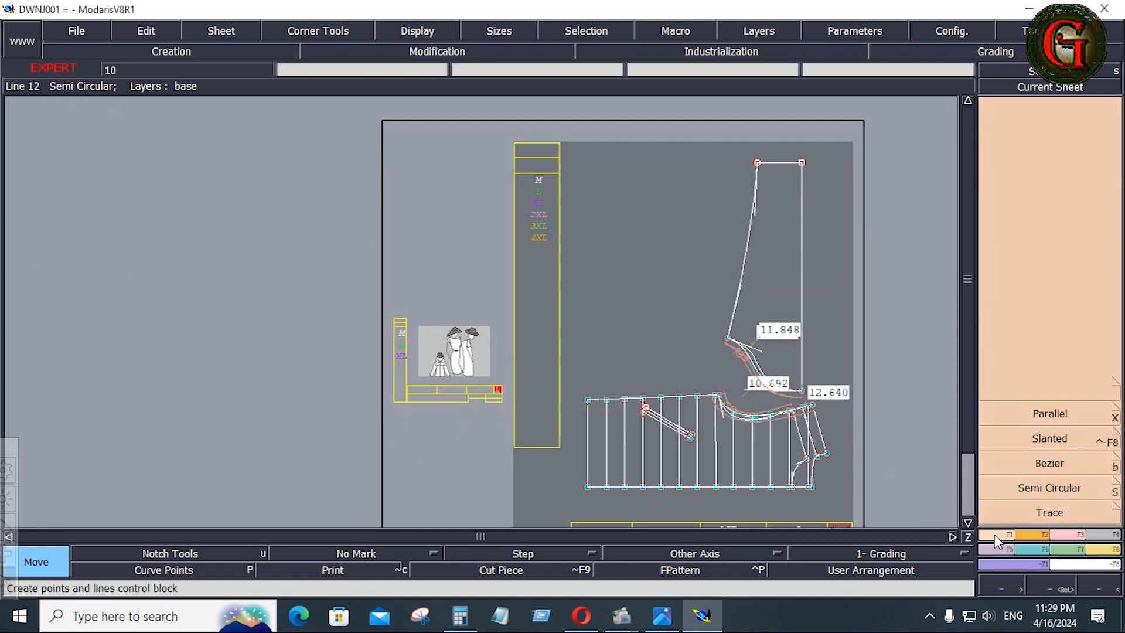
{"action": "left_click", "coordinate": [984, 104]}
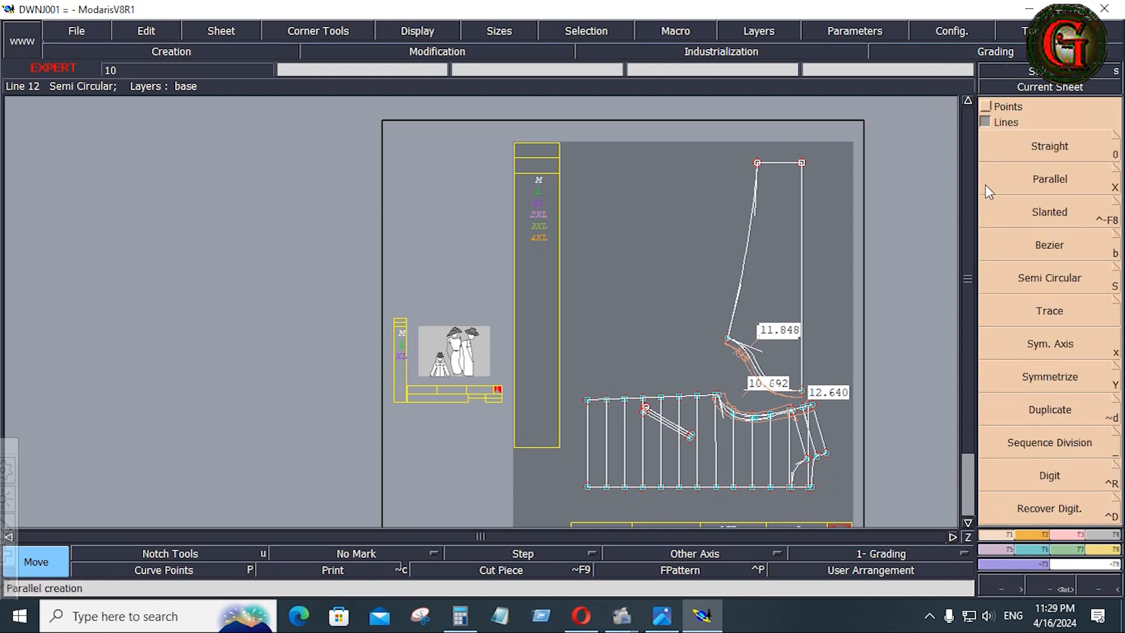
{"action": "left_click", "coordinate": [1041, 441]}
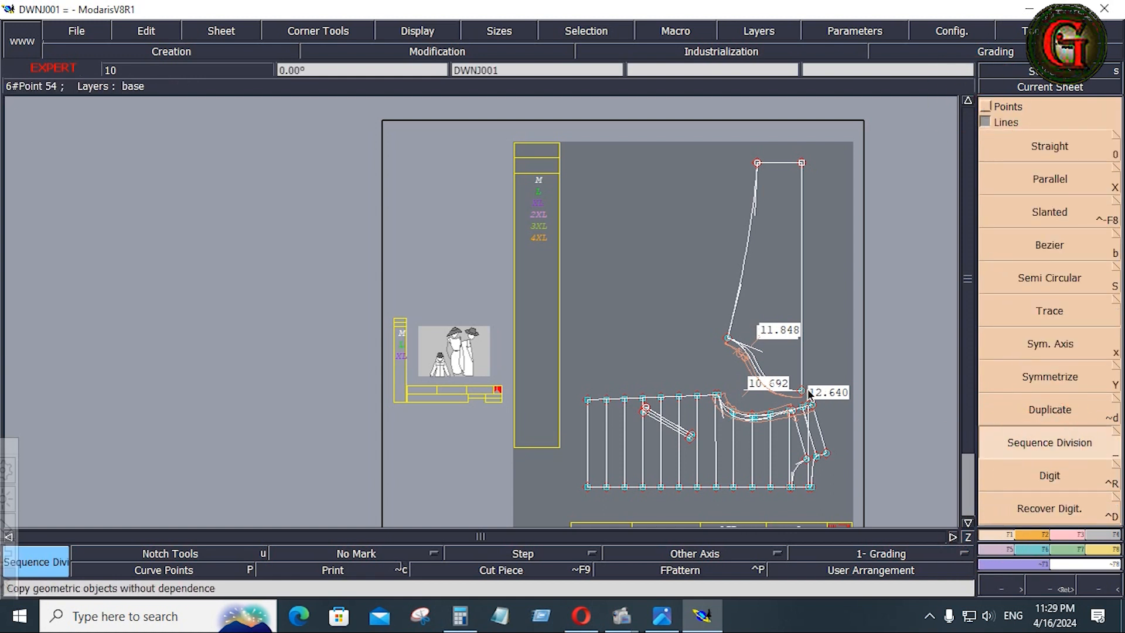
{"action": "left_click", "coordinate": [803, 390]}
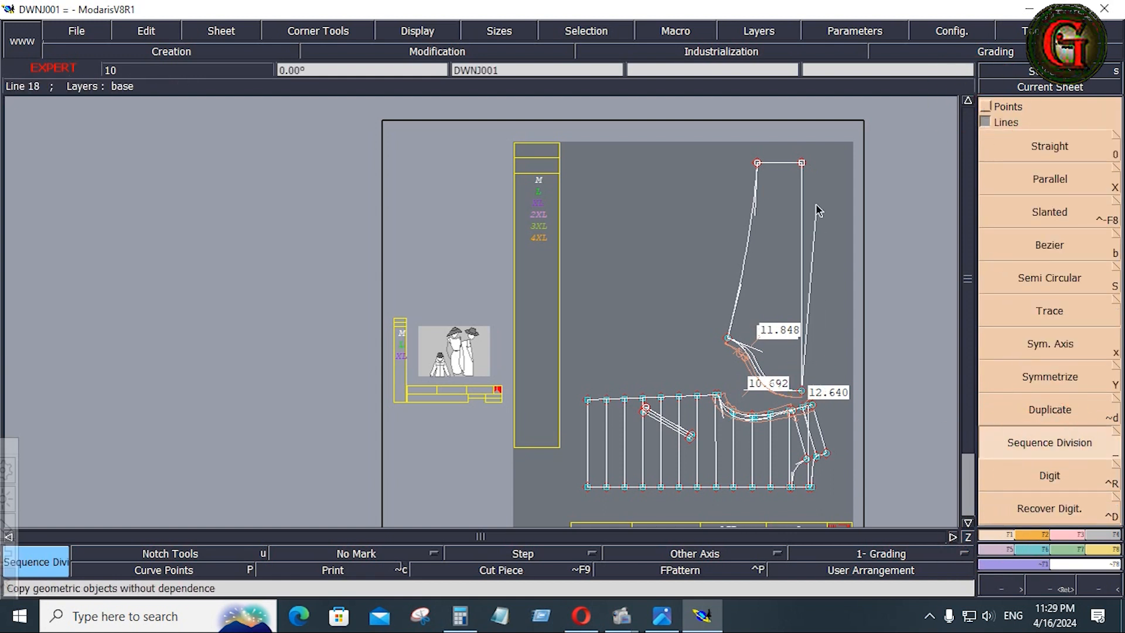
{"action": "left_click", "coordinate": [801, 163]}
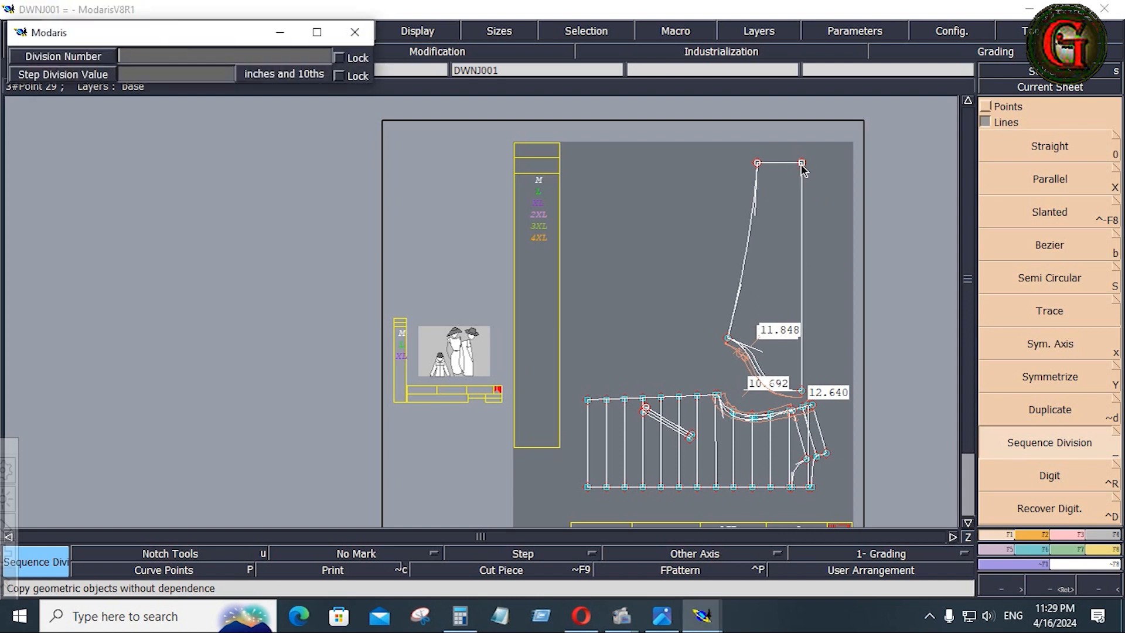
{"action": "type", "text": "12"}
{"action": "key", "text": "Return"}
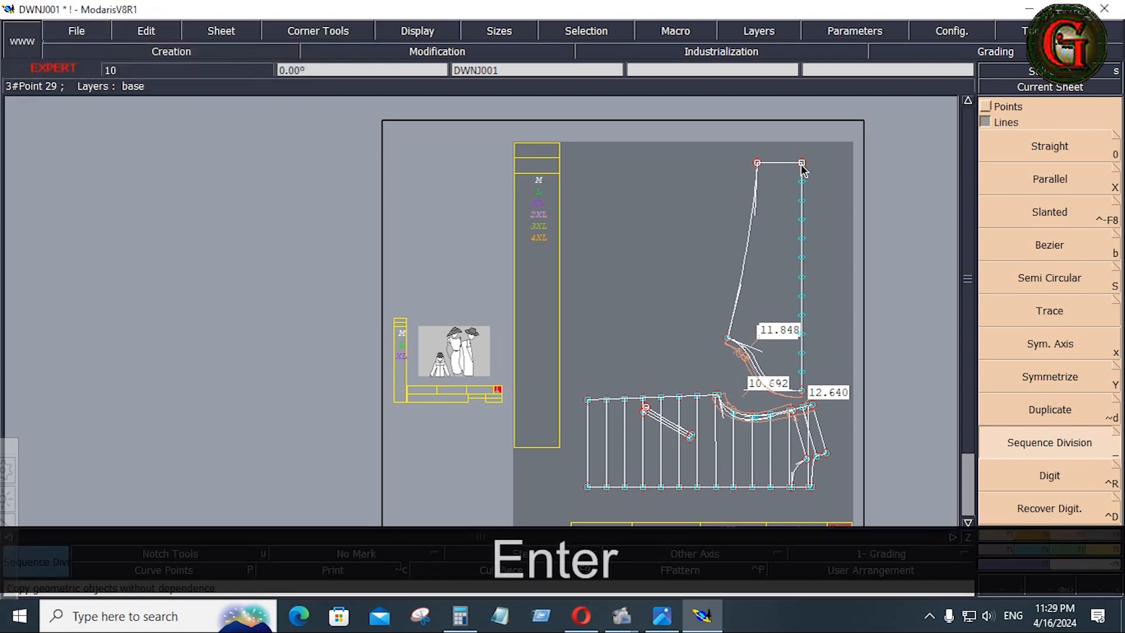
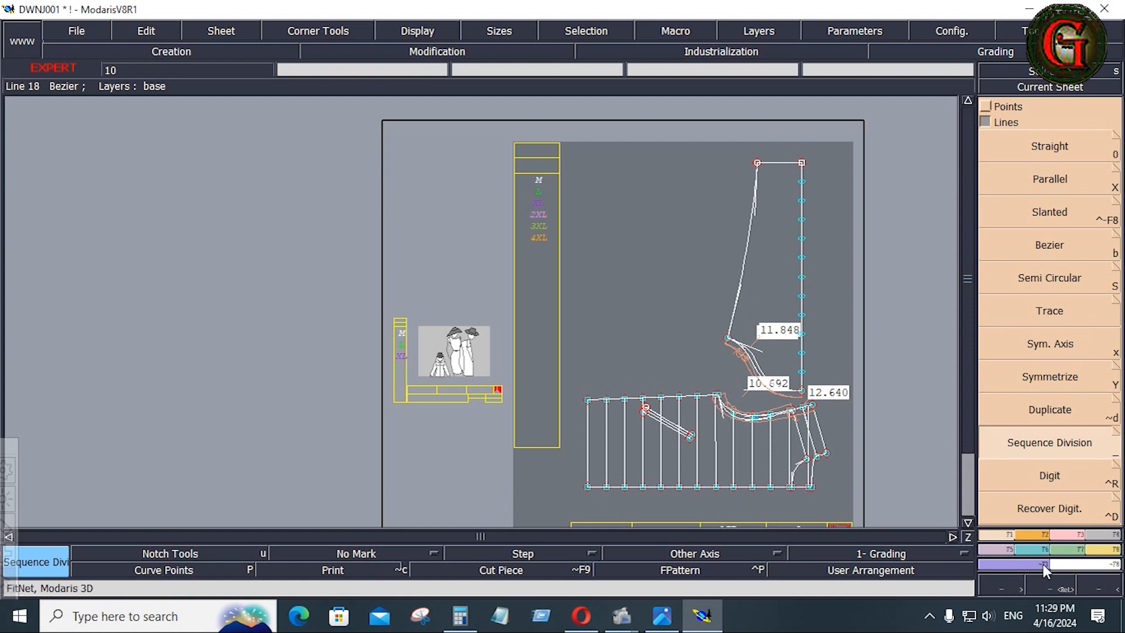
- Insert the division points along the sleeve's straight vertical edge into the line with Insert Point
{"action": "left_click", "coordinate": [1063, 534]}
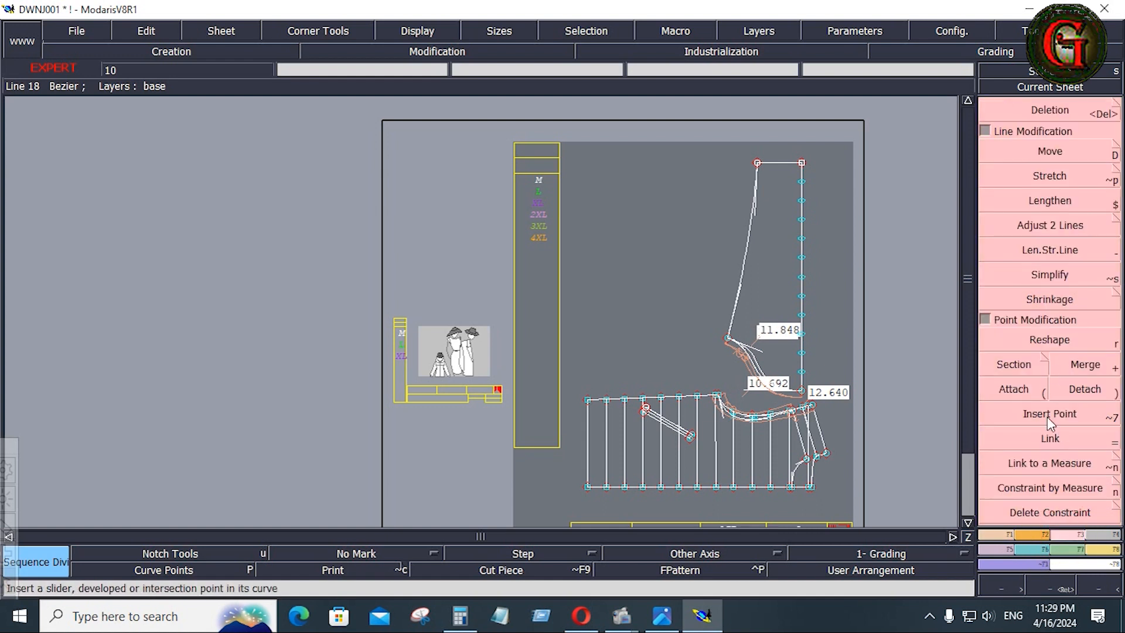
{"action": "left_click", "coordinate": [1047, 416]}
{"action": "left_click", "coordinate": [802, 371]}
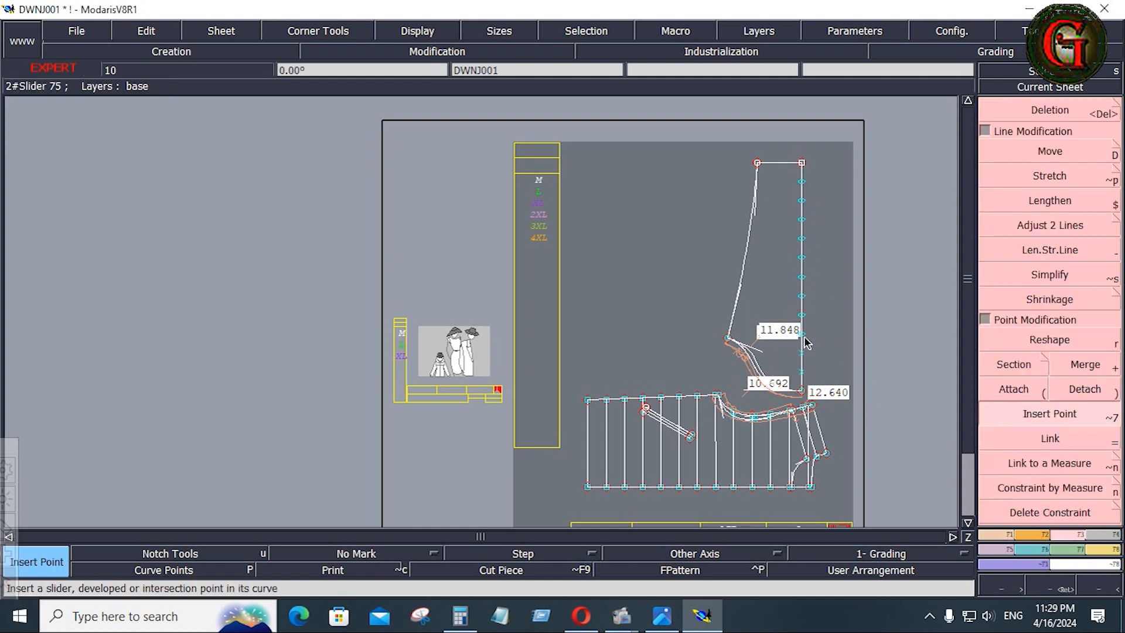
{"action": "left_click", "coordinate": [802, 328]}
{"action": "left_click", "coordinate": [802, 295]}
{"action": "left_click", "coordinate": [802, 276]}
{"action": "left_click", "coordinate": [801, 257]}
{"action": "left_click", "coordinate": [802, 237]}
{"action": "left_click", "coordinate": [802, 199]}
{"action": "left_click", "coordinate": [802, 179]}
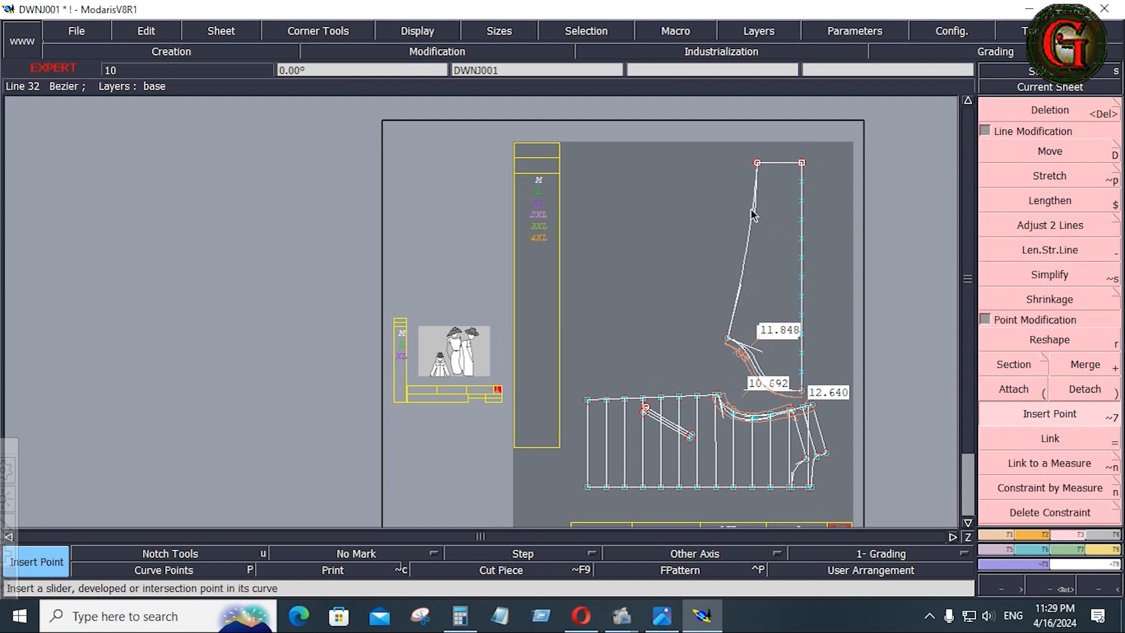
{"action": "key", "text": "Return"}
- Create a symmetry axis through two points on the sleeve's straight vertical edge
{"action": "left_click_drag", "start_coordinate": [708, 138], "coordinate": [829, 447]}
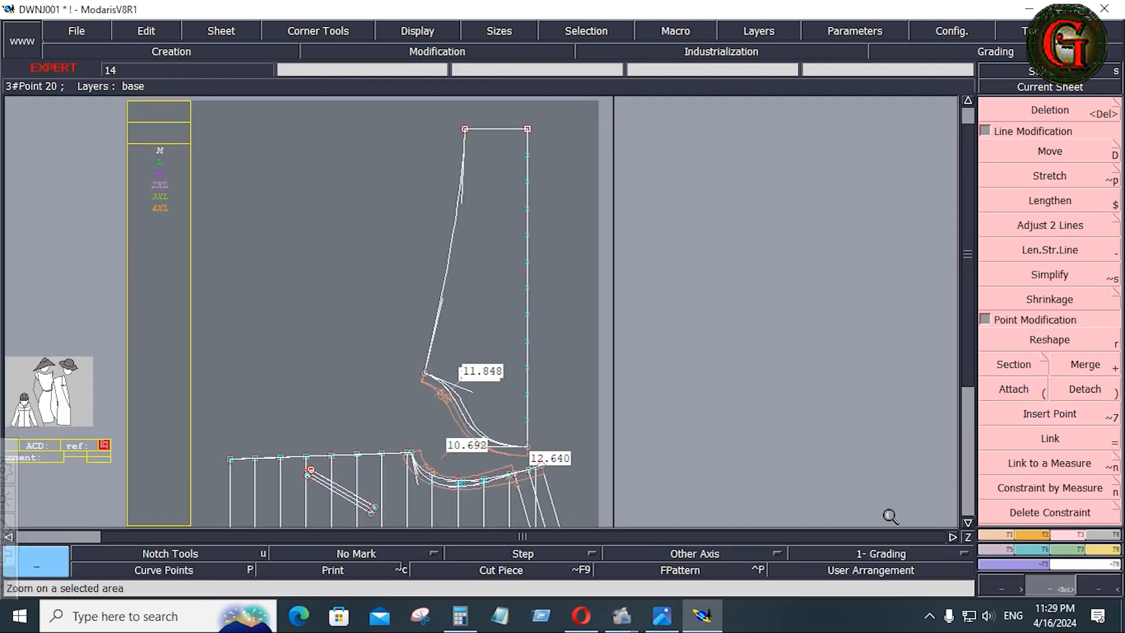
{"action": "left_click", "coordinate": [996, 534]}
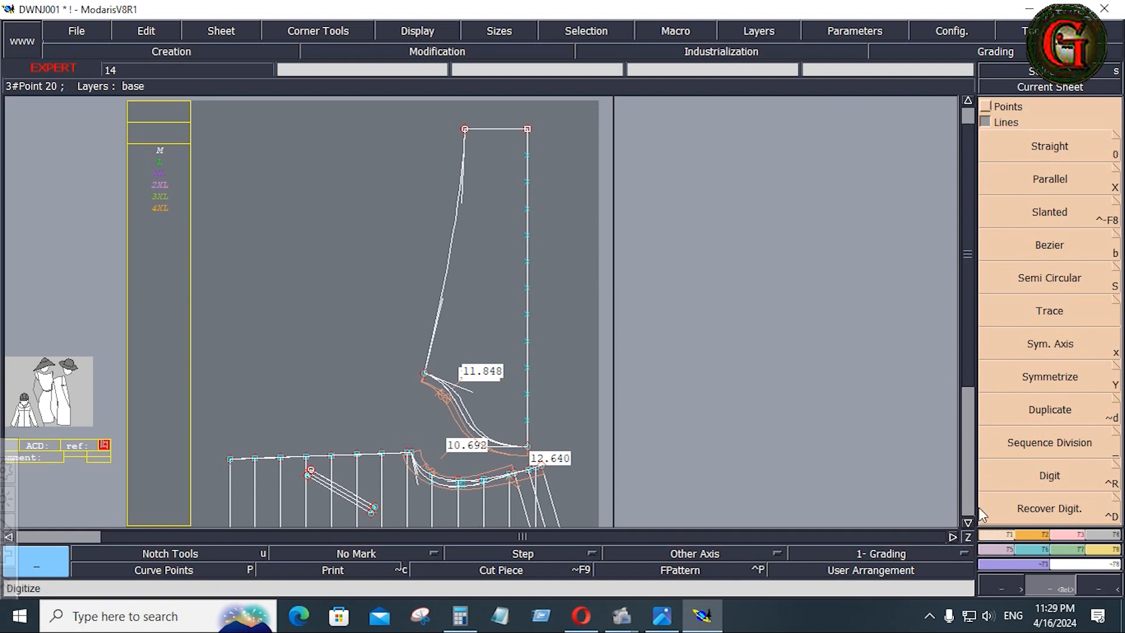
{"action": "left_click", "coordinate": [1061, 347]}
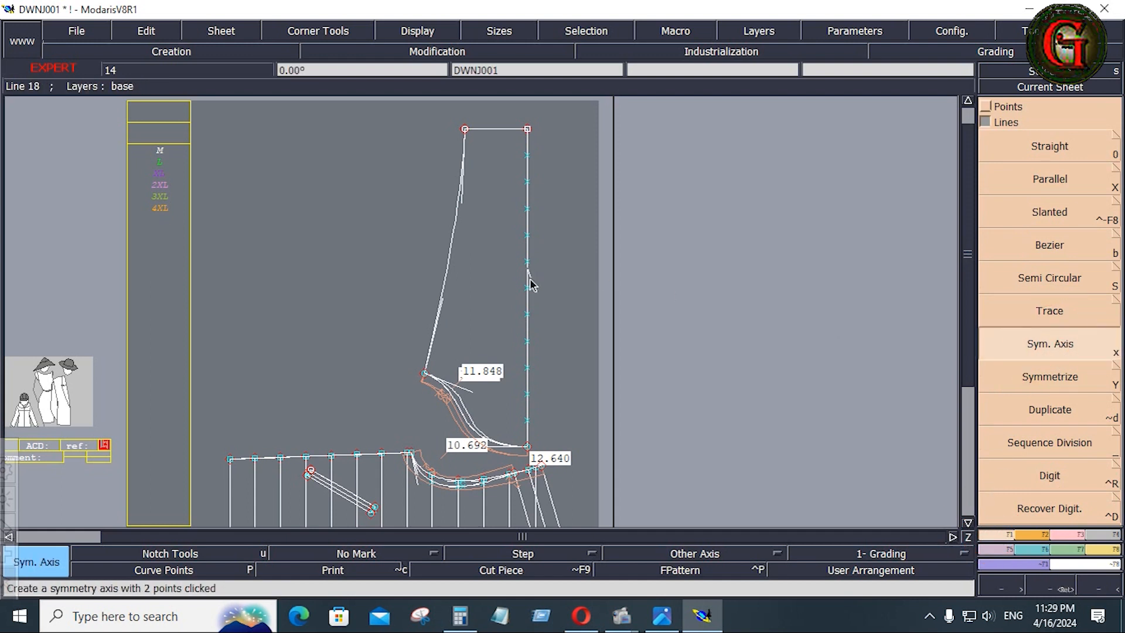
{"action": "left_click", "coordinate": [527, 298]}
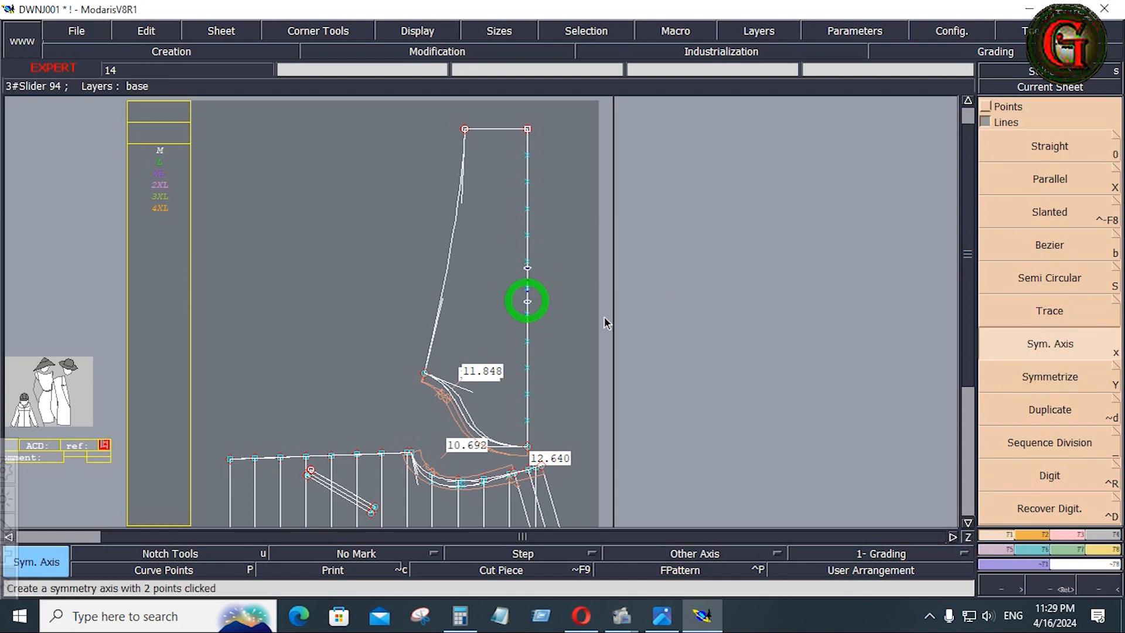
- Symmetrize the sleeve's cap curve, side seam and hem line about the axis on the straight vertical edge
{"action": "left_click", "coordinate": [1051, 384]}
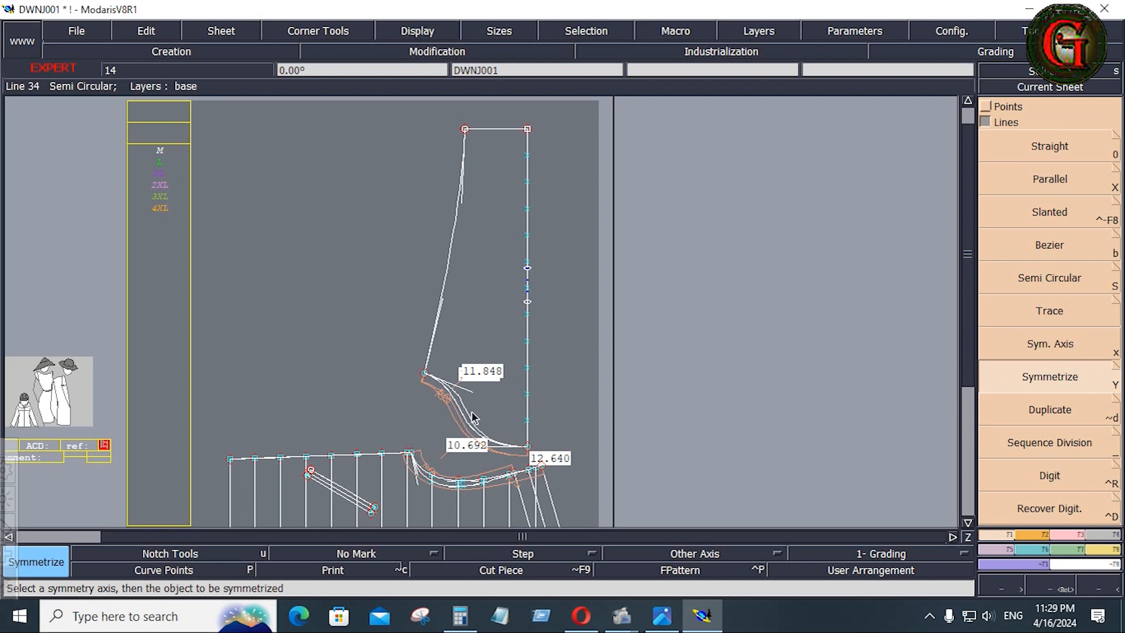
{"action": "left_click", "coordinate": [472, 411]}
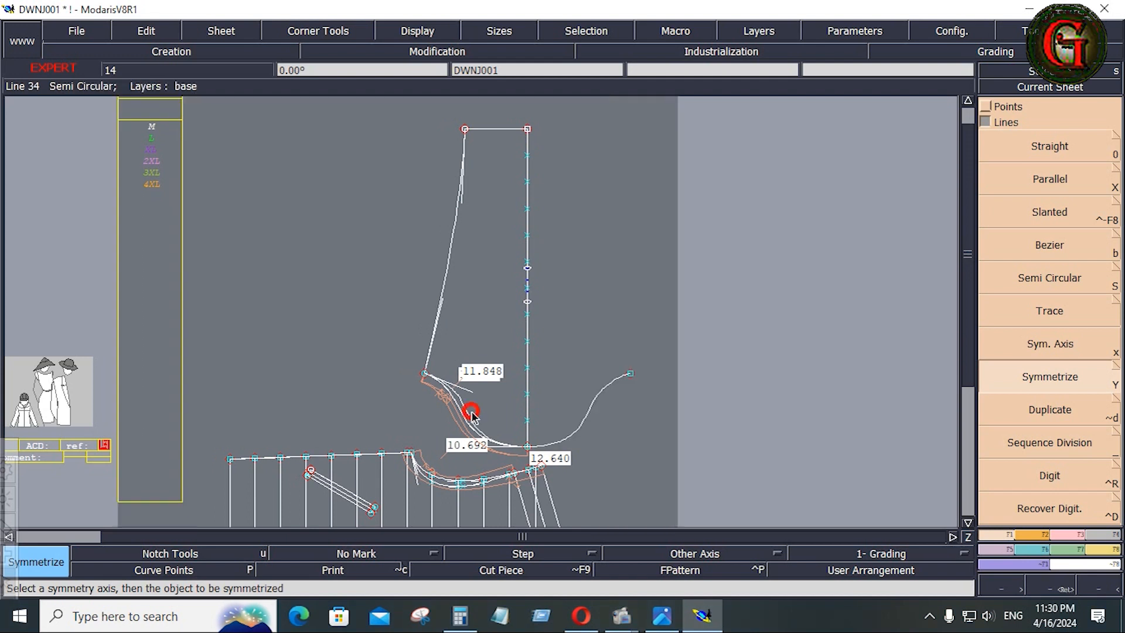
{"action": "left_click", "coordinate": [450, 250]}
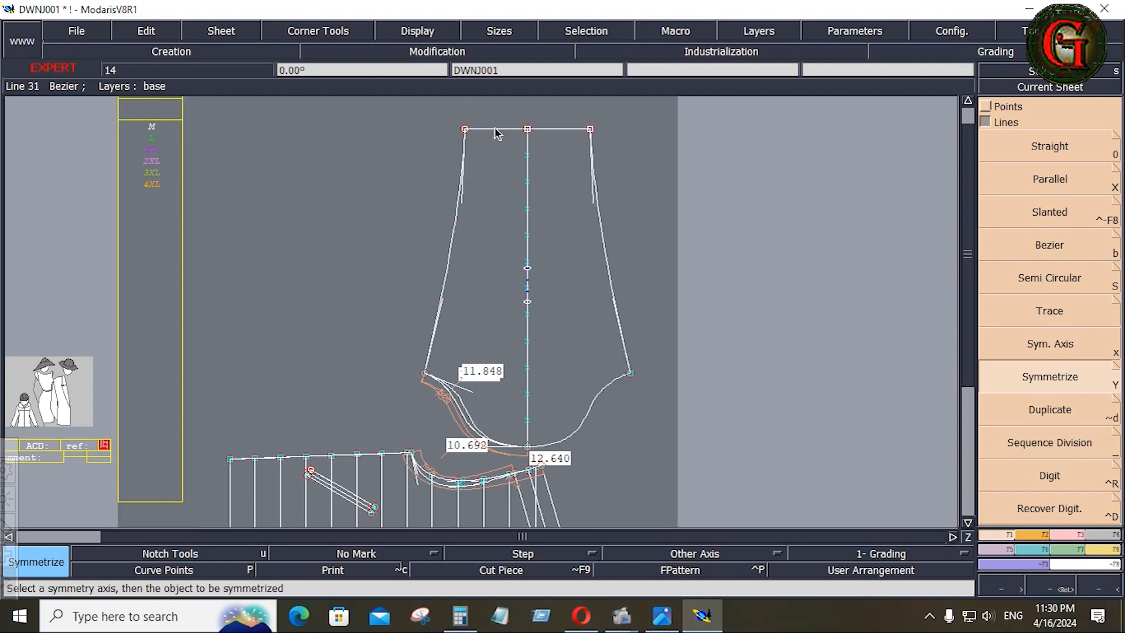
- Erase the symmetry axis and its two points from the sleeve's centre line
{"action": "left_click", "coordinate": [775, 30]}
{"action": "left_click", "coordinate": [775, 122]}
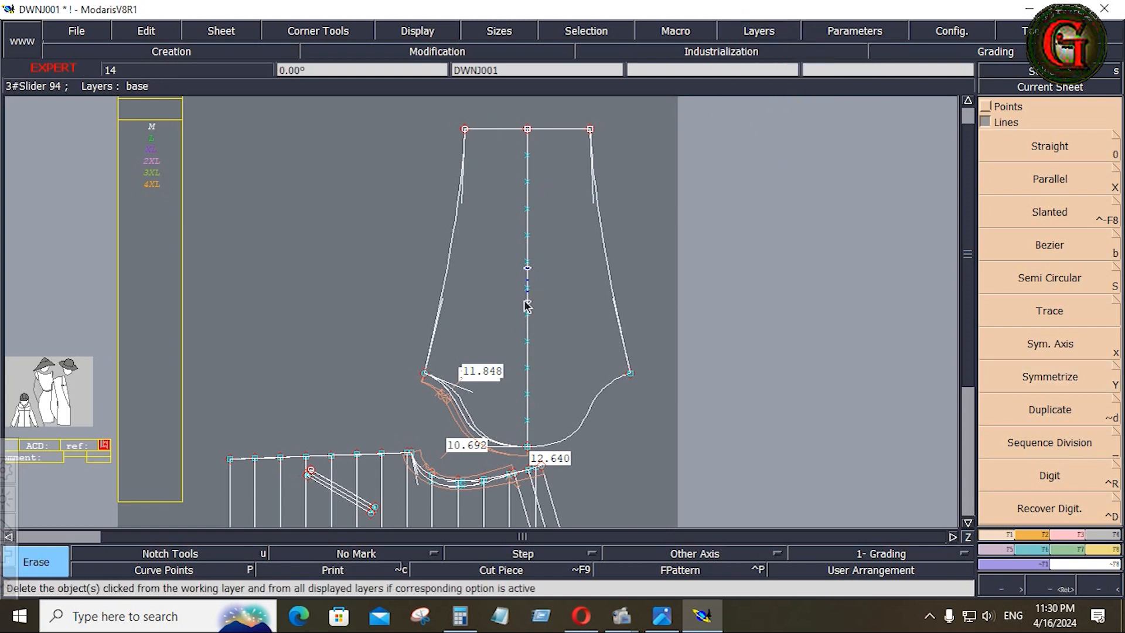
{"action": "left_click", "coordinate": [527, 302]}
{"action": "left_click", "coordinate": [528, 278]}
{"action": "left_click", "coordinate": [528, 272]}
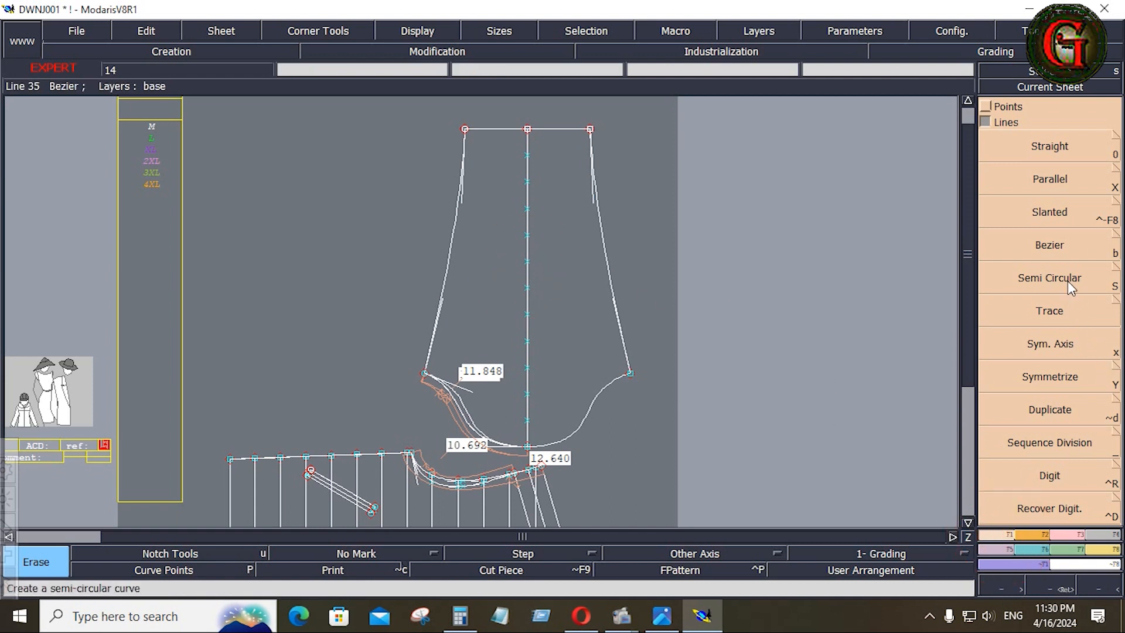
- Draw a Bezier line from the centre line's lowest division point to the mirrored cap curve and align its end point horizontally with Ali 2Pts
{"action": "left_click", "coordinate": [1059, 252]}
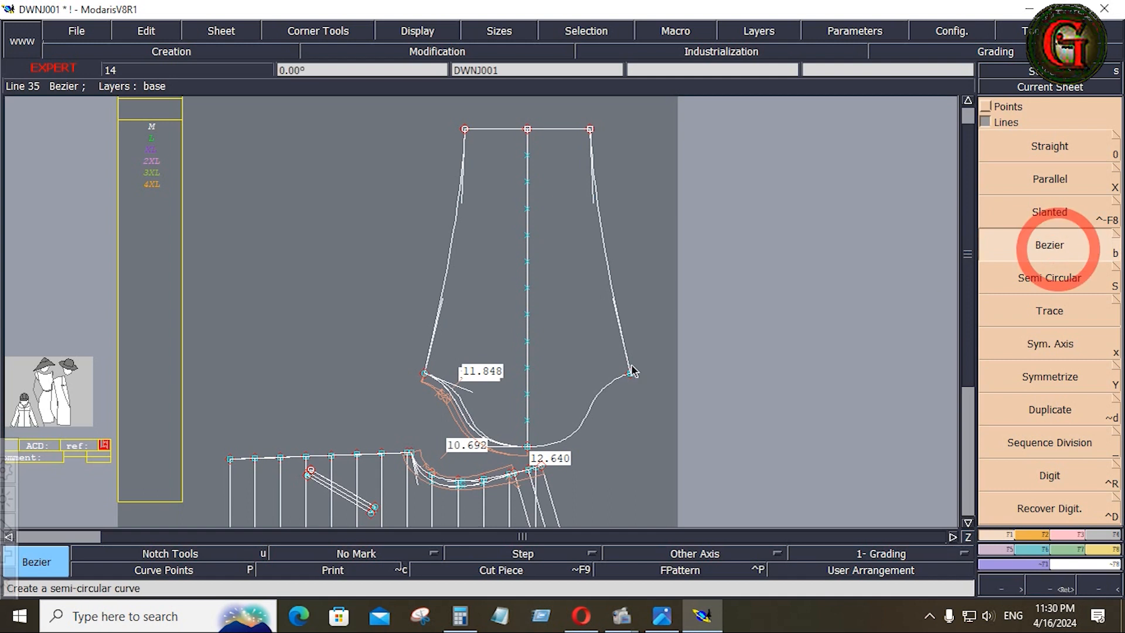
{"action": "left_click", "coordinate": [528, 419]}
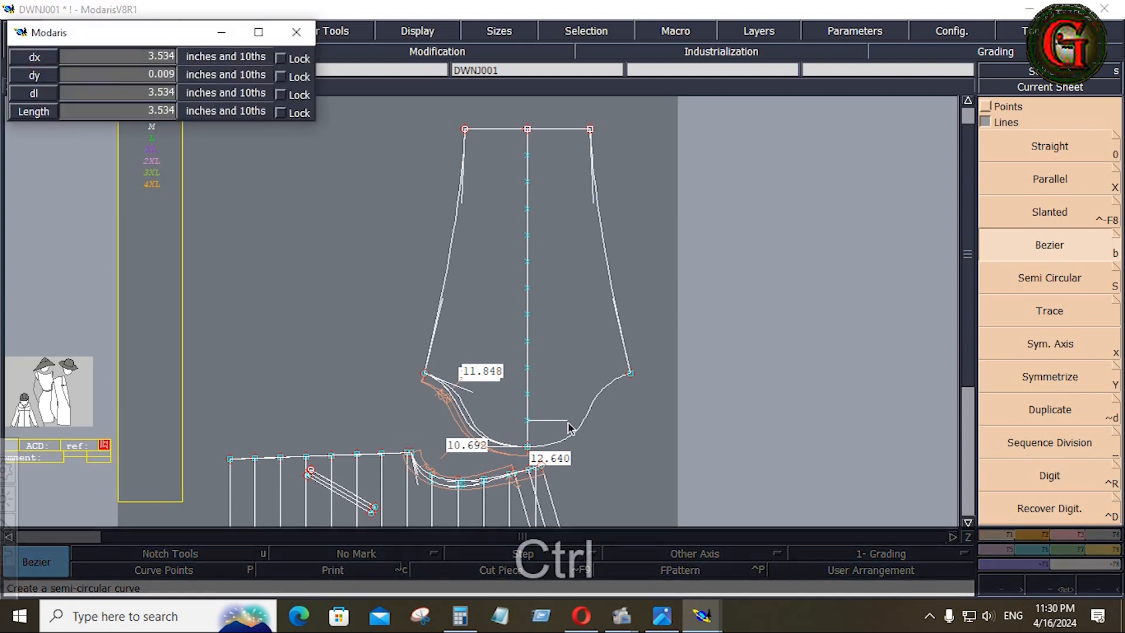
{"action": "left_click", "coordinate": [585, 421], "text": "ctrl"}
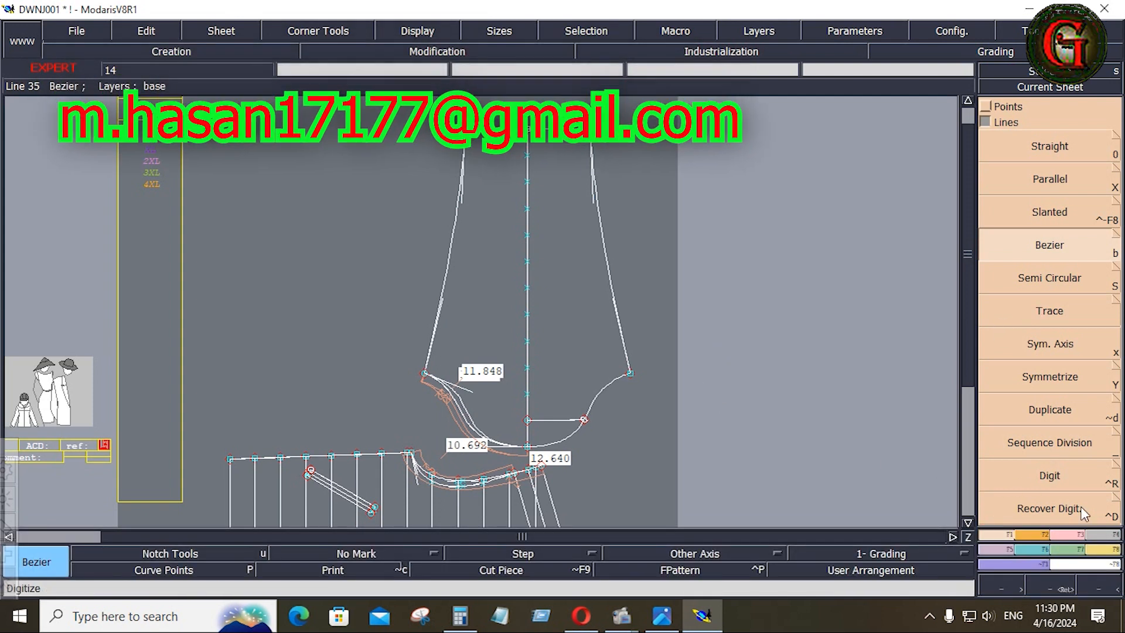
{"action": "left_click", "coordinate": [1044, 534]}
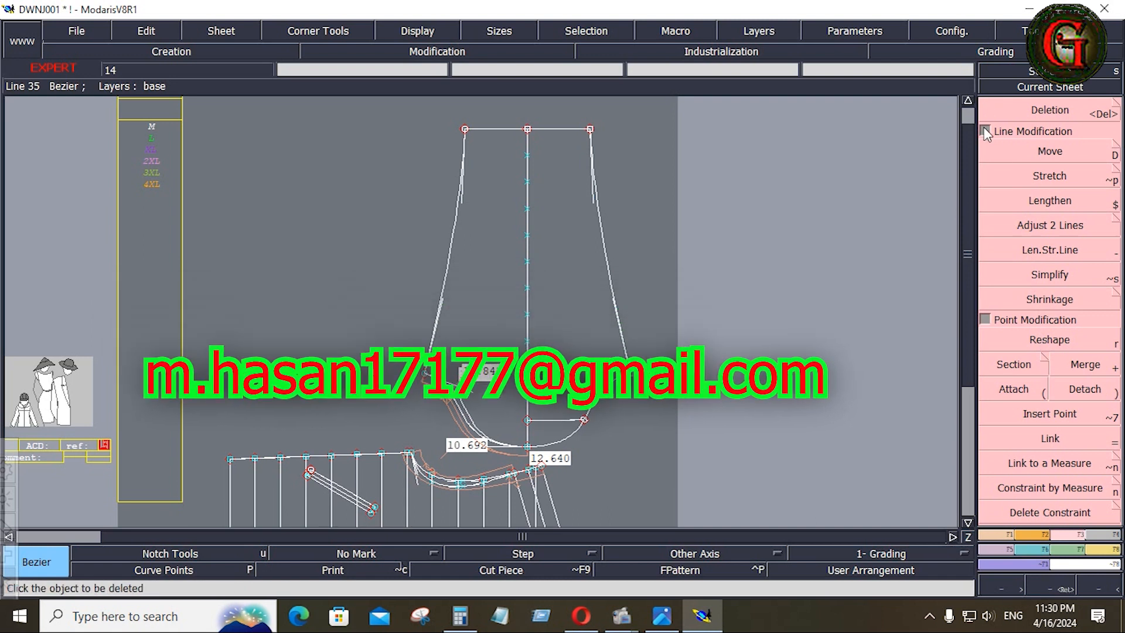
{"action": "left_click", "coordinate": [996, 534]}
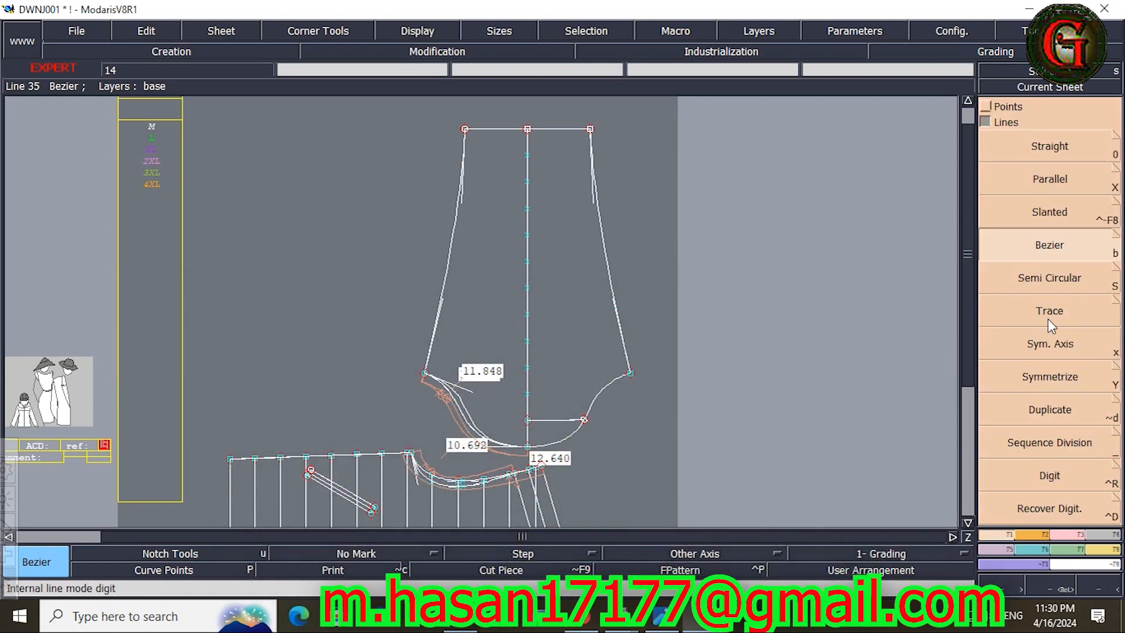
{"action": "left_click", "coordinate": [1043, 299]}
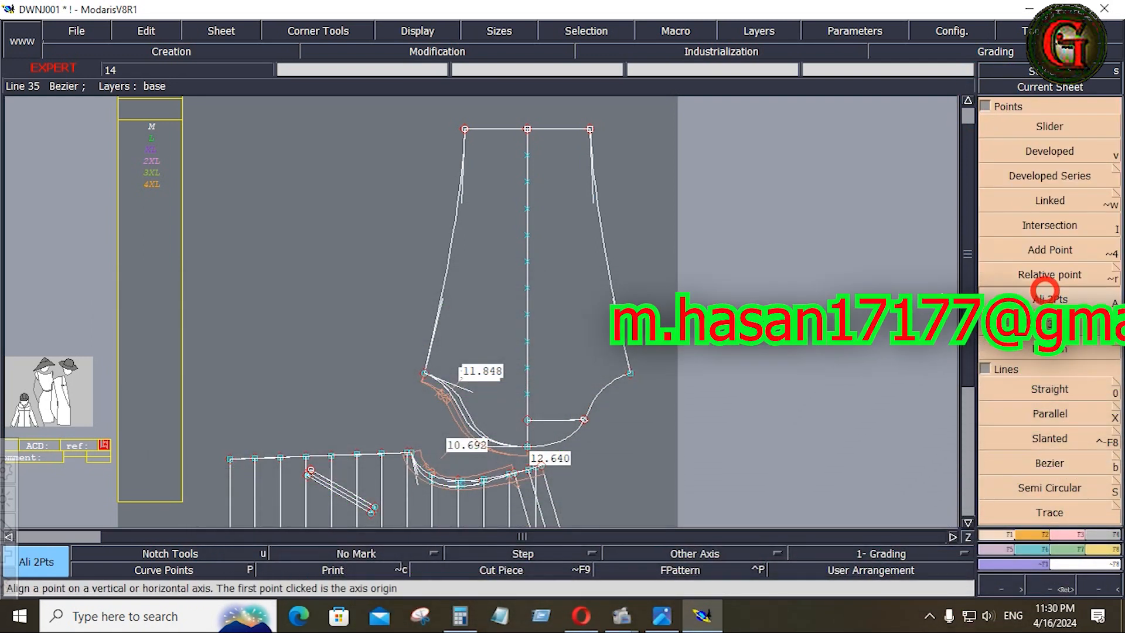
{"action": "key", "text": "ctrl"}
{"action": "left_click", "coordinate": [586, 419]}
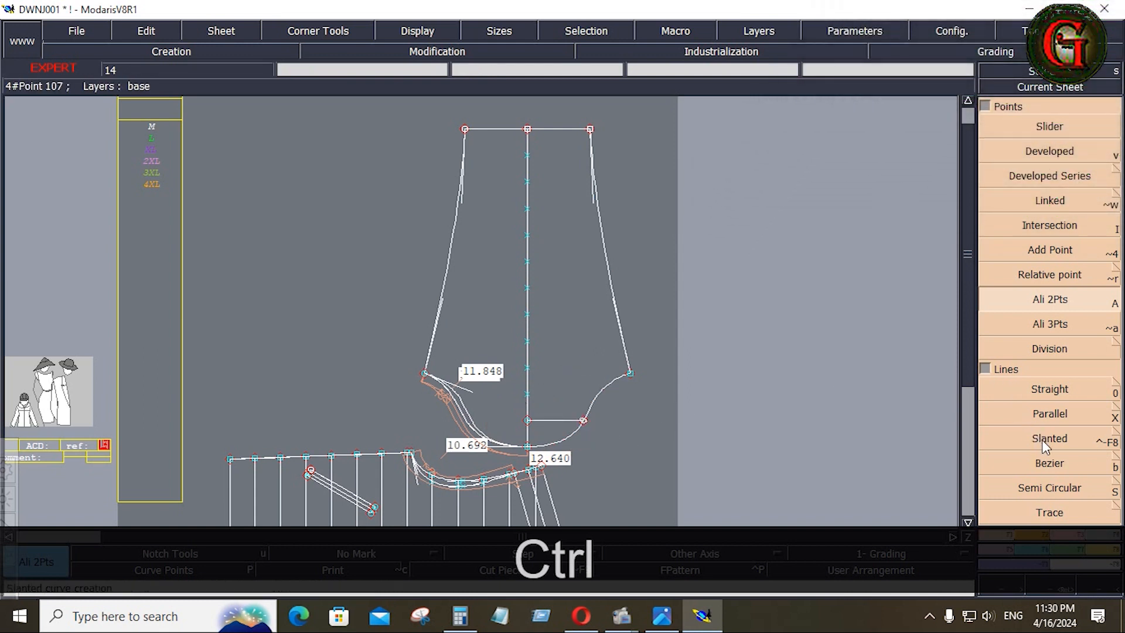
- Draw Bezier lines from the centre line's next two division points up, one to the cap curve and one past the mirrored underarm corner
{"action": "left_click", "coordinate": [1050, 467]}
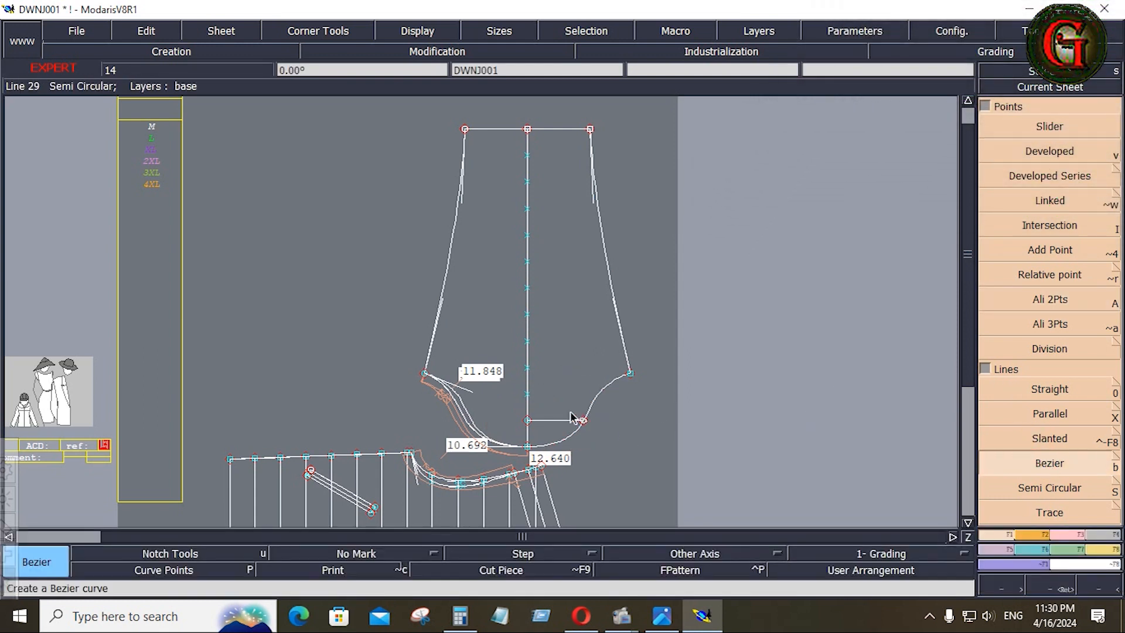
{"action": "left_click", "coordinate": [528, 394]}
{"action": "left_click", "coordinate": [599, 393], "text": "ctrl"}
{"action": "left_click", "coordinate": [528, 368]}
{"action": "left_click", "coordinate": [631, 373], "text": "ctrl"}
{"action": "key", "text": "ctrl+z"}
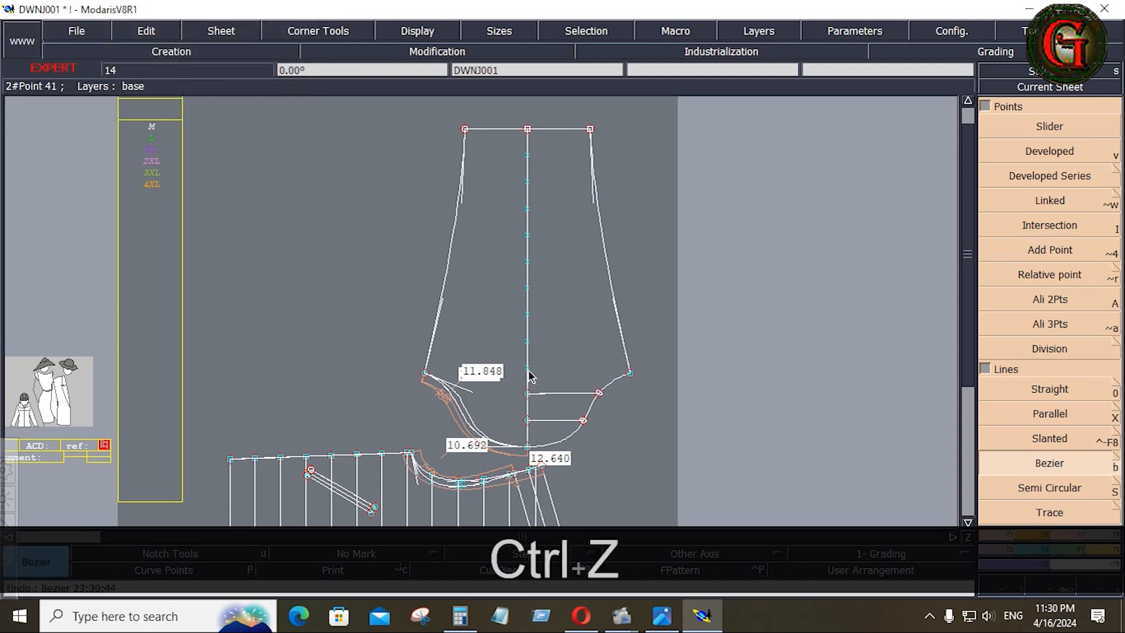
{"action": "left_click", "coordinate": [528, 368]}
{"action": "left_click", "coordinate": [683, 368], "text": "ctrl"}
- Draw horizontal Bezier lines from the remaining eight division points on the sleeve's centre line to the mirrored side seam
{"action": "left_click", "coordinate": [528, 339]}
{"action": "left_click", "coordinate": [623, 339], "text": "ctrl"}
{"action": "left_click", "coordinate": [528, 315]}
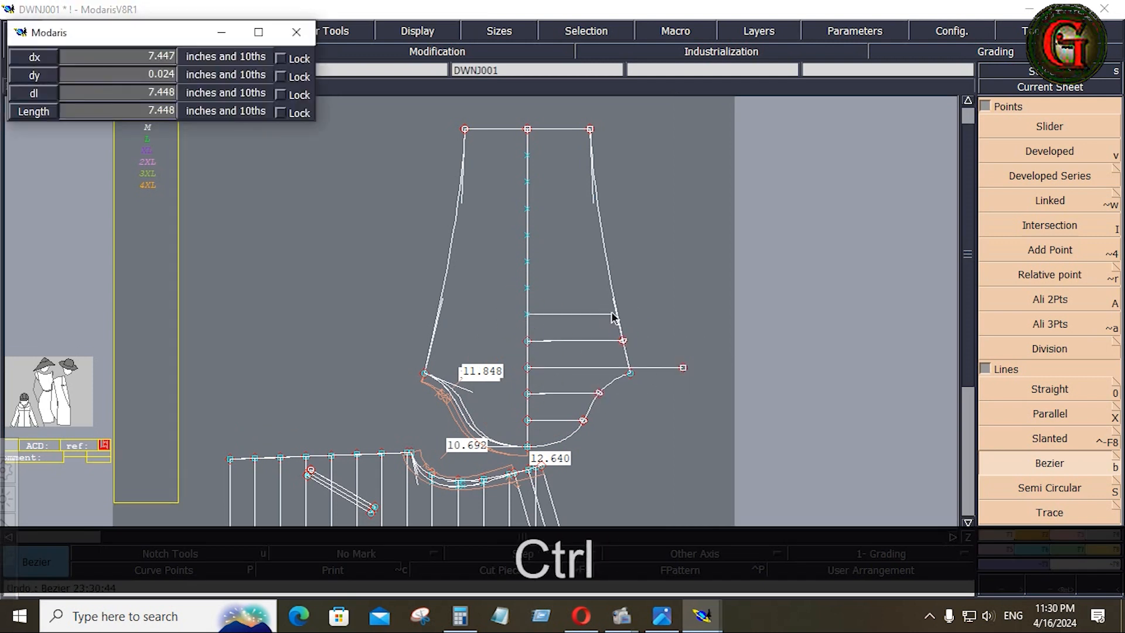
{"action": "left_click", "coordinate": [617, 314], "text": "ctrl"}
{"action": "left_click", "coordinate": [528, 288]}
{"action": "left_click", "coordinate": [612, 287], "text": "ctrl"}
{"action": "left_click", "coordinate": [528, 261]}
{"action": "left_click", "coordinate": [607, 261], "text": "ctrl"}
{"action": "left_click", "coordinate": [527, 235]}
{"action": "left_click", "coordinate": [602, 235], "text": "ctrl"}
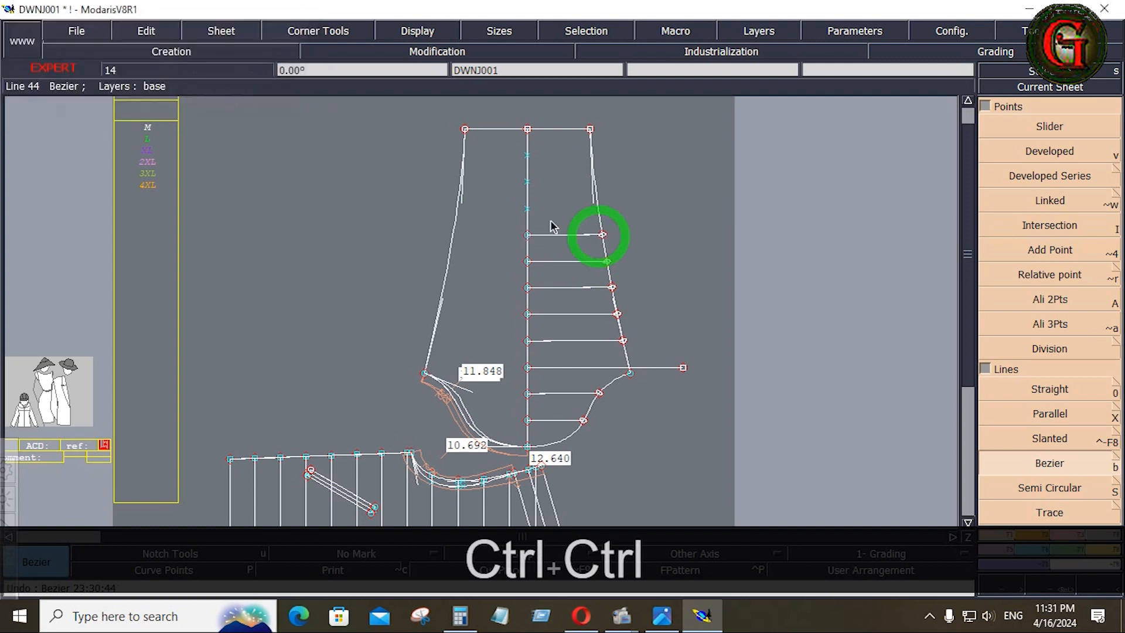
{"action": "left_click", "coordinate": [527, 209]}
{"action": "left_click", "coordinate": [598, 209], "text": "ctrl"}
{"action": "left_click", "coordinate": [528, 182]}
{"action": "left_click", "coordinate": [595, 182], "text": "ctrl"}
{"action": "left_click", "coordinate": [527, 155]}
{"action": "left_click", "coordinate": [592, 155], "text": "ctrl"}
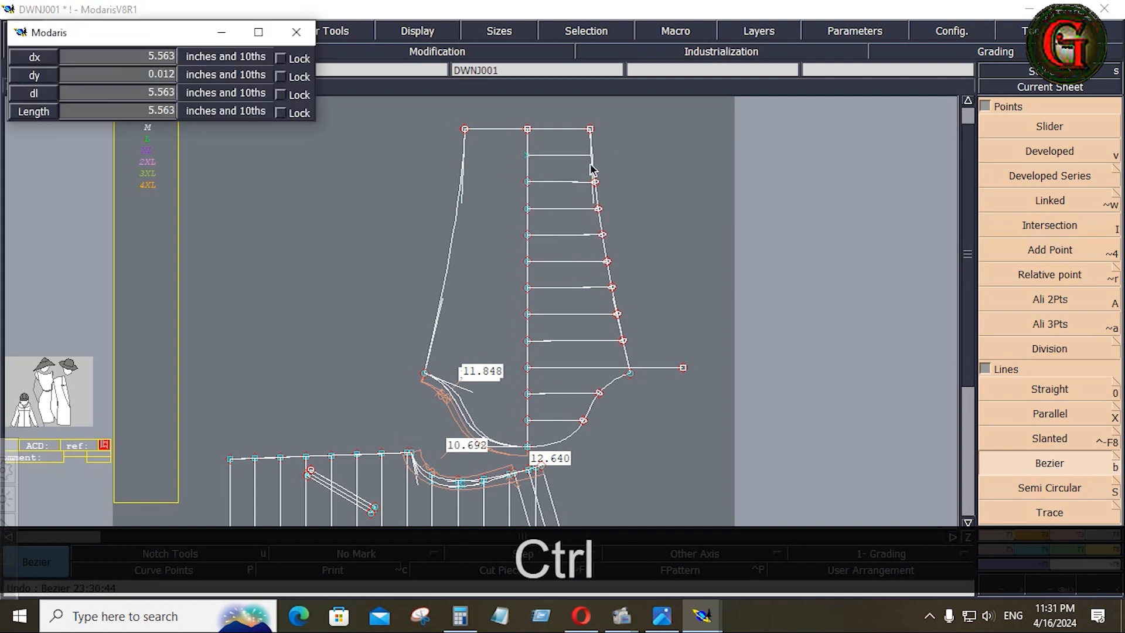
- Align the end points of the horizontal lines with their division points on the sleeve's centre line using Ali 2Pts
{"action": "left_click", "coordinate": [1063, 532]}
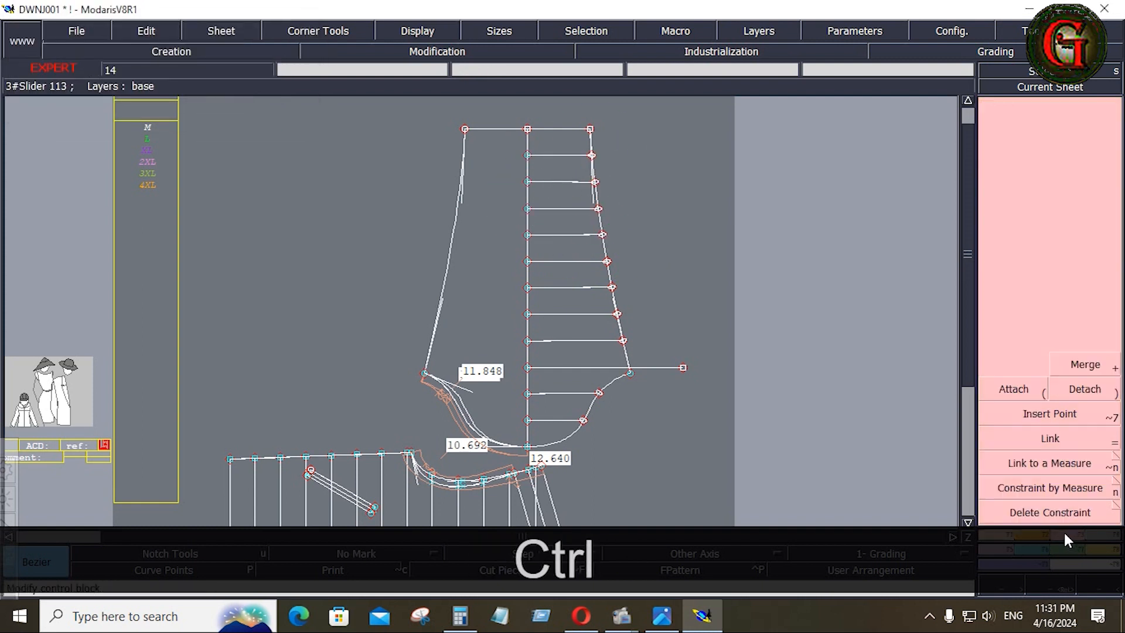
{"action": "left_click", "coordinate": [1031, 232]}
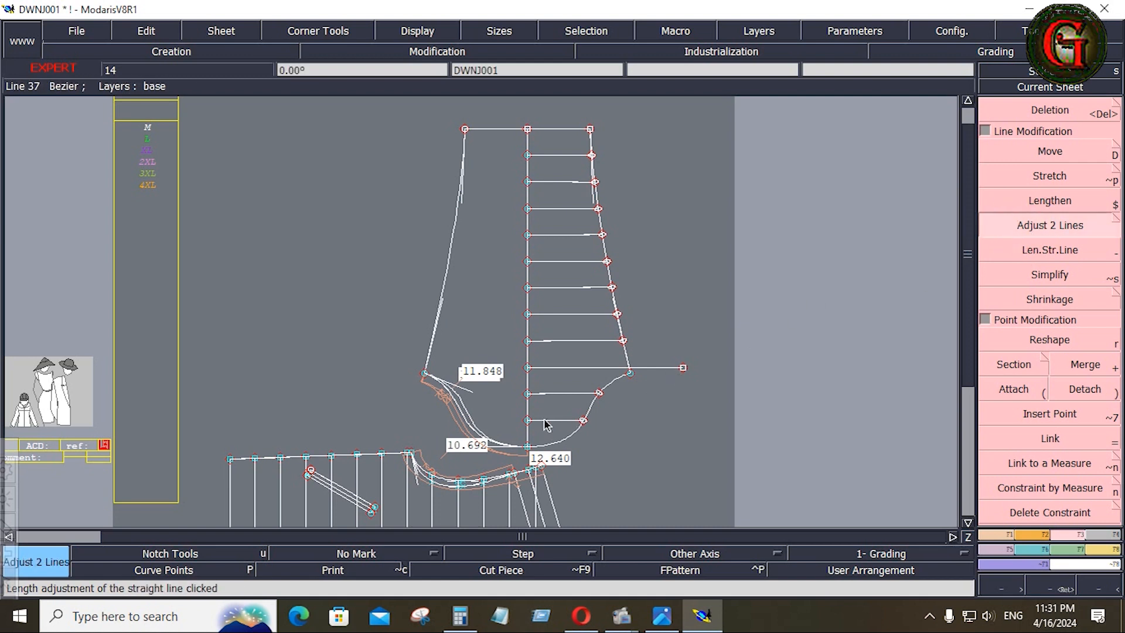
{"action": "left_click", "coordinate": [994, 537]}
{"action": "left_click", "coordinate": [1048, 307]}
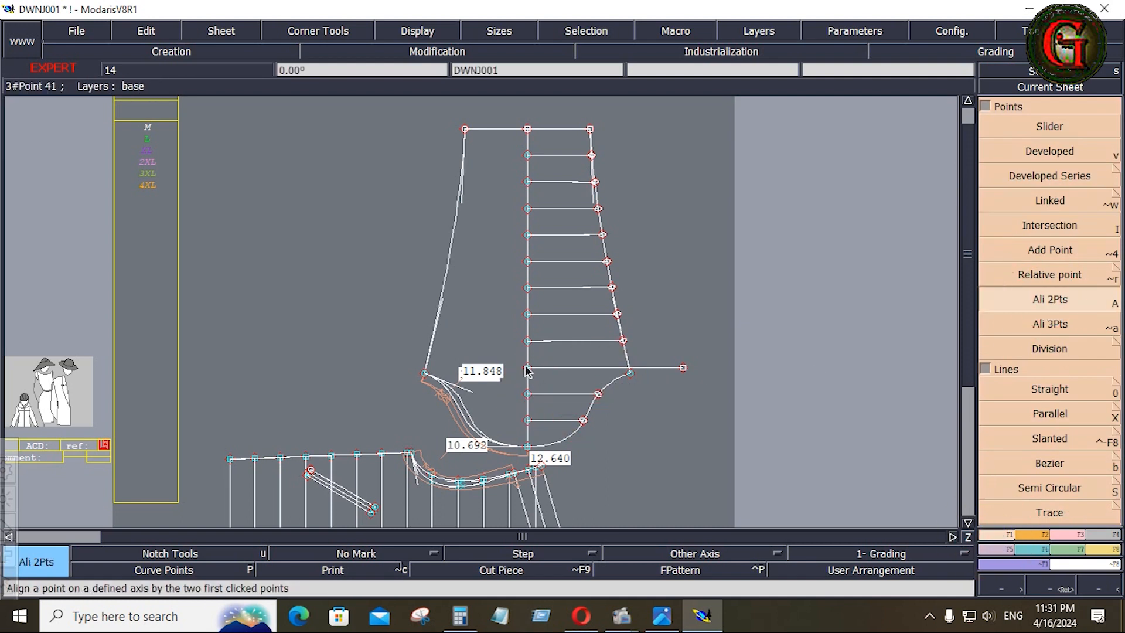
{"action": "left_click", "coordinate": [542, 340]}
{"action": "left_click", "coordinate": [620, 335]}
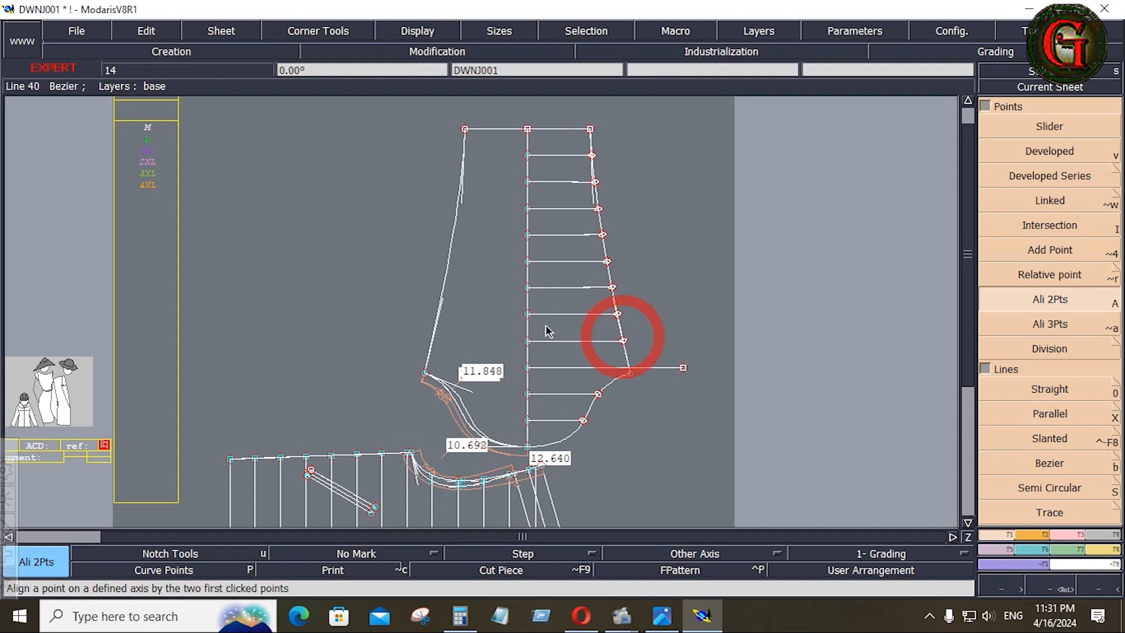
{"action": "left_click", "coordinate": [618, 312]}
{"action": "left_click", "coordinate": [543, 287]}
{"action": "left_click", "coordinate": [611, 290]}
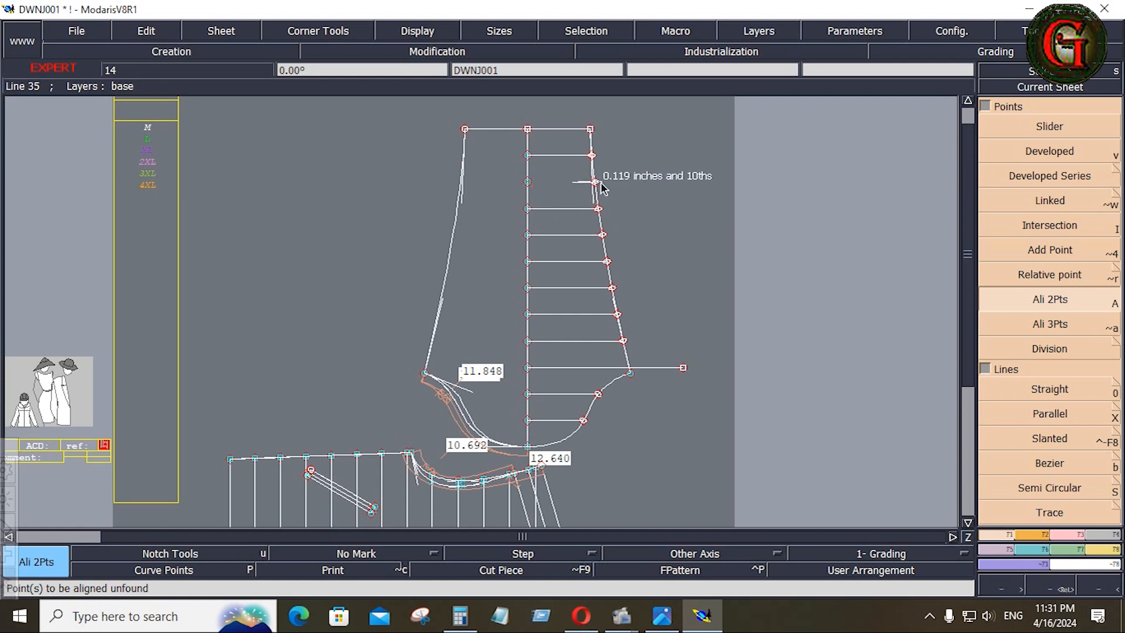
- Insert the end points of the eight upper horizontal lines into the mirrored side seam curve with Insert Point
{"action": "left_click", "coordinate": [1058, 535]}
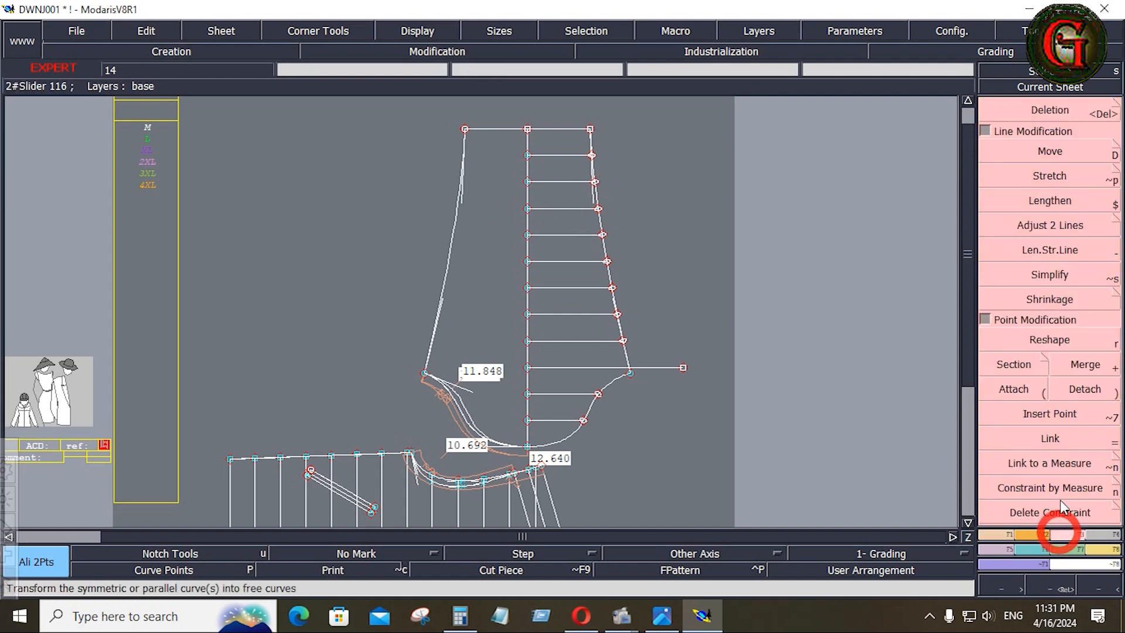
{"action": "left_click", "coordinate": [1058, 417]}
{"action": "left_click", "coordinate": [624, 342]}
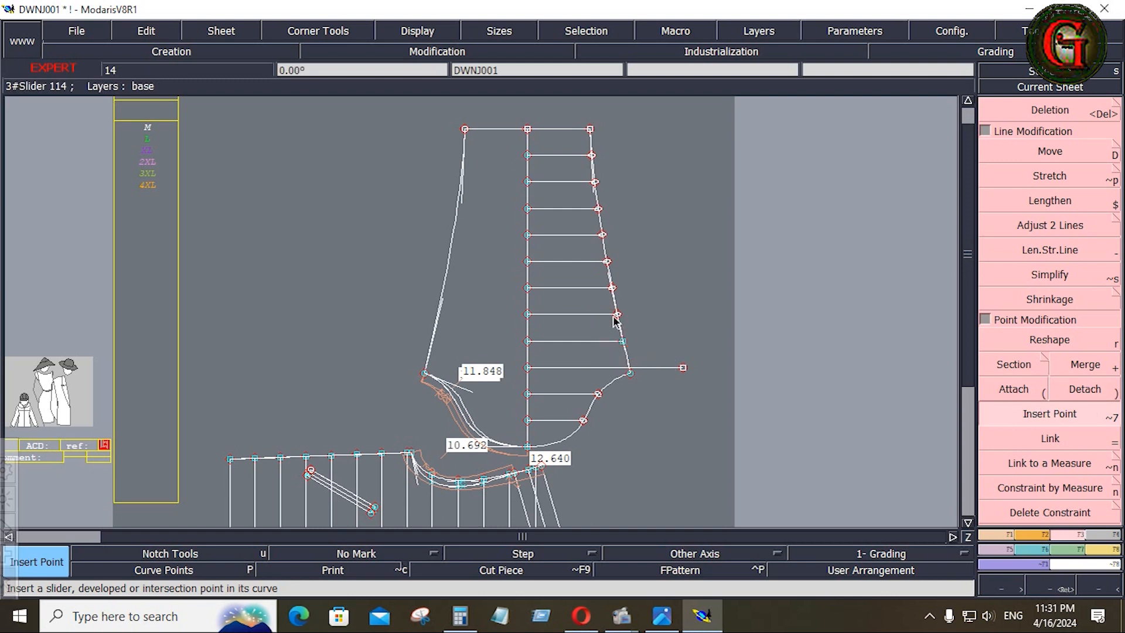
{"action": "left_click", "coordinate": [615, 312]}
{"action": "left_click", "coordinate": [611, 287]}
{"action": "left_click", "coordinate": [607, 261]}
{"action": "left_click", "coordinate": [603, 235]}
{"action": "left_click", "coordinate": [598, 209]}
{"action": "left_click", "coordinate": [595, 181]}
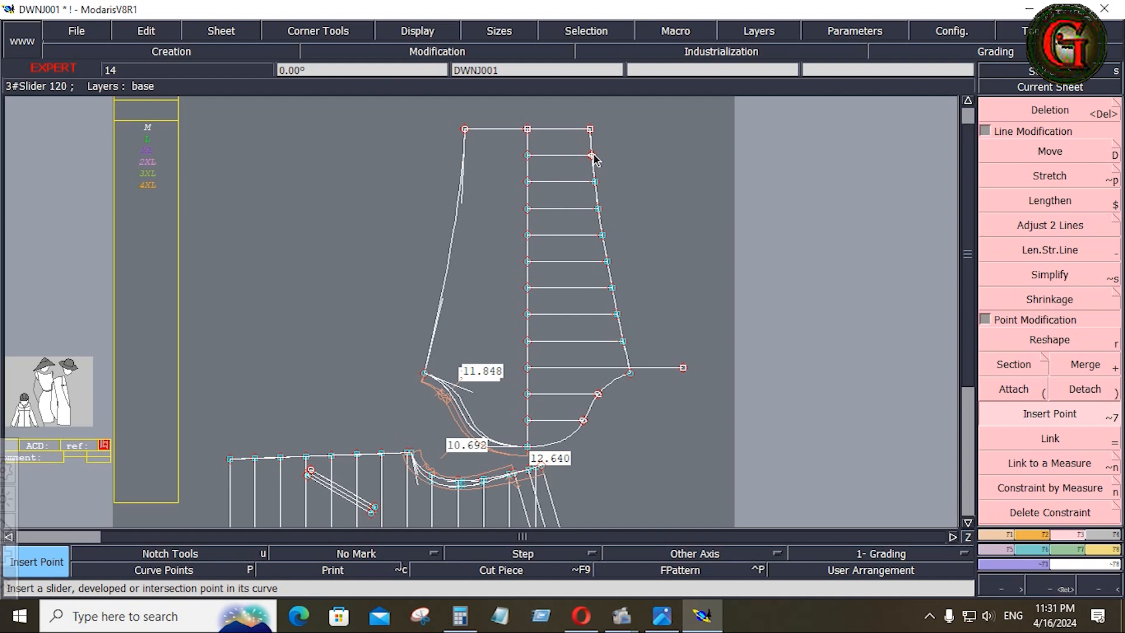
{"action": "left_click", "coordinate": [592, 155]}
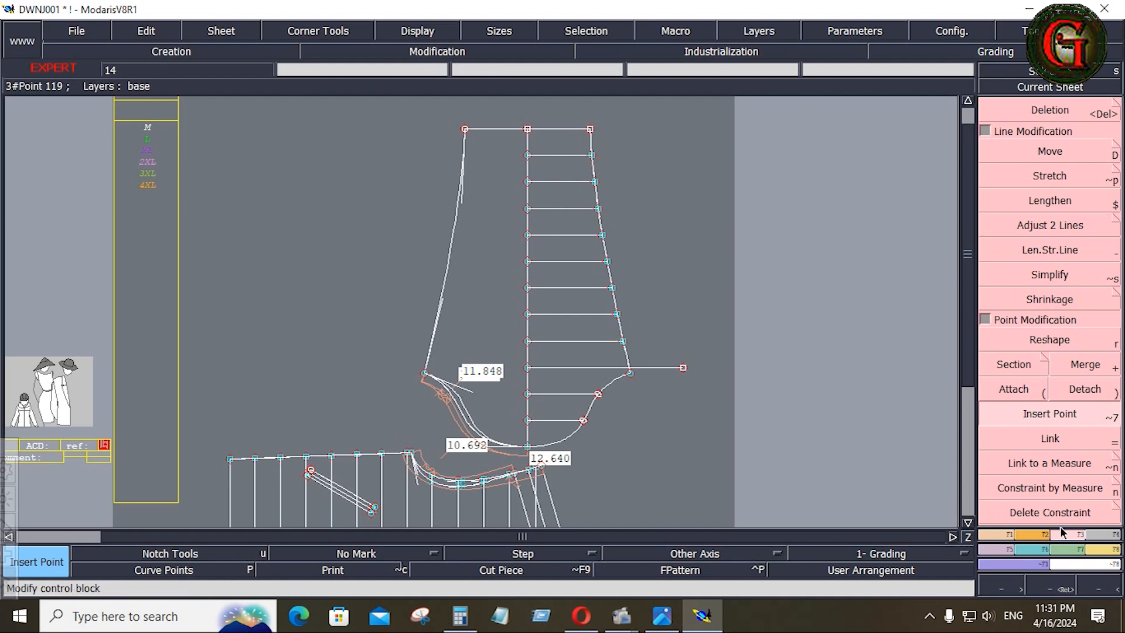
- Trim the overlong horizontal line to the mirrored sleeve outline and insert the end points of the two cap lines into the mirrored cap curve
{"action": "left_click", "coordinate": [1049, 225]}
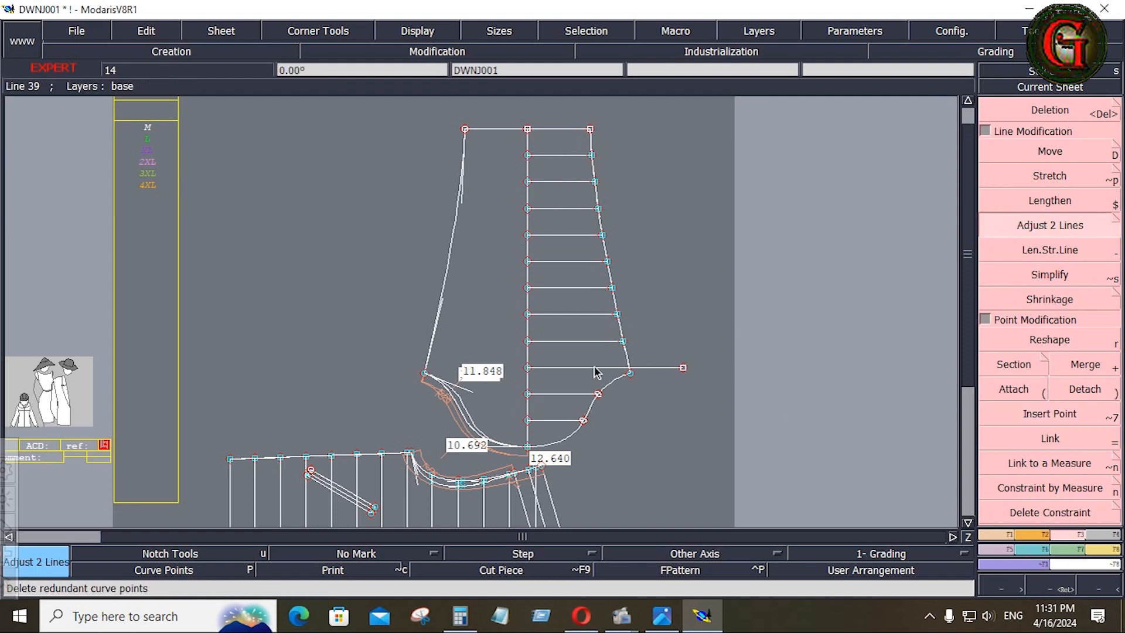
{"action": "left_click", "coordinate": [628, 359]}
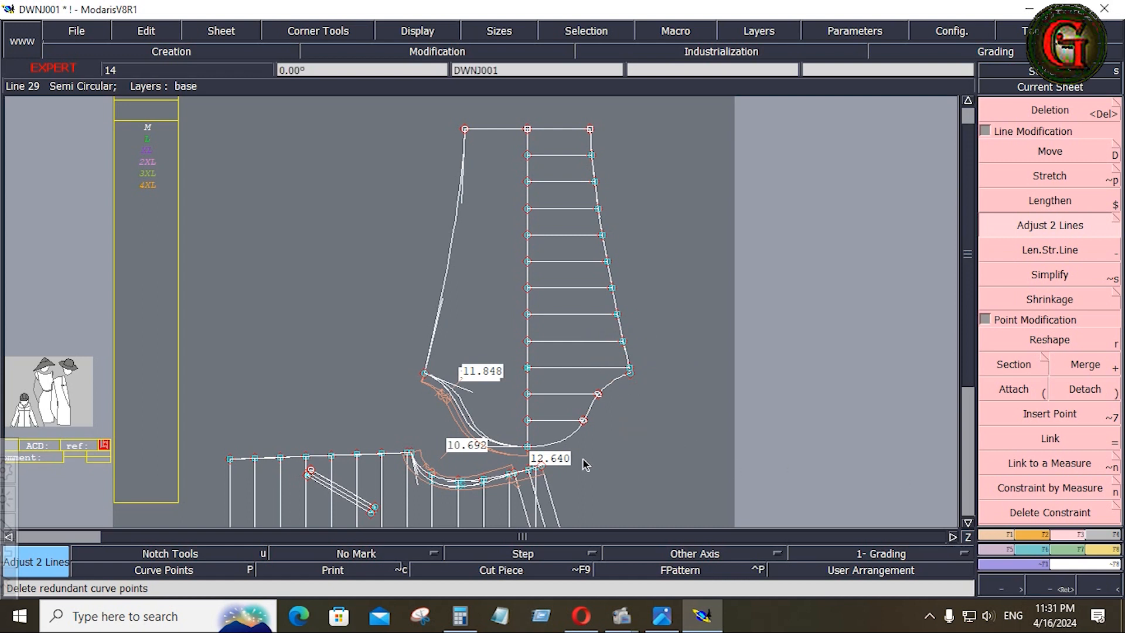
{"action": "left_click", "coordinate": [1034, 415]}
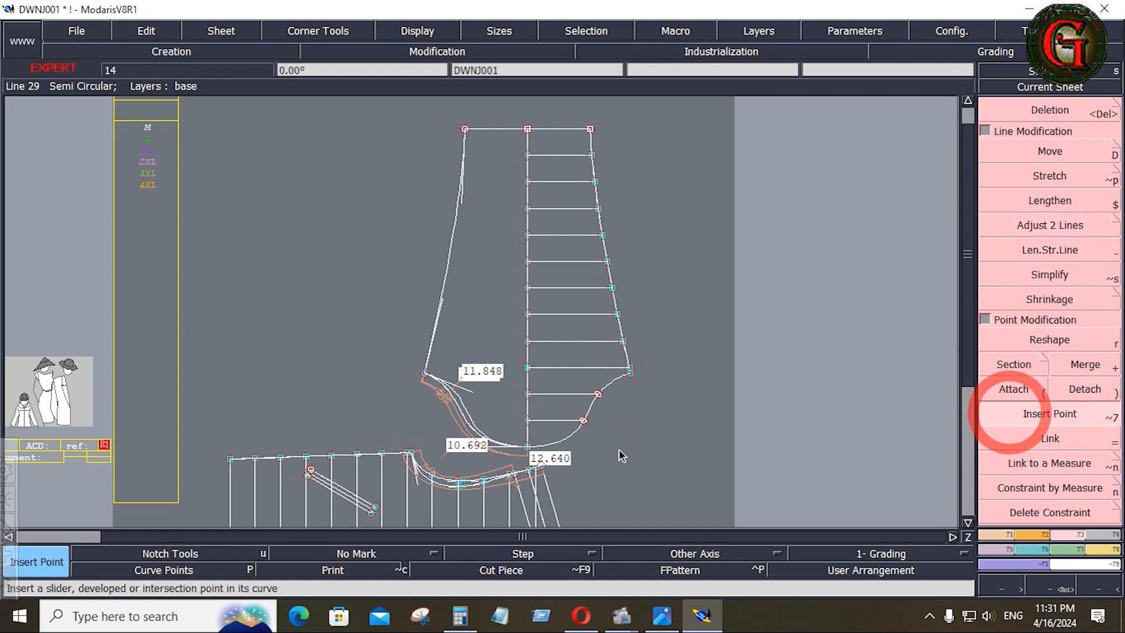
{"action": "left_click", "coordinate": [584, 422]}
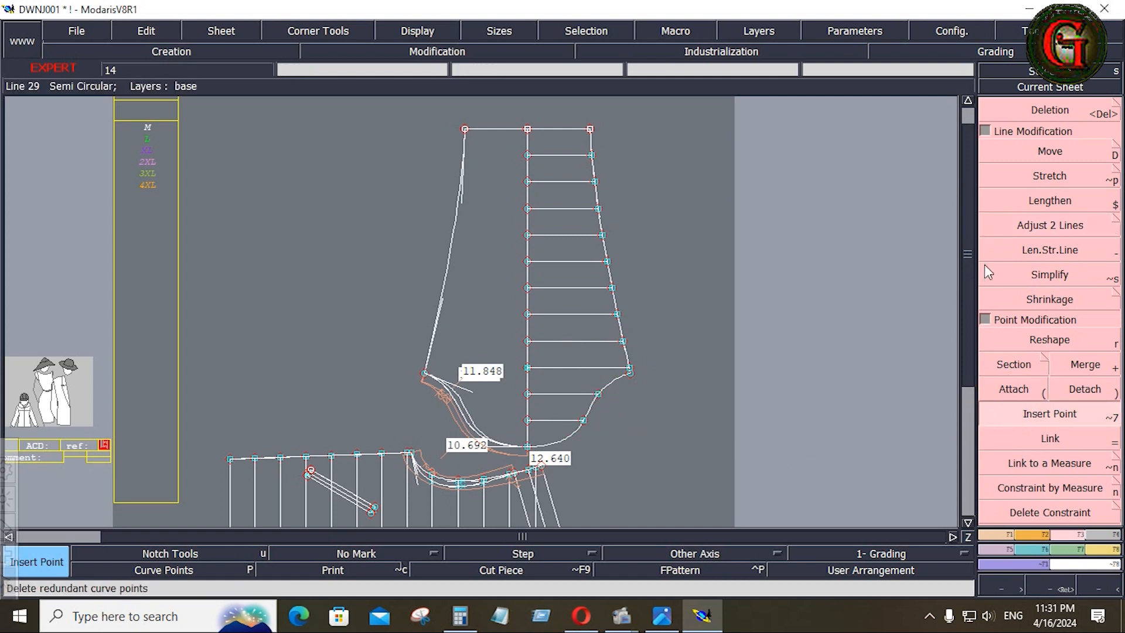
- Extend the two horizontal lines in the sleeve cap across the centre line to the original outer cap curve with Adjust 2 Lines
{"action": "left_click", "coordinate": [1049, 225]}
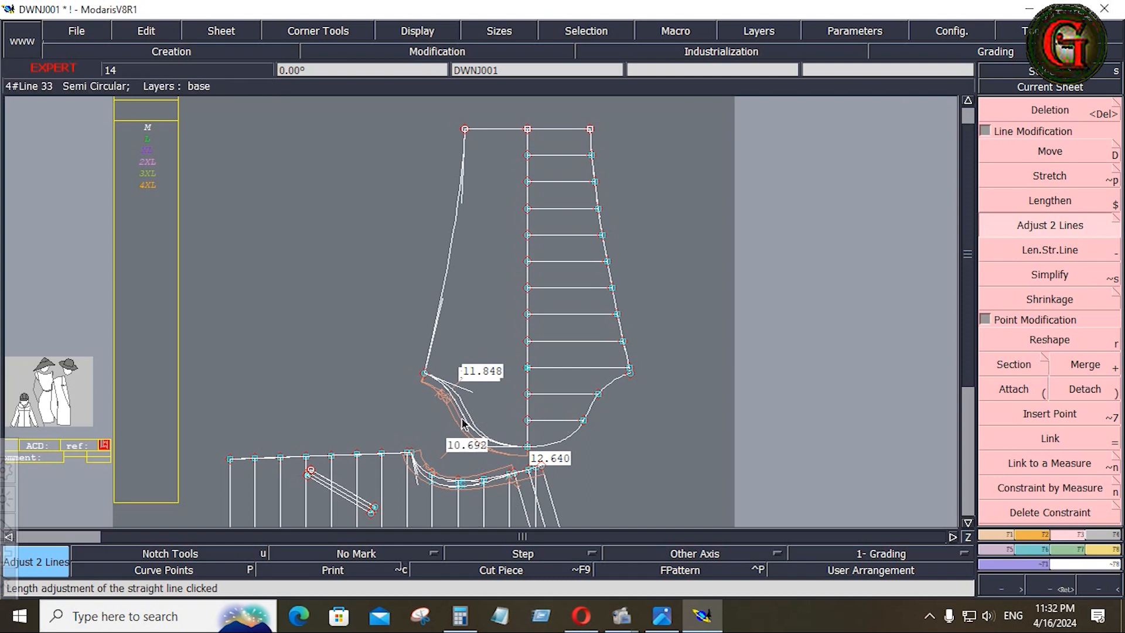
{"action": "key", "text": "Return"}
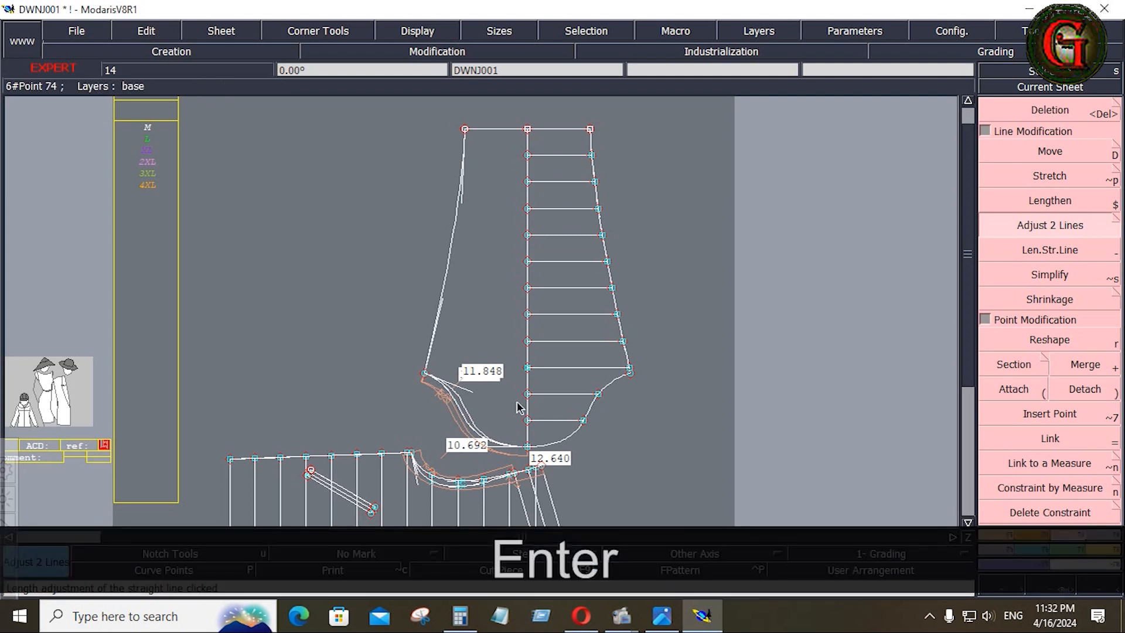
{"action": "left_click", "coordinate": [516, 409]}
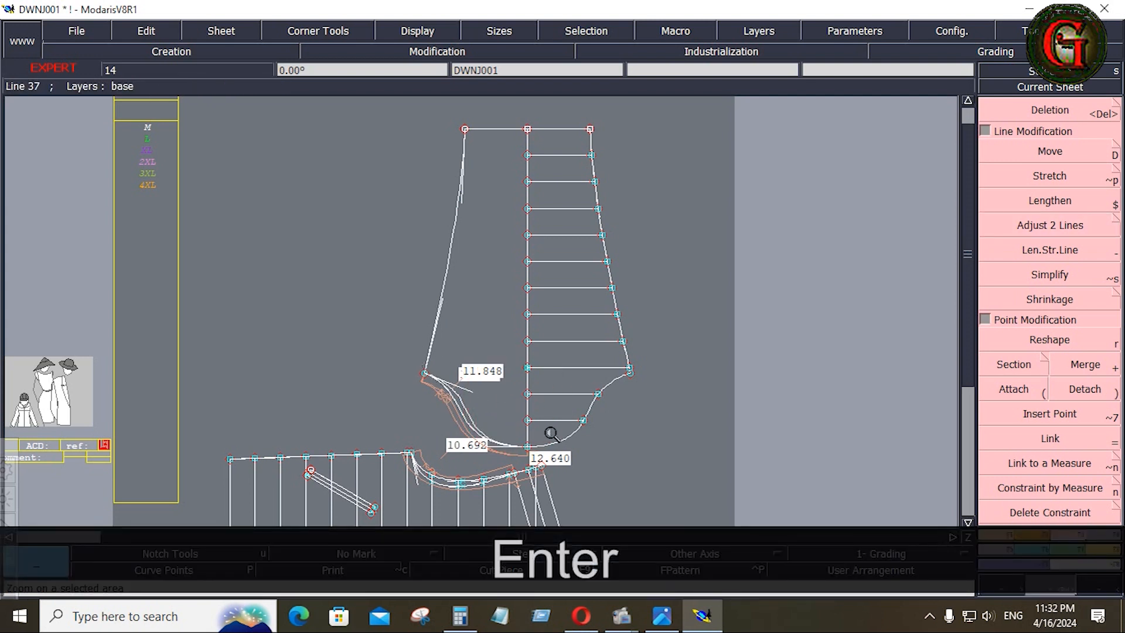
{"action": "left_click", "coordinate": [585, 455]}
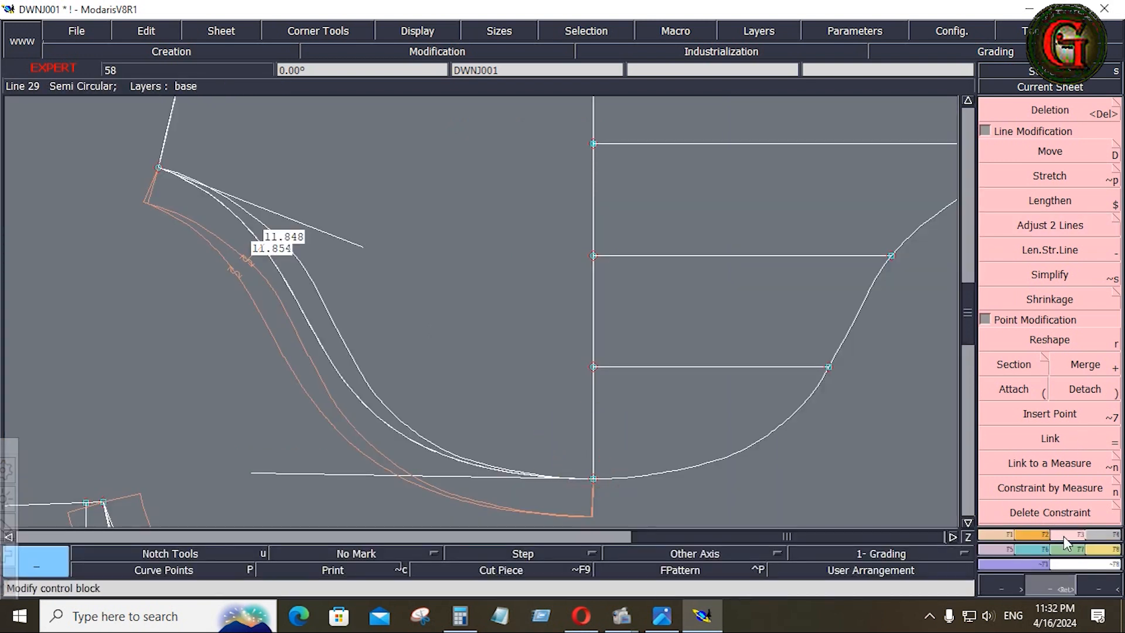
{"action": "left_click", "coordinate": [1050, 225]}
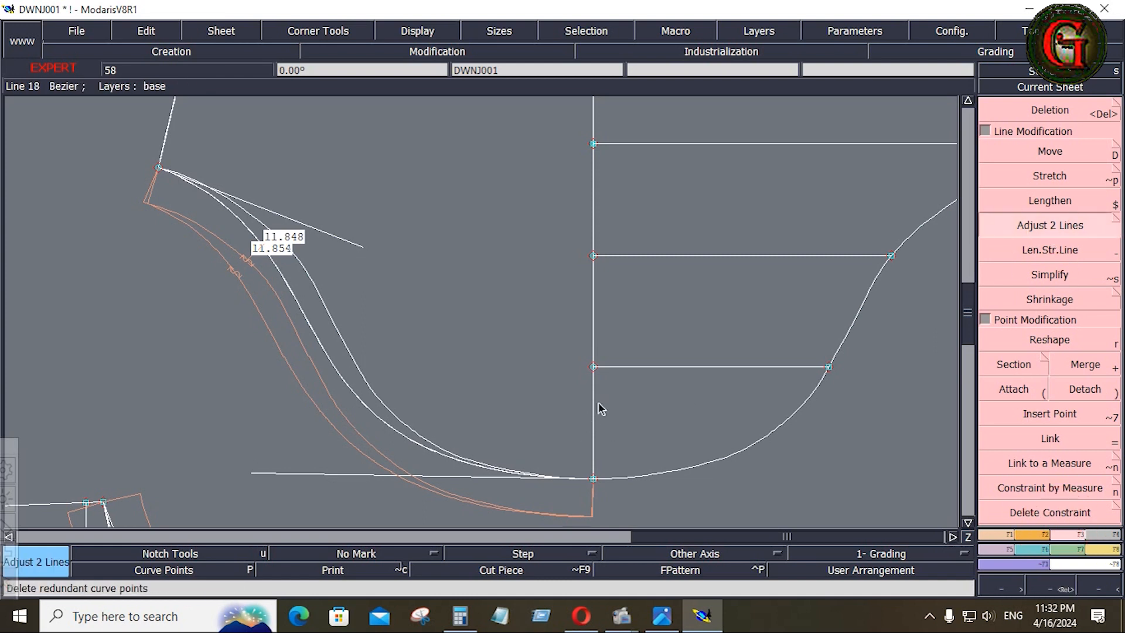
{"action": "left_click", "coordinate": [635, 368]}
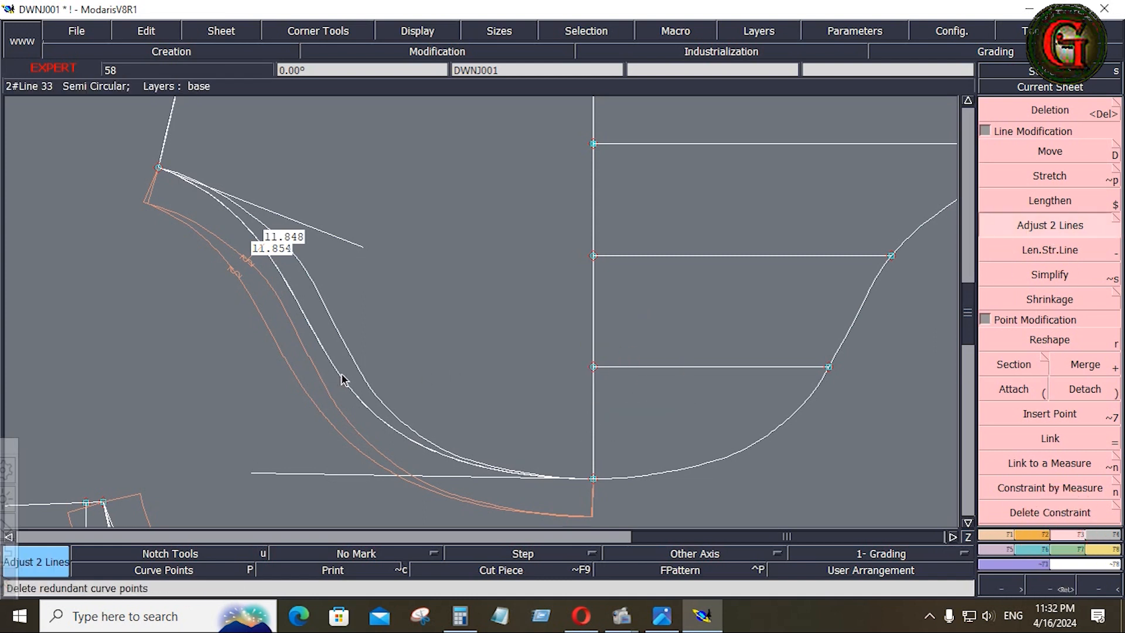
{"action": "left_click", "coordinate": [341, 377]}
{"action": "left_click", "coordinate": [634, 258]}
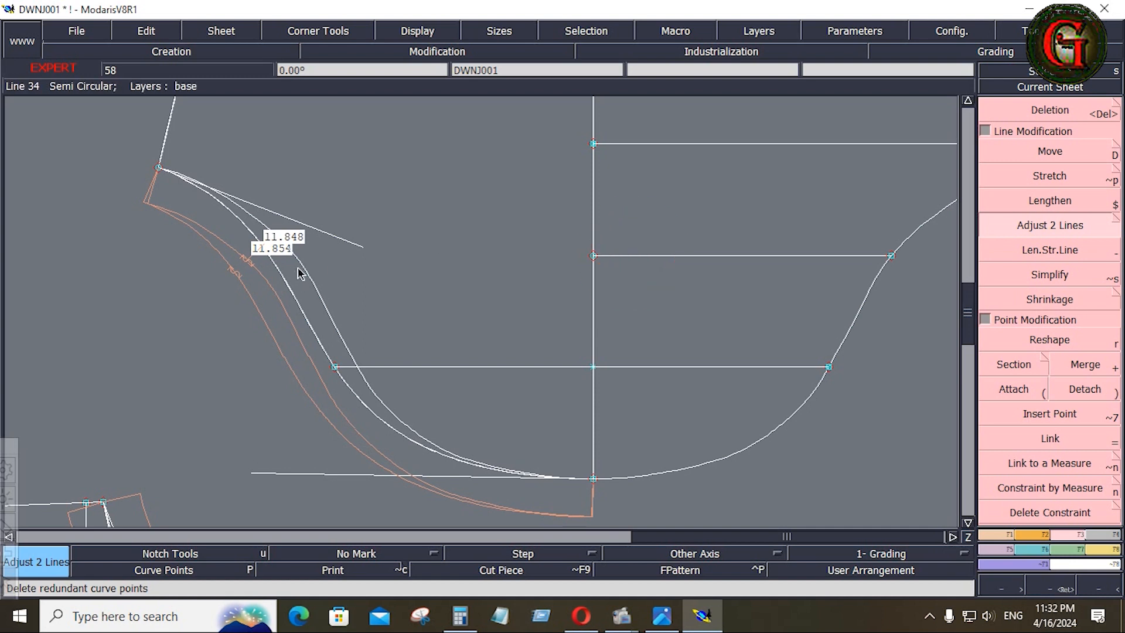
{"action": "left_click", "coordinate": [278, 269]}
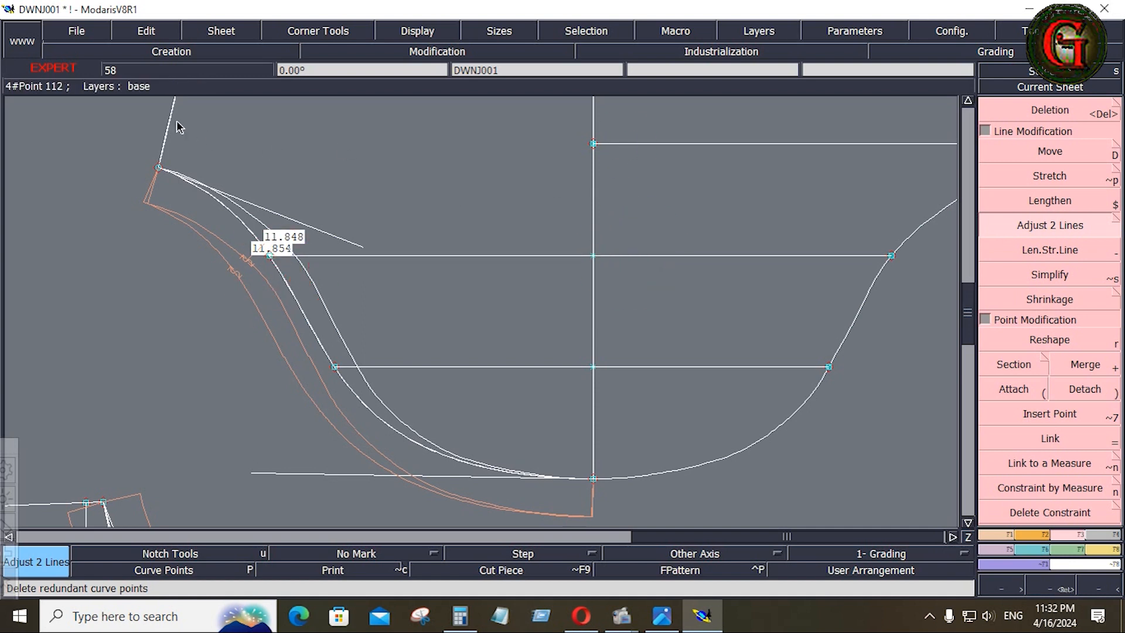
- Extend the remaining horizontal lines across the centre line to the sleeve's original side seam with Adjust 2 Lines
{"action": "key", "text": "Home"}
{"action": "left_click", "coordinate": [573, 280]}
{"action": "left_click", "coordinate": [488, 264]}
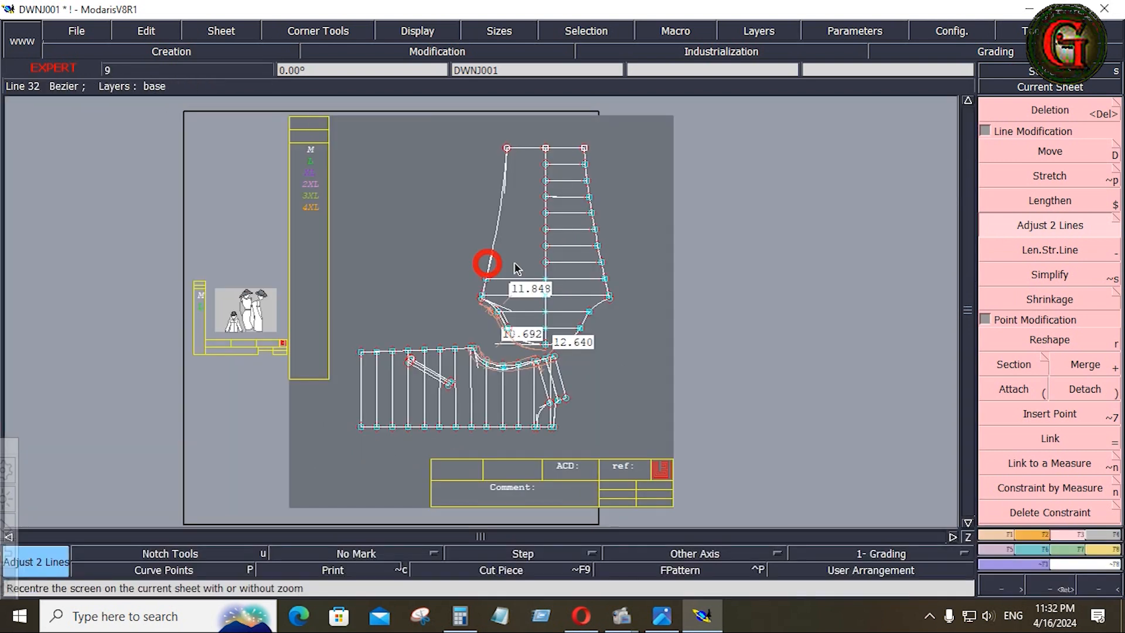
{"action": "left_click", "coordinate": [566, 261]}
{"action": "left_click", "coordinate": [492, 243]}
{"action": "left_click", "coordinate": [569, 245]}
{"action": "left_click", "coordinate": [503, 227]}
{"action": "left_click", "coordinate": [566, 228]}
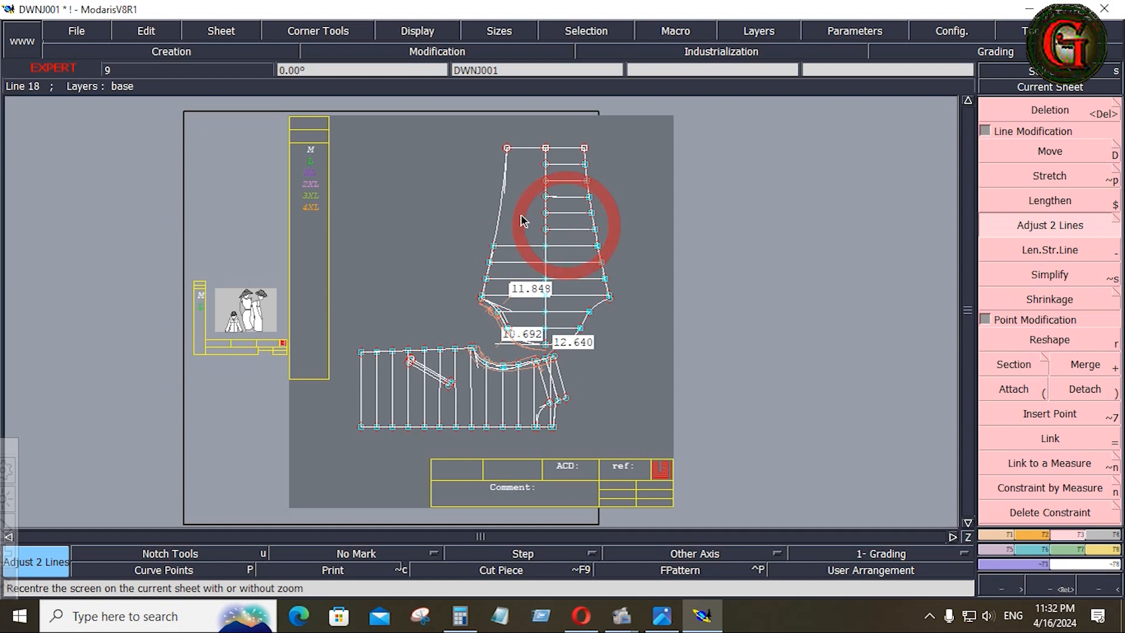
{"action": "left_click", "coordinate": [497, 222]}
{"action": "left_click", "coordinate": [560, 212]}
{"action": "left_click", "coordinate": [499, 208]}
{"action": "left_click", "coordinate": [559, 196]}
{"action": "left_click", "coordinate": [509, 200]}
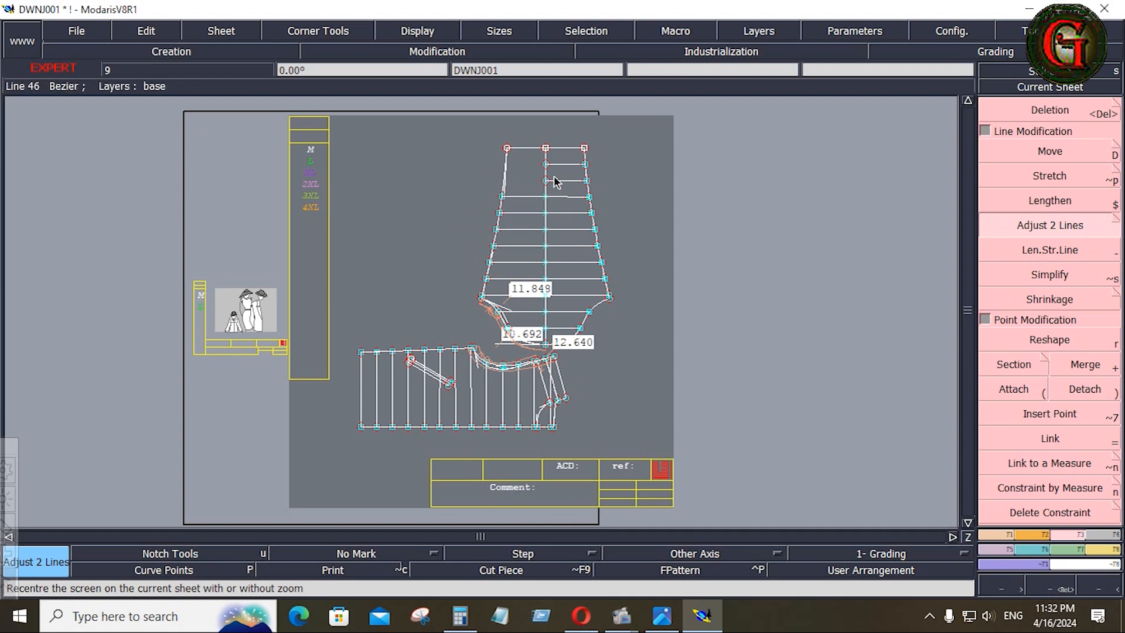
{"action": "left_click", "coordinate": [502, 179]}
{"action": "left_click", "coordinate": [505, 167]}
- Delete the sleeve's vertical centre line
{"action": "key", "text": "Delete"}
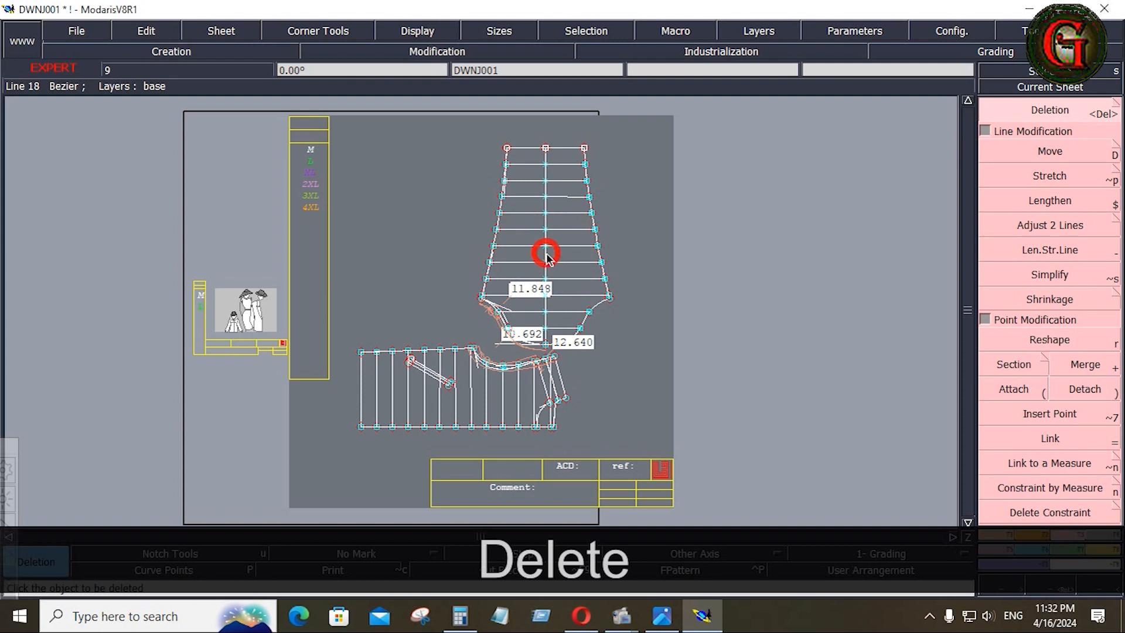
{"action": "key", "text": "Return"}
{"action": "left_click_drag", "start_coordinate": [506, 229], "coordinate": [562, 332]}
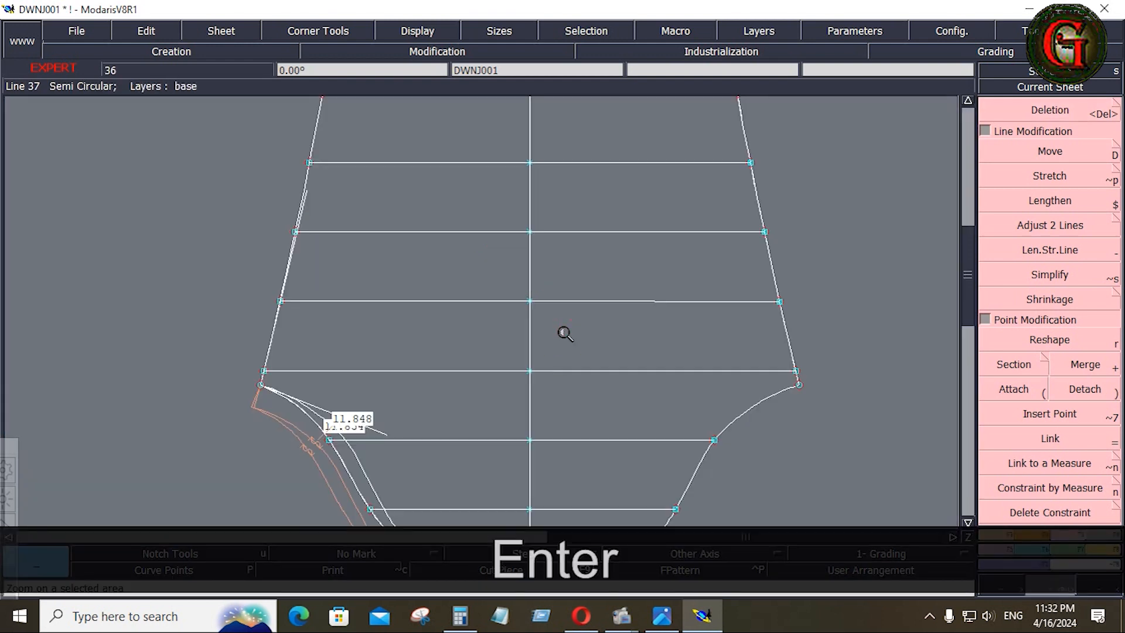
{"action": "key", "text": "Delete"}
{"action": "left_click", "coordinate": [532, 276]}
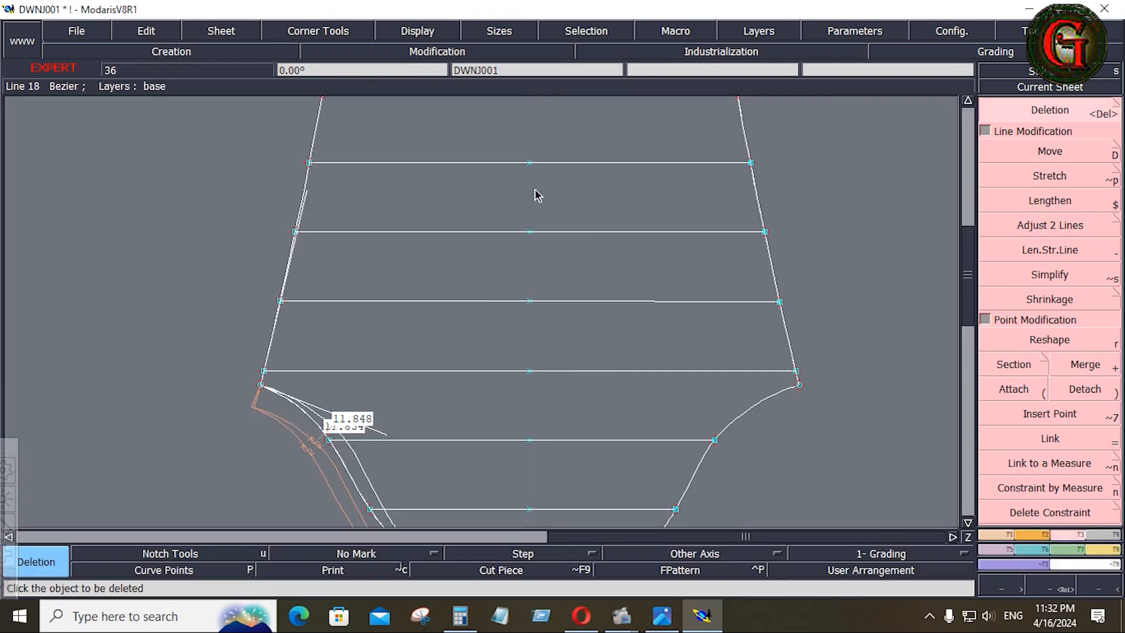
- Delete the leftover division points along the middle of the sleeve's horizontal lines
{"action": "key", "text": "Home"}
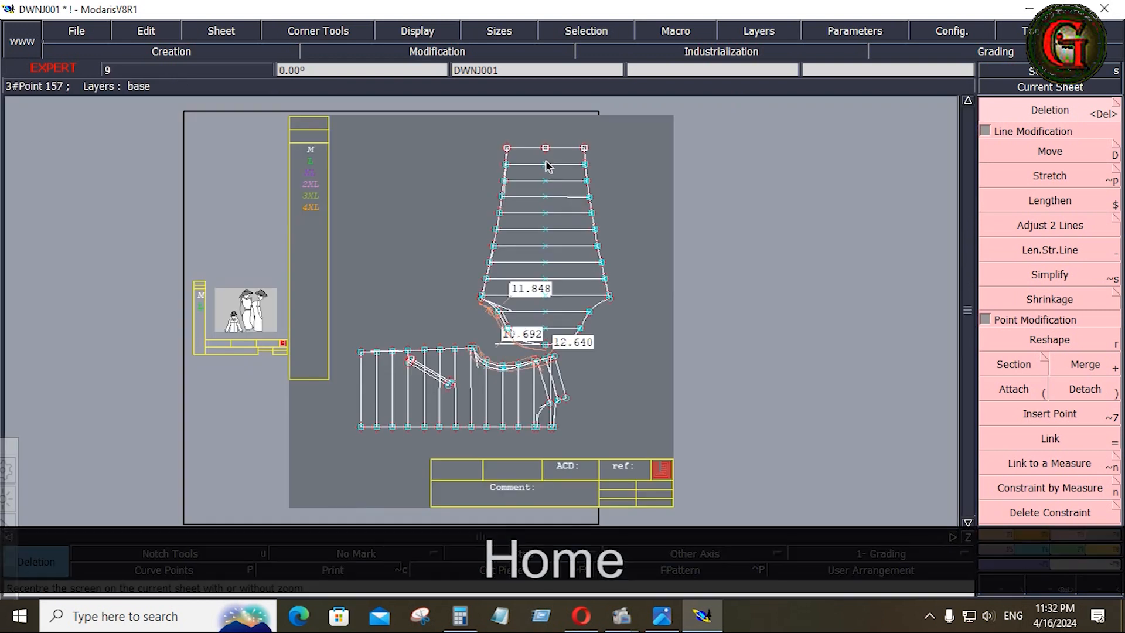
{"action": "left_click", "coordinate": [549, 336]}
{"action": "left_click", "coordinate": [547, 329]}
{"action": "right_click", "coordinate": [660, 356]}
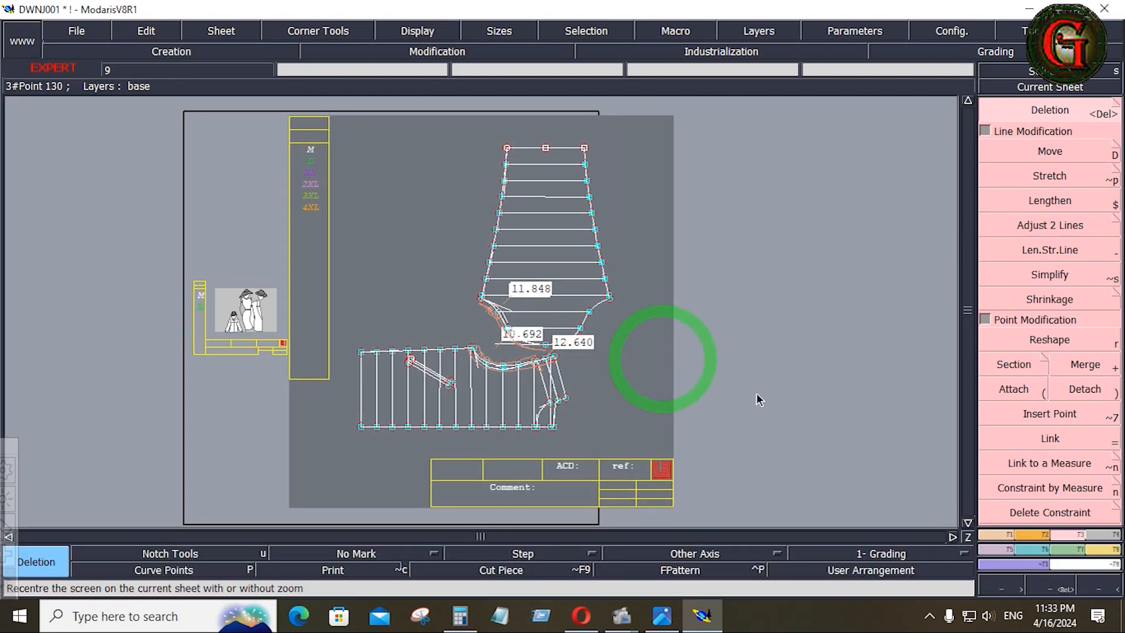
- Turn off the curve handles and hide the measures around the sleeve cap and armhole
{"action": "key", "text": "Return"}
{"action": "left_click_drag", "start_coordinate": [581, 385], "coordinate": [612, 411]}
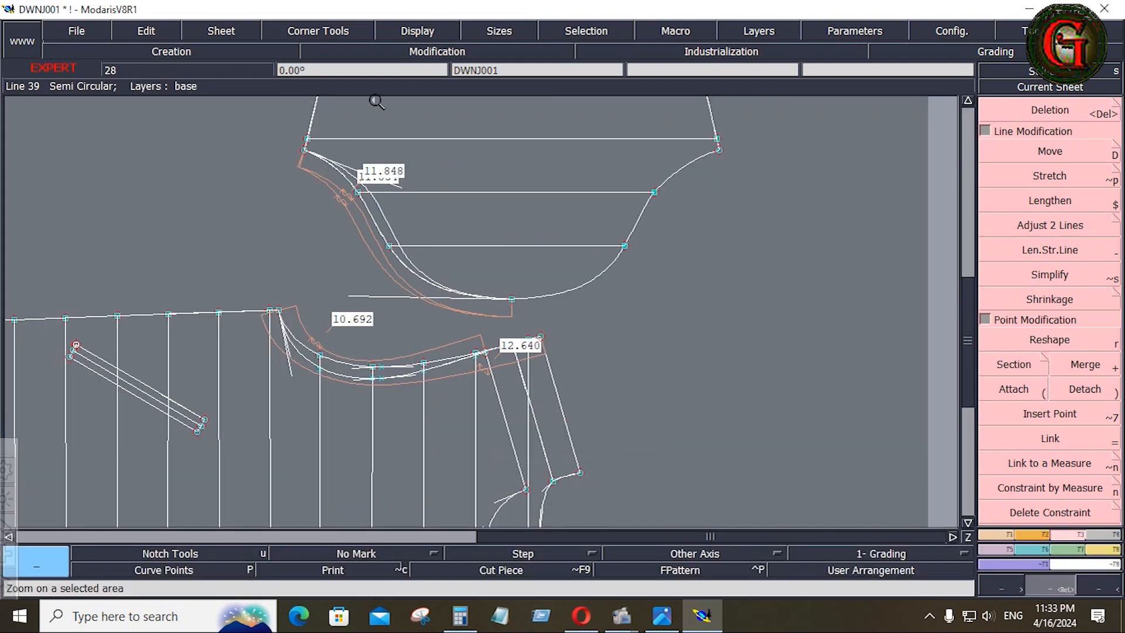
{"action": "left_click", "coordinate": [417, 30]}
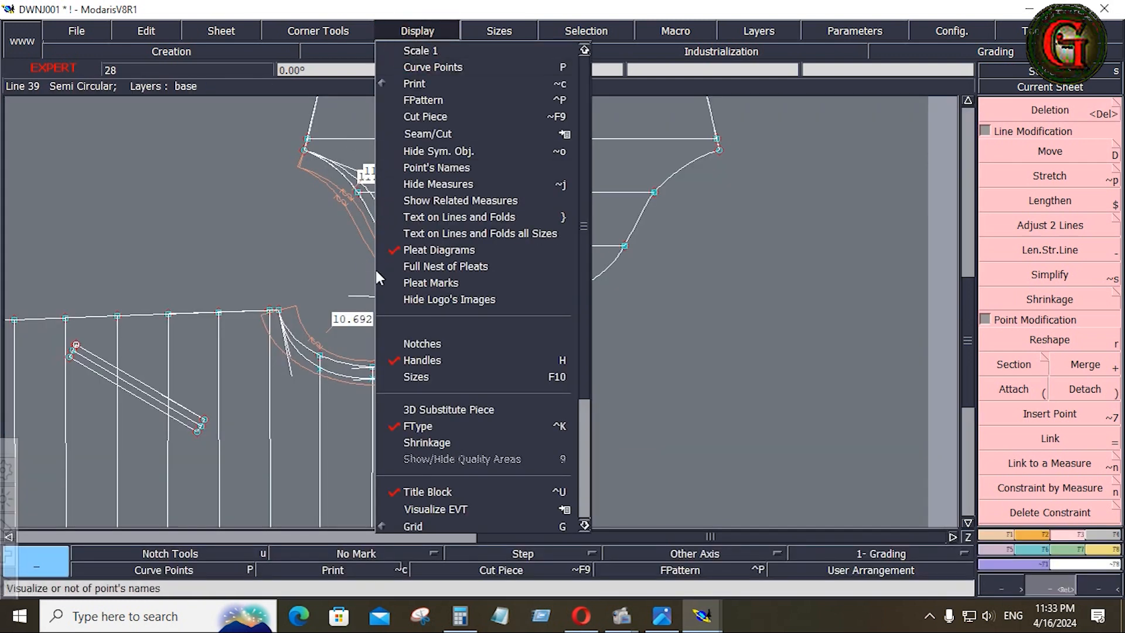
{"action": "left_click", "coordinate": [424, 360]}
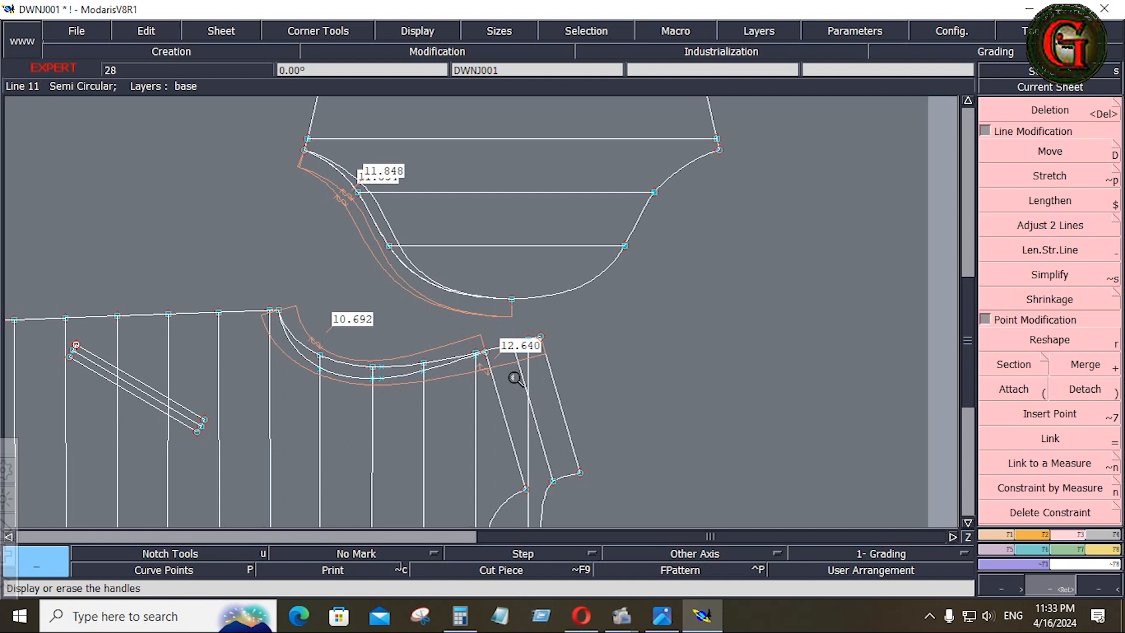
{"action": "left_click", "coordinate": [417, 30]}
{"action": "left_click", "coordinate": [437, 184]}
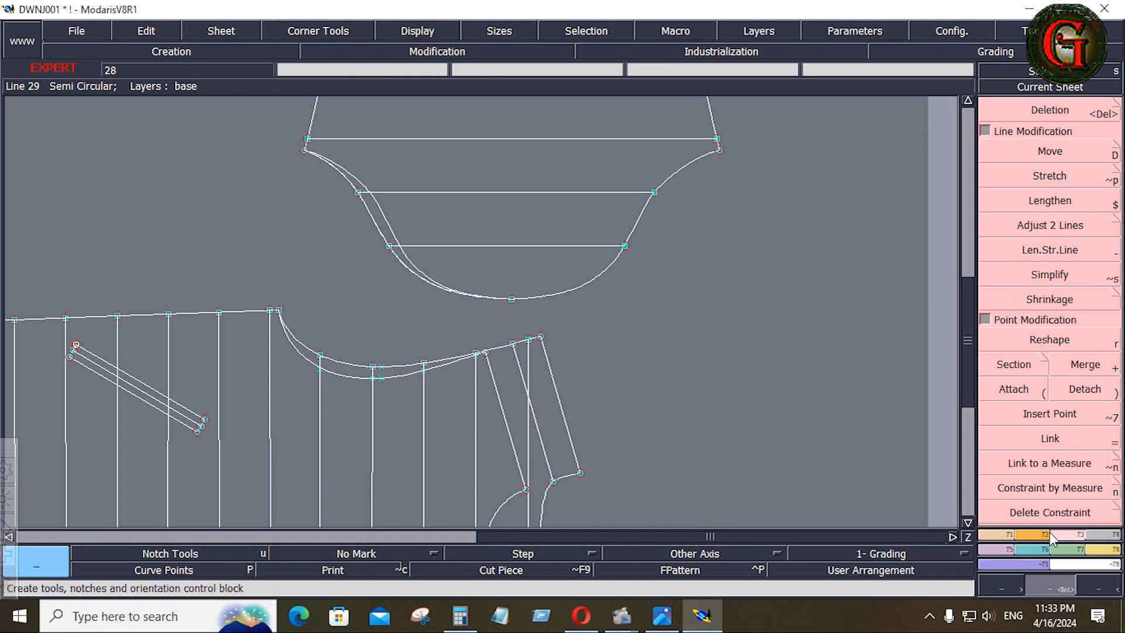
- Place notches at the sleeve cap's centre point, on the mirrored cap curve and on both original cap curves
{"action": "left_click", "coordinate": [1034, 534]}
{"action": "left_click", "coordinate": [1055, 126]}
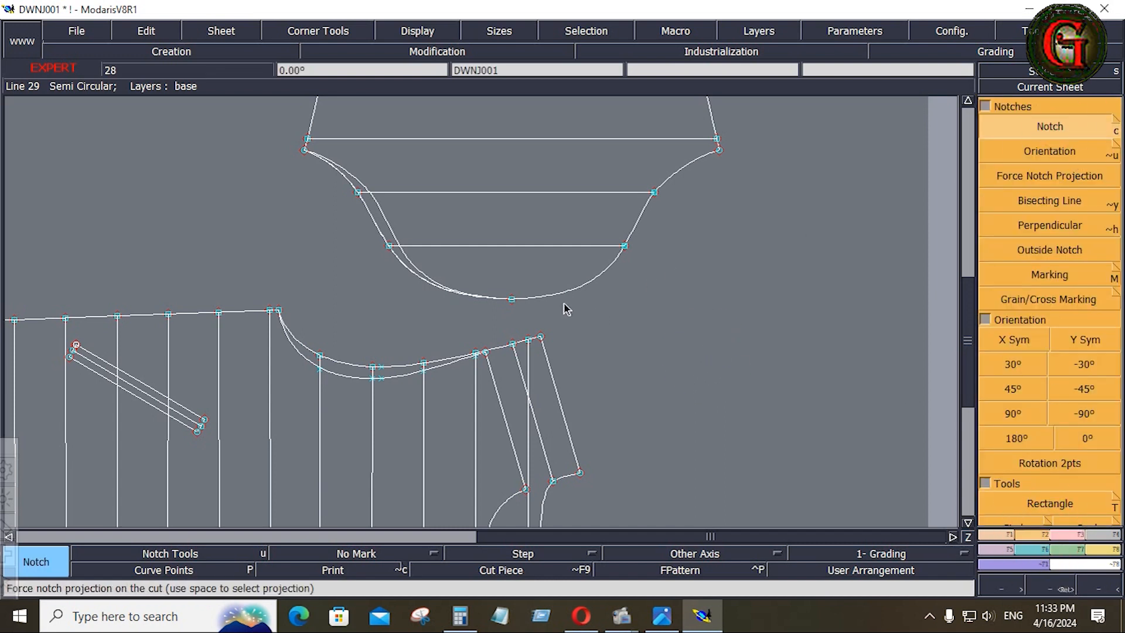
{"action": "left_click", "coordinate": [517, 300]}
{"action": "left_click", "coordinate": [1054, 148]}
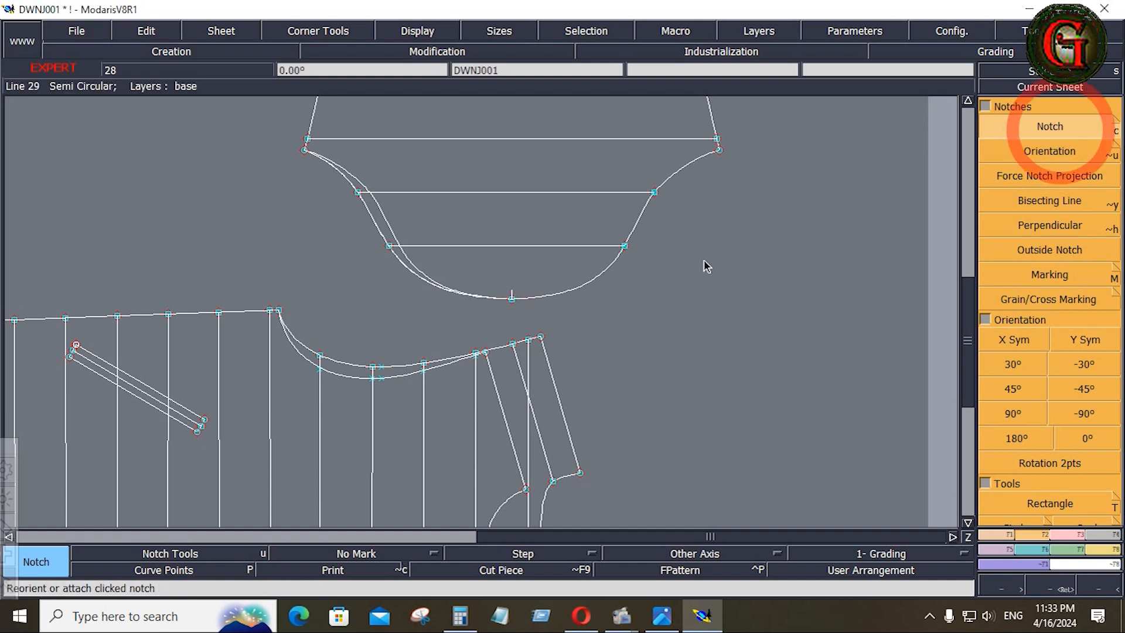
{"action": "left_click", "coordinate": [597, 275]}
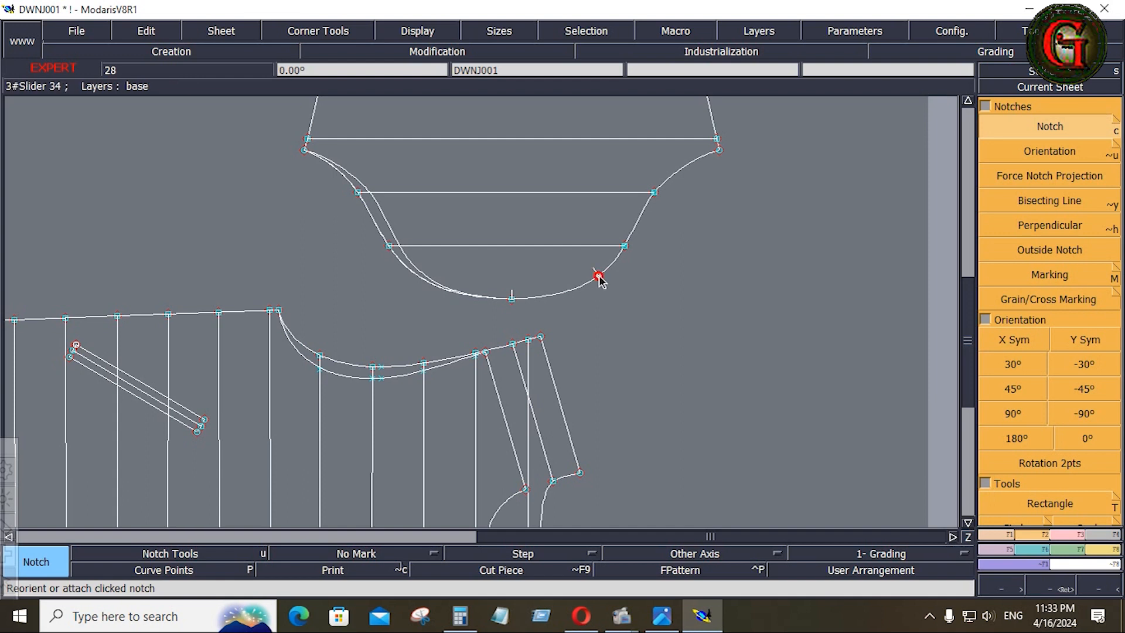
{"action": "left_click", "coordinate": [412, 273]}
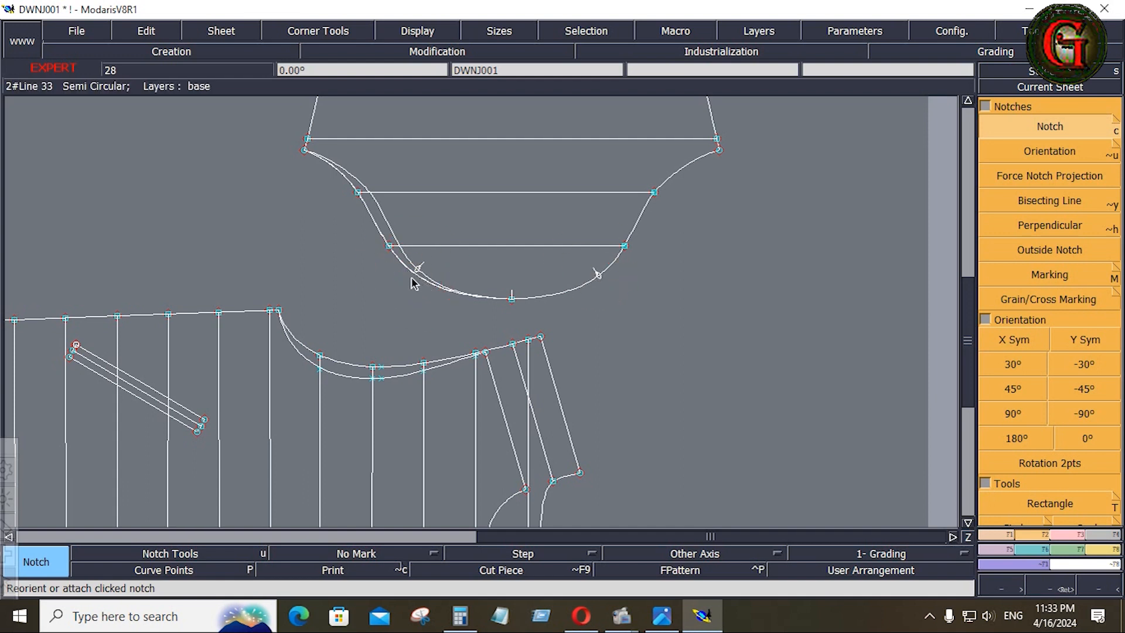
{"action": "left_click", "coordinate": [404, 269]}
{"action": "left_click", "coordinate": [411, 277]}
{"action": "key", "text": "Delete"}
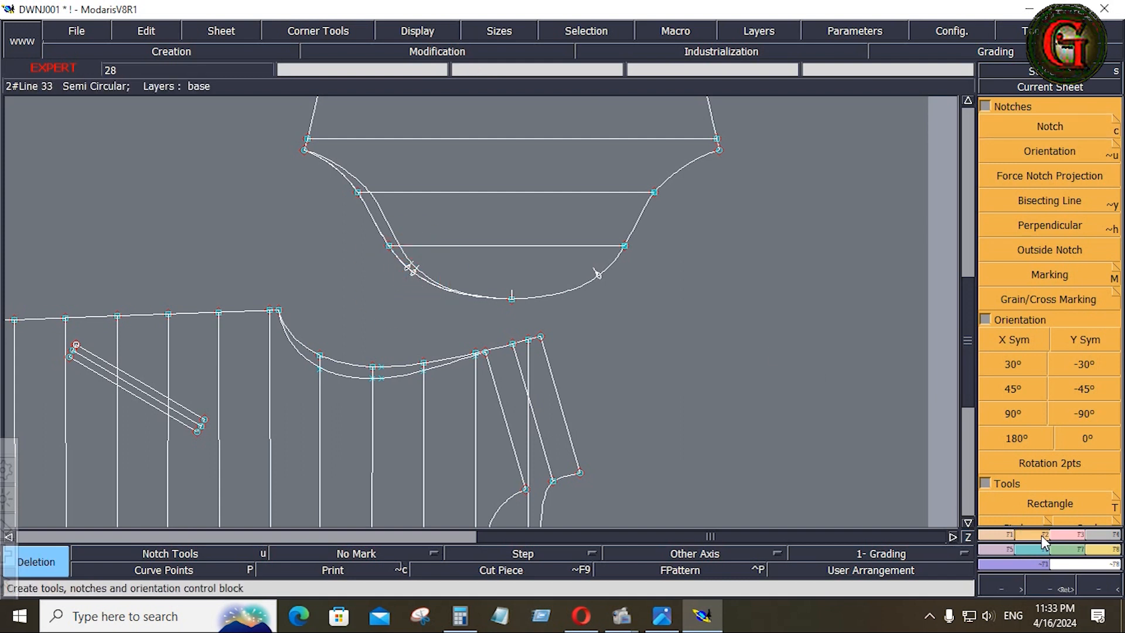
{"action": "left_click", "coordinate": [1050, 126]}
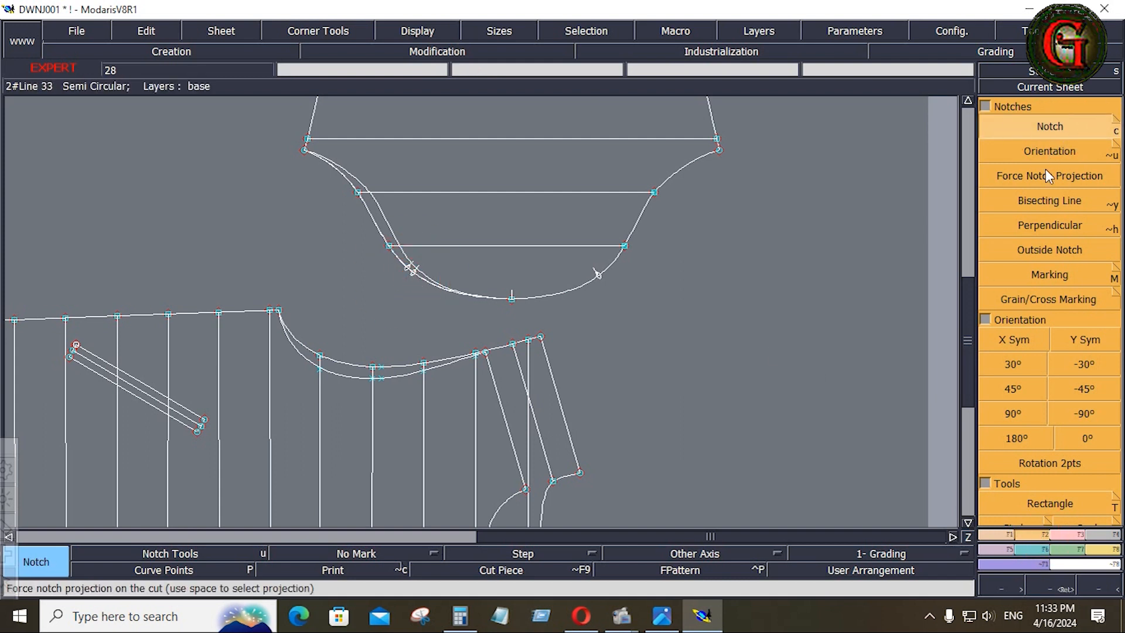
- Insert the side notch points into their sleeve cap curves with Insert Point
{"action": "left_click", "coordinate": [1071, 534]}
{"action": "left_click", "coordinate": [1049, 413]}
{"action": "left_click", "coordinate": [598, 275]}
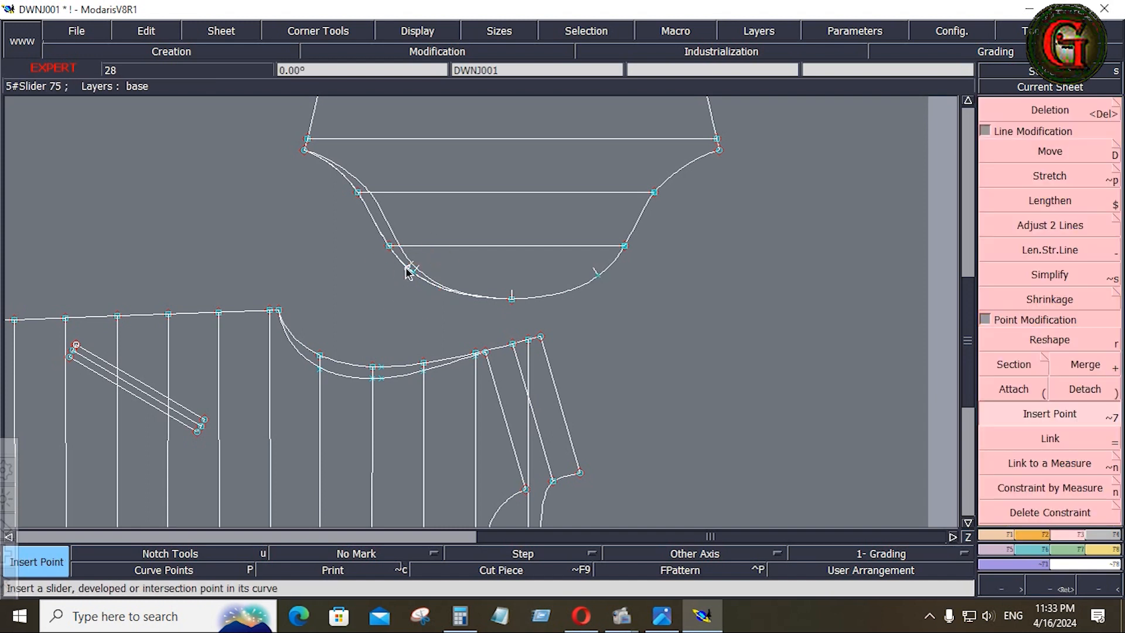
{"action": "left_click", "coordinate": [406, 267]}
- Extract the whole sleeve as a pattern piece with the Seam tool, including its horizontal division lines as internal lines
{"action": "key", "text": "Home"}
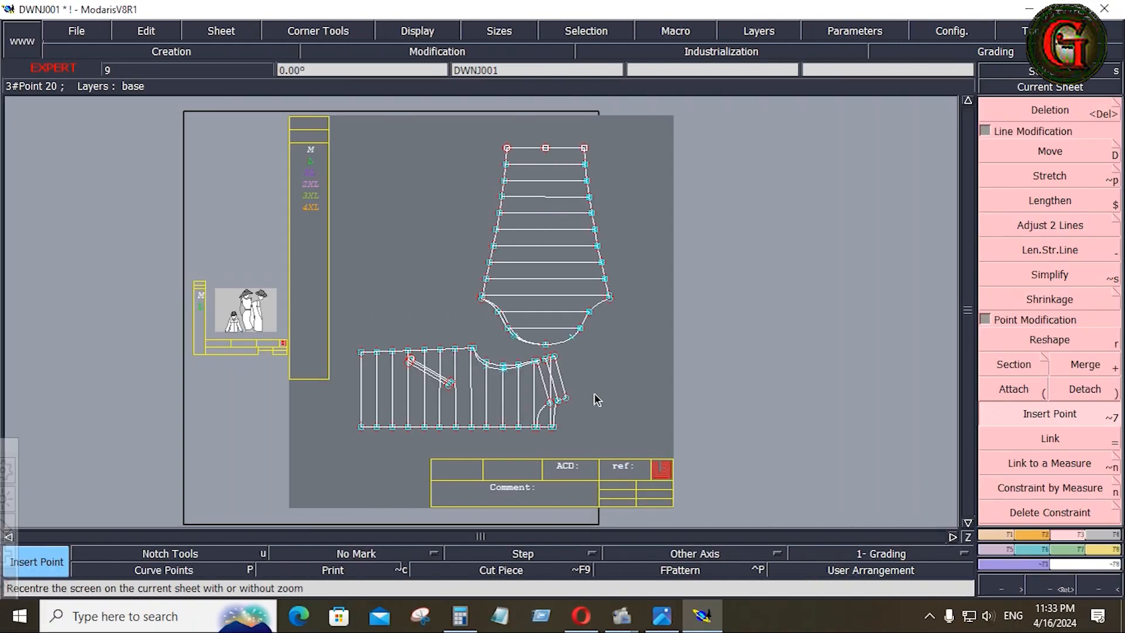
{"action": "left_click", "coordinate": [1104, 544]}
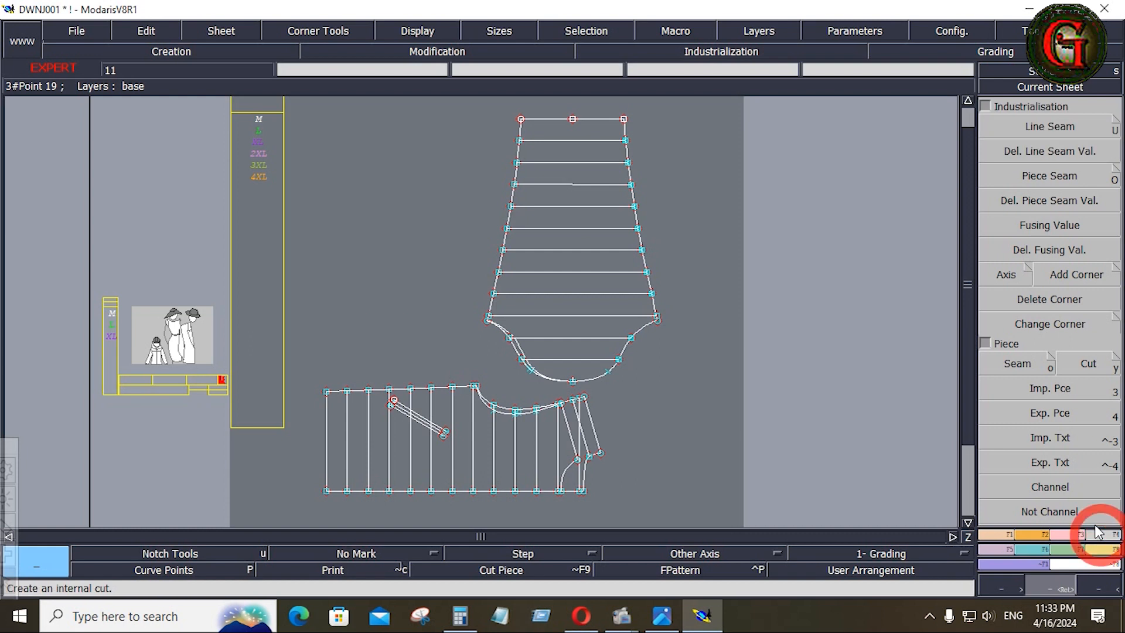
{"action": "left_click", "coordinate": [1019, 369]}
{"action": "left_click_drag", "start_coordinate": [458, 126], "coordinate": [705, 368]}
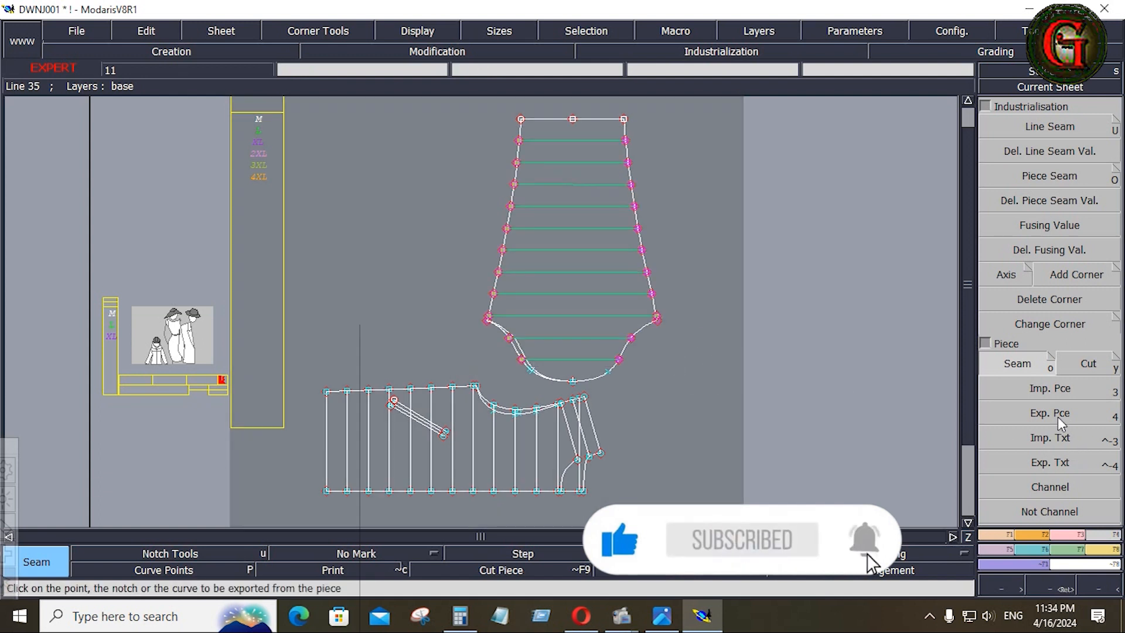
{"action": "left_click", "coordinate": [510, 338]}
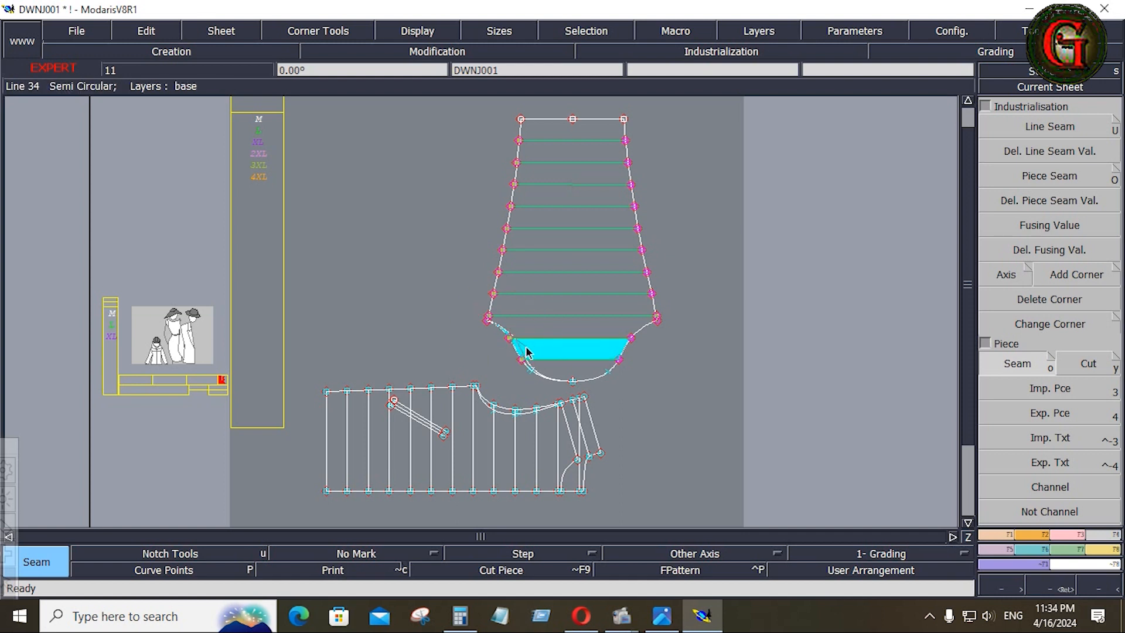
{"action": "left_click", "coordinate": [609, 317]}
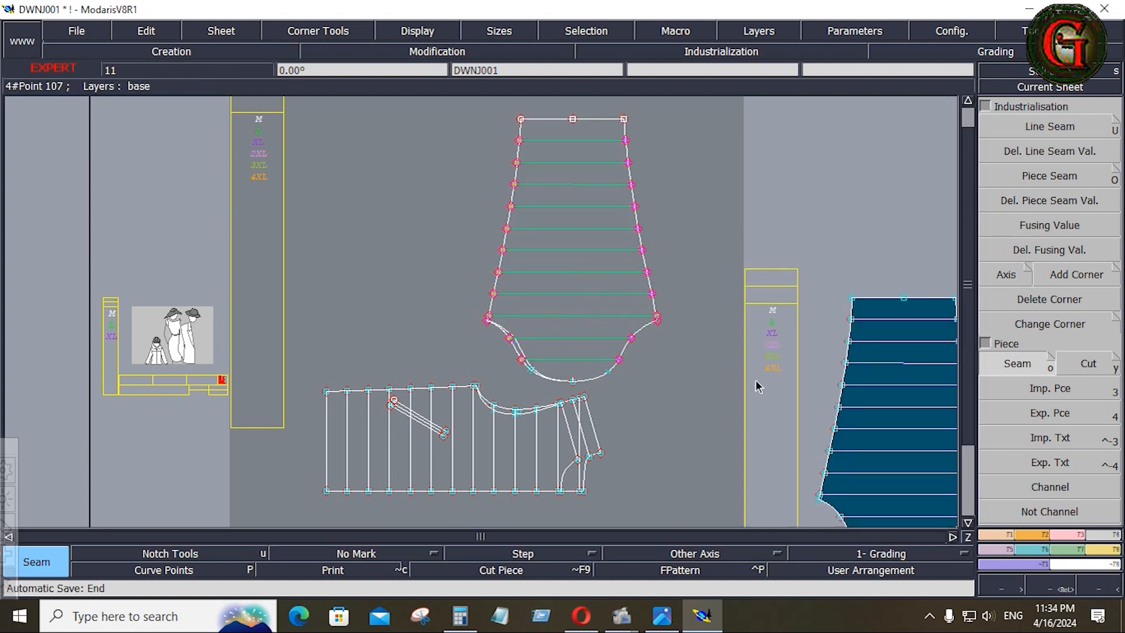
- Apply a line seam allowance of 0.4 inches at beginning and end to all outer edges of the extracted sleeve piece
{"action": "left_click", "coordinate": [1034, 532]}
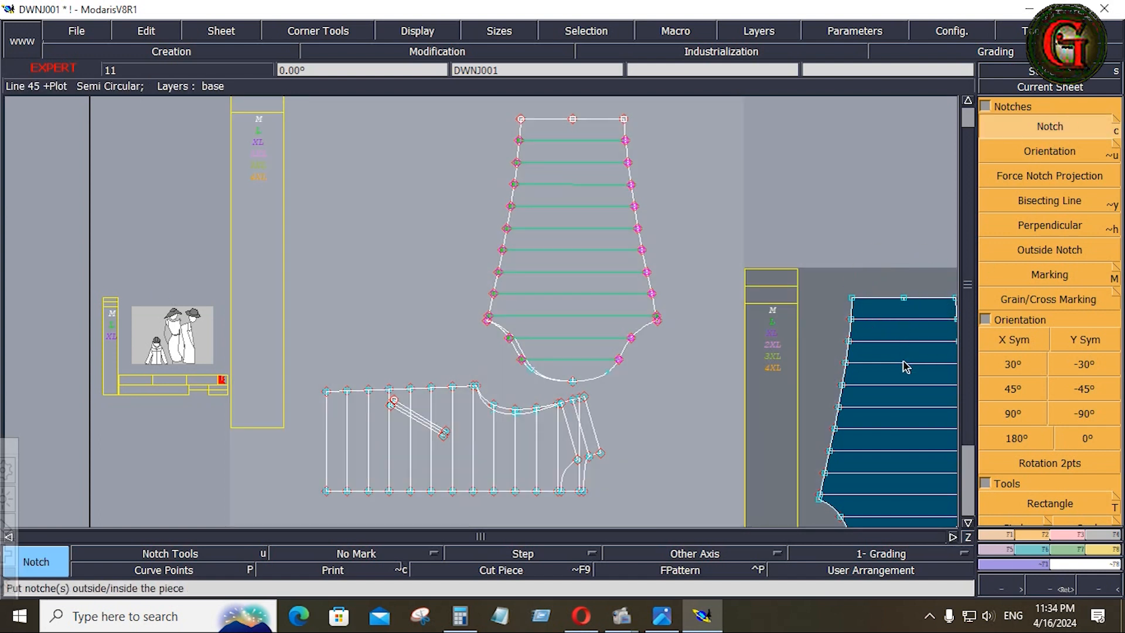
{"action": "key", "text": "Home"}
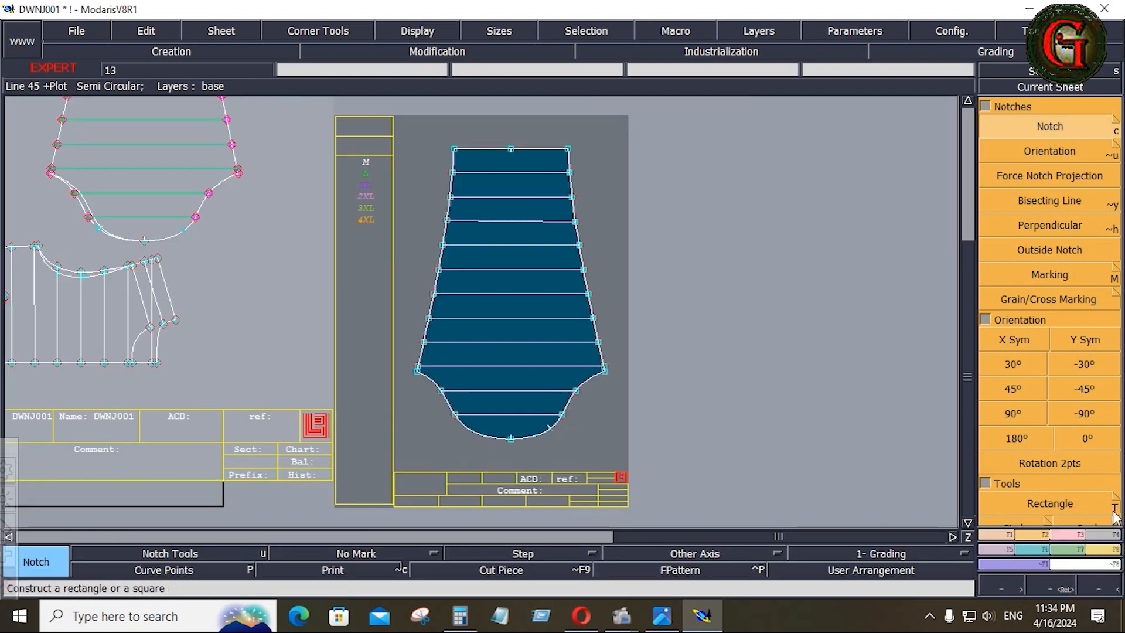
{"action": "left_click", "coordinate": [1111, 534]}
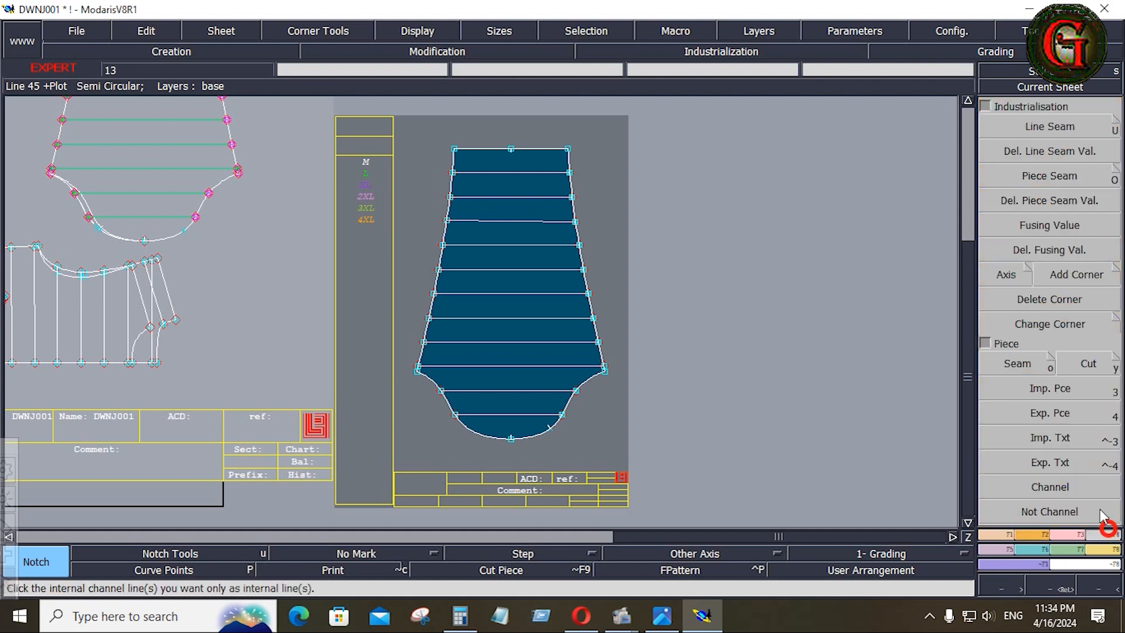
{"action": "left_click", "coordinate": [1047, 130]}
{"action": "left_click_drag", "start_coordinate": [400, 128], "coordinate": [580, 446]}
{"action": "left_click", "coordinate": [537, 439]}
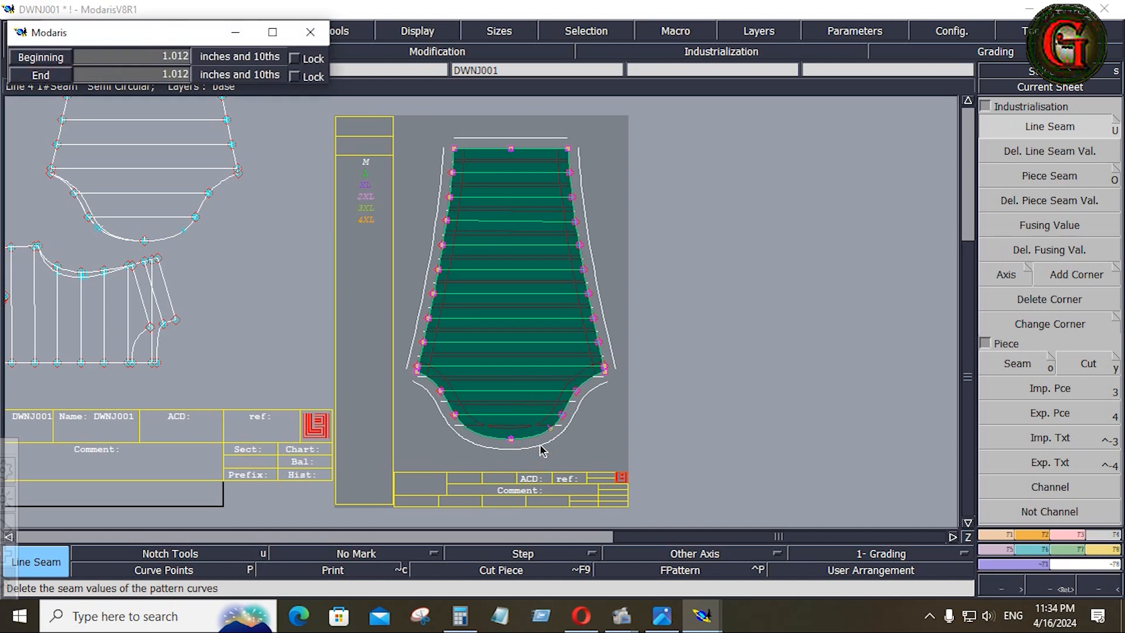
{"action": "key", "text": "Down"}
{"action": "type", "text": ".4"}
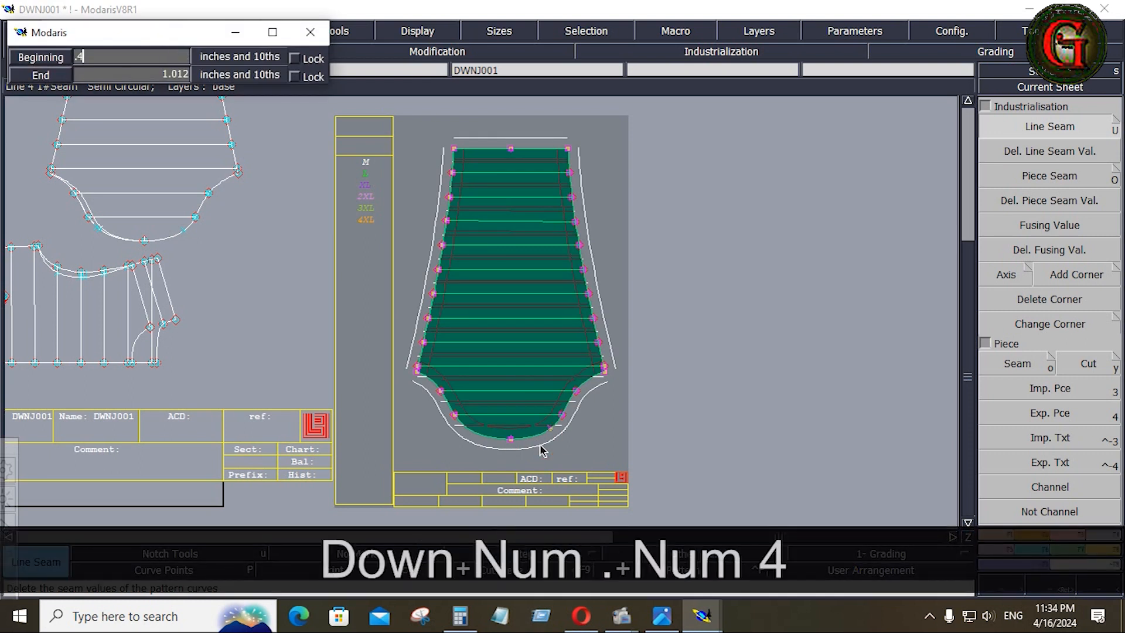
{"action": "key", "text": "Down"}
{"action": "type", "text": ".4"}
{"action": "key", "text": "Down"}
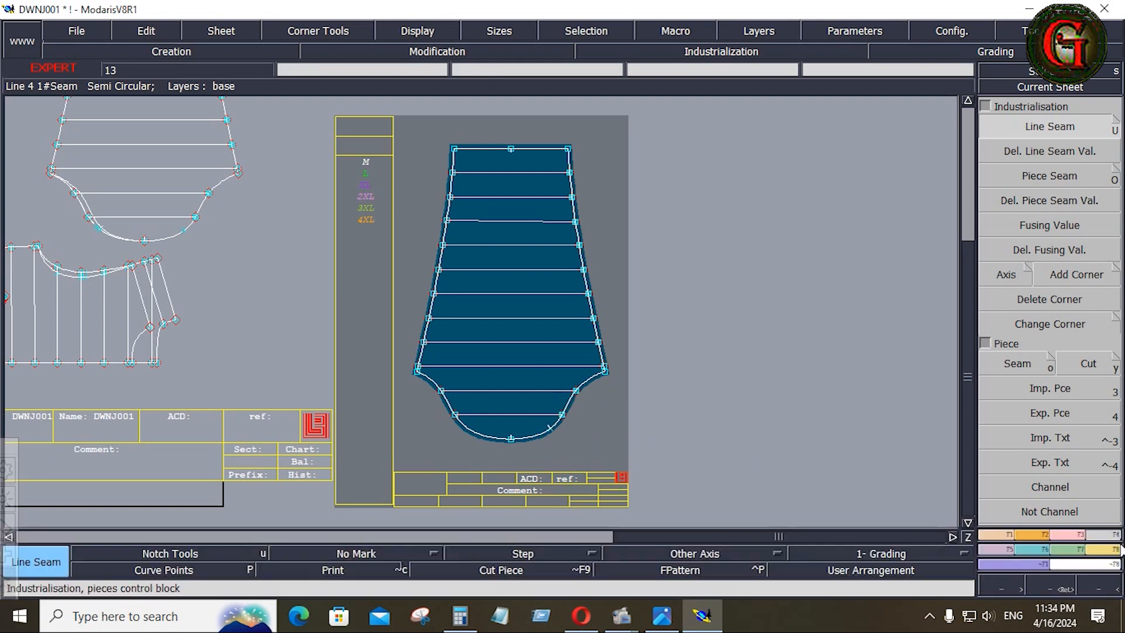
- Rotate the sleeve piece's sheet by -90° and flip it with Y Sym
{"action": "left_click", "coordinate": [1040, 538]}
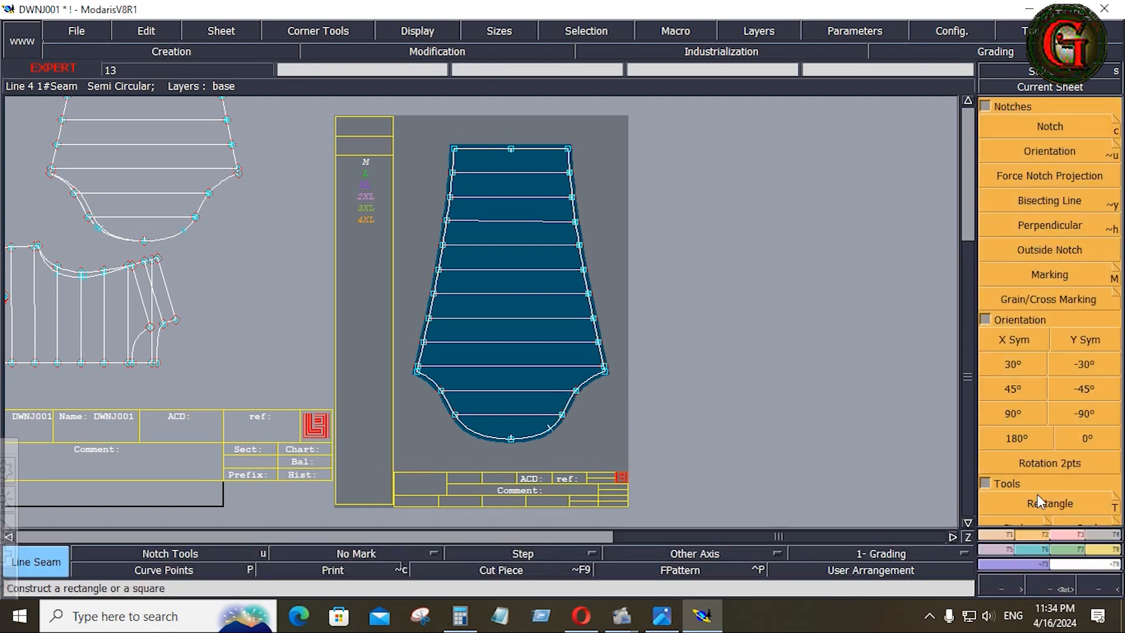
{"action": "left_click", "coordinate": [1070, 416]}
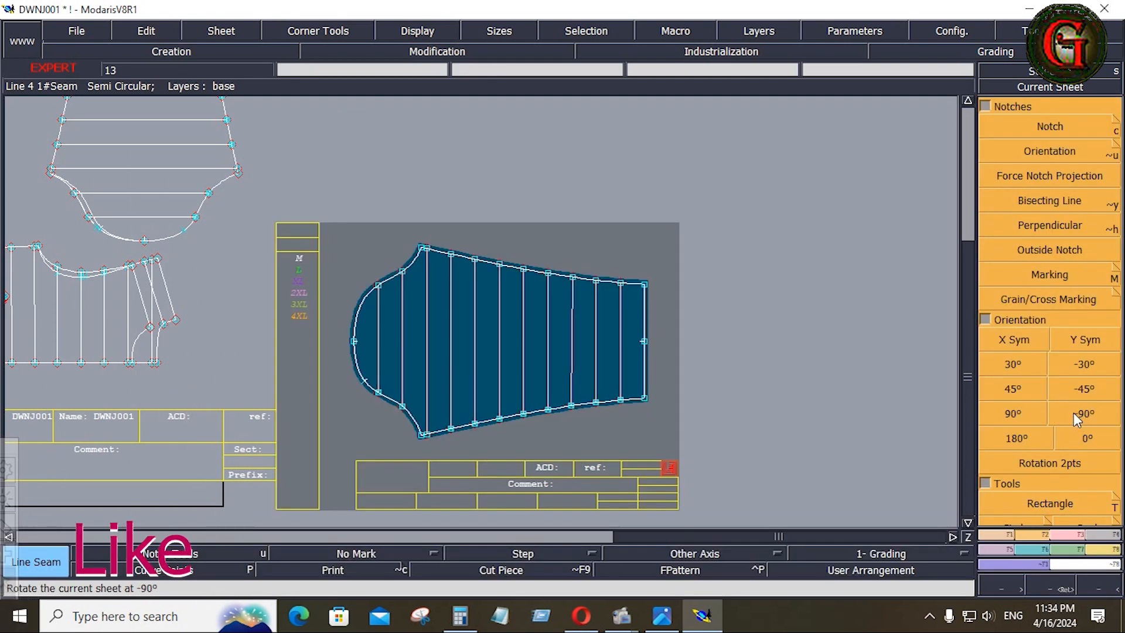
{"action": "left_click", "coordinate": [1073, 333]}
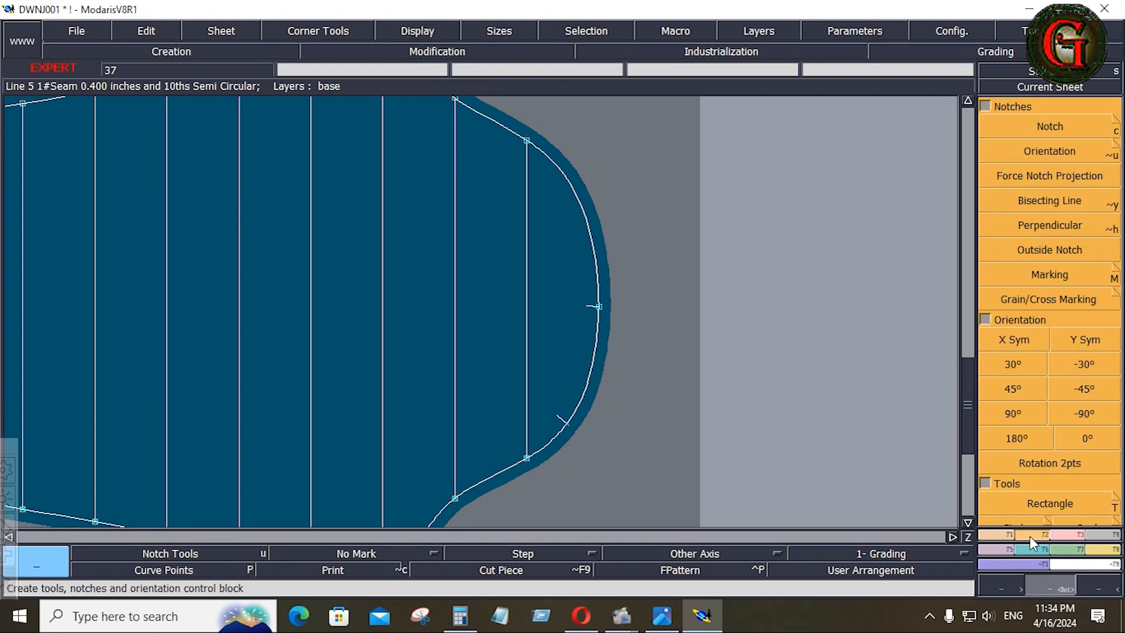
- Place a double notch on the upper cap curve of the sleeve piece and insert its points into the curve
{"action": "left_click", "coordinate": [1049, 126]}
{"action": "left_click", "coordinate": [575, 198]}
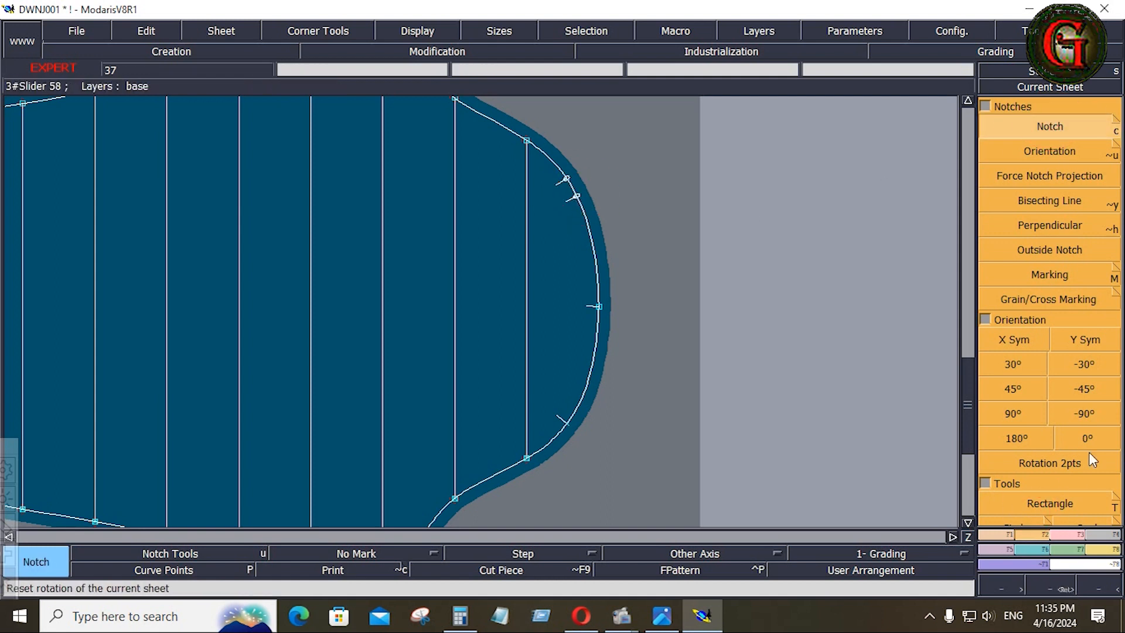
{"action": "key", "text": "alt+7"}
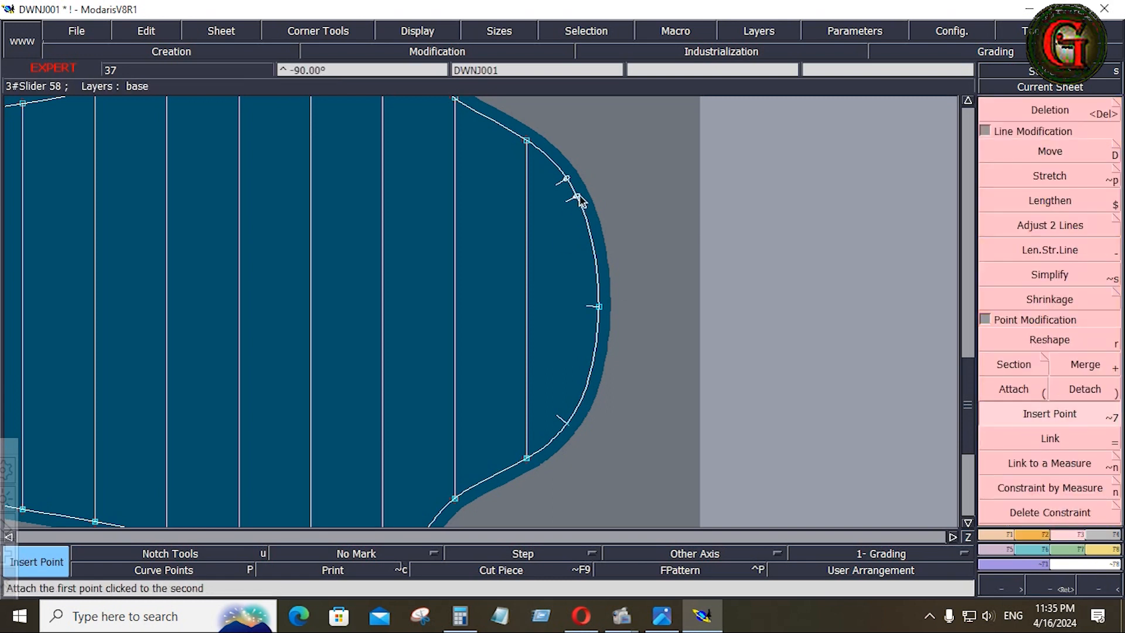
{"action": "key", "text": "Home"}
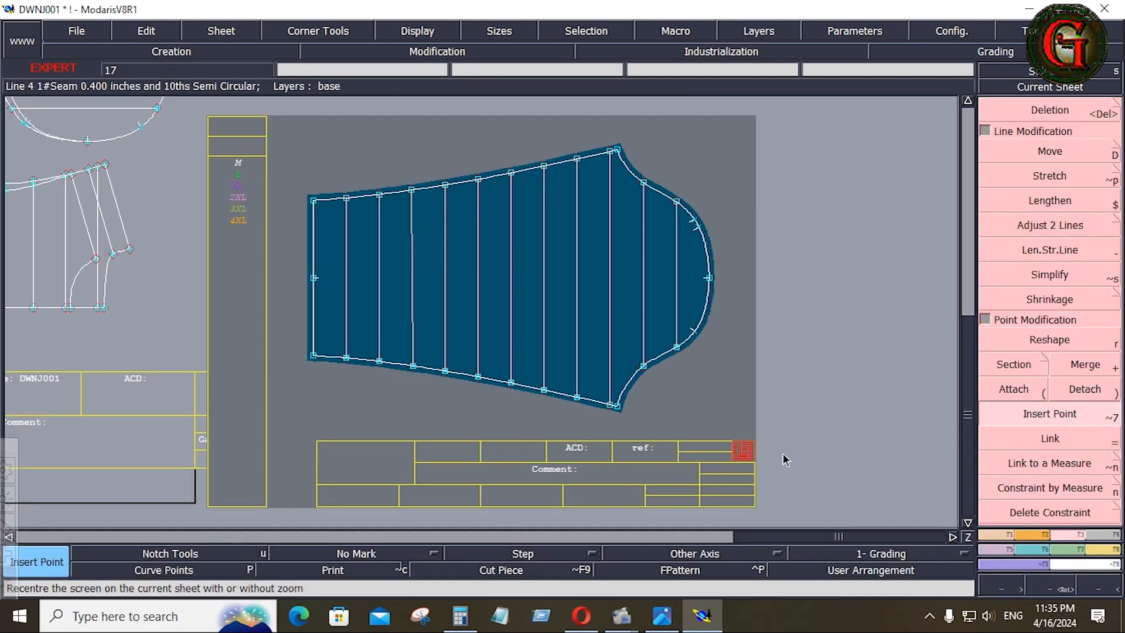
- Create a horizontal Grain Line Axis 'DF' in the middle of the sleeve piece and rearrange all sheets on the desk
{"action": "left_click", "coordinate": [713, 553]}
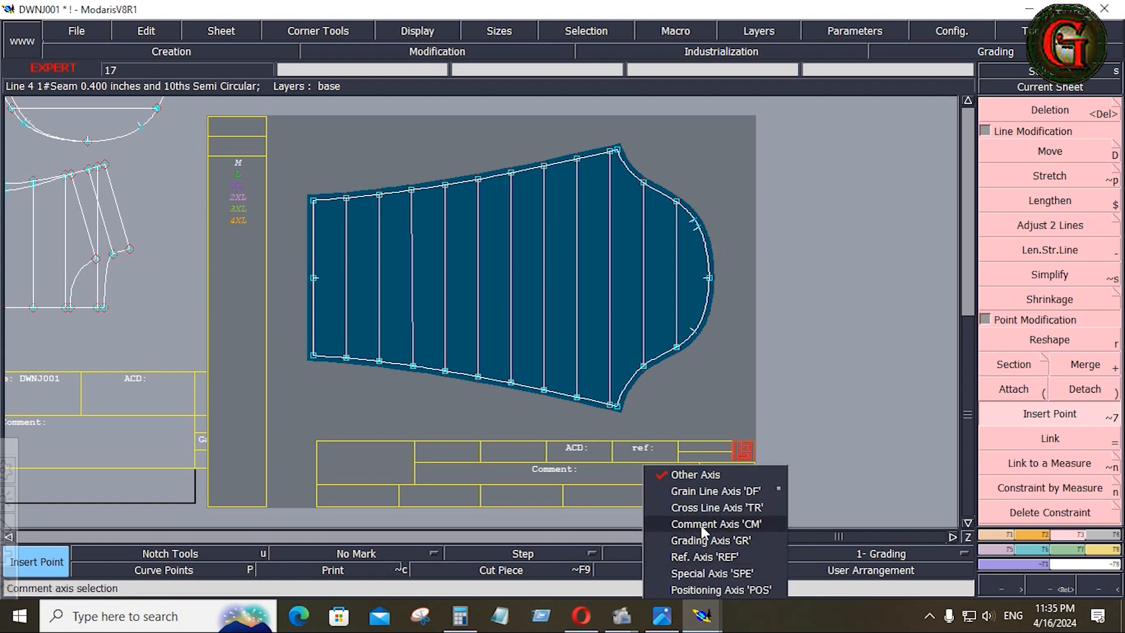
{"action": "left_click", "coordinate": [706, 491]}
{"action": "key", "text": "ctrl"}
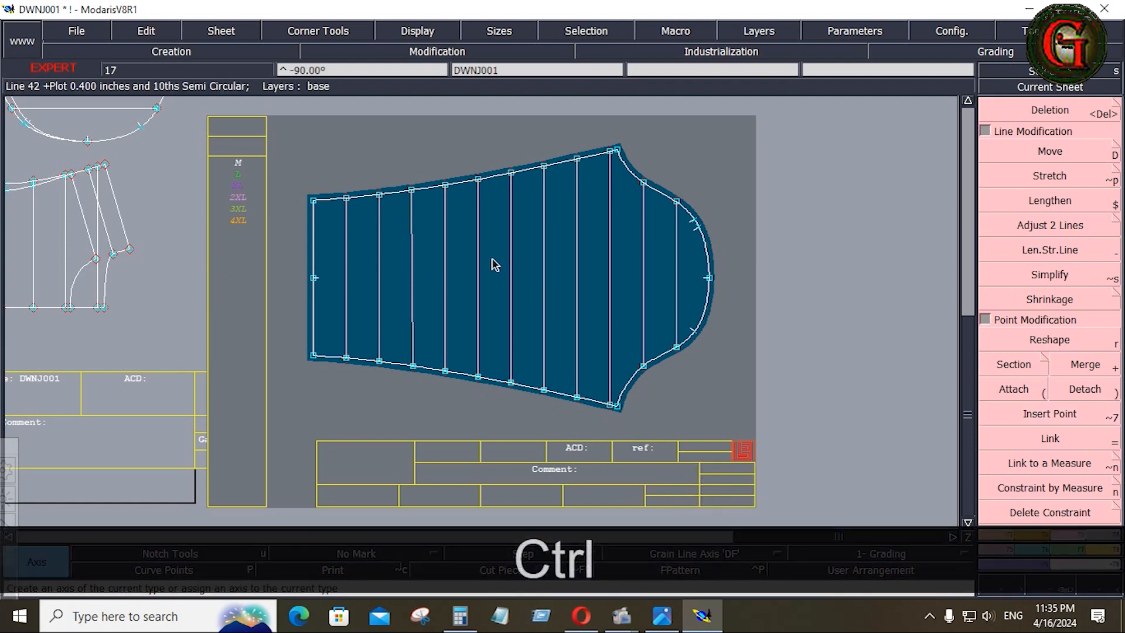
{"action": "left_click", "coordinate": [495, 265]}
{"action": "left_click", "coordinate": [638, 270]}
{"action": "key", "text": "j"}
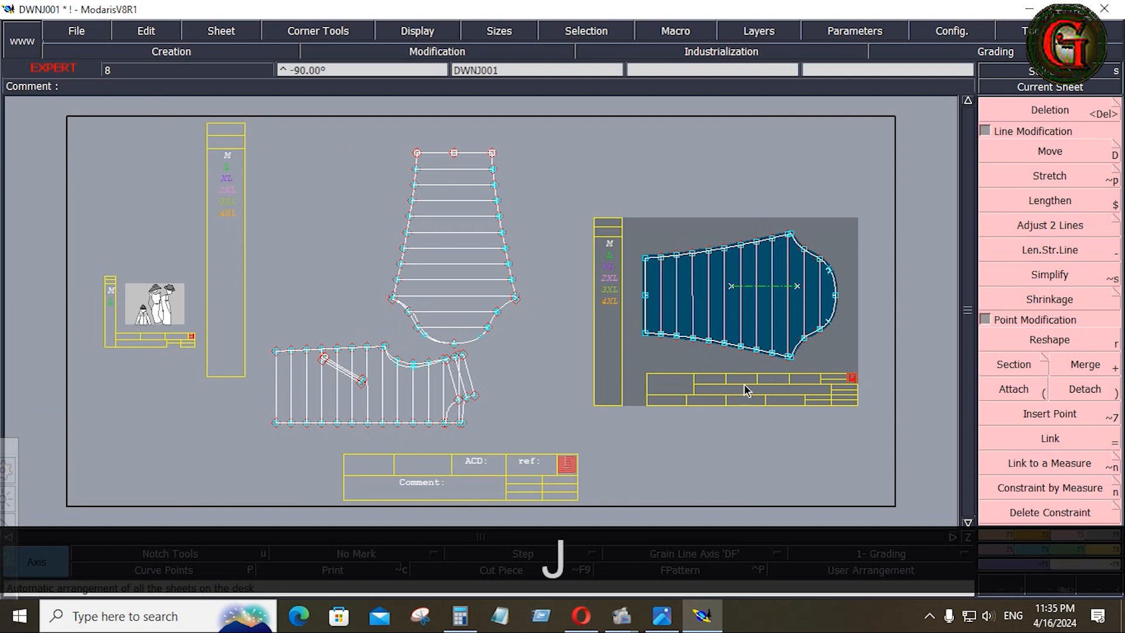
- Extract the body panel up to the inner shoulder line as a piece with Seam, keeping the slanted pocket lines as internal lines
{"action": "key", "text": "Return"}
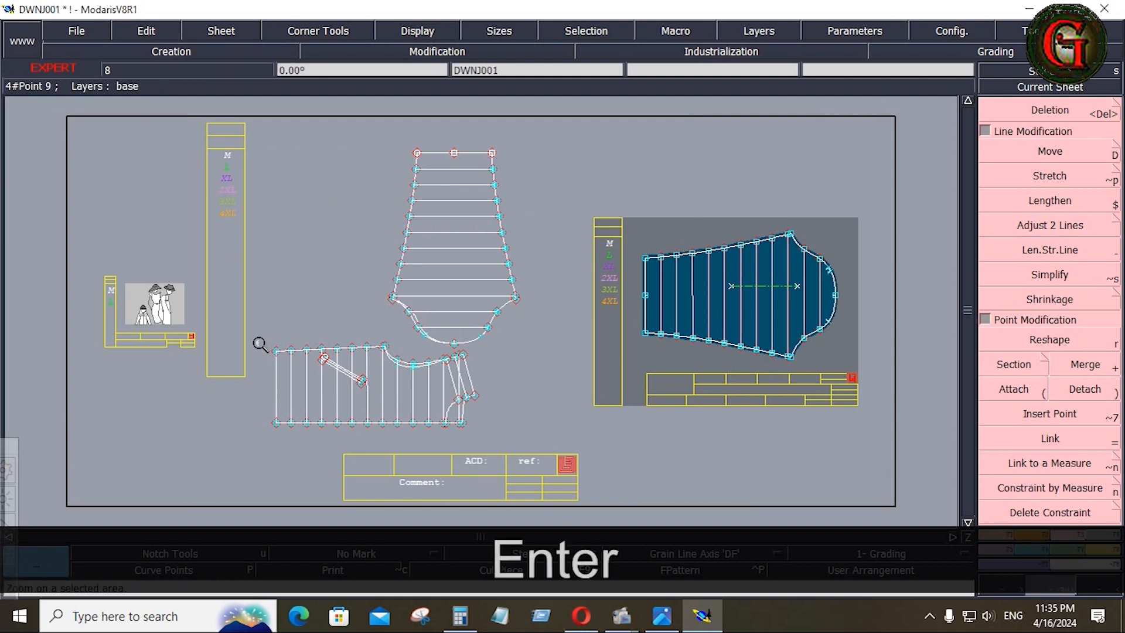
{"action": "left_click_drag", "start_coordinate": [243, 336], "coordinate": [525, 447]}
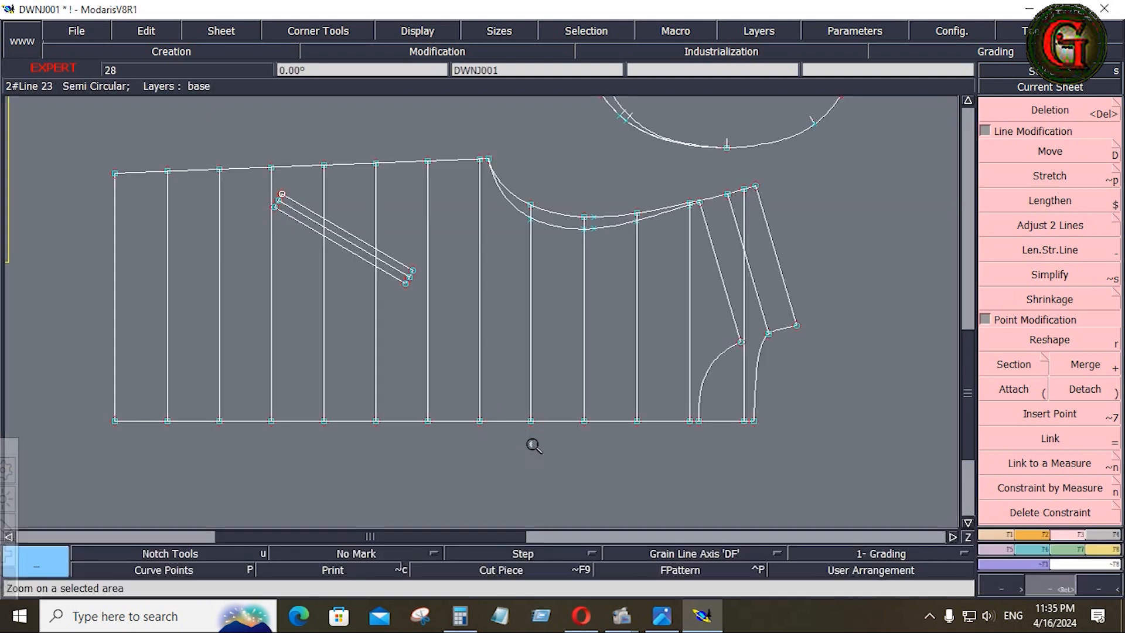
{"action": "left_click", "coordinate": [1113, 541]}
{"action": "left_click", "coordinate": [1020, 364]}
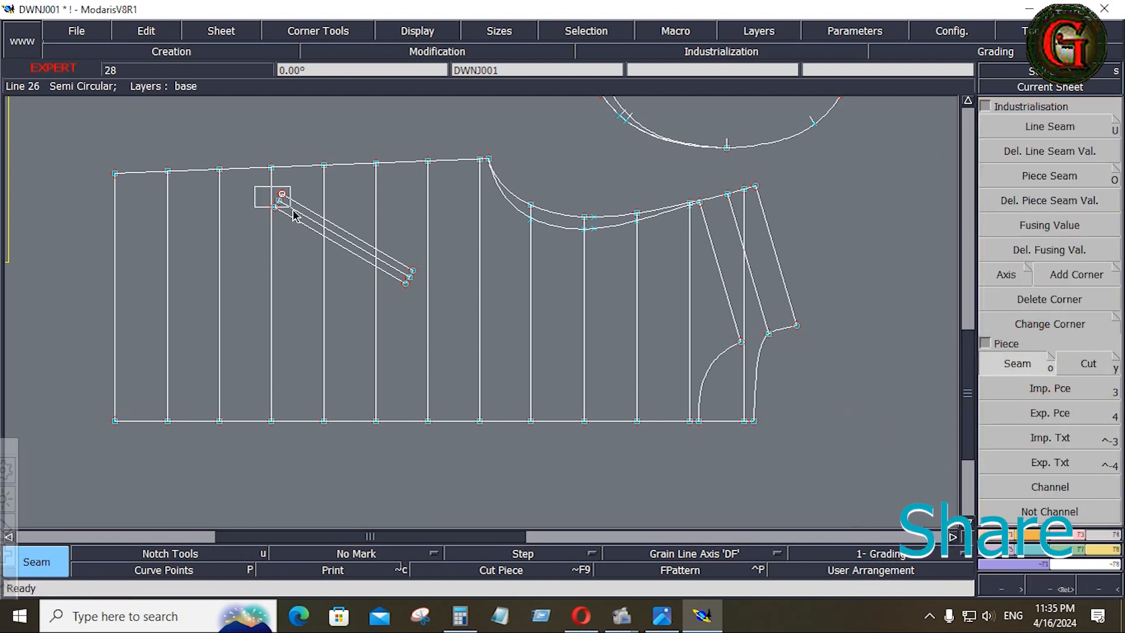
{"action": "left_click_drag", "start_coordinate": [294, 216], "coordinate": [425, 309]}
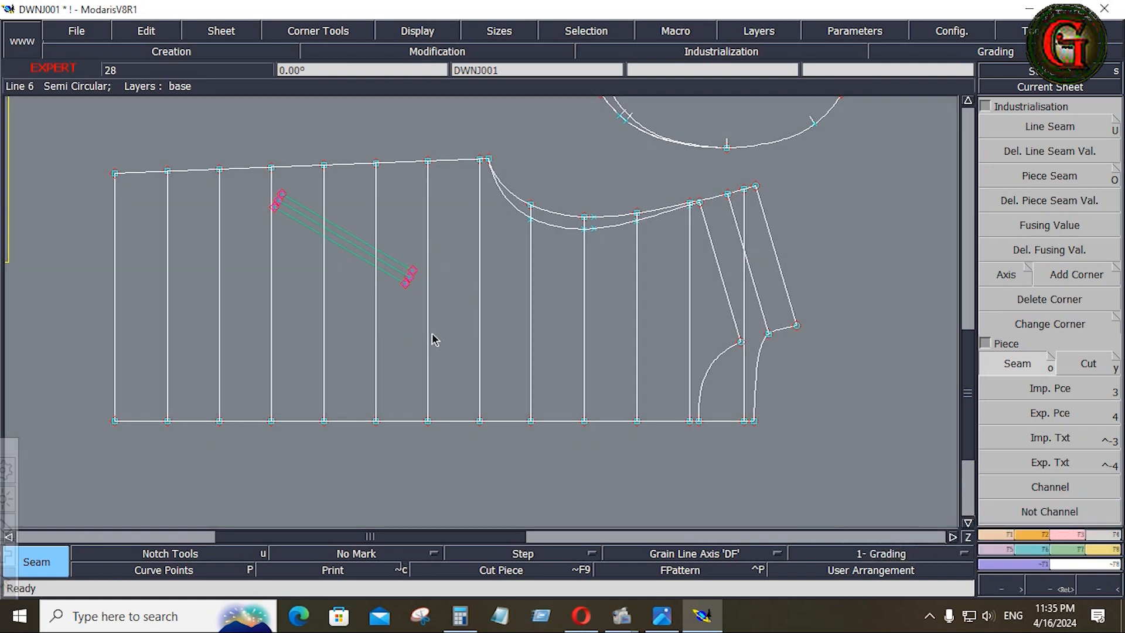
{"action": "left_click", "coordinate": [138, 255]}
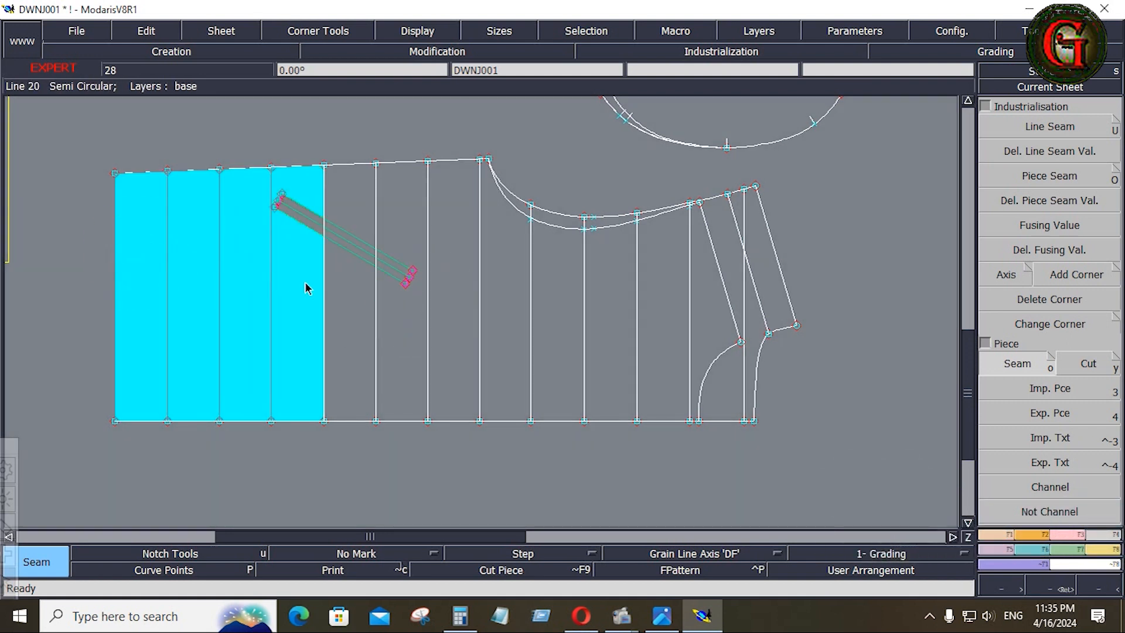
{"action": "left_click", "coordinate": [695, 339]}
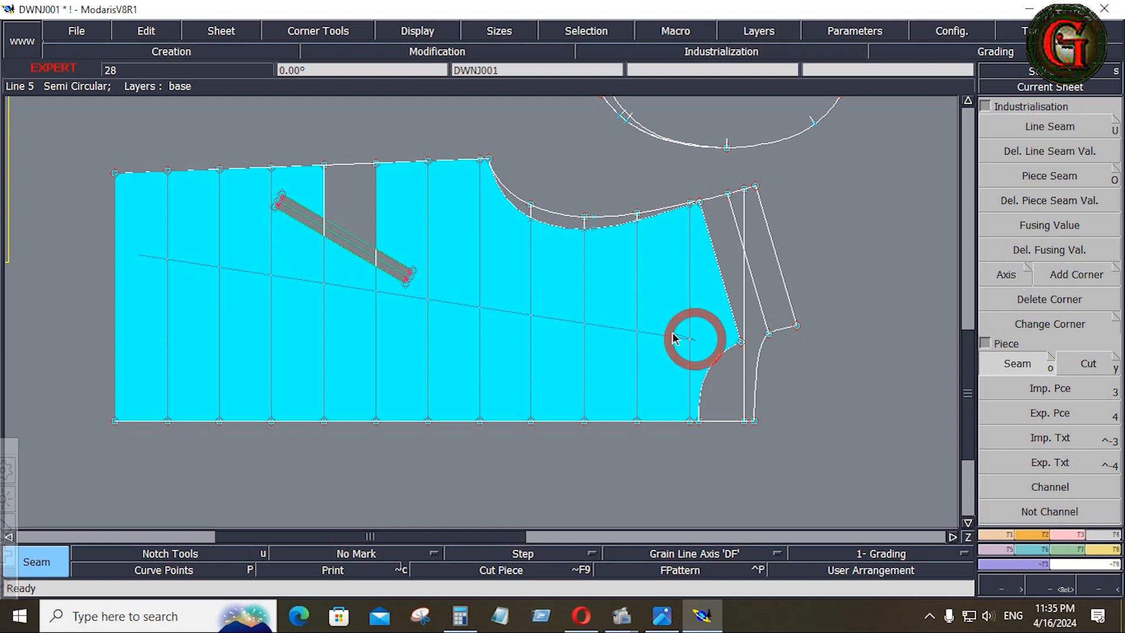
{"action": "left_click", "coordinate": [344, 201]}
{"action": "left_click", "coordinate": [295, 208]}
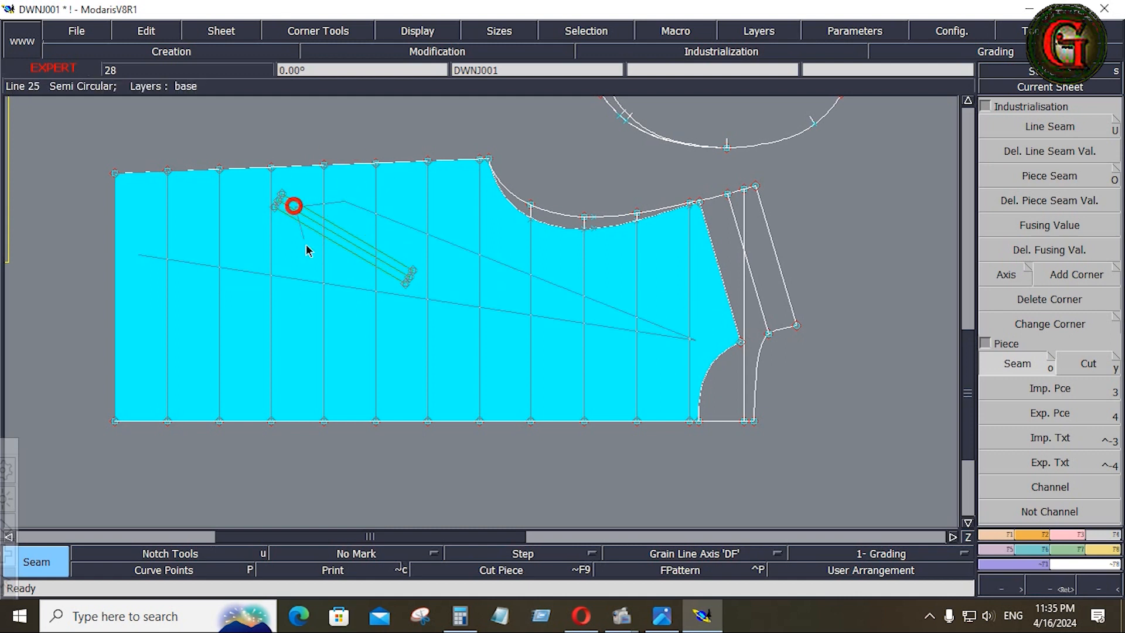
{"action": "left_click", "coordinate": [362, 265]}
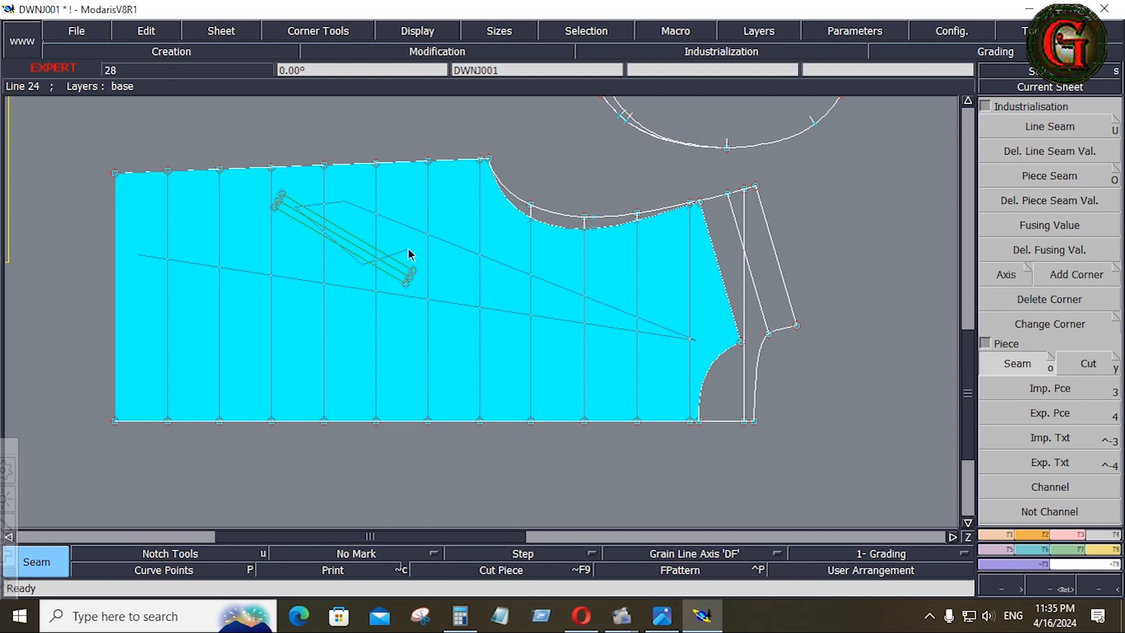
{"action": "left_click", "coordinate": [409, 252]}
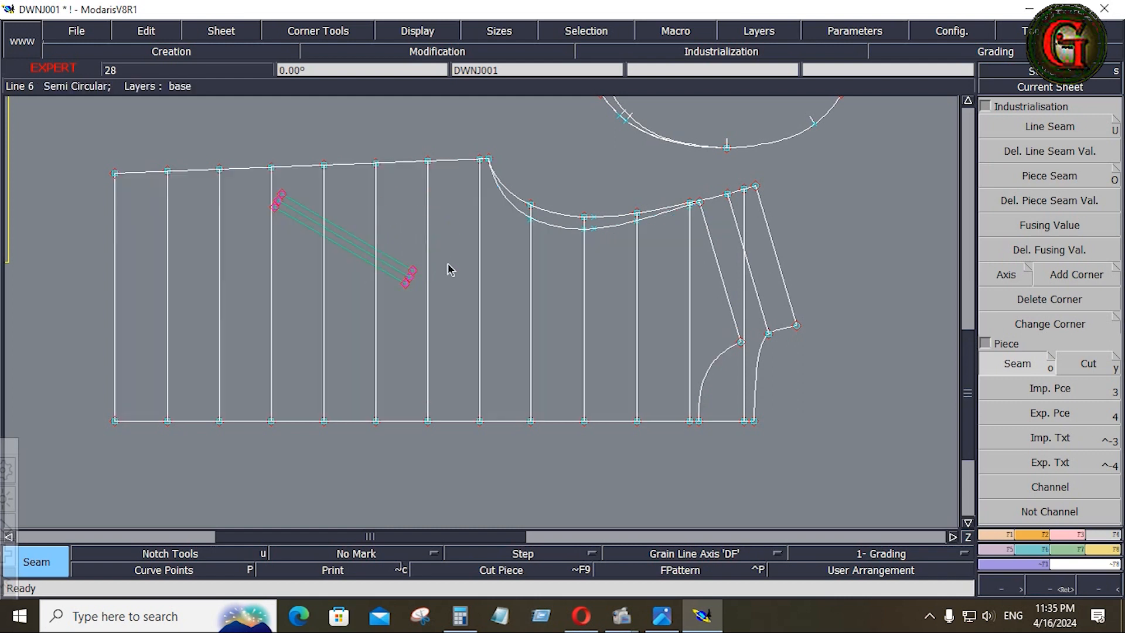
- Check the jacket photo in DOWN JACKET TECHPACK.png and extract the narrow slanted pocket strip between its upper and middle lines with Seam
{"action": "left_click", "coordinate": [476, 291]}
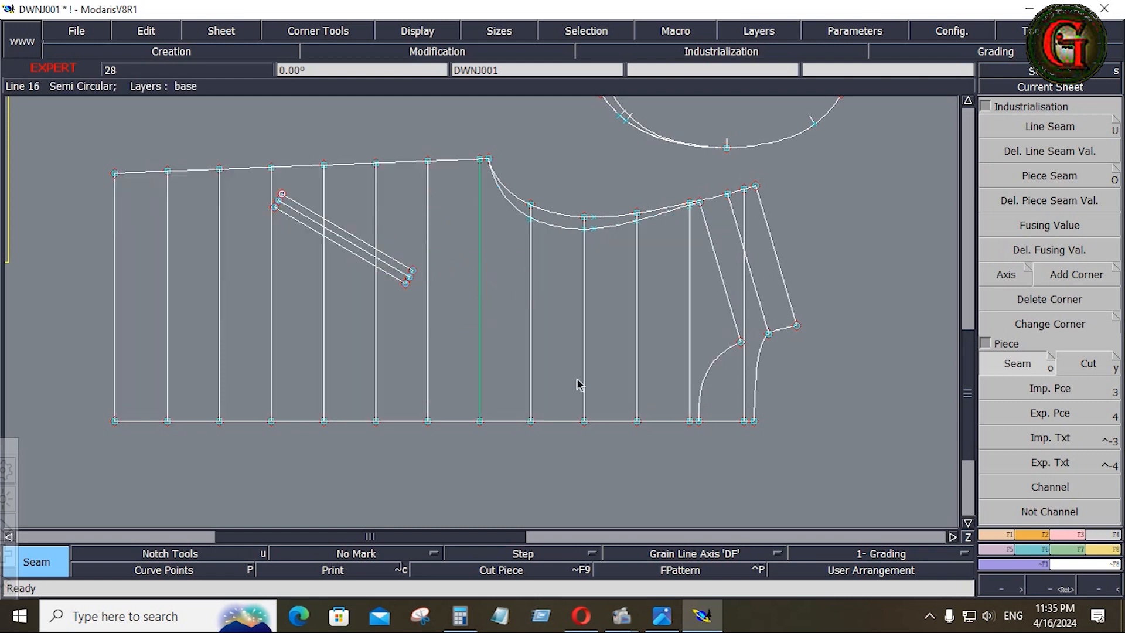
{"action": "left_click", "coordinate": [660, 620]}
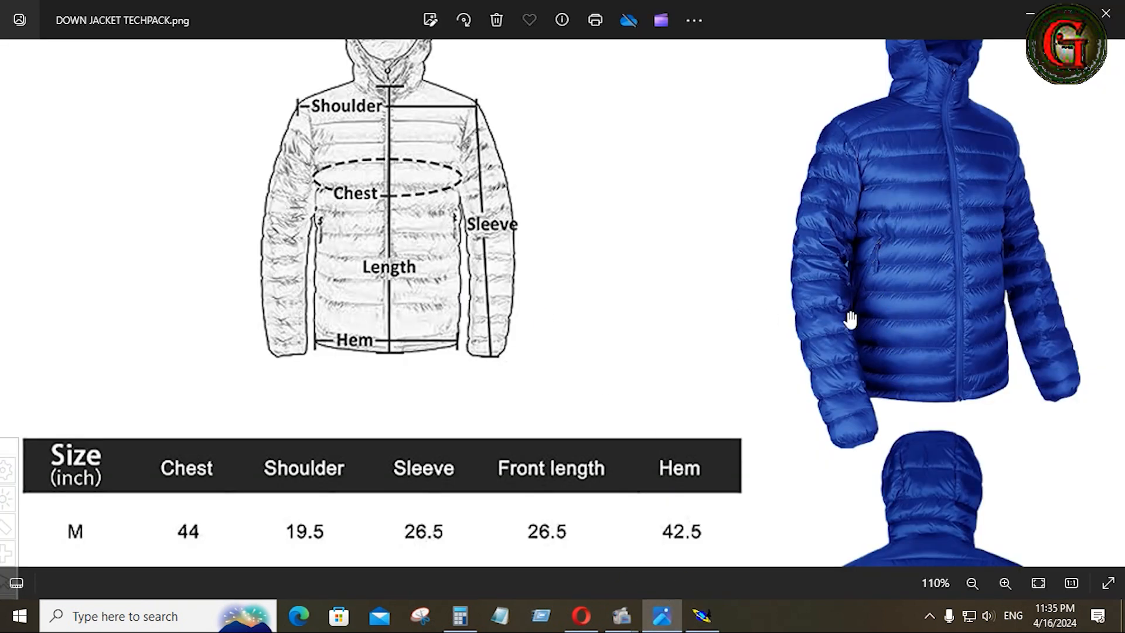
{"action": "left_click", "coordinate": [701, 615]}
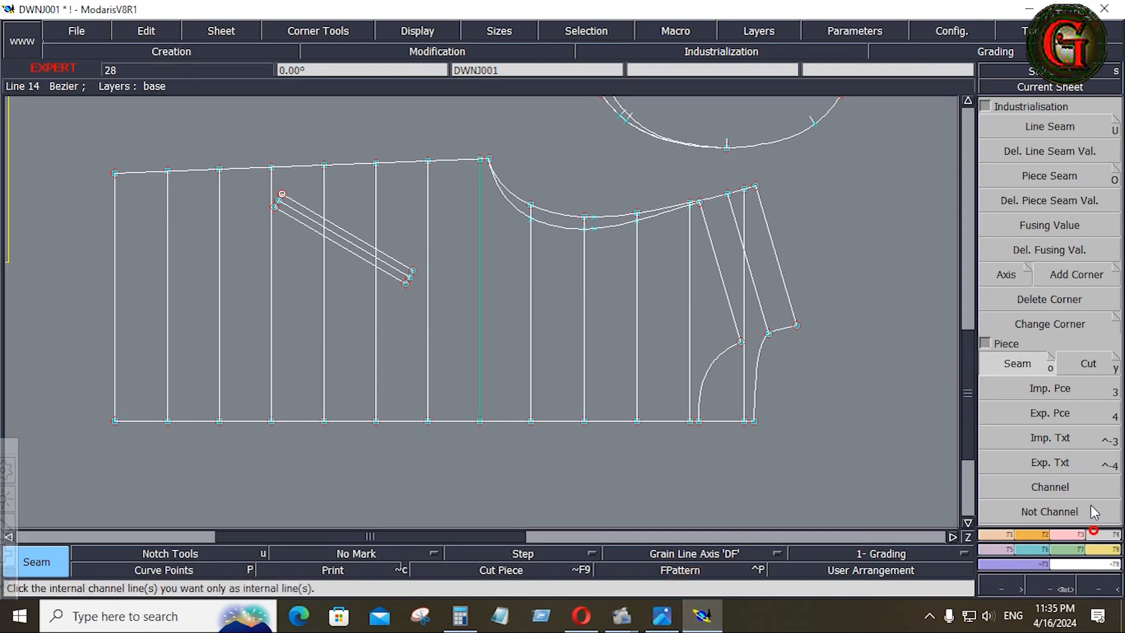
{"action": "left_click", "coordinate": [1012, 368]}
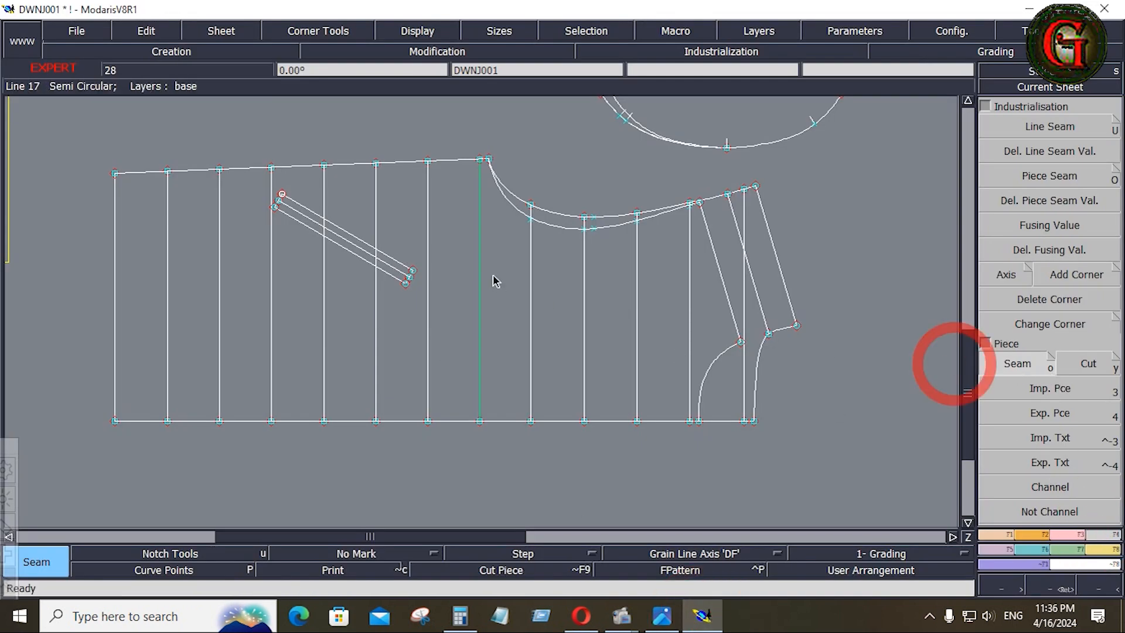
{"action": "left_click", "coordinate": [367, 247]}
{"action": "left_click", "coordinate": [324, 224]}
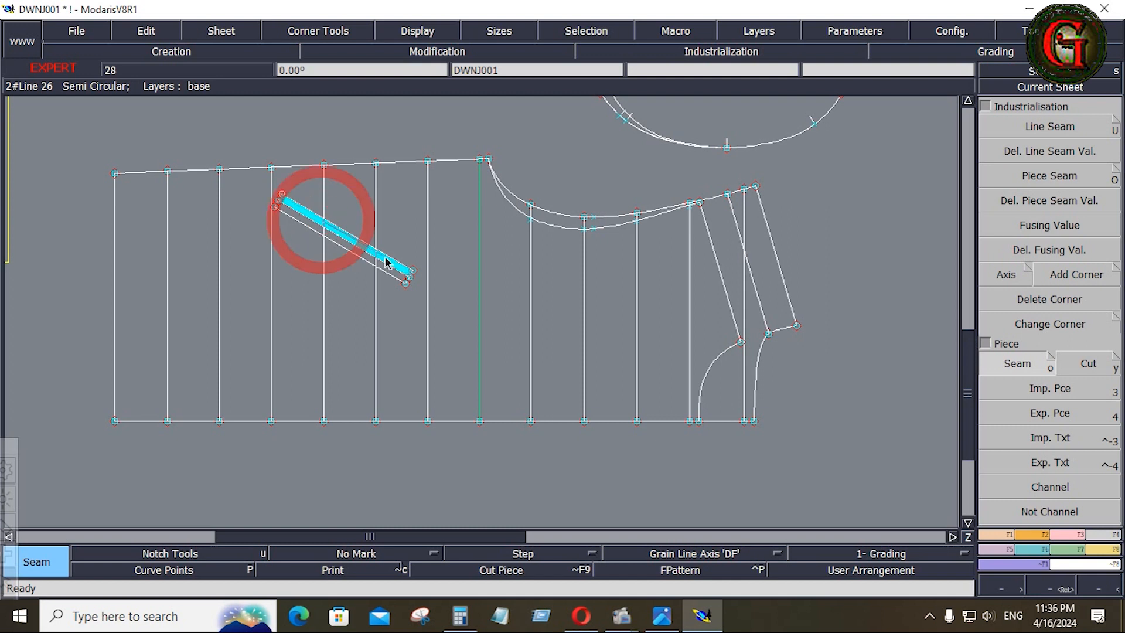
{"action": "left_click", "coordinate": [408, 272]}
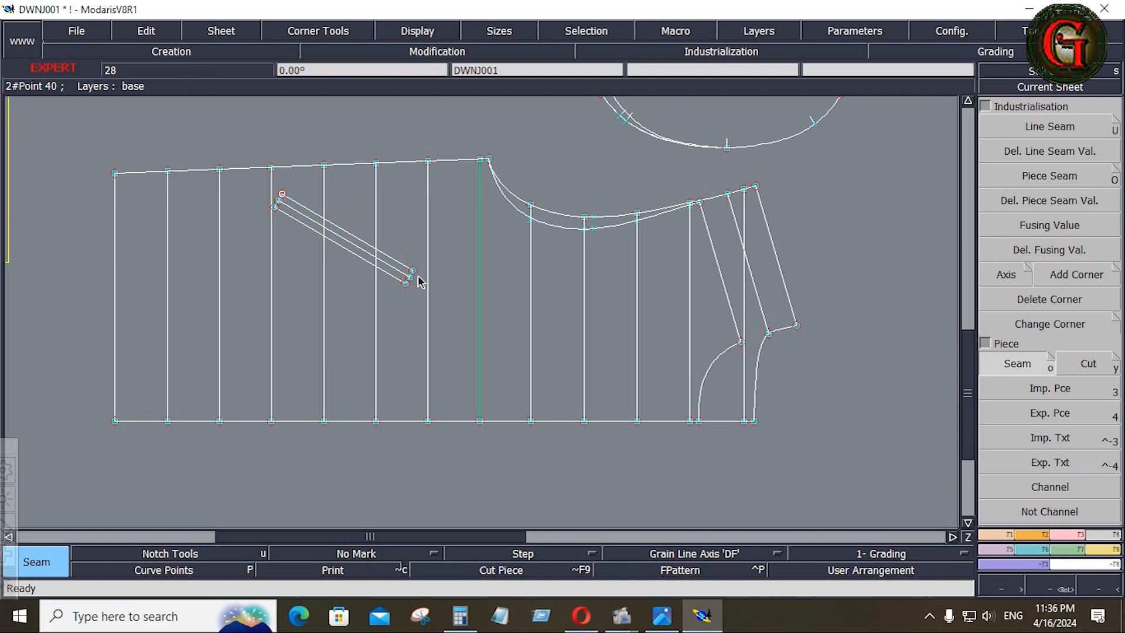
- Rotate the extracted pocket strip sheet to horizontal with Rotation 2pts along its long edge, and delete the loose pink line beside the strip
{"action": "key", "text": "j"}
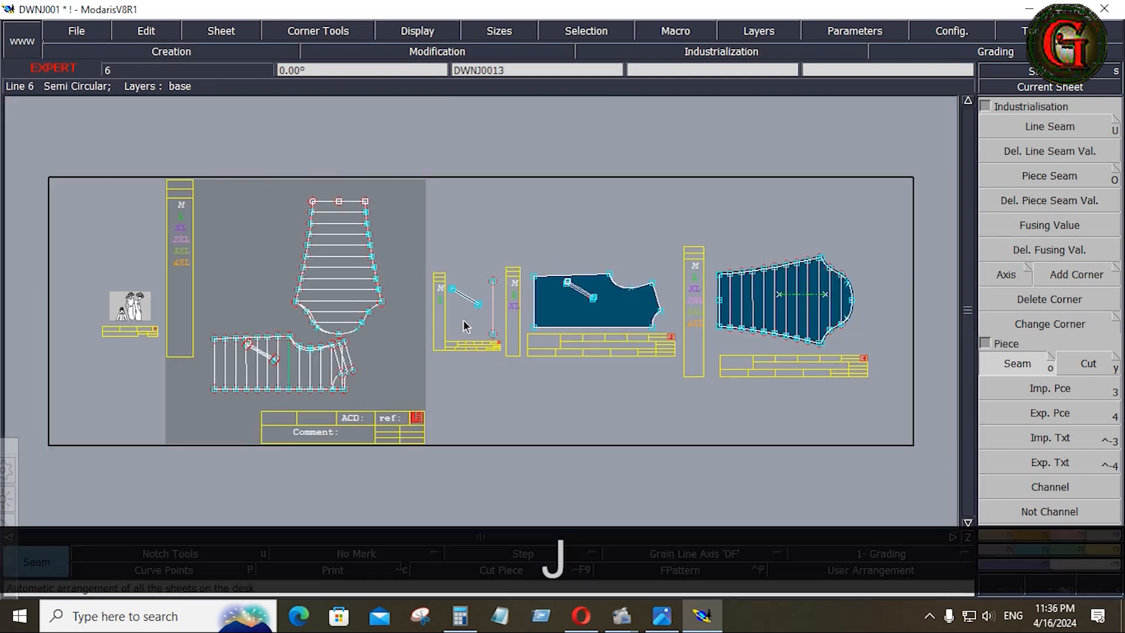
{"action": "left_click", "coordinate": [480, 323]}
{"action": "key", "text": "Home"}
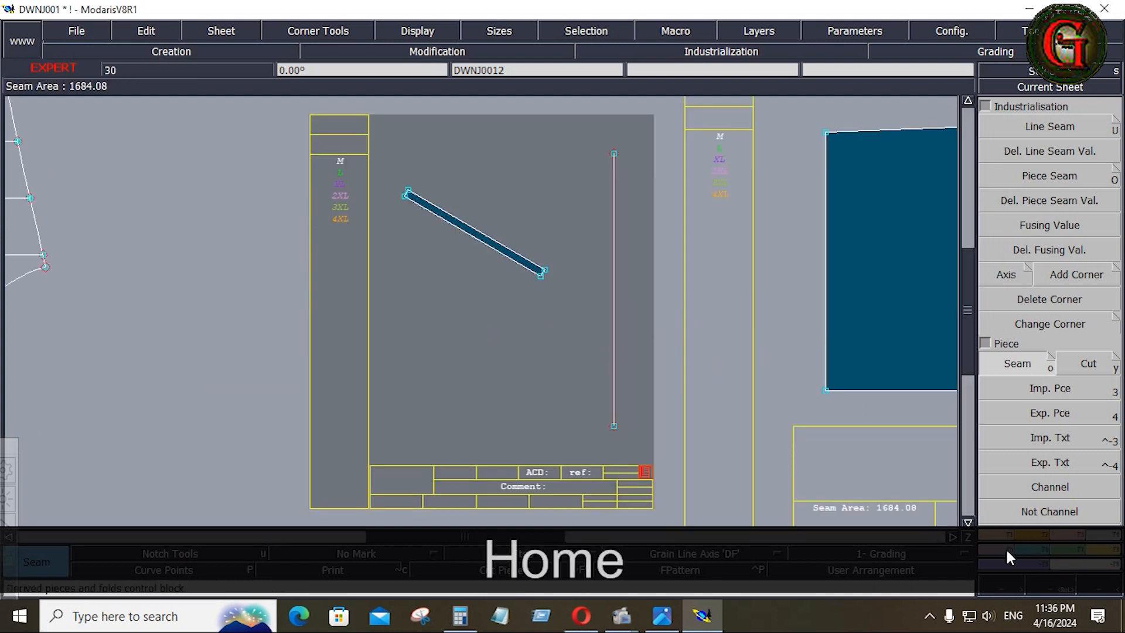
{"action": "left_click", "coordinate": [1027, 534]}
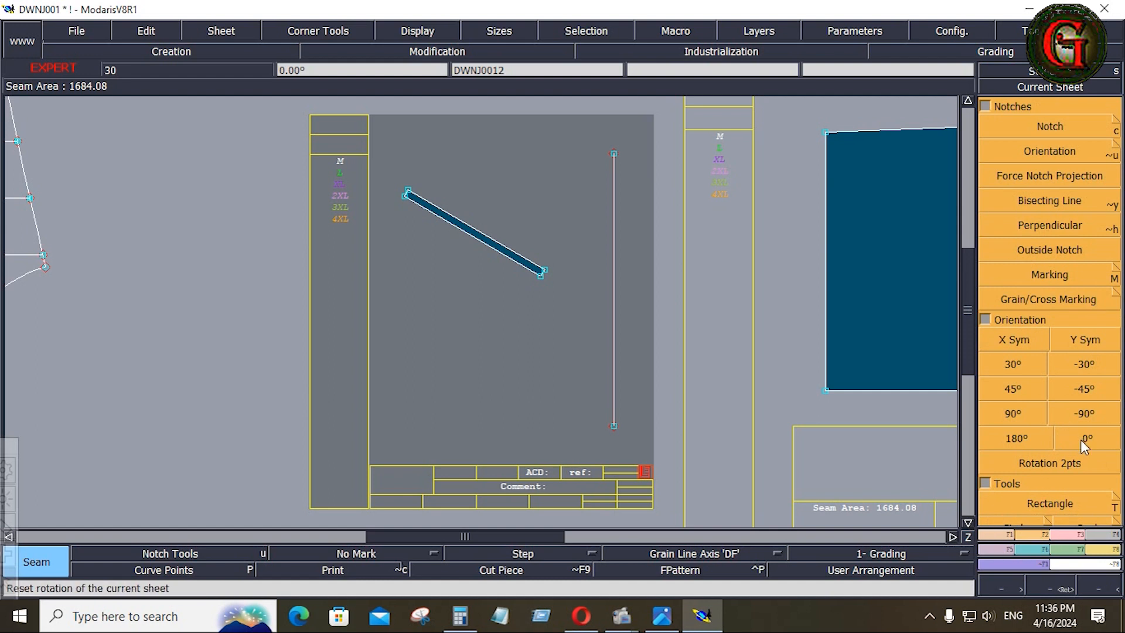
{"action": "left_click", "coordinate": [1067, 461]}
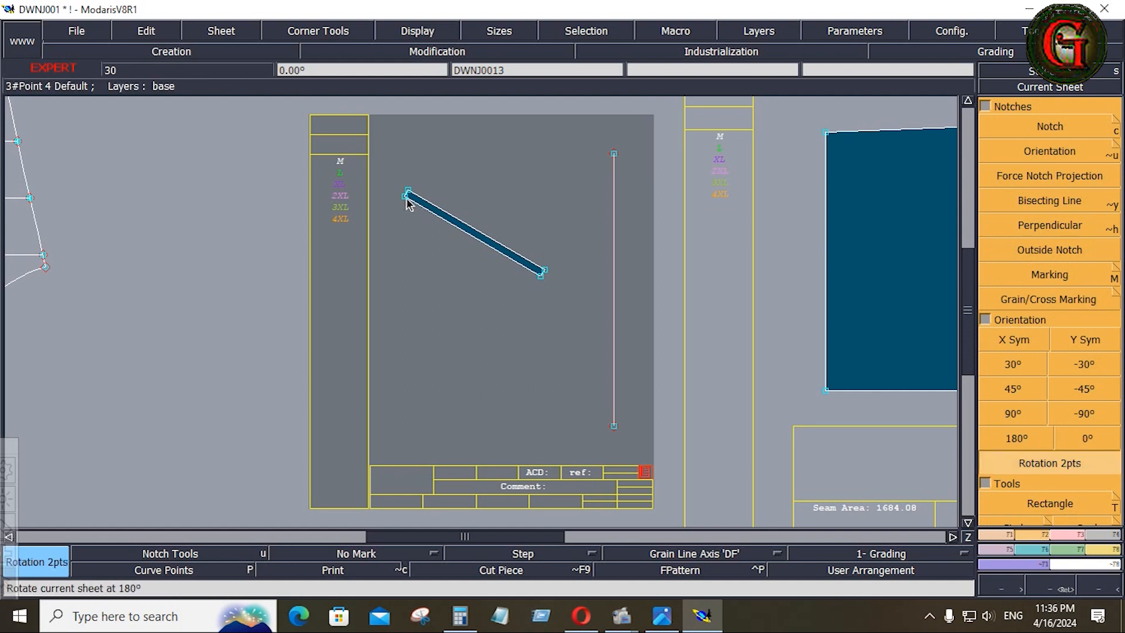
{"action": "left_click", "coordinate": [408, 200]}
{"action": "left_click", "coordinate": [540, 273]}
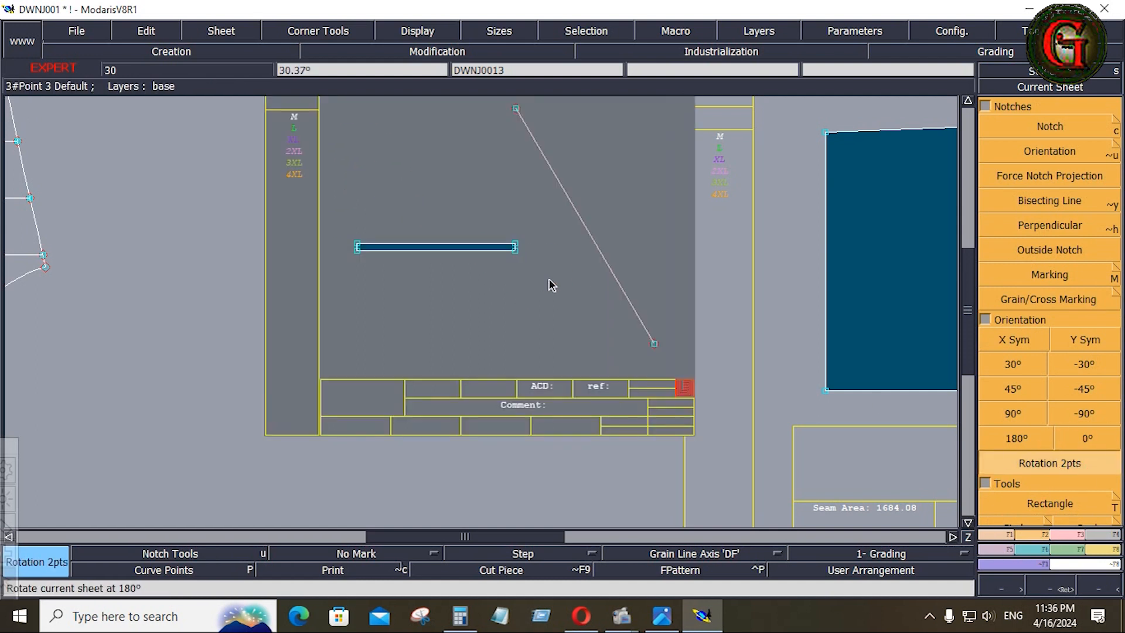
{"action": "key", "text": "Delete"}
{"action": "left_click", "coordinate": [608, 265]}
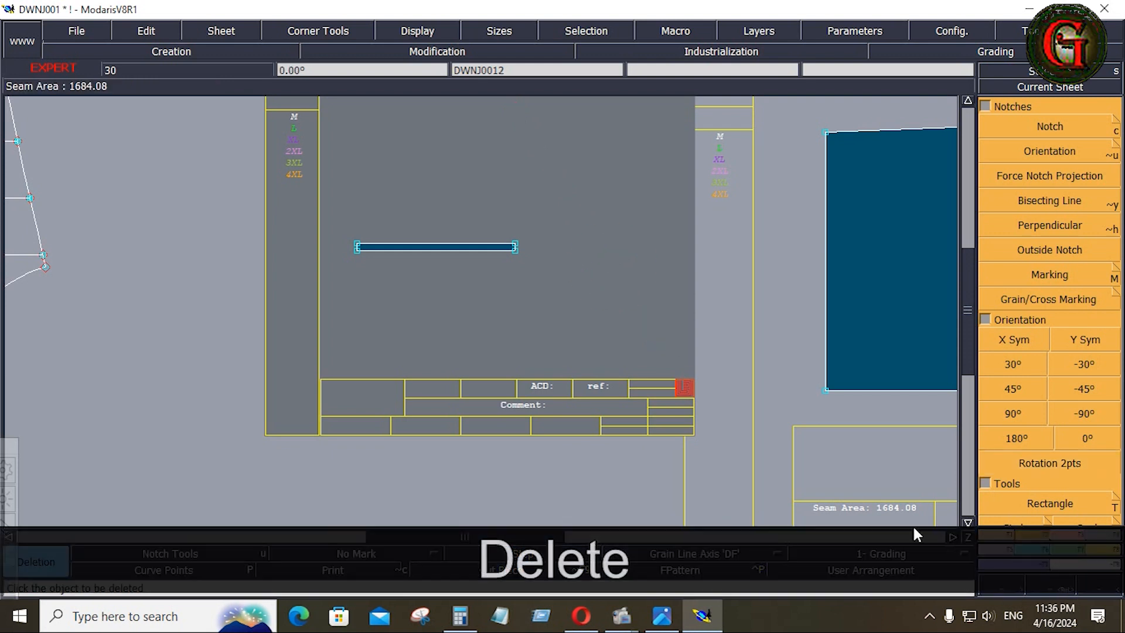
- Create a double-width pocket piece by mirroring the strip across its lower long edge with Sym 2Pts
{"action": "left_click", "coordinate": [999, 547]}
{"action": "left_click", "coordinate": [1036, 211]}
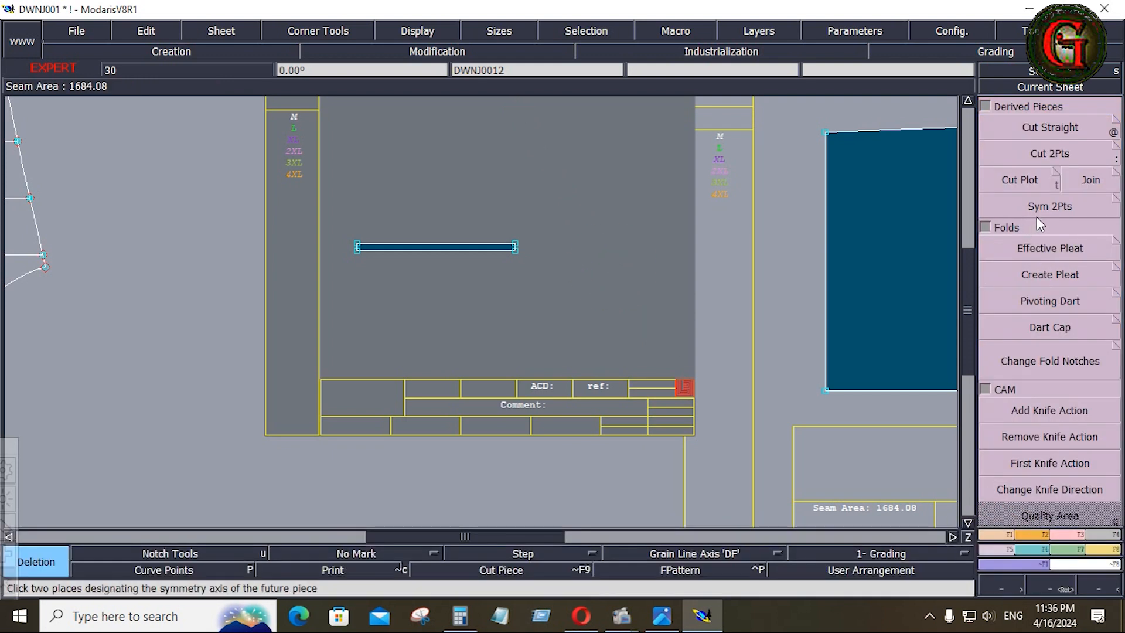
{"action": "left_click", "coordinate": [357, 247], "text": "ctrl"}
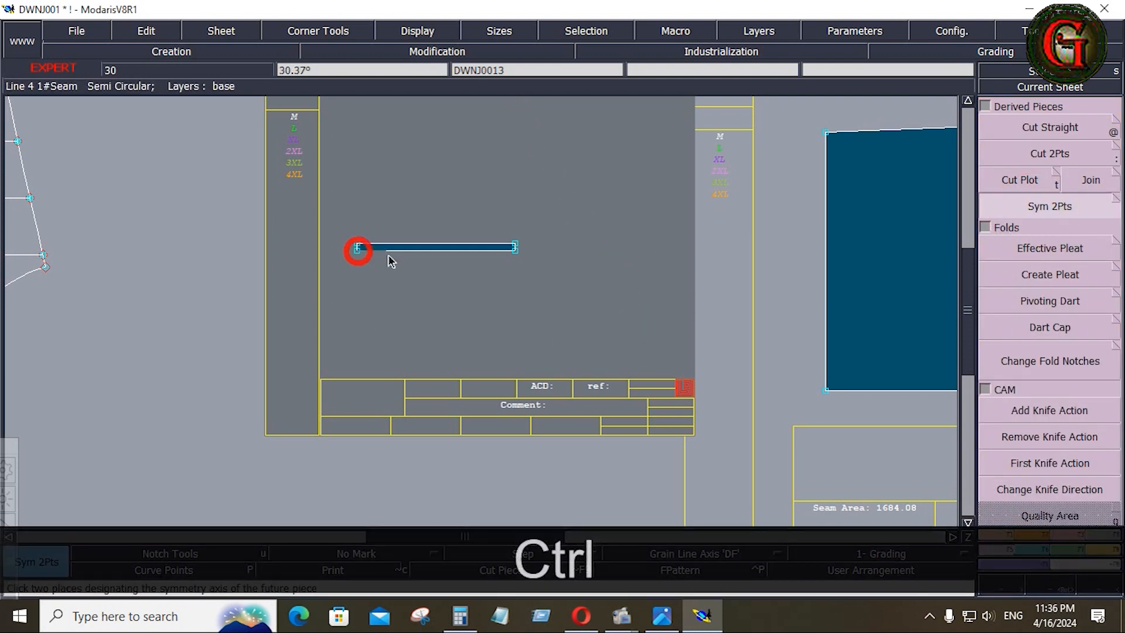
{"action": "left_click", "coordinate": [515, 247], "text": "ctrl"}
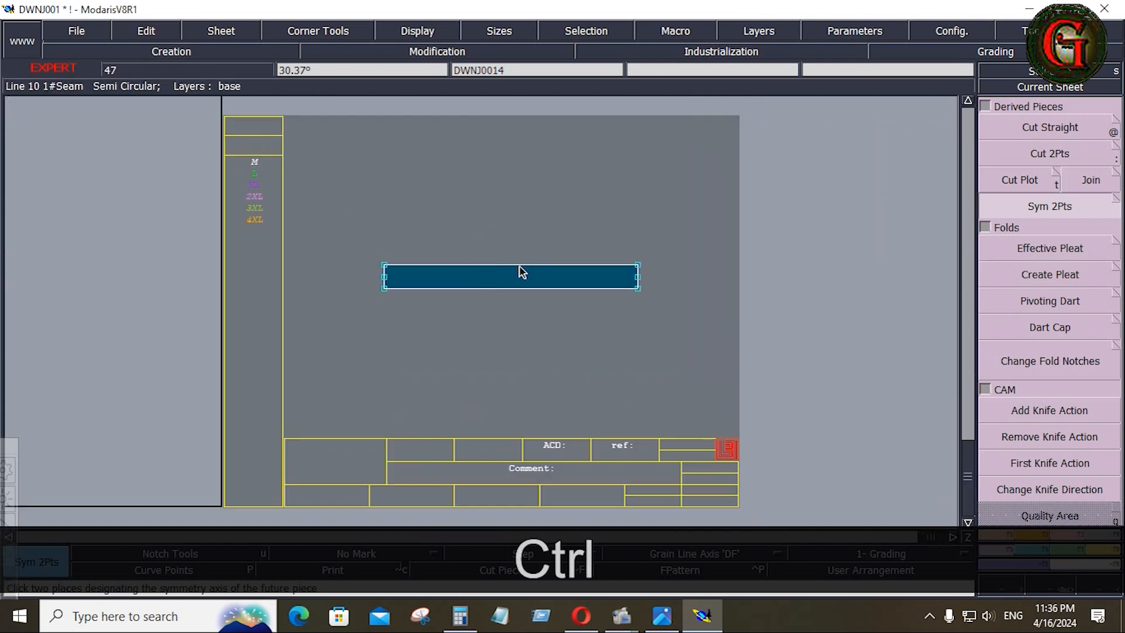
- Apply a Line Seam of 0.4 inches at beginning and end to all edges of the double-width pocket piece
{"action": "left_click", "coordinate": [1112, 537]}
{"action": "left_click", "coordinate": [1050, 126]}
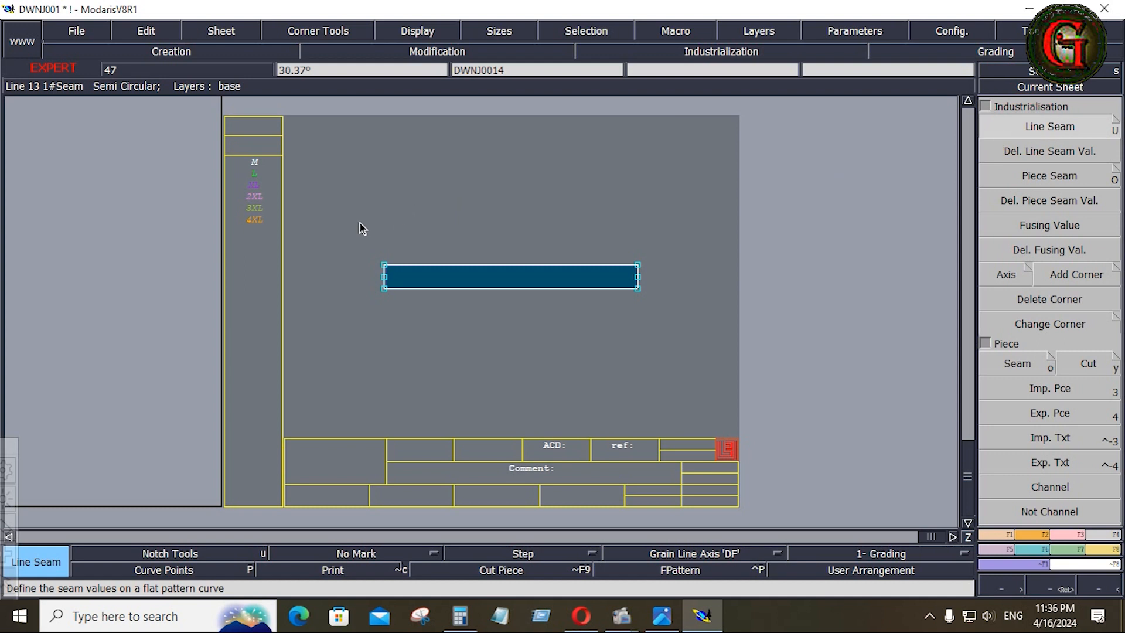
{"action": "left_click_drag", "start_coordinate": [359, 222], "coordinate": [678, 322]}
{"action": "right_click", "coordinate": [565, 263]}
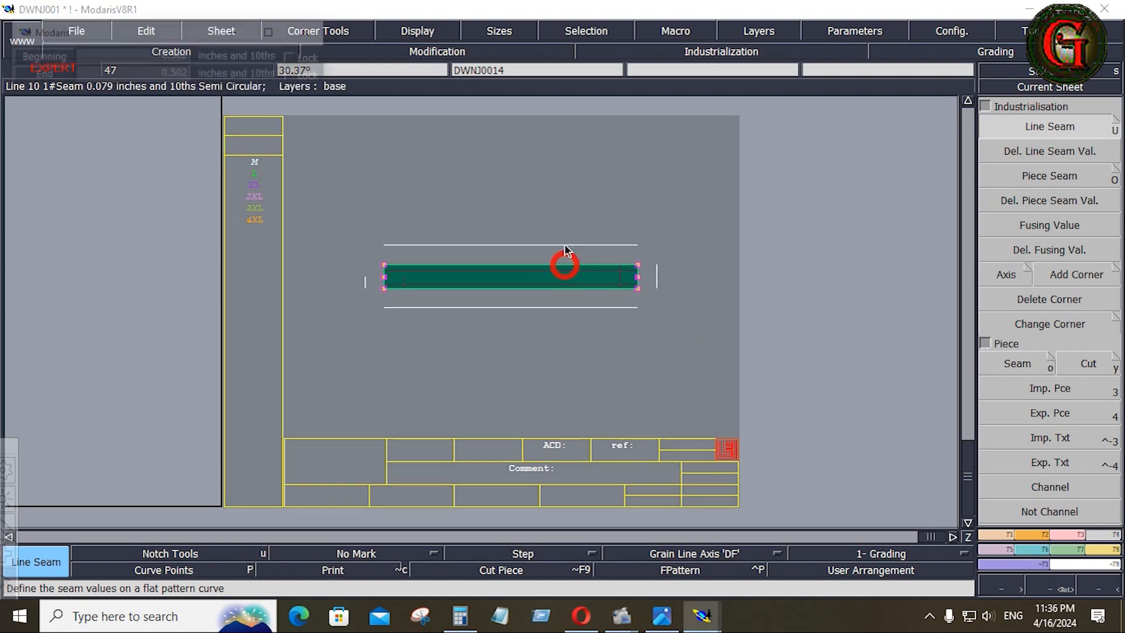
{"action": "key", "text": "Down"}
{"action": "type", "text": ".4"}
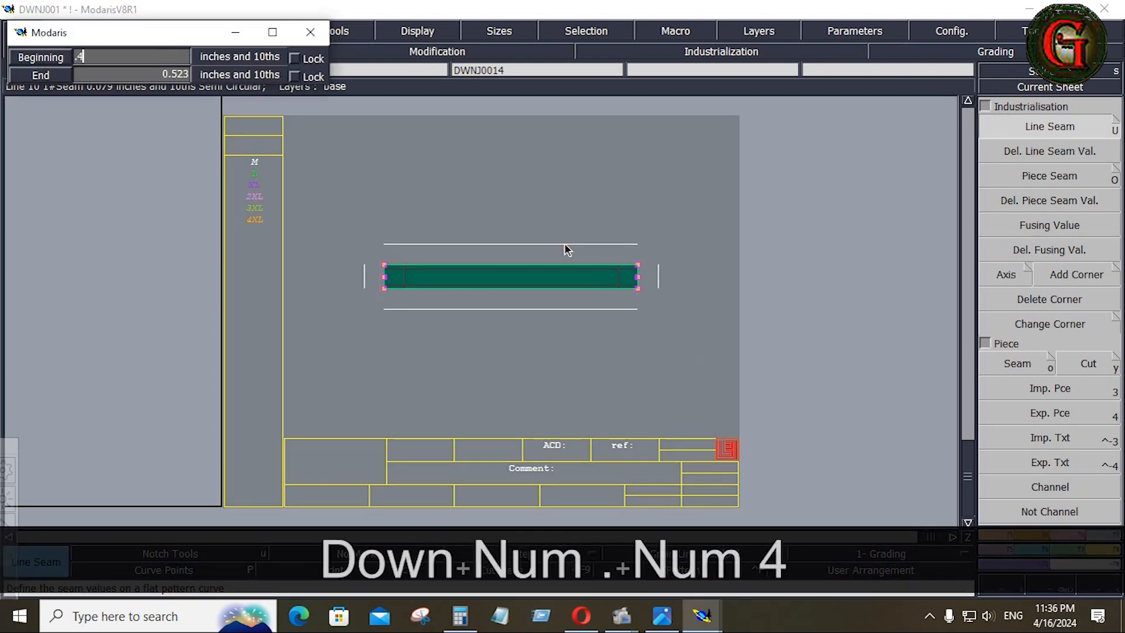
{"action": "key", "text": "Down"}
{"action": "type", "text": ".4"}
{"action": "key", "text": "Down"}
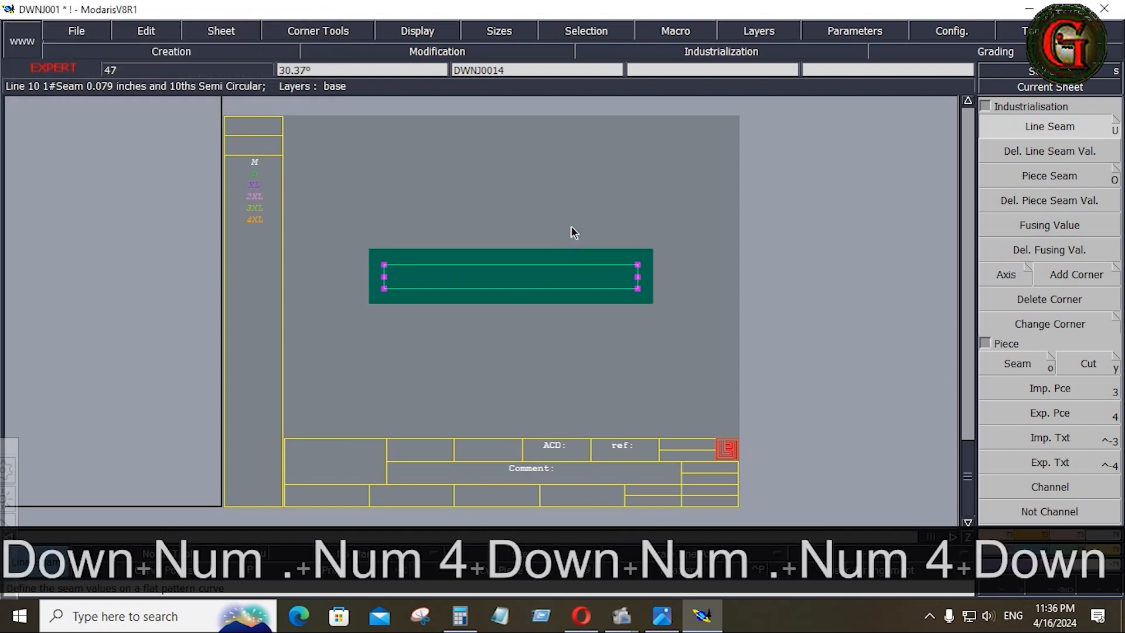
- Set the Line Seam on both short ends of the pocket piece to 0.75 inches
{"action": "left_click_drag", "start_coordinate": [583, 233], "coordinate": [703, 371]}
{"action": "right_click", "coordinate": [648, 277]}
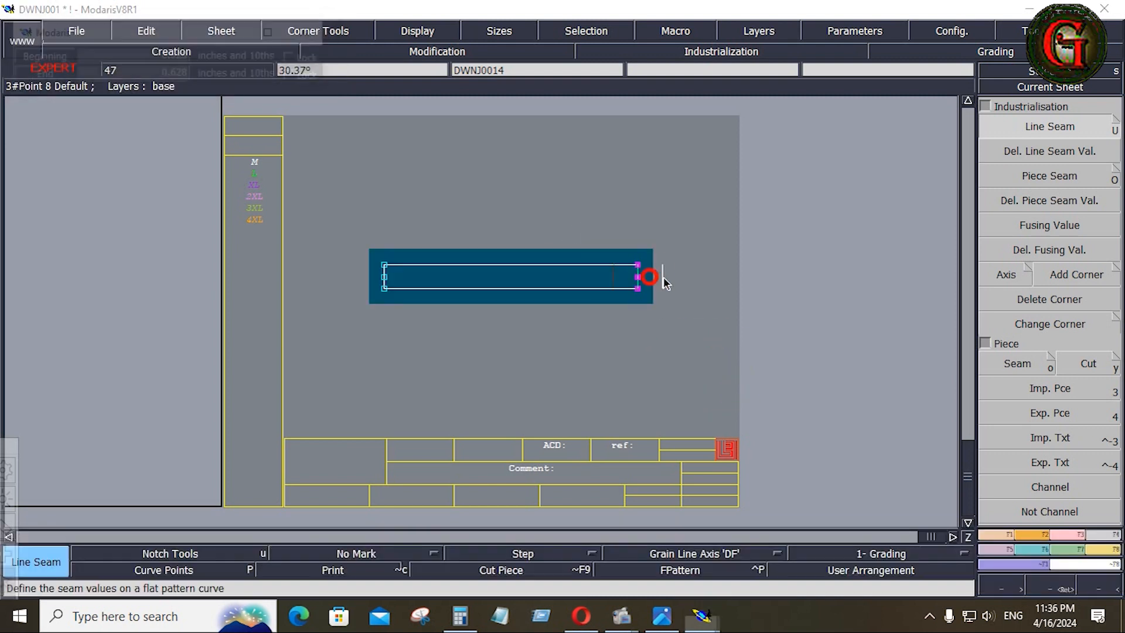
{"action": "key", "text": "Down"}
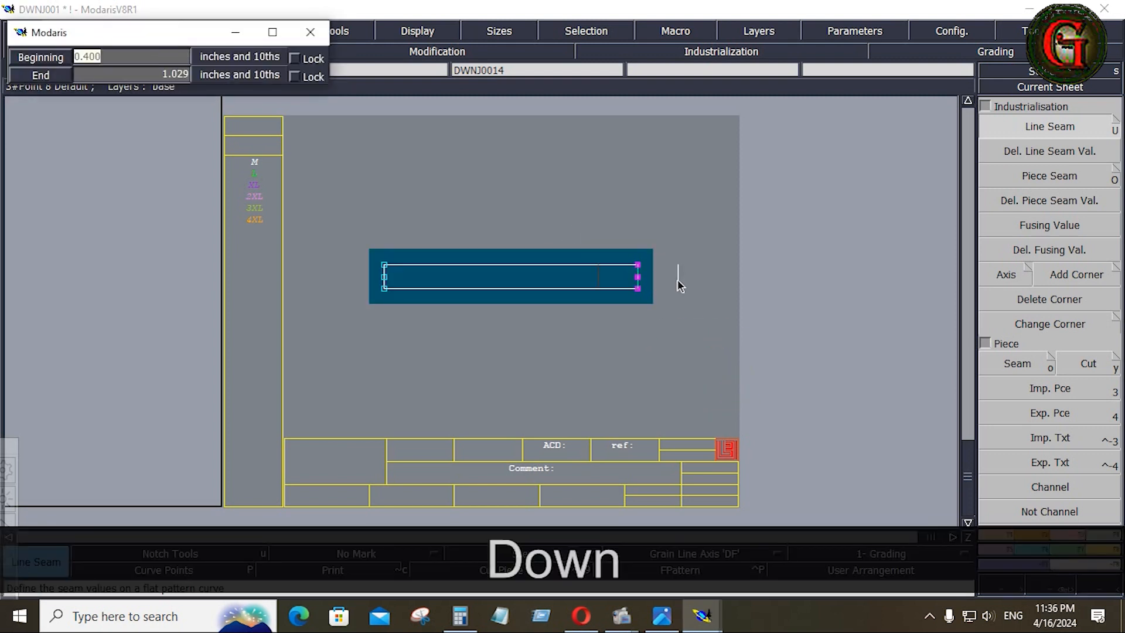
{"action": "type", "text": ".75"}
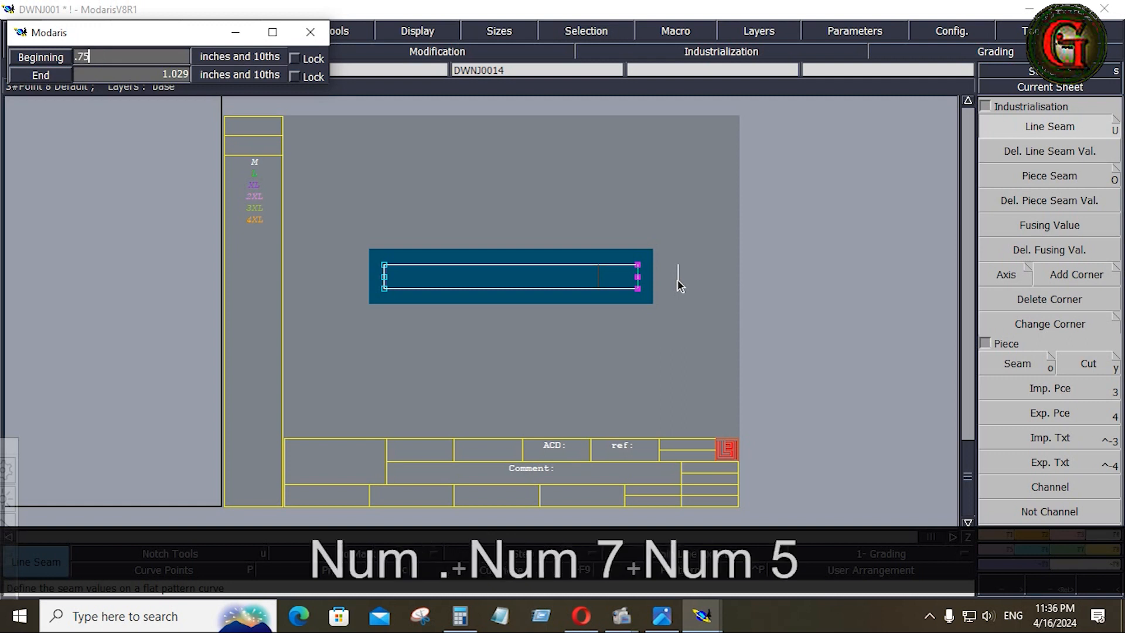
{"action": "key", "text": "Down"}
{"action": "type", "text": "."}
{"action": "key", "text": "Down"}
{"action": "key", "text": "Down"}
{"action": "key", "text": "Down"}
- Create a horizontal Grain Line Axis 'DF' in the middle of the pocket piece
{"action": "left_click", "coordinate": [712, 555]}
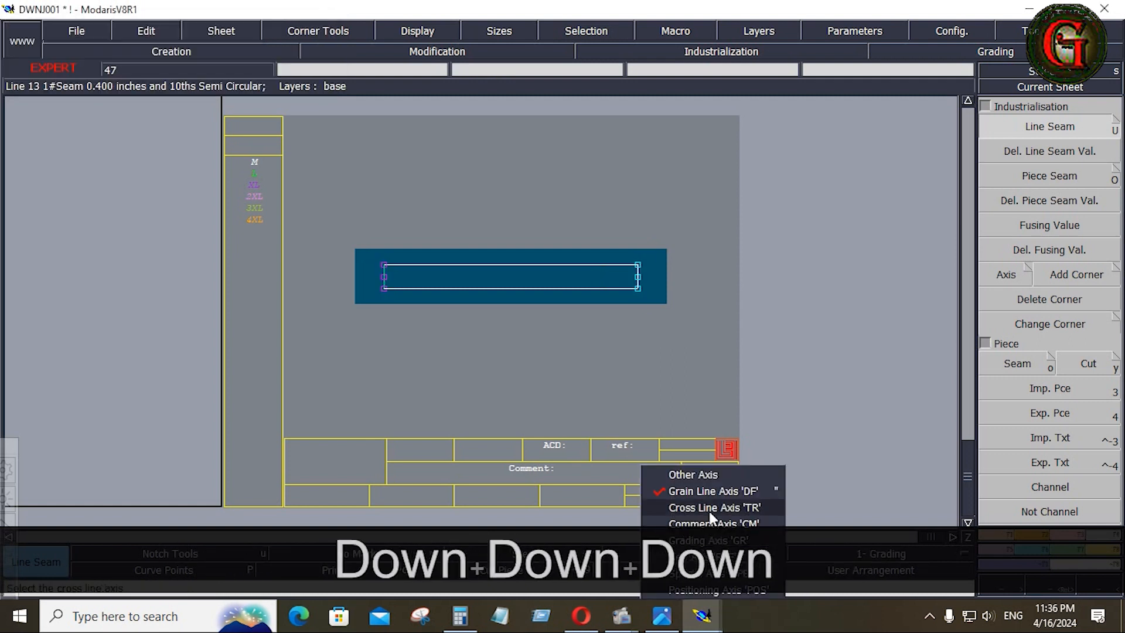
{"action": "left_click", "coordinate": [703, 491]}
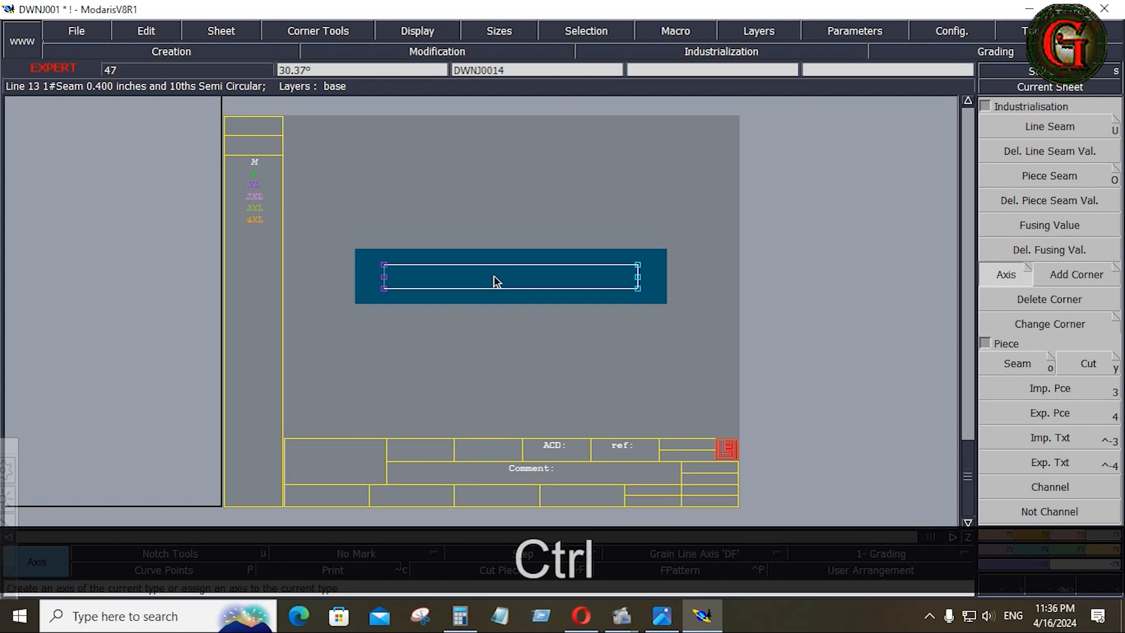
{"action": "left_click", "coordinate": [493, 276]}
{"action": "left_click", "coordinate": [551, 276]}
- Enter POCKET BONE 1X4 as the comment of the pocket piece
{"action": "left_click", "coordinate": [572, 477]}
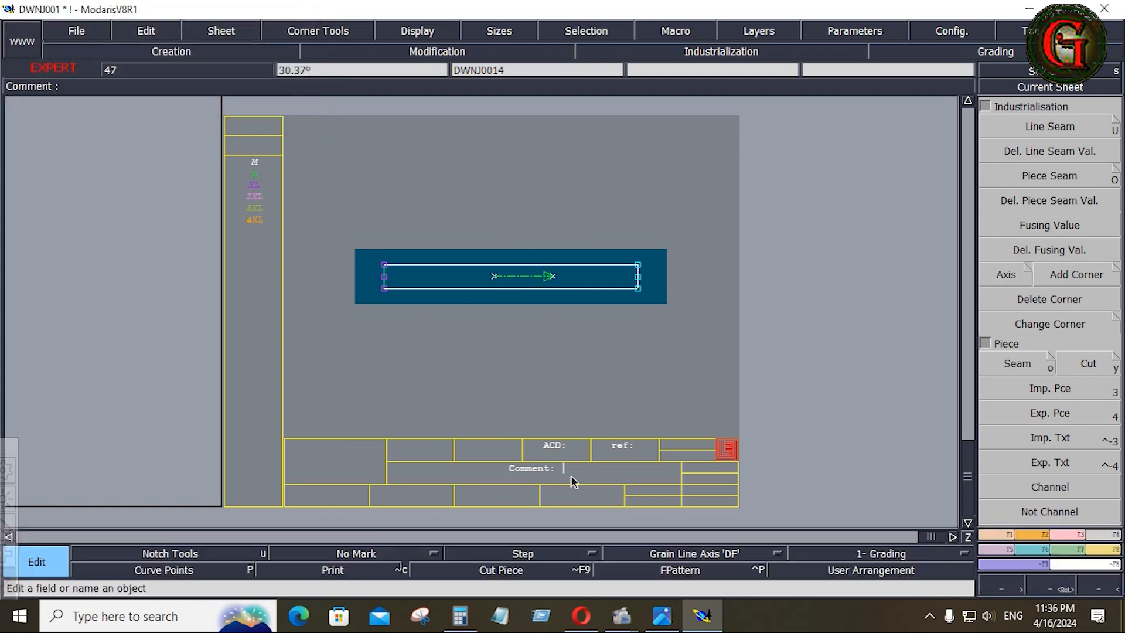
{"action": "type", "text": "POC"}
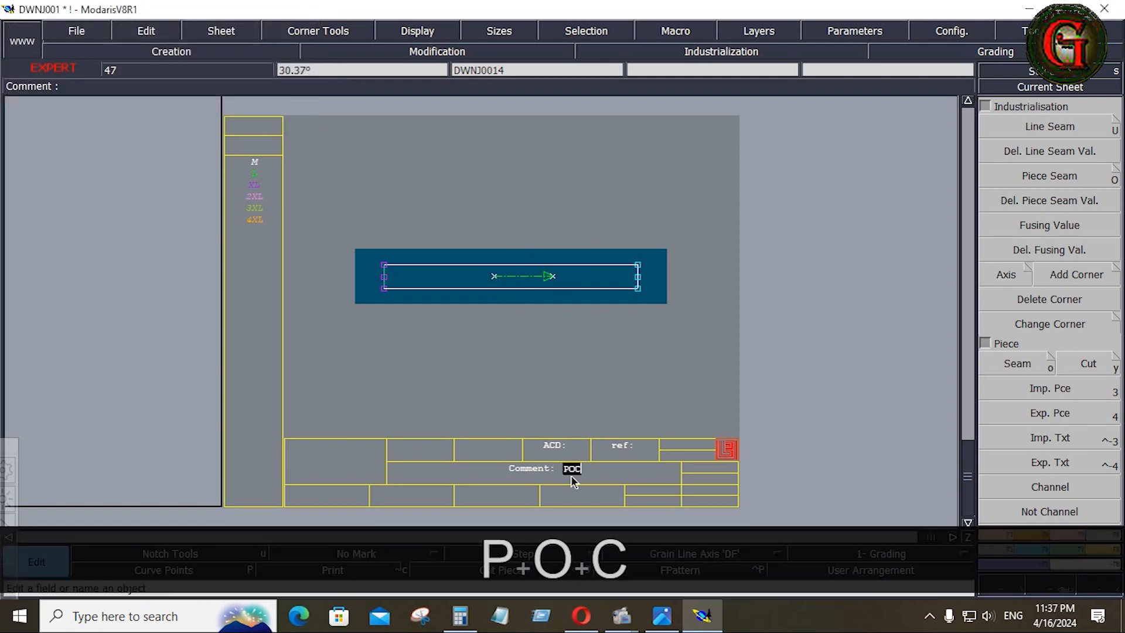
{"action": "type", "text": "KET"}
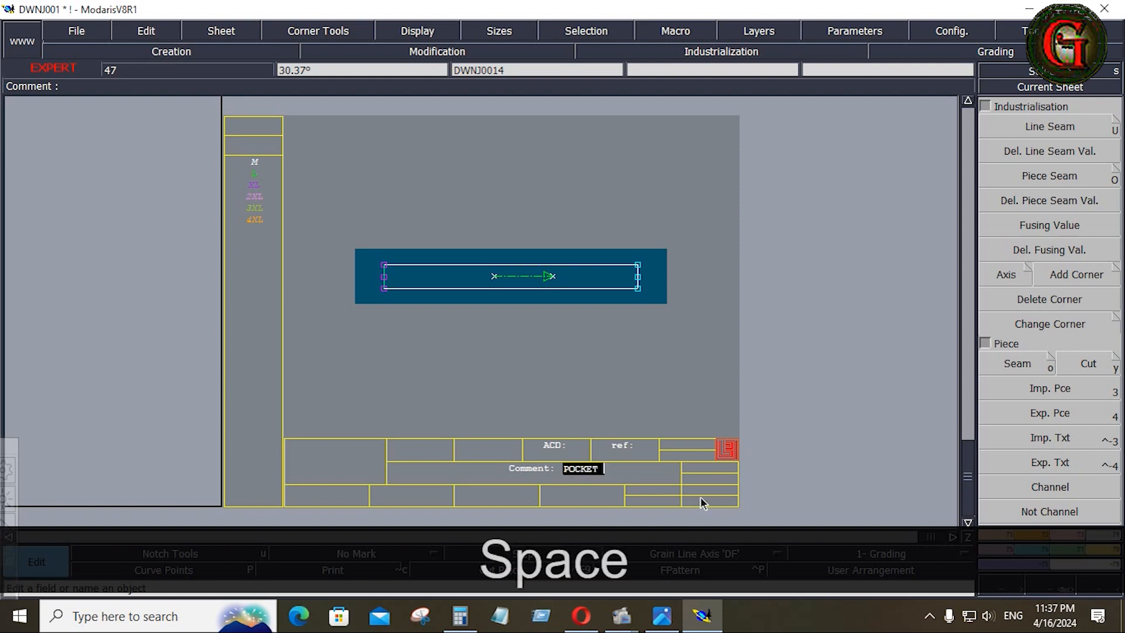
{"action": "type", "text": " BONE"}
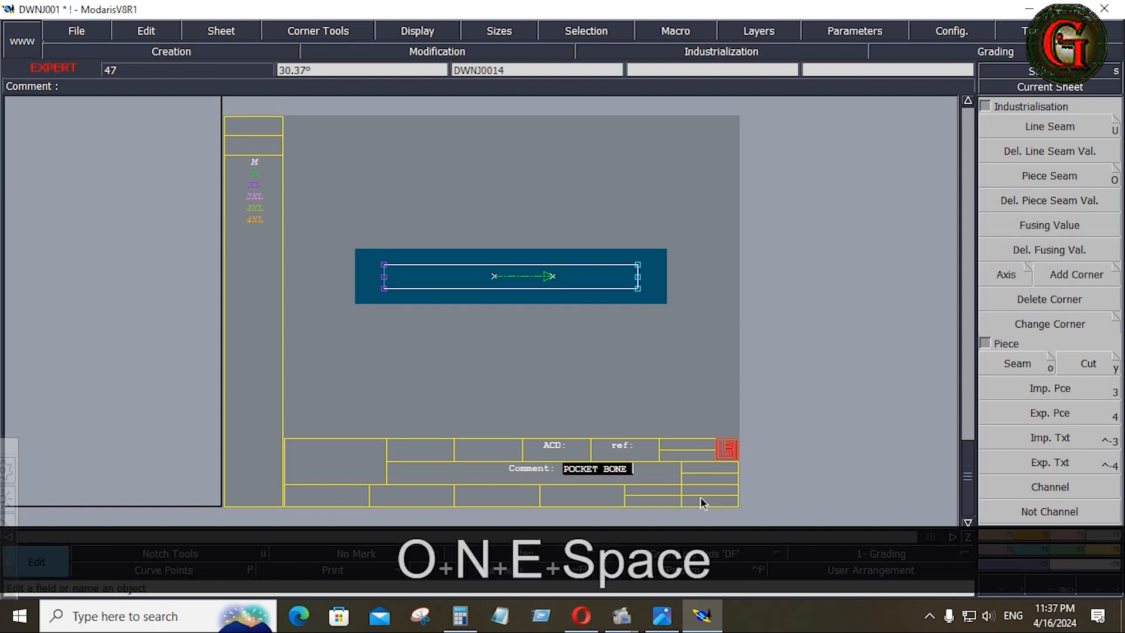
{"action": "type", "text": " 1X4"}
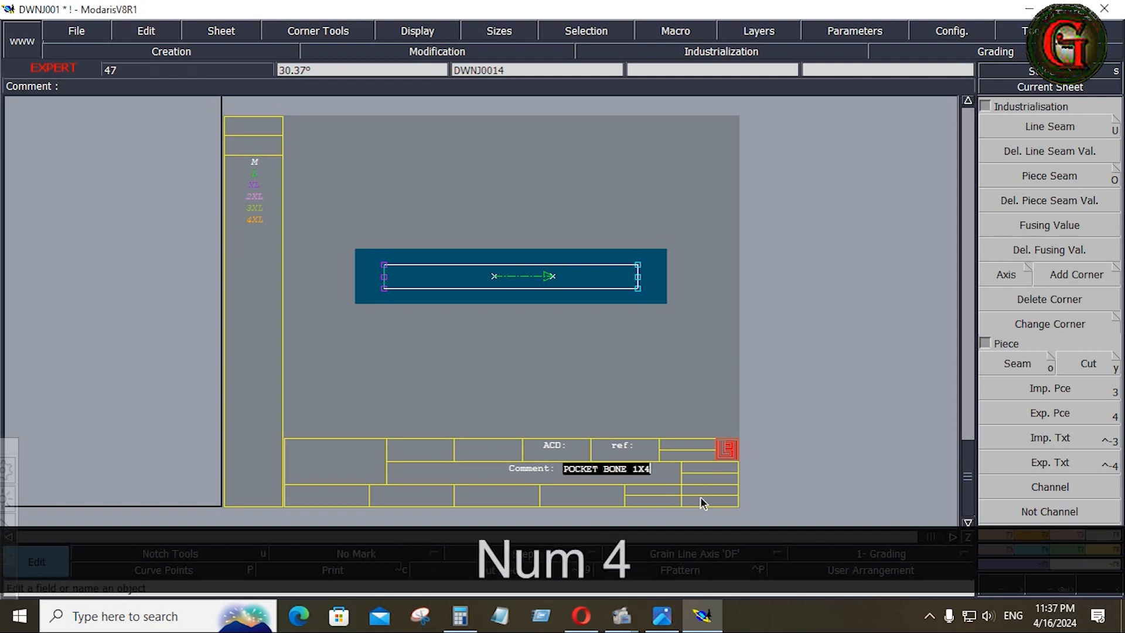
{"action": "key", "text": "Return"}
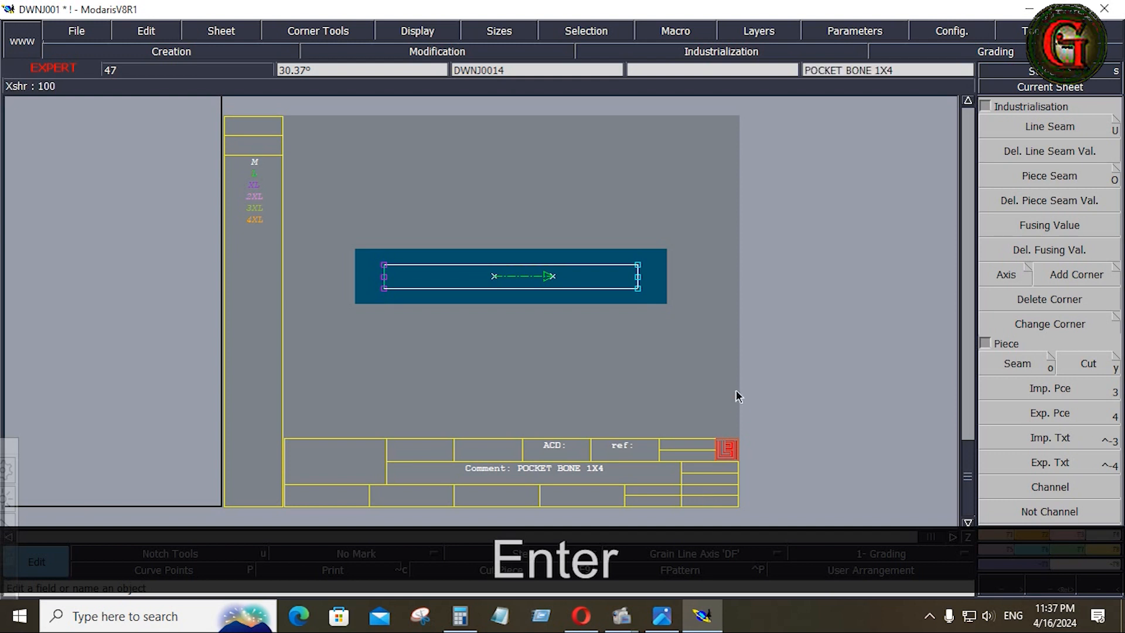
- Rearrange all sheets on the desk and delete the sheet holding the original half-width pocket strip
{"action": "left_click", "coordinate": [735, 391]}
{"action": "key", "text": "j"}
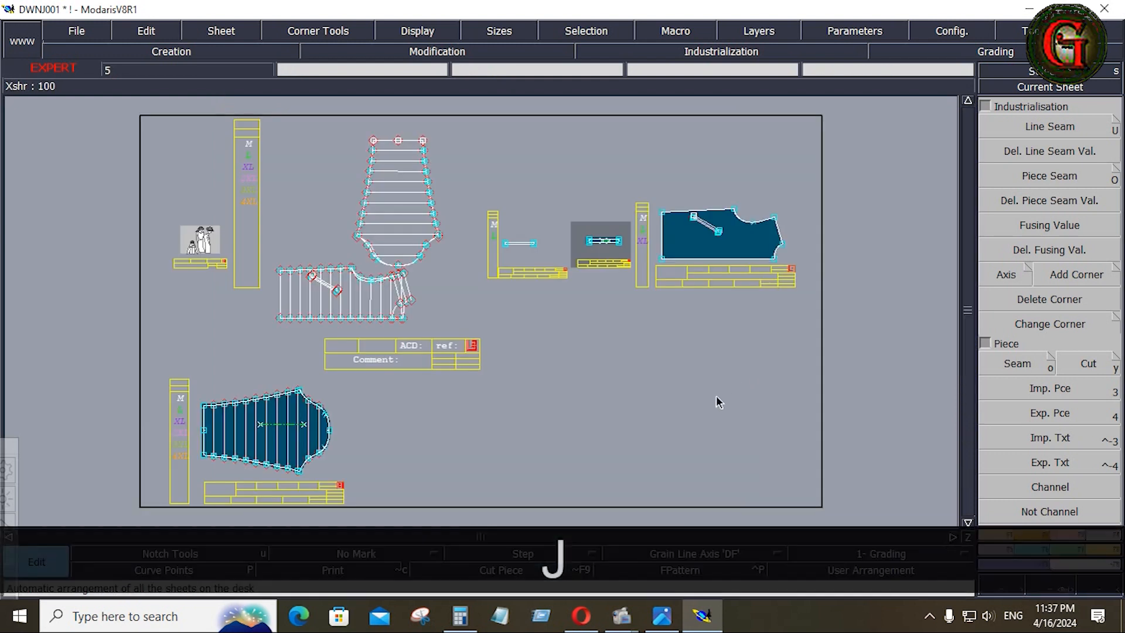
{"action": "left_click", "coordinate": [518, 271]}
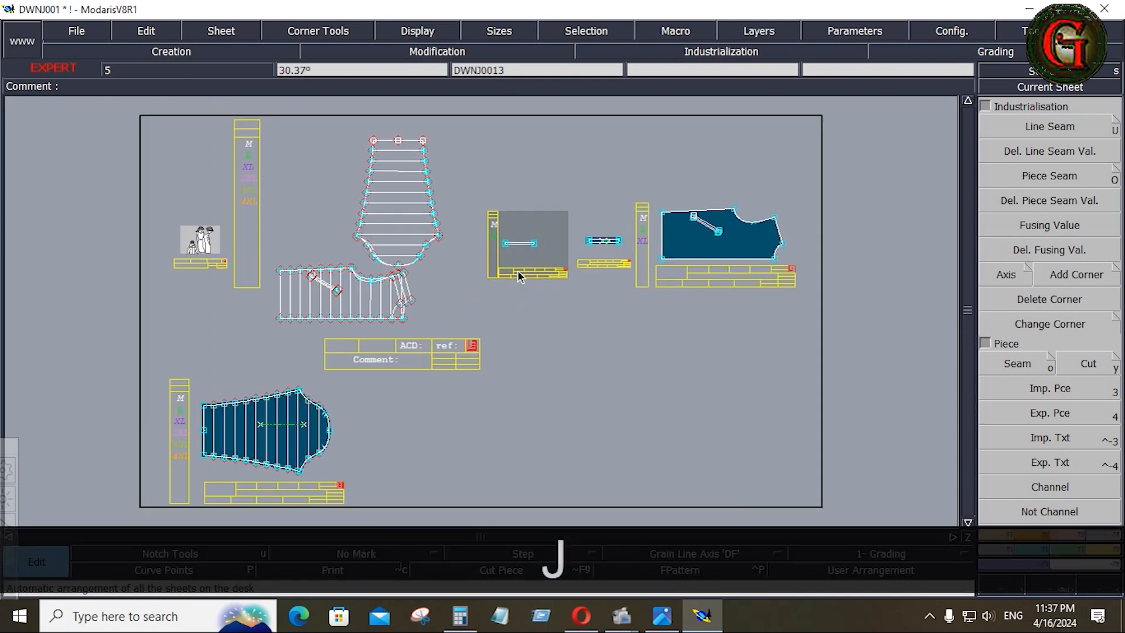
{"action": "key", "text": "shift+z"}
{"action": "key", "text": "shift"}
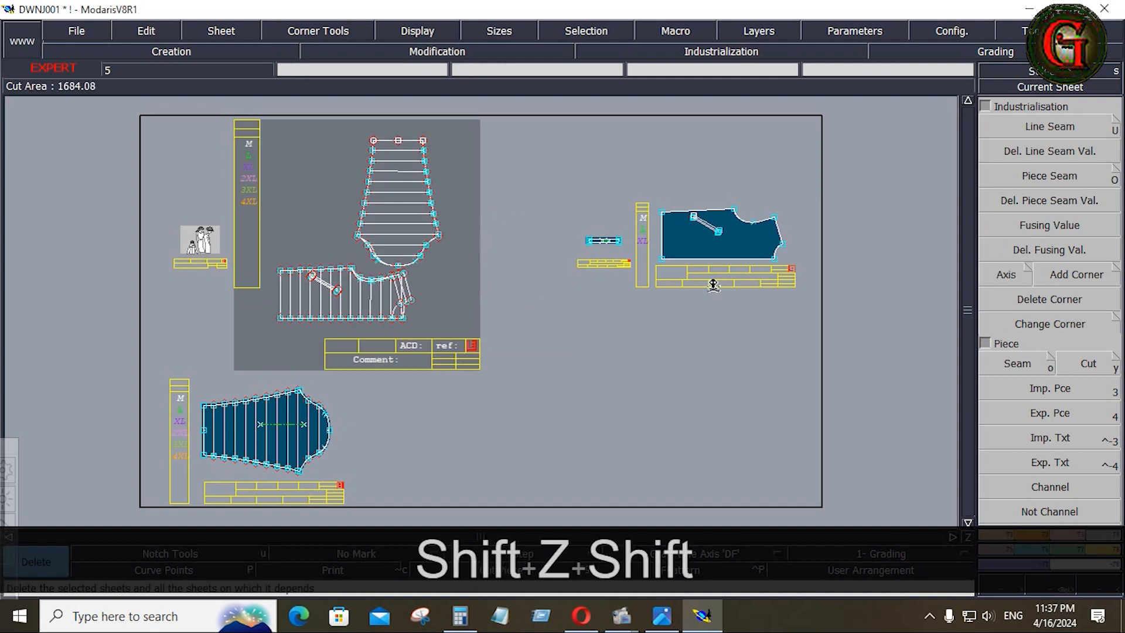
- Apply a Line Seam of 0.4 inches at beginning and end to all outer edges of the body panel piece DWNJ0012
{"action": "left_click", "coordinate": [721, 285]}
{"action": "key", "text": "Home"}
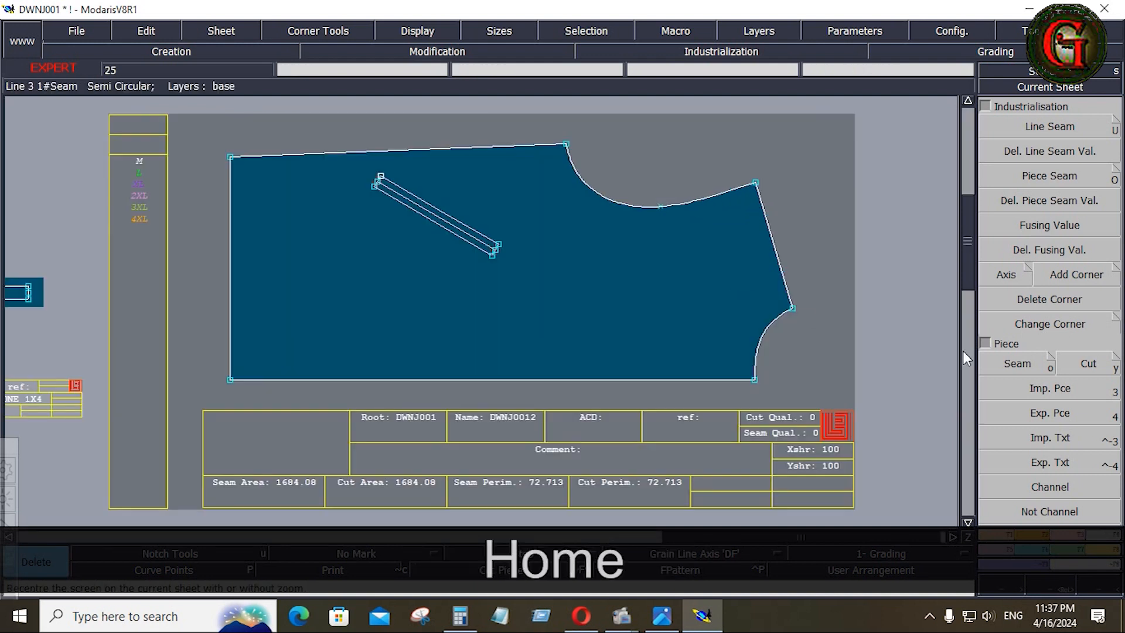
{"action": "right_click", "coordinate": [1103, 529]}
{"action": "left_click", "coordinate": [1043, 128]}
{"action": "left_click_drag", "start_coordinate": [190, 121], "coordinate": [882, 418]}
{"action": "left_click", "coordinate": [785, 284]}
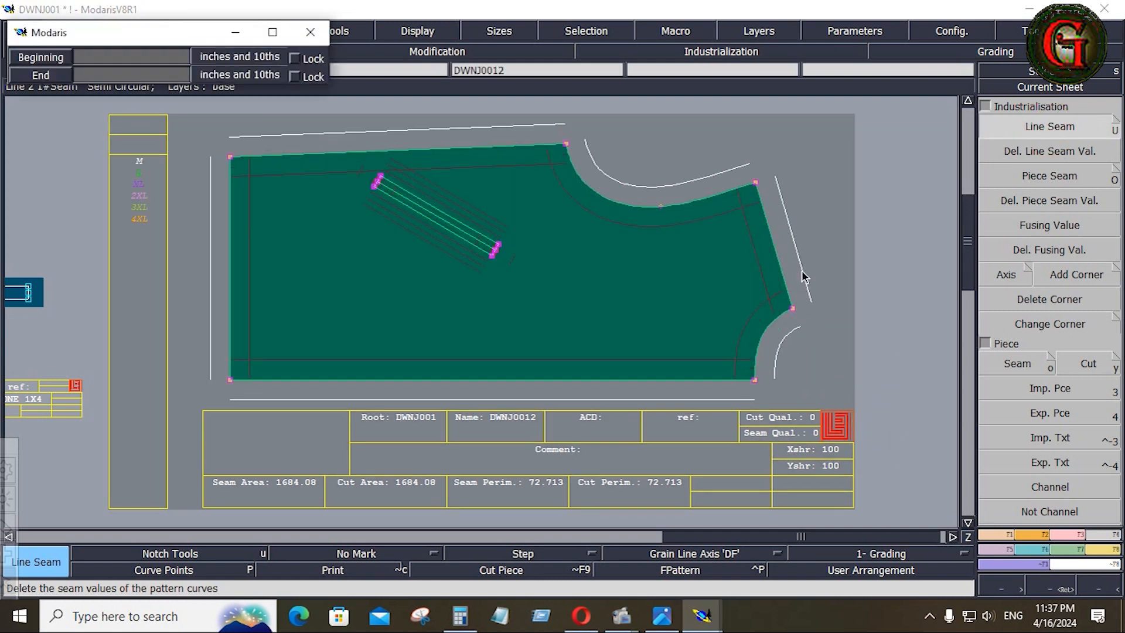
{"action": "key", "text": "Down"}
{"action": "type", "text": ".4"}
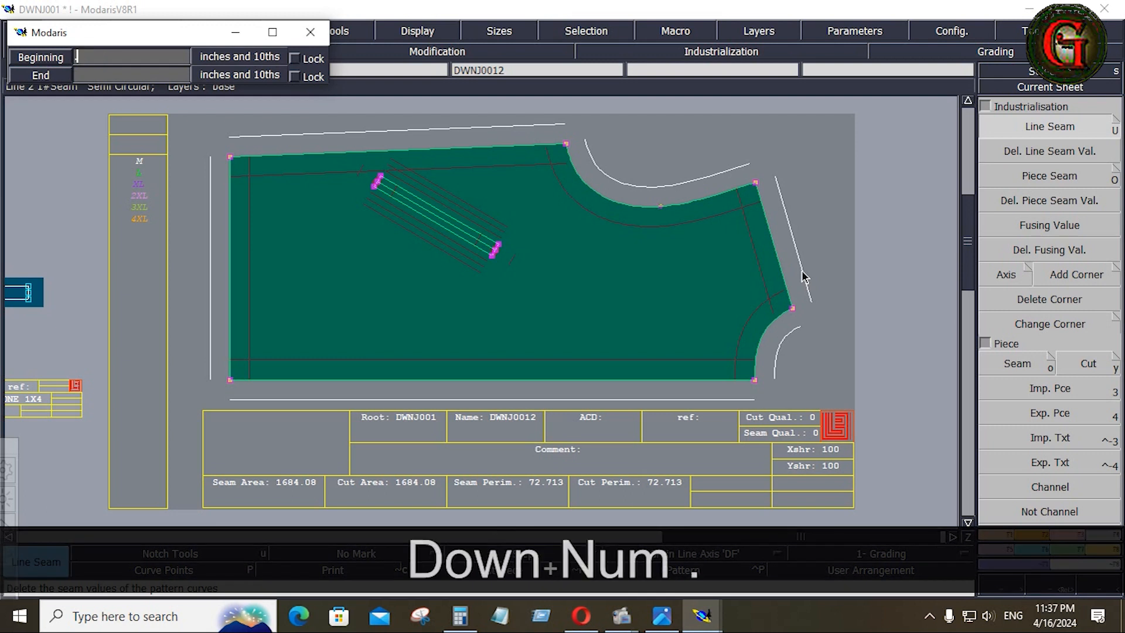
{"action": "key", "text": "Down"}
{"action": "type", "text": ".4"}
{"action": "key", "text": "Down"}
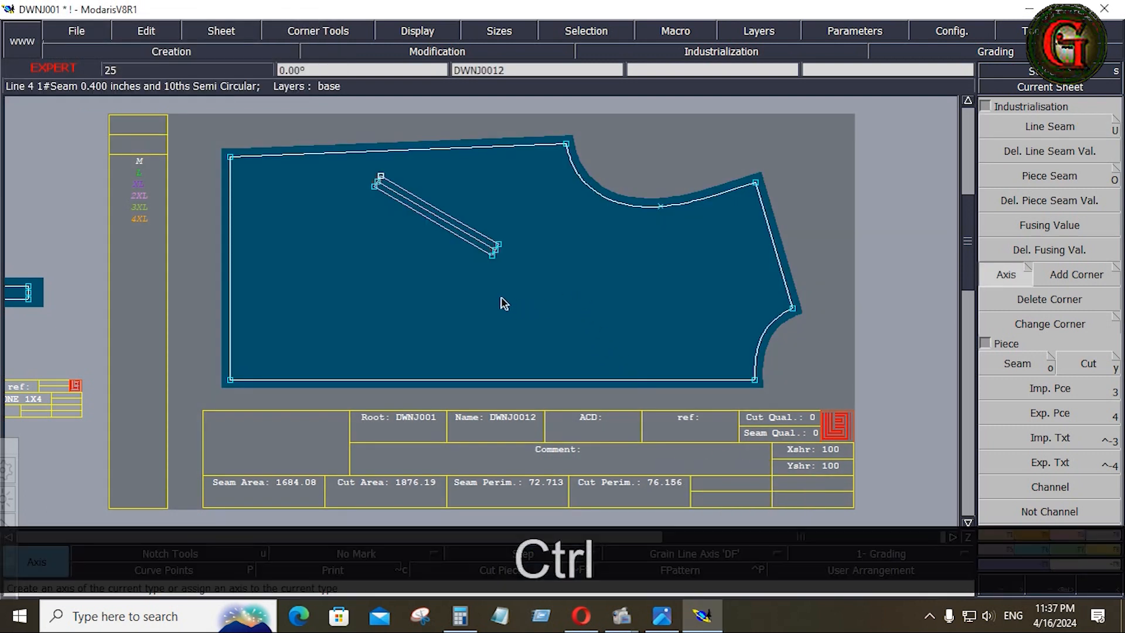
- Create a horizontal Grain Line Axis 'DF' in the body panel piece, below the slanted pocket lines
{"action": "left_click", "coordinate": [502, 298], "text": "ctrl"}
{"action": "left_click", "coordinate": [611, 299], "text": "ctrl"}
{"action": "key", "text": "Home"}
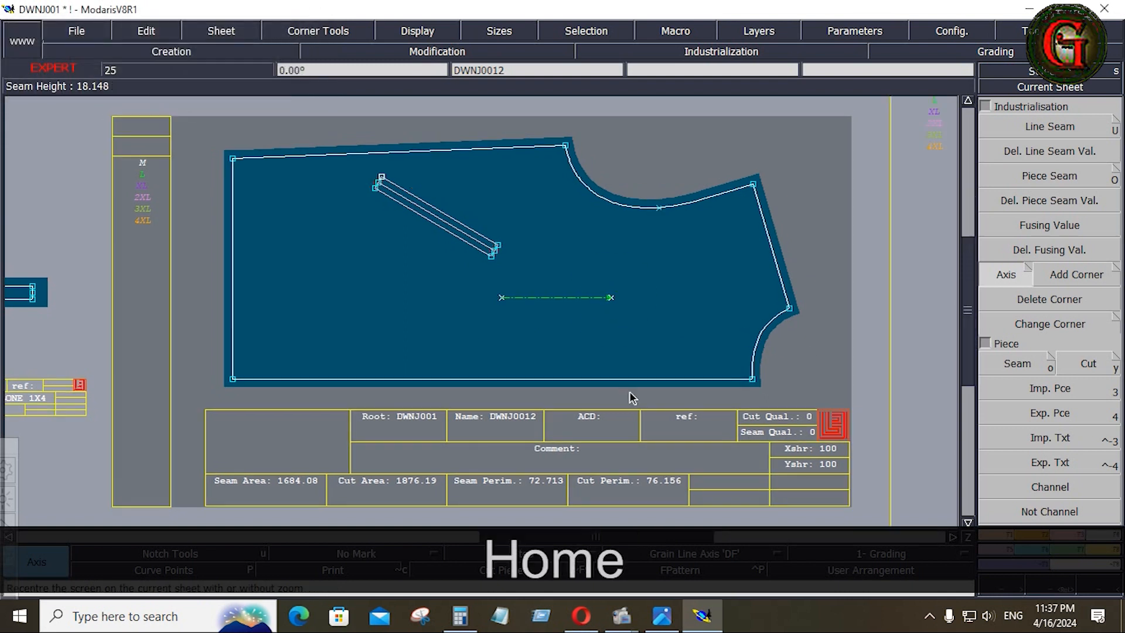
- Enter FRONT 1X2 as the comment of the front body panel piece DWNJ0012
{"action": "key", "text": "e"}
{"action": "left_click", "coordinate": [567, 450]}
{"action": "left_click", "coordinate": [584, 454]}
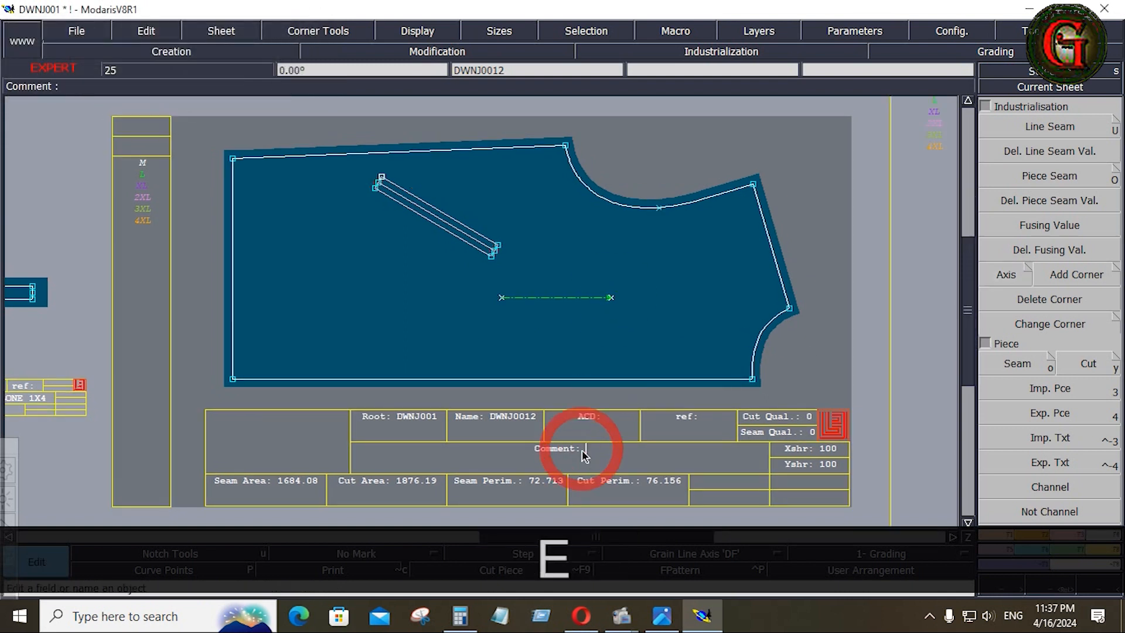
{"action": "type", "text": "FRON"}
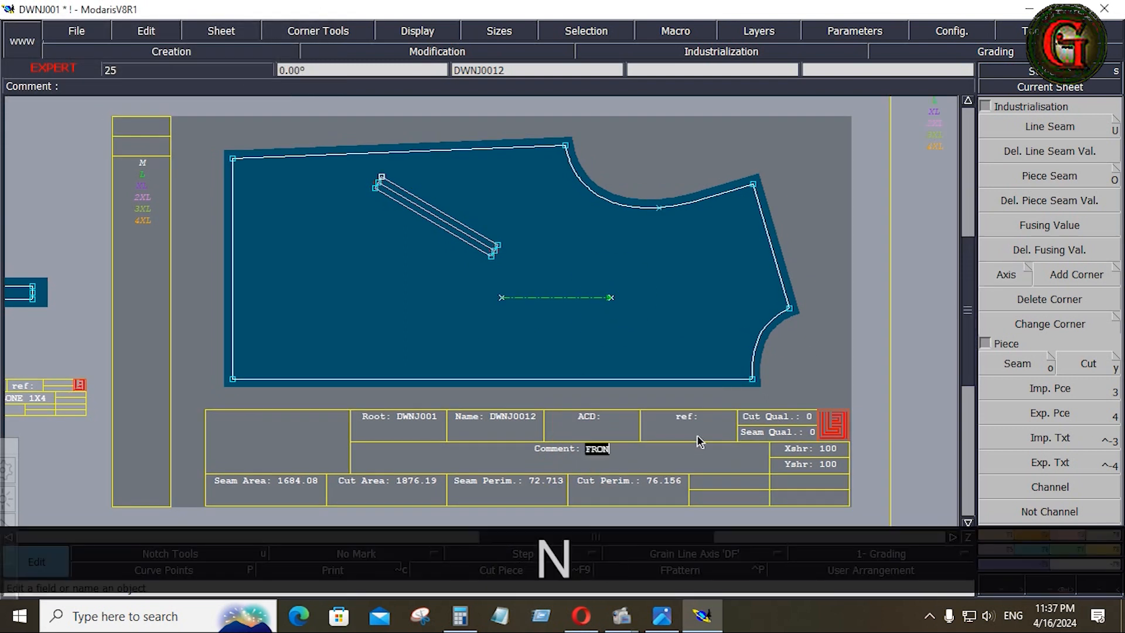
{"action": "type", "text": "TV 1X"}
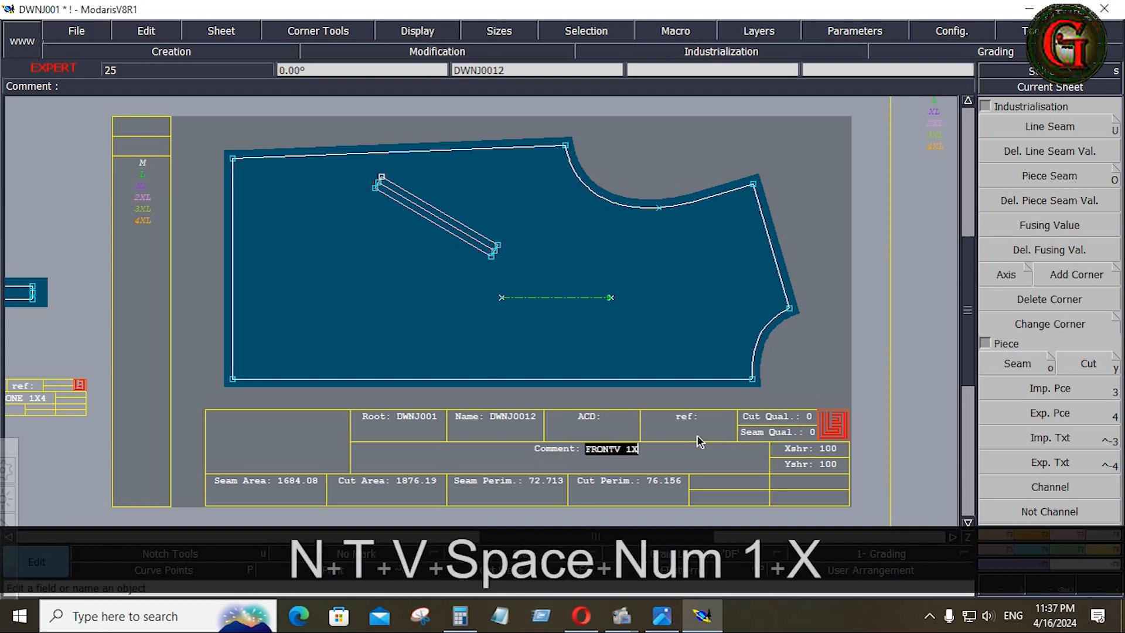
{"action": "type", "text": "2"}
{"action": "left_click", "coordinate": [611, 450]}
{"action": "key", "text": "Right"}
{"action": "key", "text": "BackSpace"}
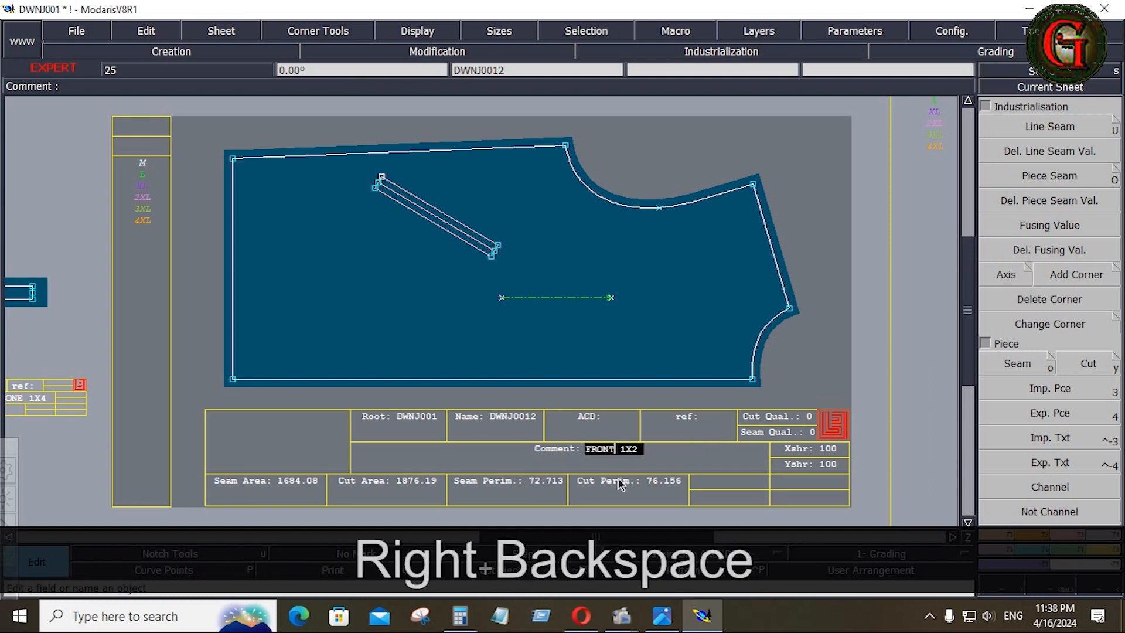
{"action": "left_click", "coordinate": [855, 386]}
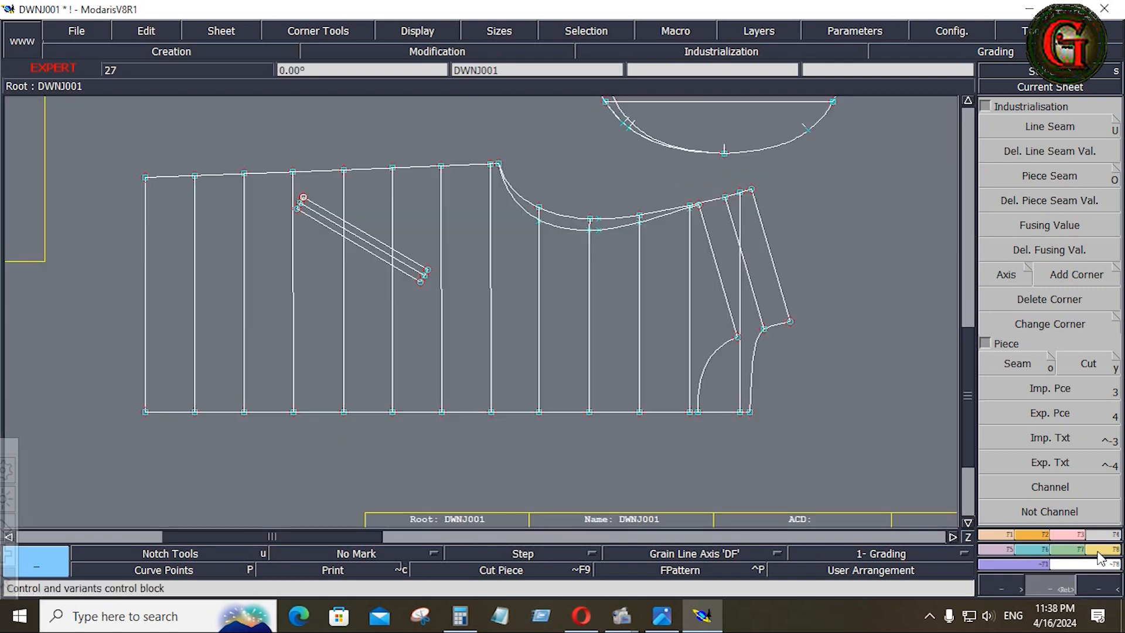
- Rearrange all sheets on the desk and delete the sheet of the front body panel piece DWNJ0012
{"action": "left_click", "coordinate": [1036, 409]}
{"action": "left_click", "coordinate": [1010, 365]}
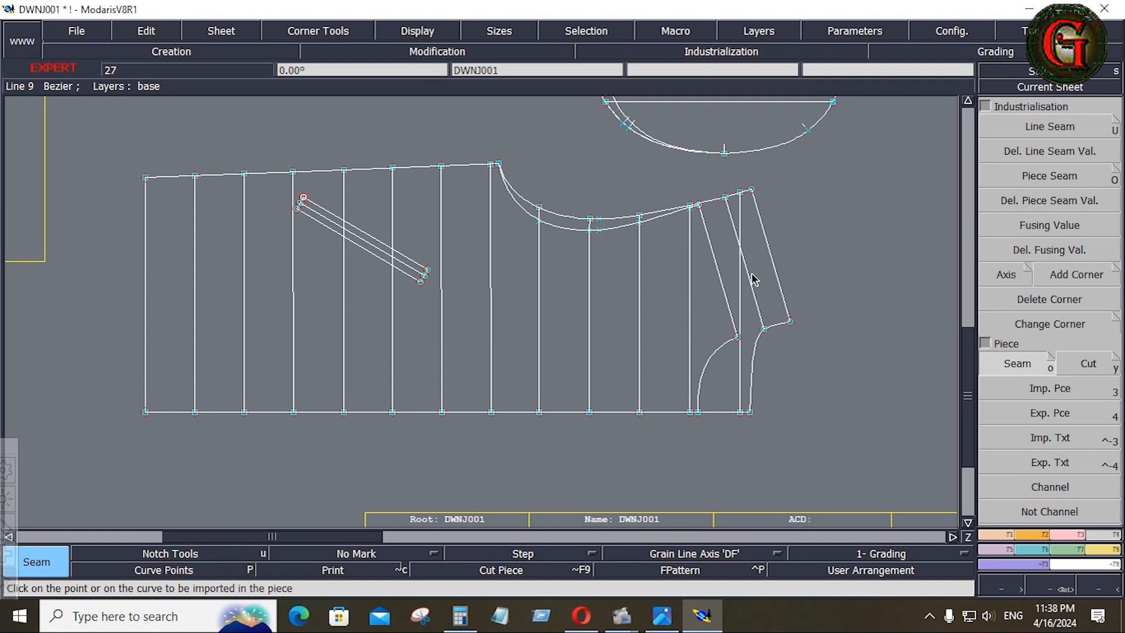
{"action": "key", "text": "j"}
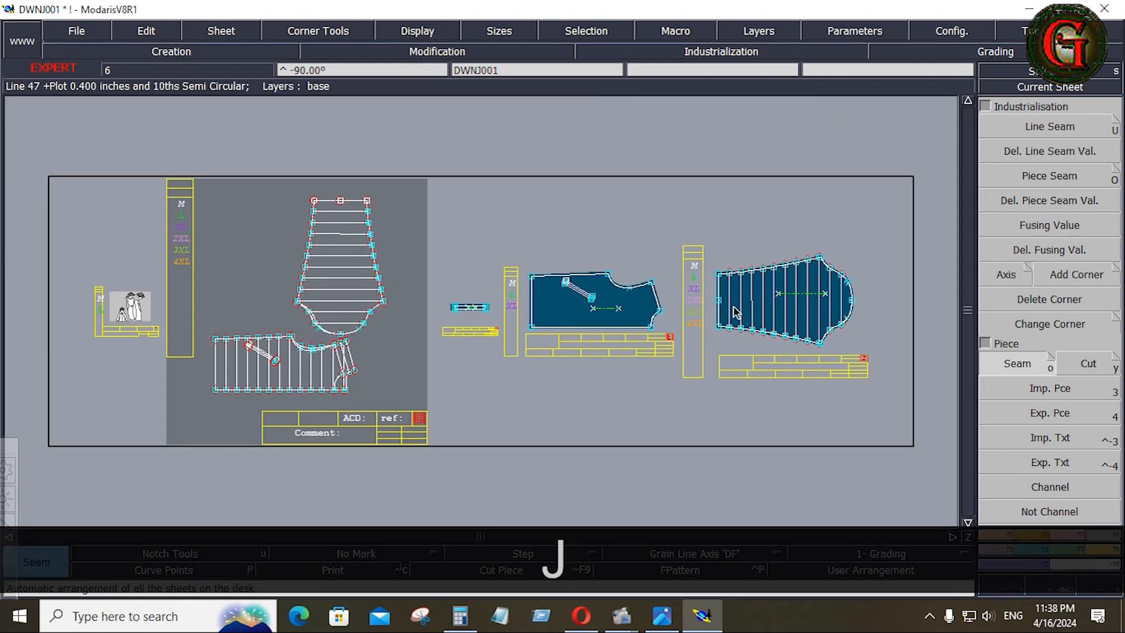
{"action": "left_click", "coordinate": [607, 319]}
{"action": "key", "text": "shift+z"}
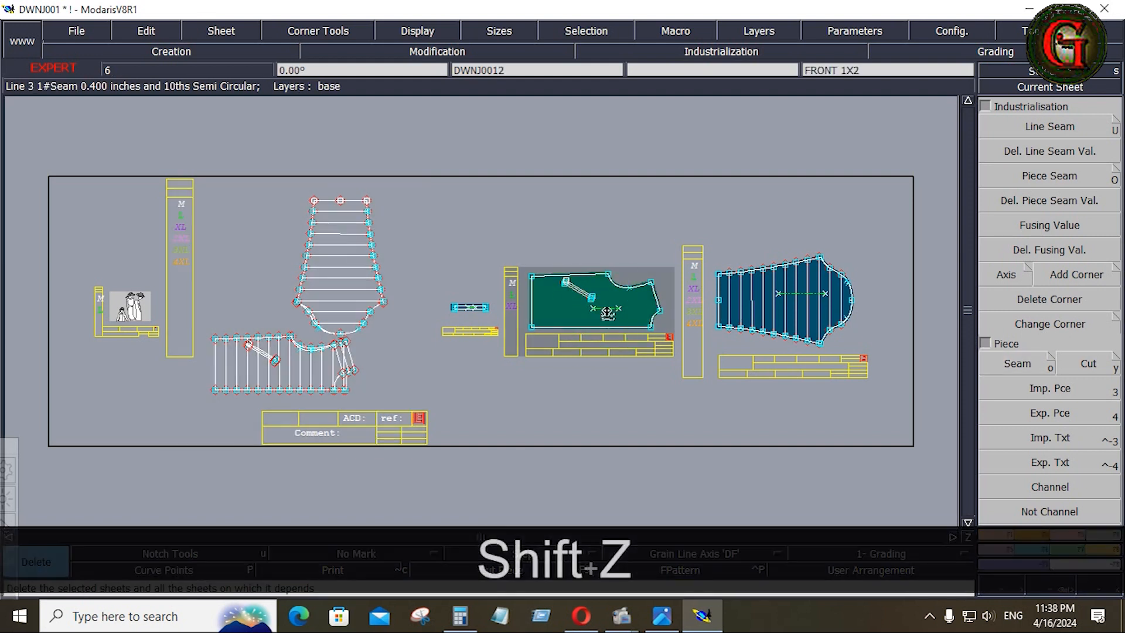
{"action": "key", "text": "shift+z"}
- Extract the front body panel from the base pattern again with Seam, including its vertical quilting lines and slanted pocket lines
{"action": "key", "text": "o"}
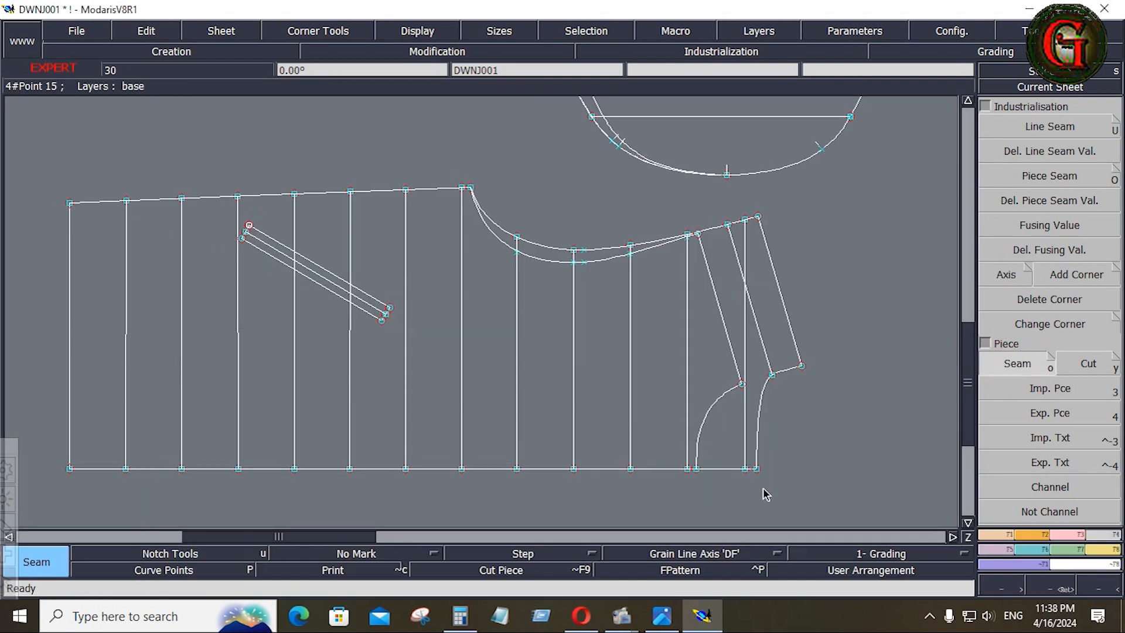
{"action": "left_click_drag", "start_coordinate": [763, 489], "coordinate": [736, 489]}
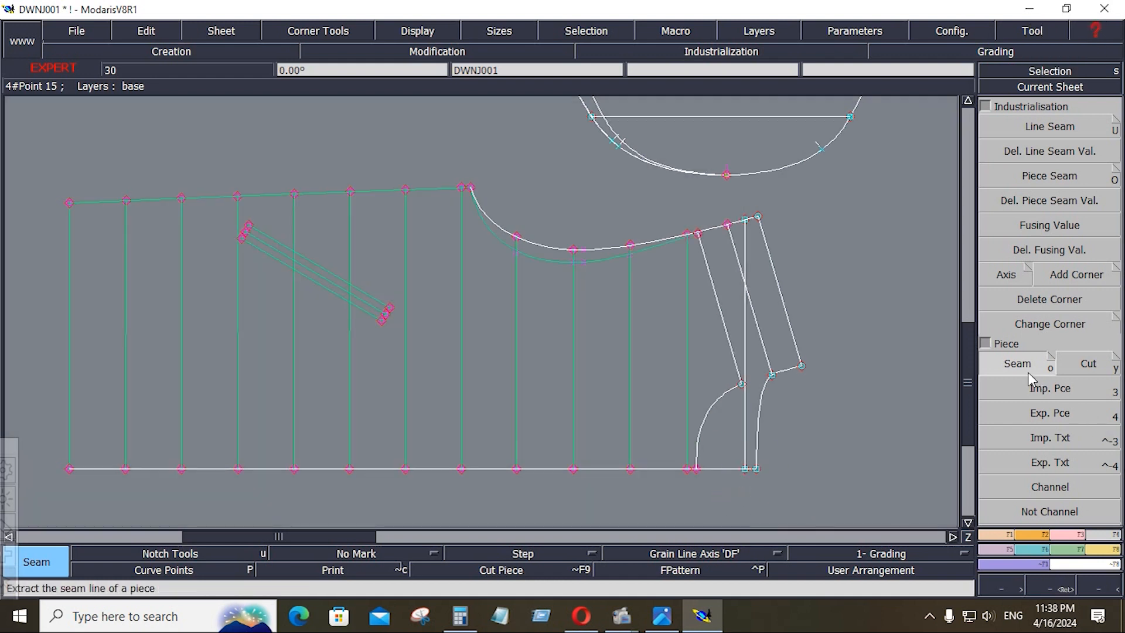
{"action": "left_click", "coordinate": [697, 336]}
{"action": "left_click_drag", "start_coordinate": [519, 367], "coordinate": [99, 362]}
{"action": "right_click", "coordinate": [98, 362]}
{"action": "key", "text": "Home"}
- Apply a Line Seam of 0.4 inches to all outer edges of the new front body panel piece
{"action": "left_click", "coordinate": [1050, 127]}
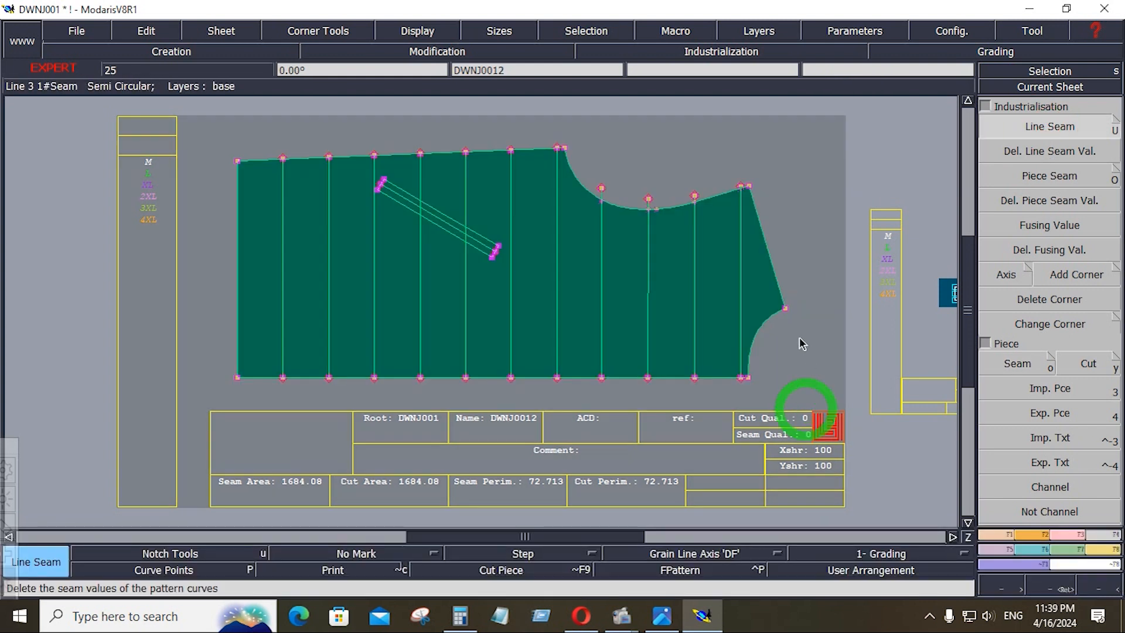
{"action": "left_click", "coordinate": [781, 289]}
{"action": "key", "text": "Down"}
{"action": "key", "text": "Down"}
{"action": "key", "text": "Down"}
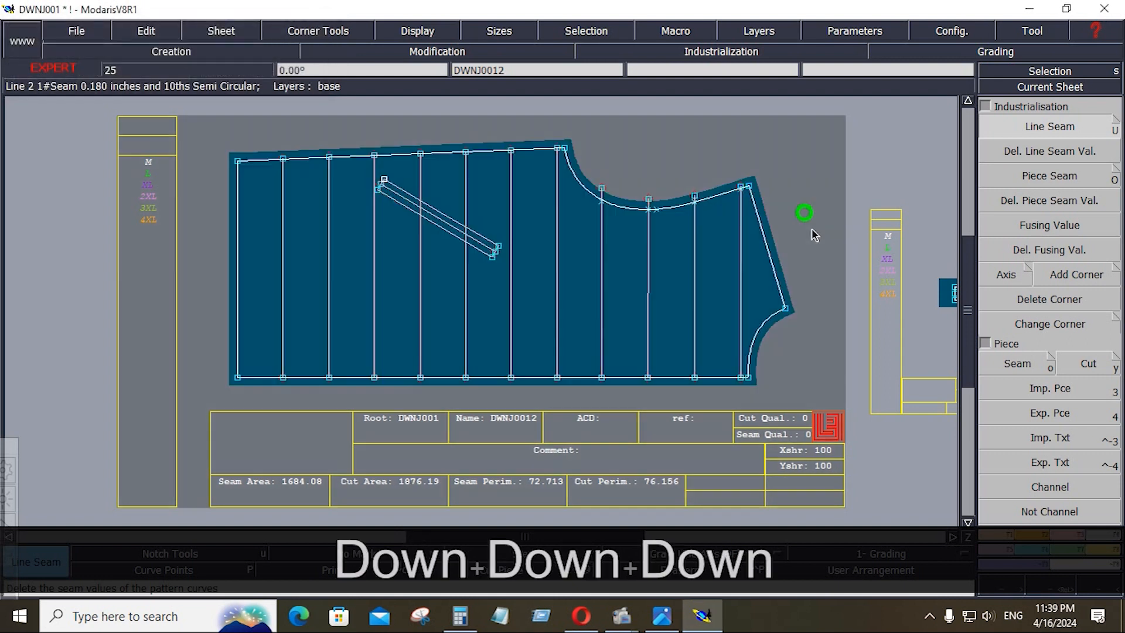
- Adjust the three vertical quilting lines that overshoot the armhole onto the armhole curve with Adjust 2 Lines, and undo the stray deletion
{"action": "left_click", "coordinate": [1065, 533]}
{"action": "left_click", "coordinate": [1056, 225]}
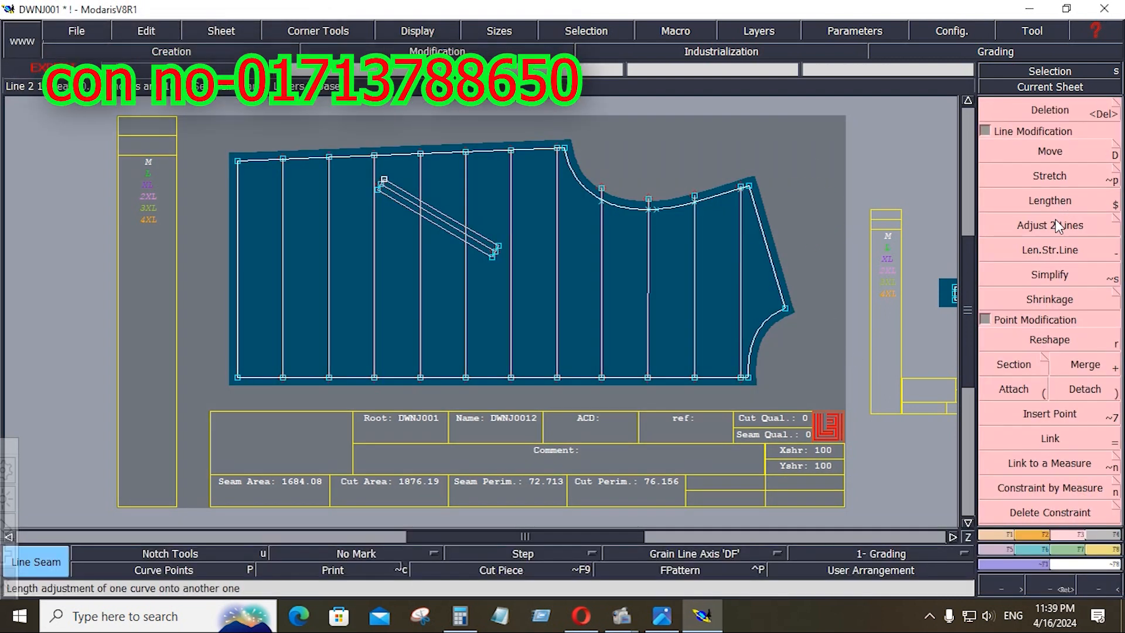
{"action": "left_click", "coordinate": [695, 218]}
{"action": "left_click", "coordinate": [708, 199]}
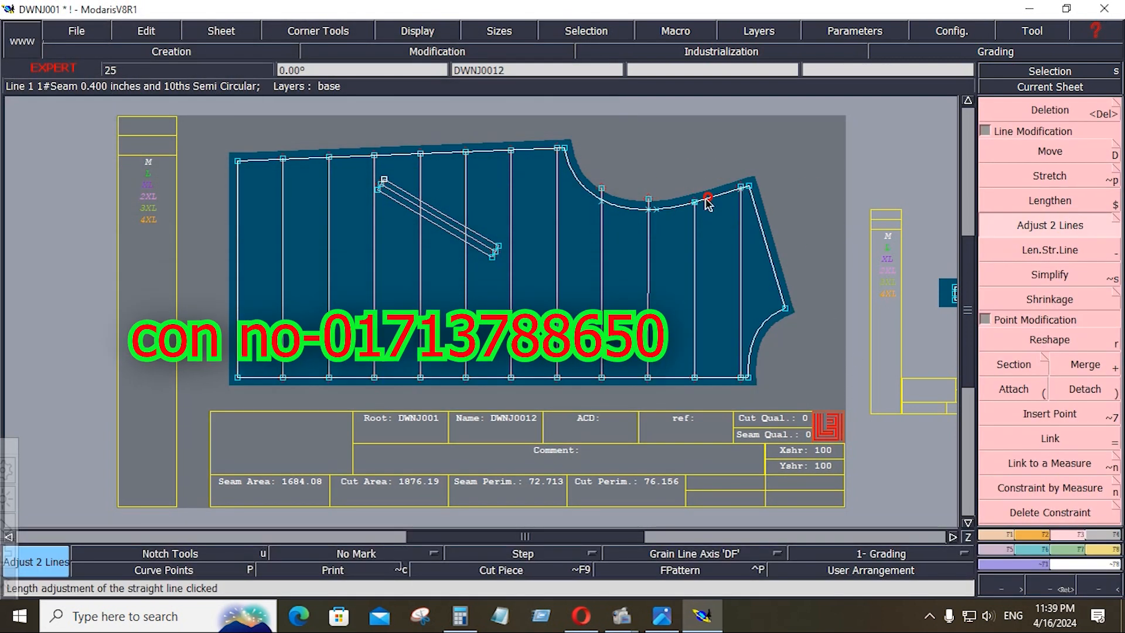
{"action": "left_click", "coordinate": [648, 226]}
{"action": "left_click", "coordinate": [629, 206]}
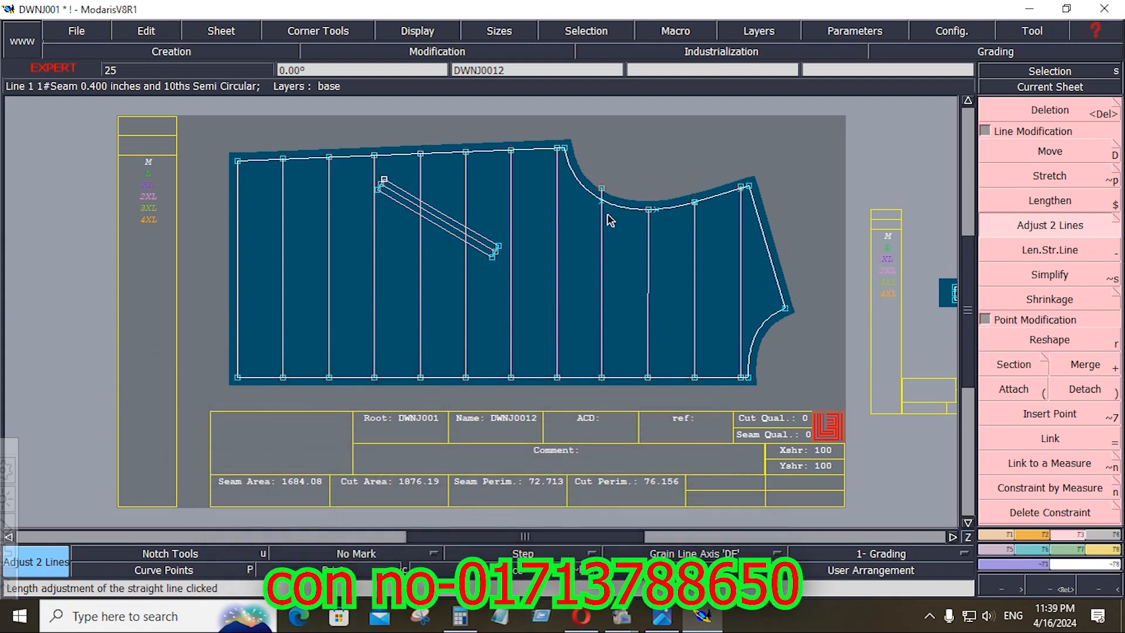
{"action": "left_click", "coordinate": [603, 218]}
{"action": "key", "text": "ctrl+z"}
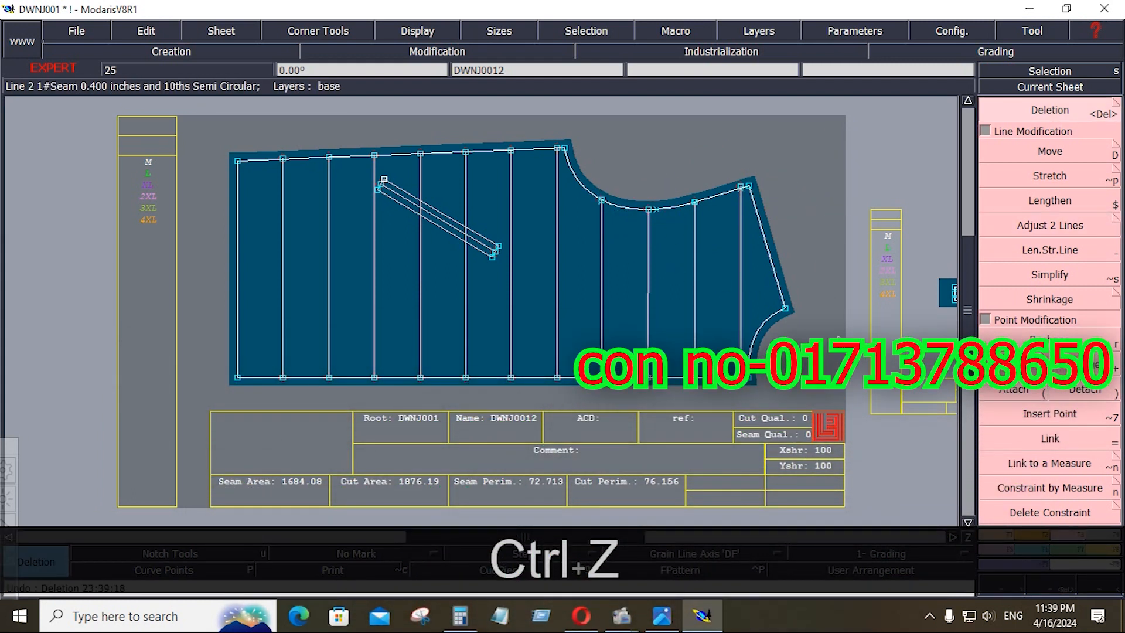
- Enter FRONT 1X2 as the comment of the front body panel piece with quilting lines
{"action": "key", "text": "e"}
{"action": "left_click", "coordinate": [596, 454]}
{"action": "type", "text": "F"}
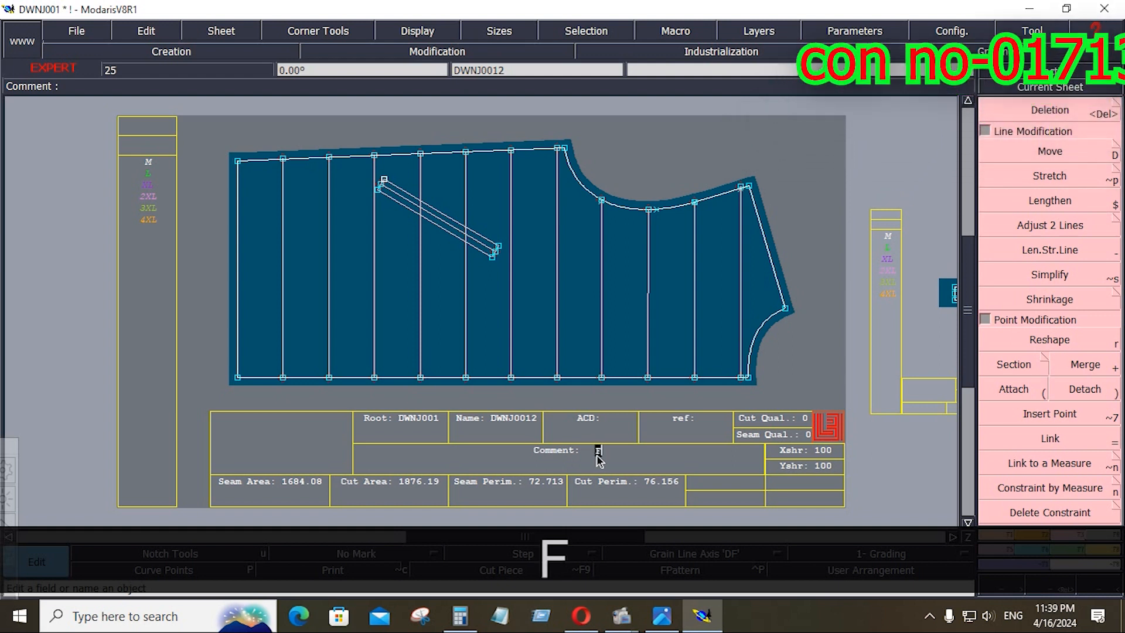
{"action": "type", "text": "RONT "}
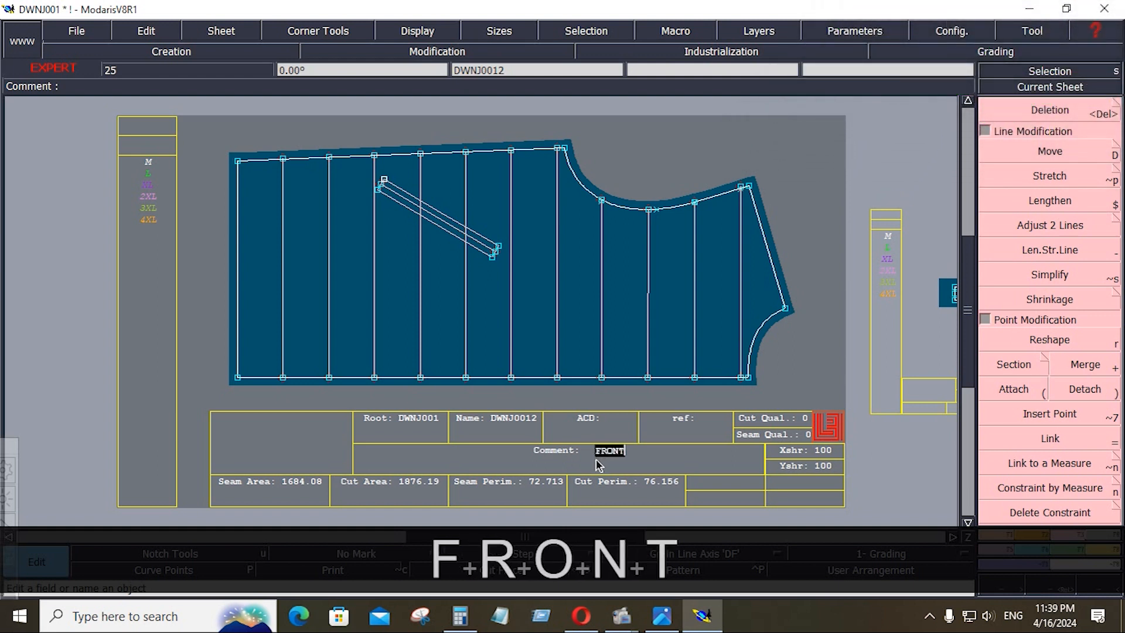
{"action": "type", "text": "1X2"}
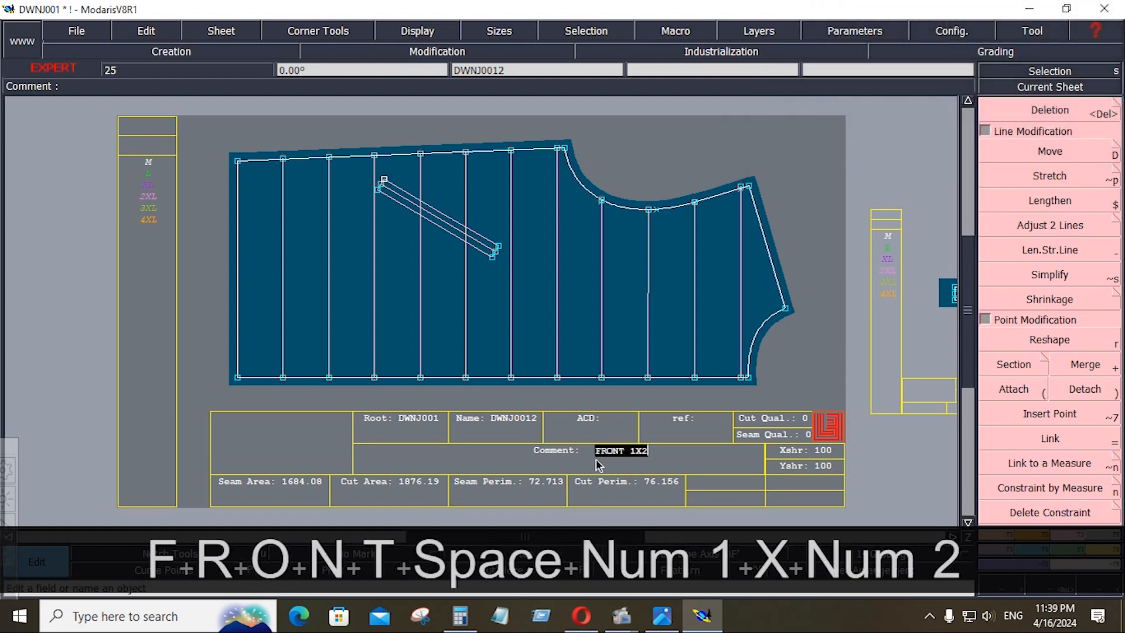
{"action": "key", "text": "Return"}
- Extract the half back body panel with its vertical quilting lines from the base pattern as a new Seam piece
{"action": "key", "text": "j"}
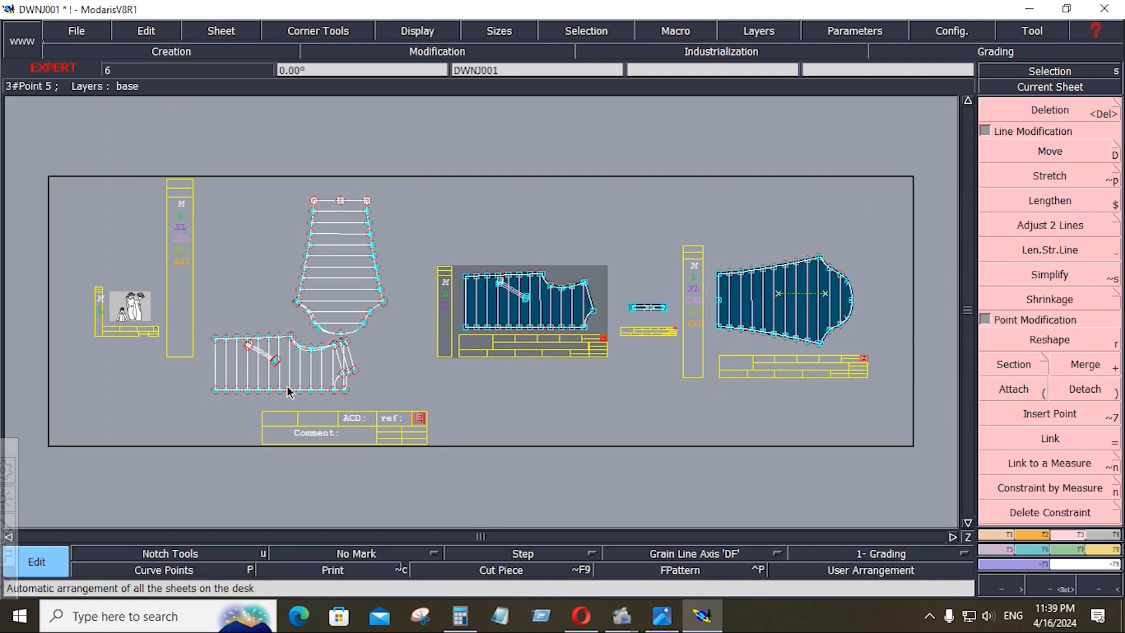
{"action": "key", "text": "Return"}
{"action": "left_click", "coordinate": [205, 320]}
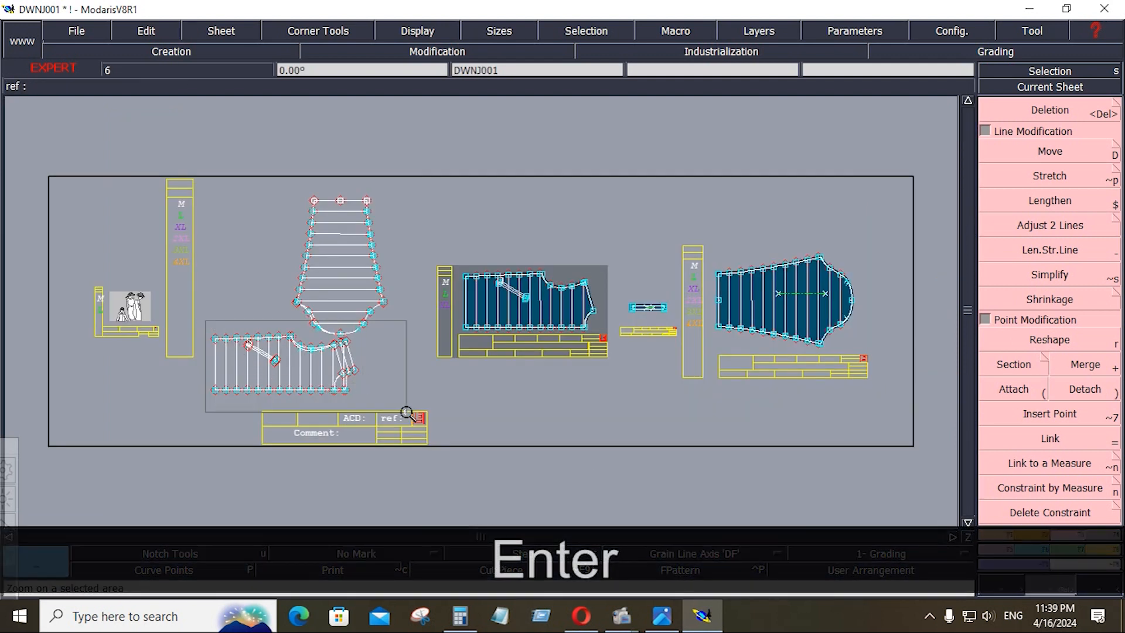
{"action": "left_click", "coordinate": [406, 412]}
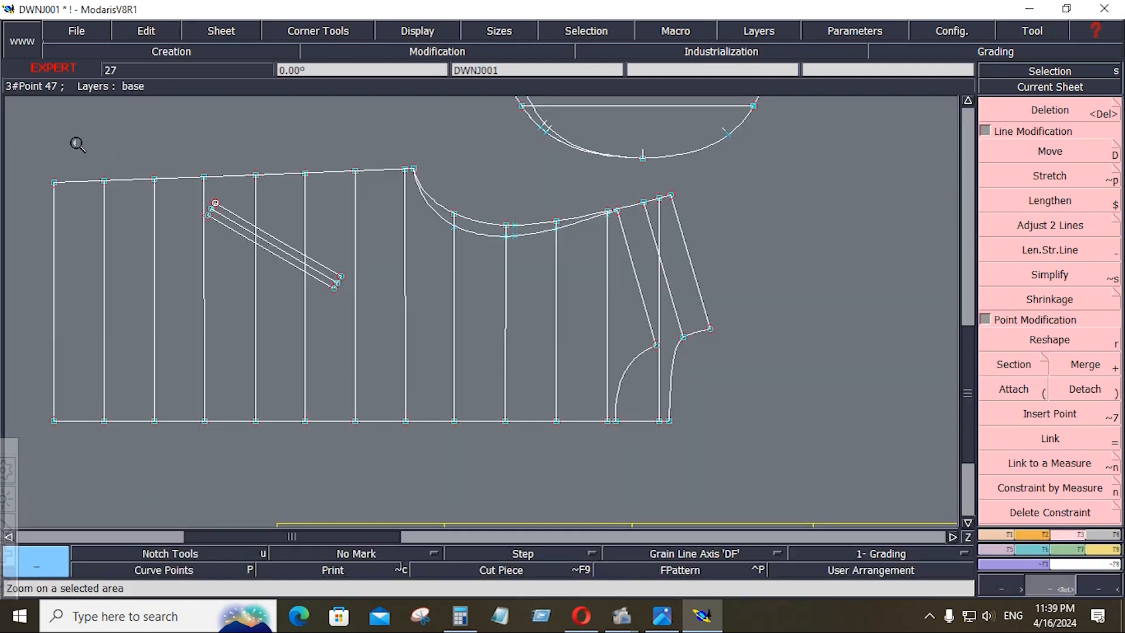
{"action": "left_click", "coordinate": [76, 143]}
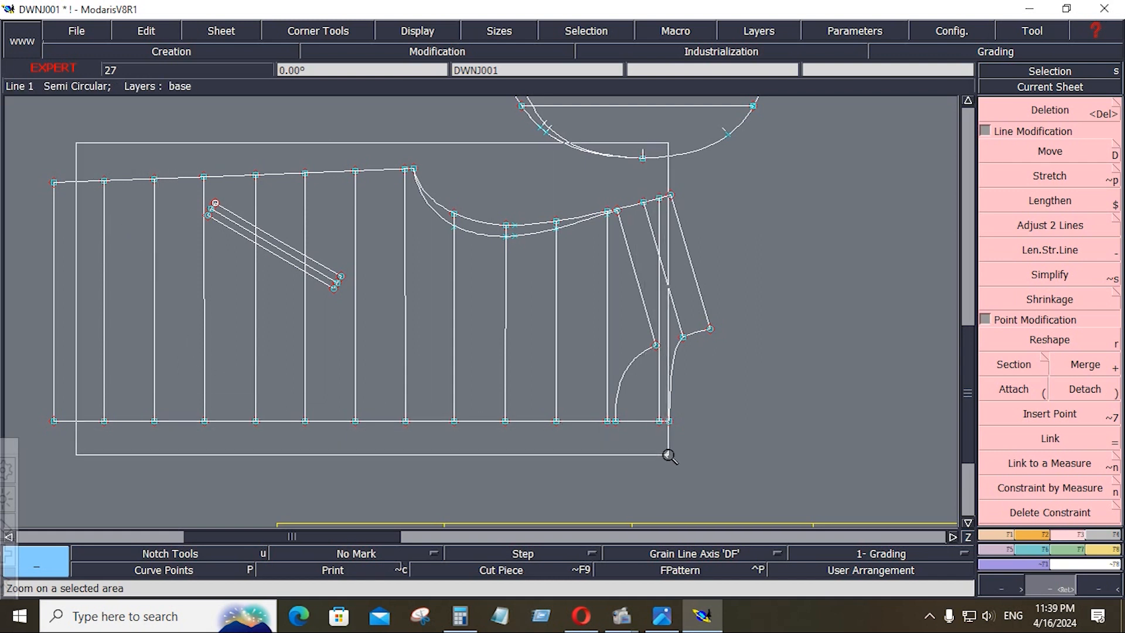
{"action": "left_click", "coordinate": [670, 455]}
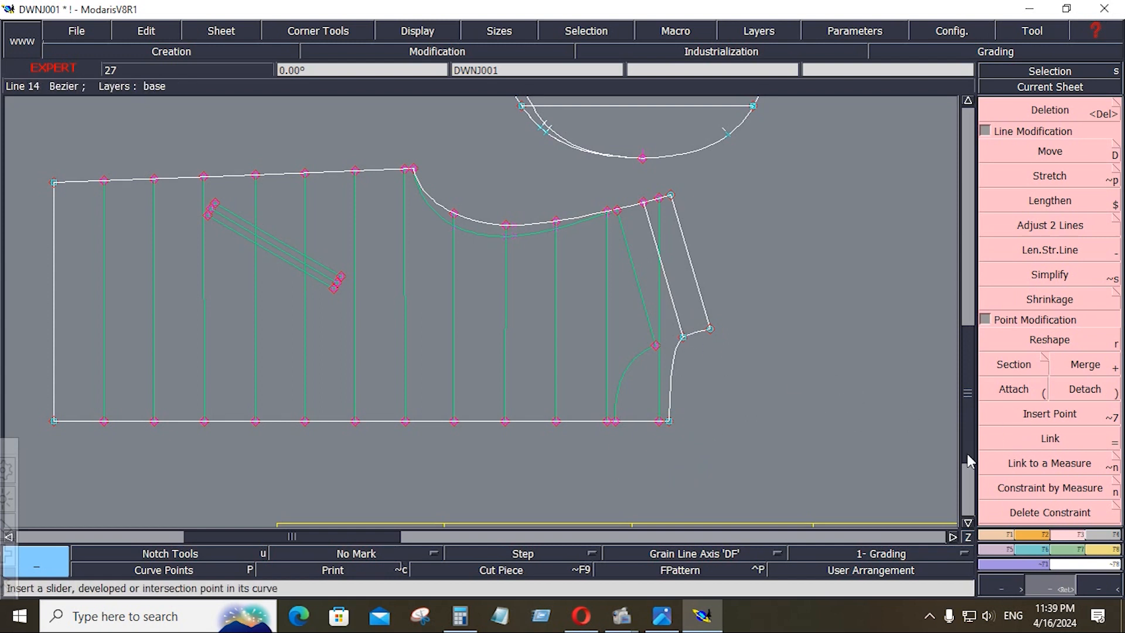
{"action": "left_click", "coordinate": [1105, 535]}
{"action": "left_click", "coordinate": [1013, 365]}
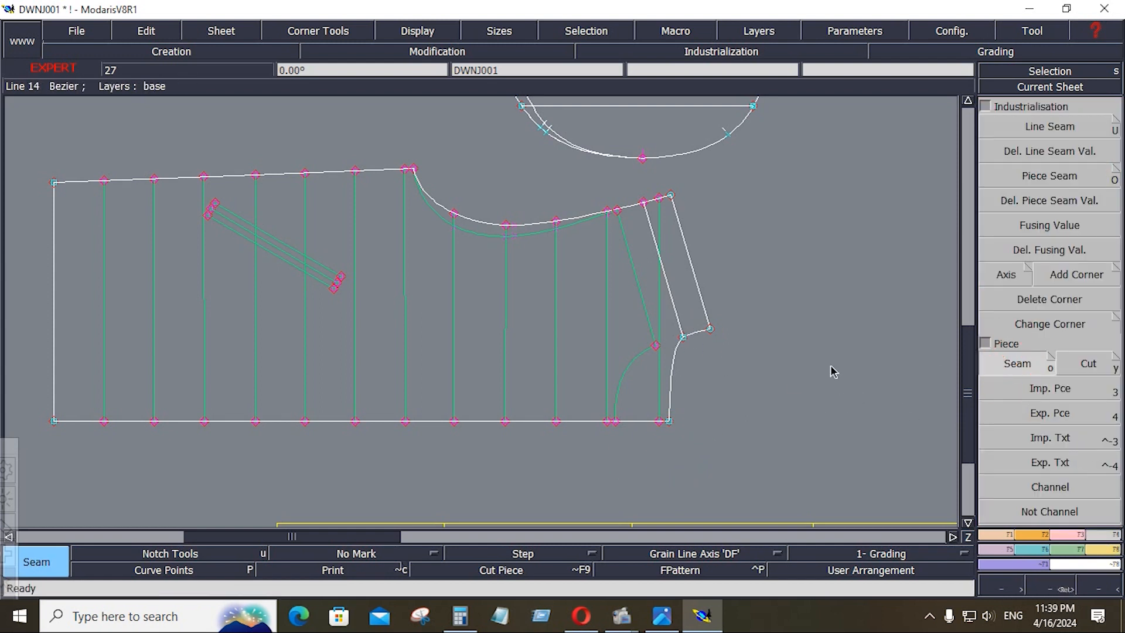
{"action": "left_click", "coordinate": [665, 388]}
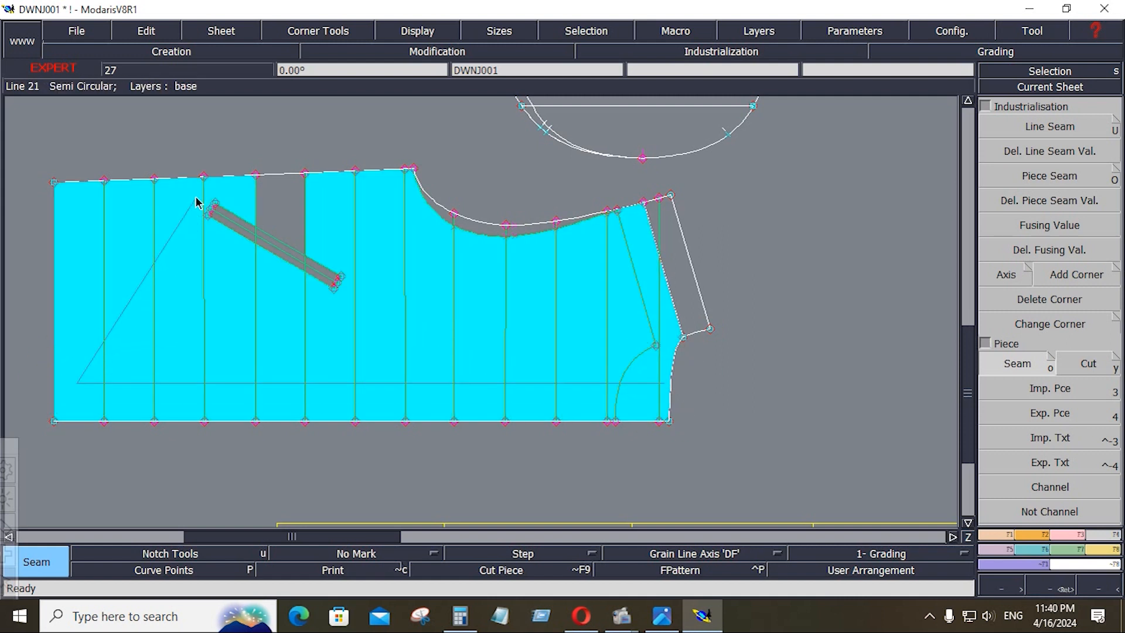
{"action": "left_click", "coordinate": [293, 209]}
{"action": "left_click", "coordinate": [452, 230]}
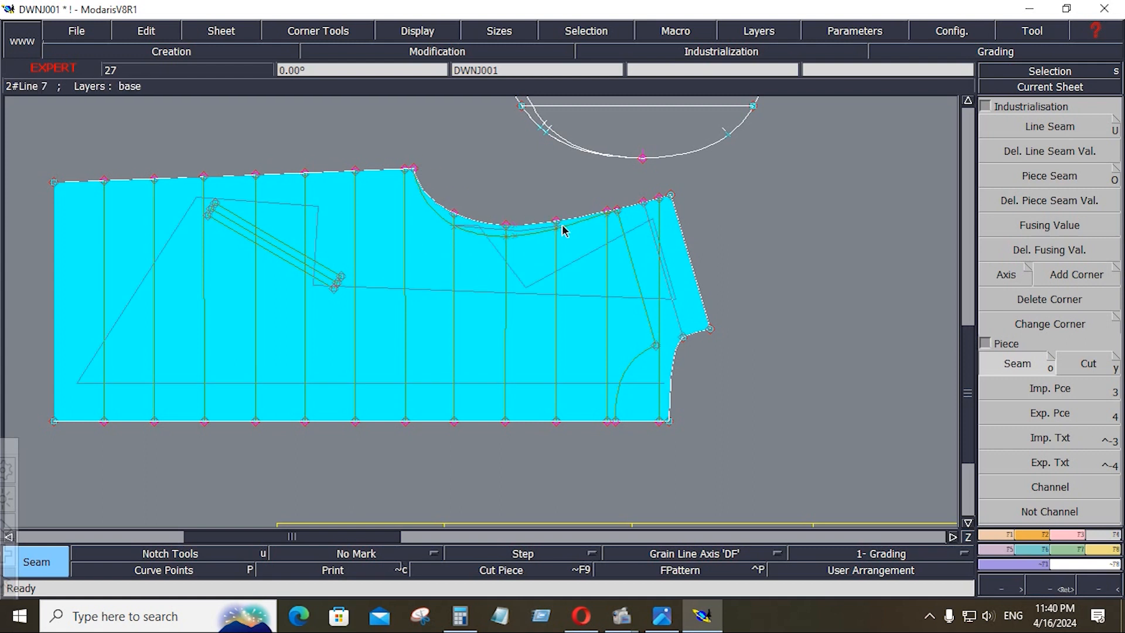
{"action": "key", "text": "Home"}
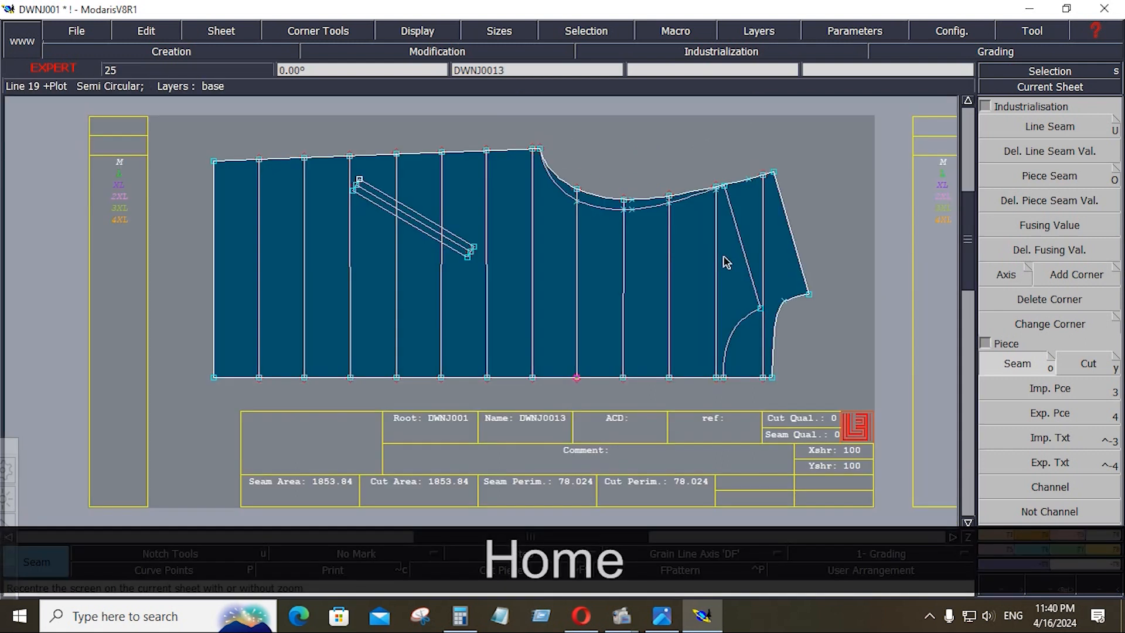
- Delete the front shoulder, neckline and armhole lines and the slanted pocket lines from the half back piece DWNJ0013
{"action": "key", "text": "Delete"}
{"action": "left_click", "coordinate": [745, 254]}
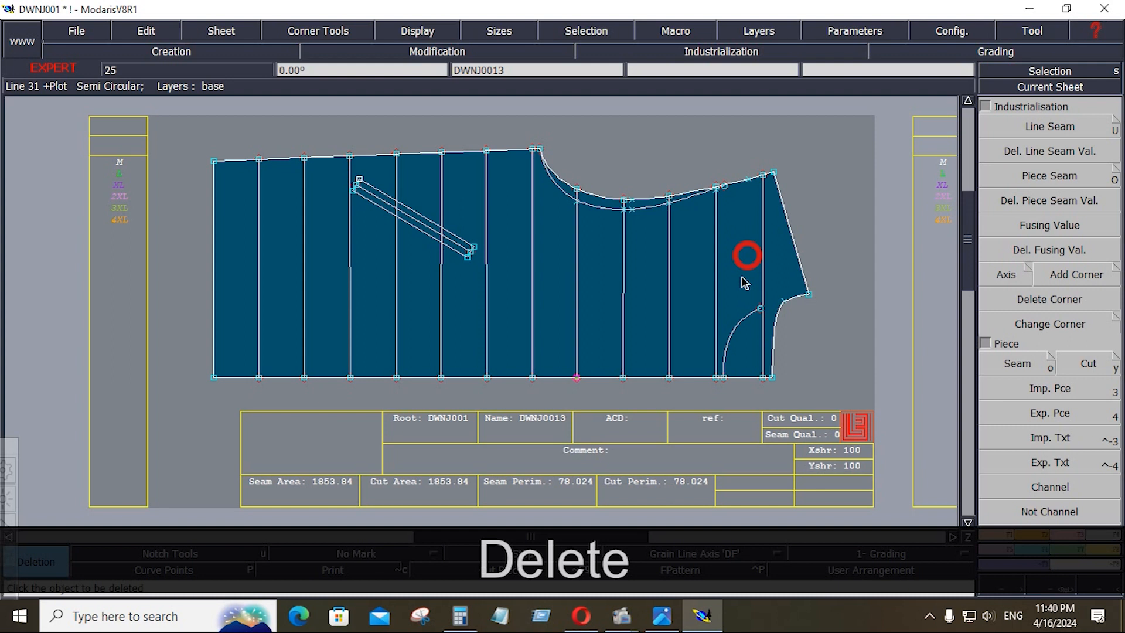
{"action": "left_click", "coordinate": [740, 326]}
{"action": "left_click", "coordinate": [642, 207]}
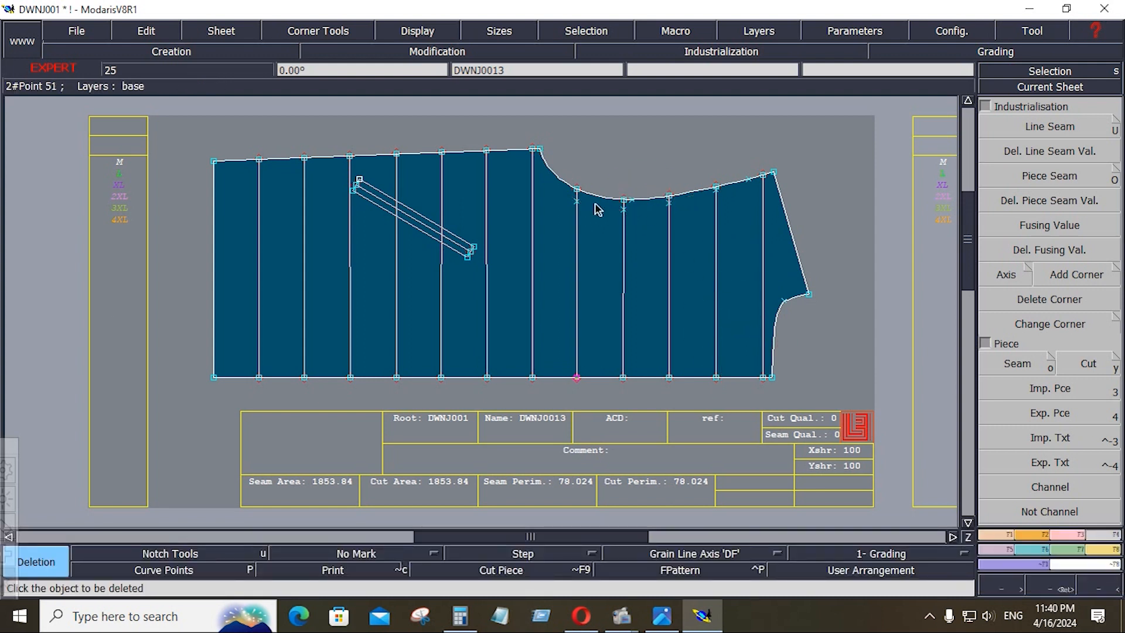
{"action": "left_click", "coordinate": [415, 227]}
{"action": "left_click", "coordinate": [422, 219]}
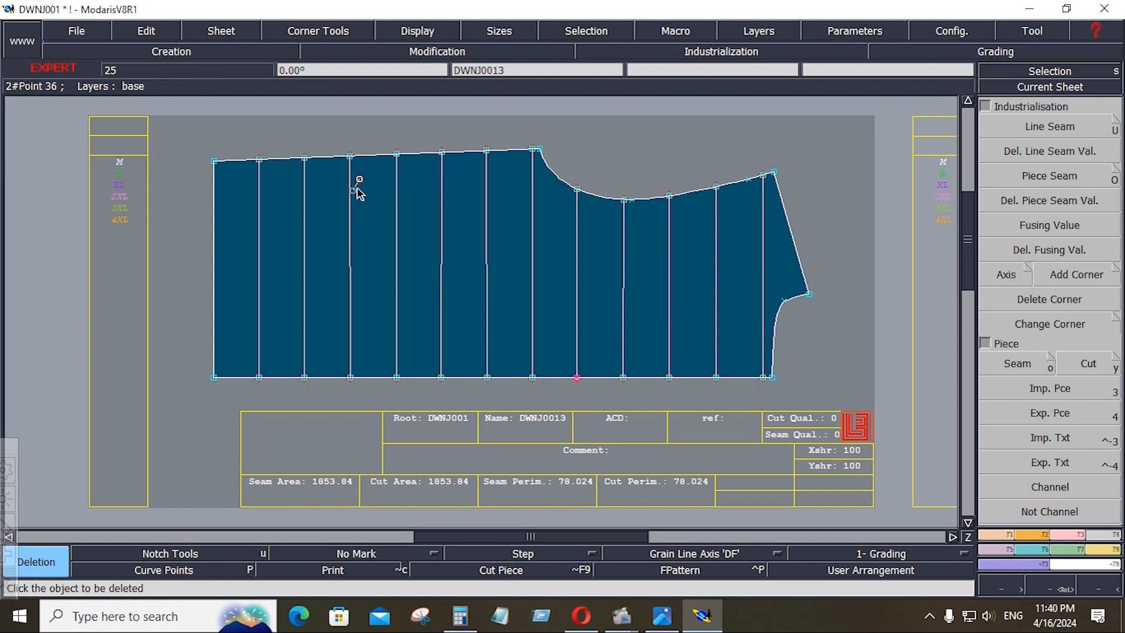
- Mirror the half back piece and its quilting lines about the straight centre back edge with Sym 2Pts
{"action": "key", "text": "shift+a"}
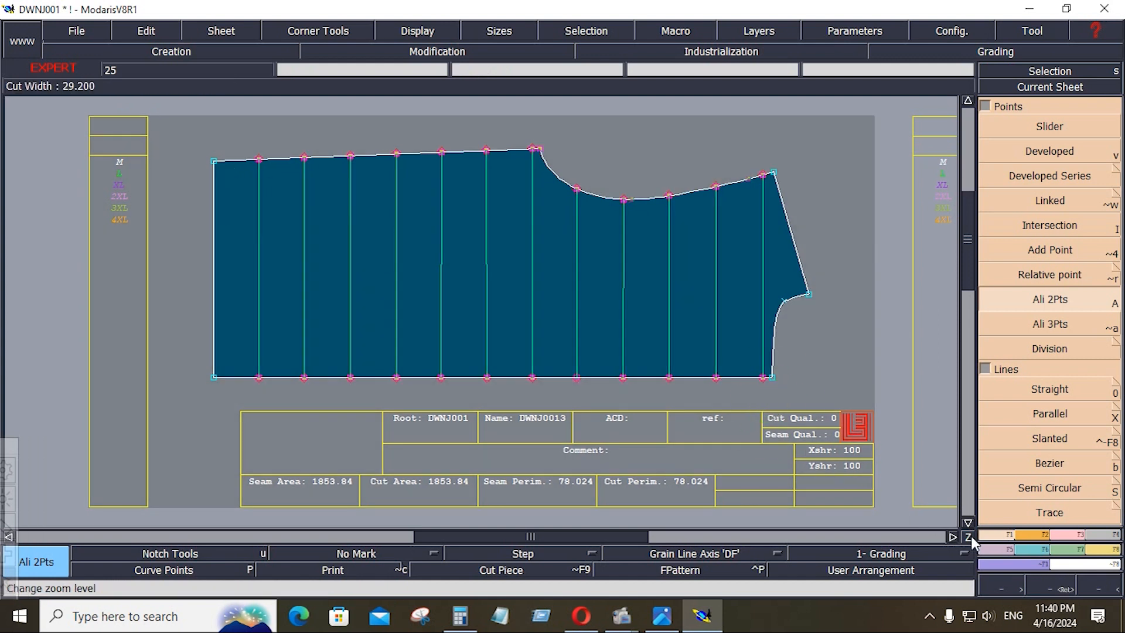
{"action": "left_click", "coordinate": [1008, 550]}
{"action": "left_click", "coordinate": [1048, 211]}
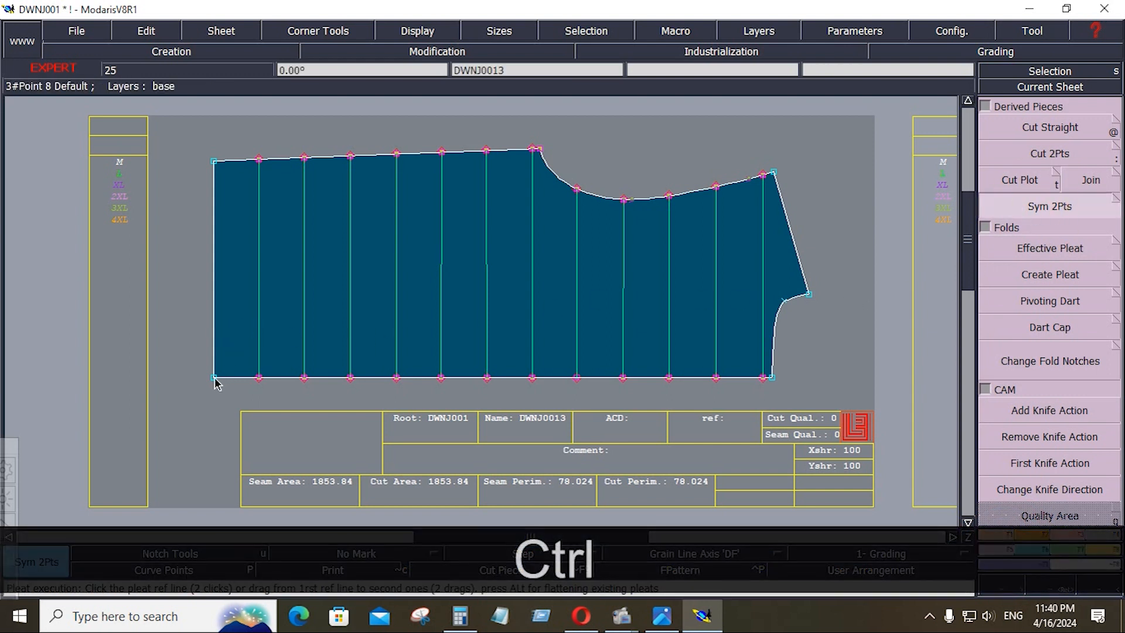
{"action": "left_click", "coordinate": [772, 378]}
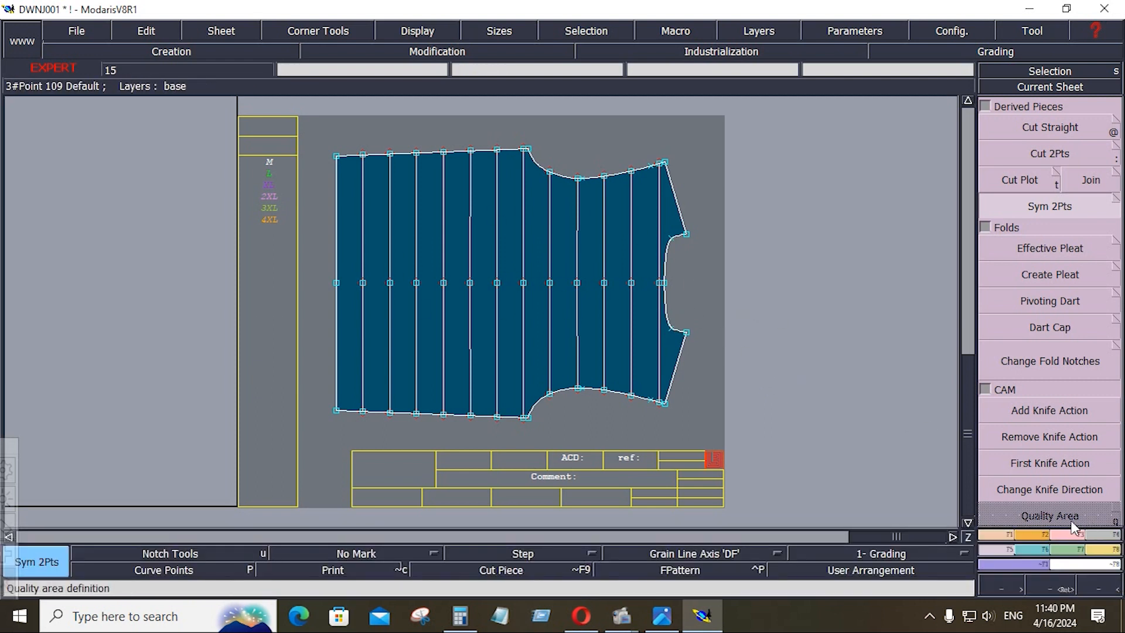
- Add a 0.4-inch line seam allowance around the full outline of the mirrored back piece DWNJ0015
{"action": "left_click", "coordinate": [1048, 538]}
{"action": "left_click", "coordinate": [1046, 126]}
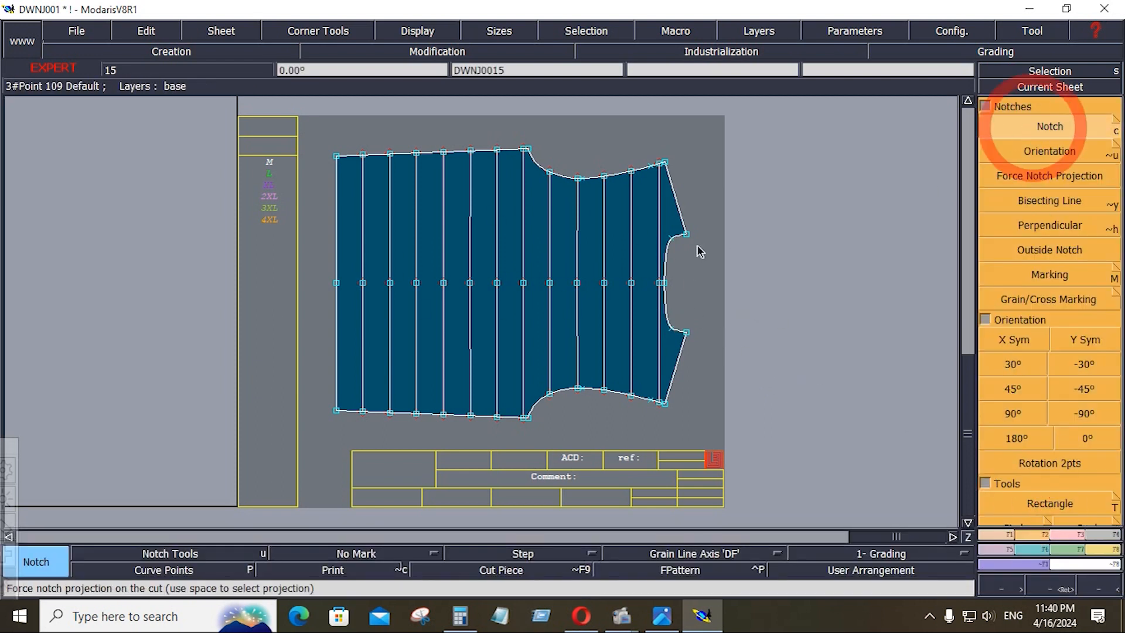
{"action": "left_click", "coordinate": [1106, 539]}
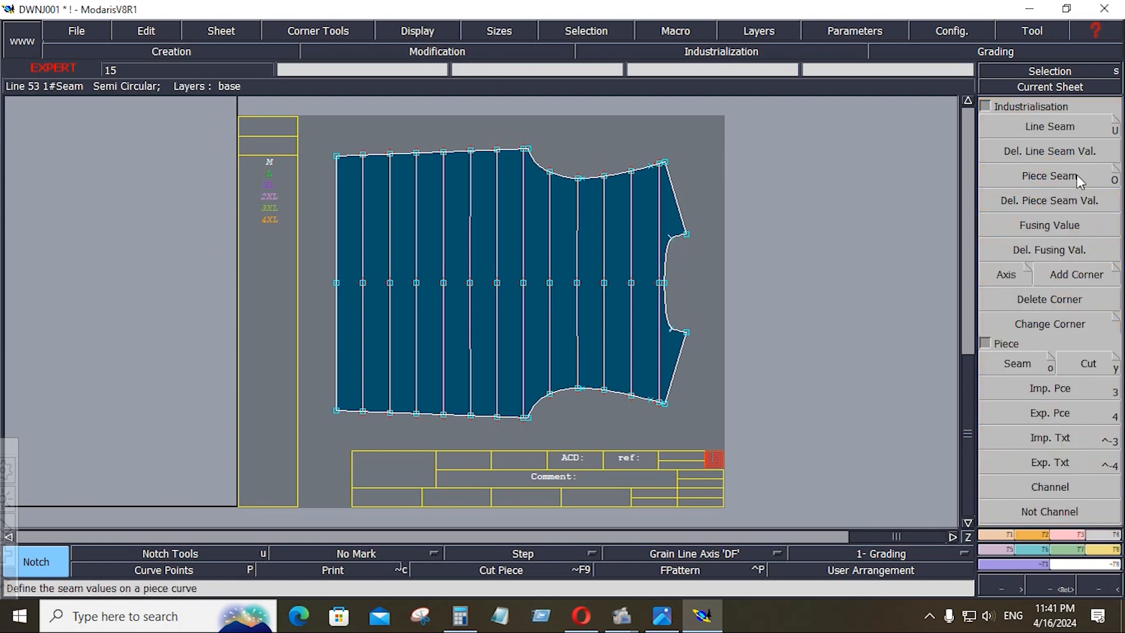
{"action": "left_click", "coordinate": [1060, 134]}
{"action": "left_click_drag", "start_coordinate": [317, 125], "coordinate": [720, 444]}
{"action": "left_click", "coordinate": [564, 399]}
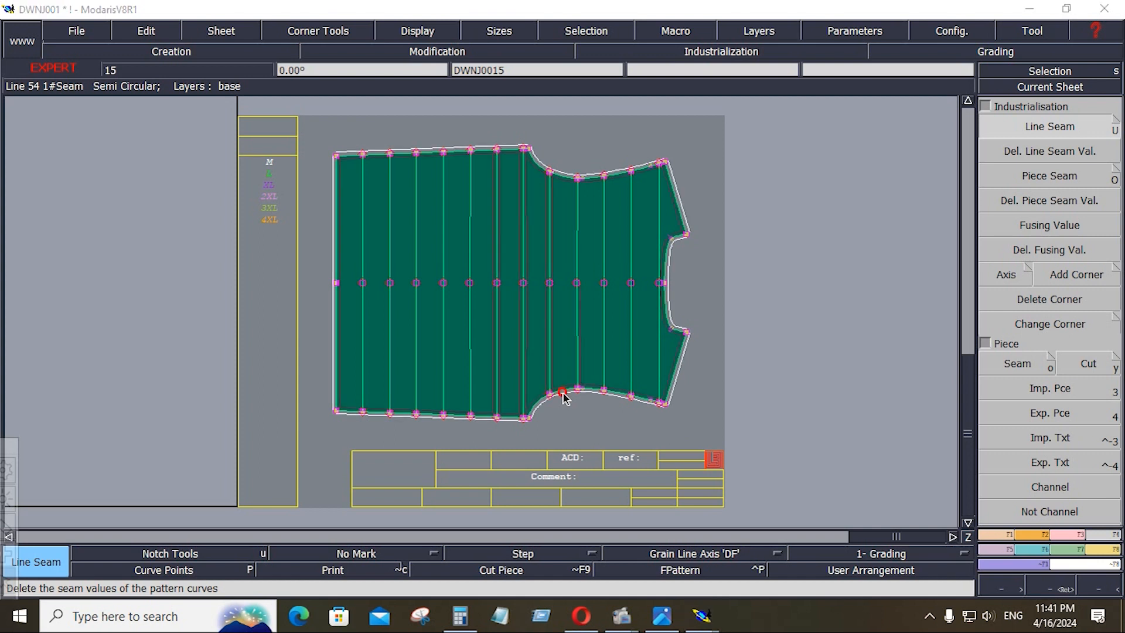
{"action": "key", "text": "Down"}
{"action": "key", "text": "Down"}
{"action": "left_click", "coordinate": [695, 316]}
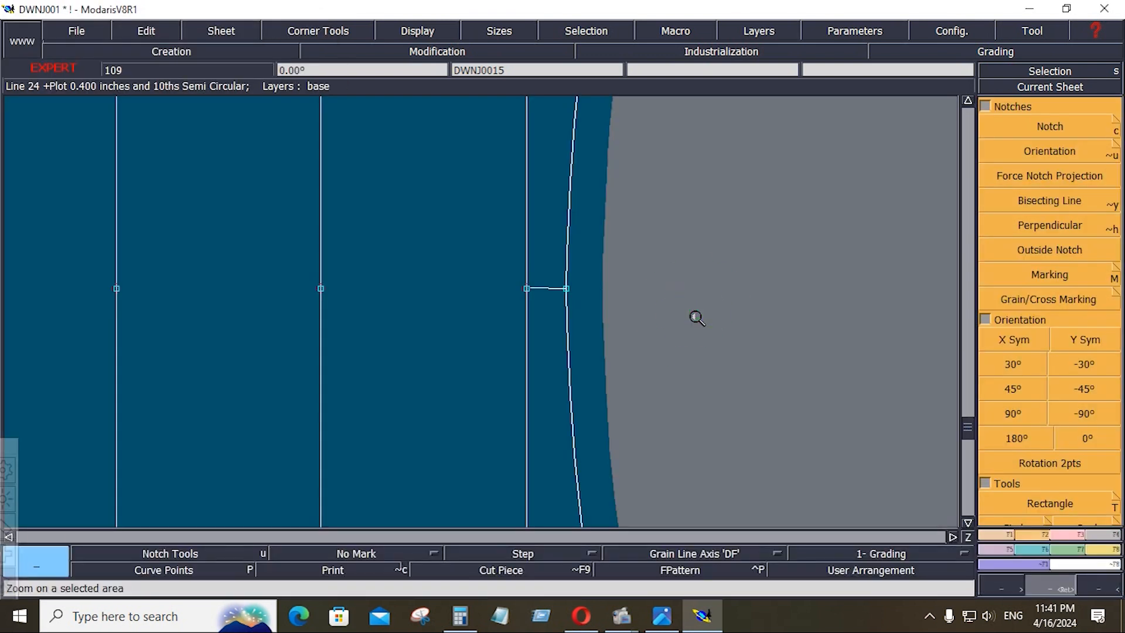
- Arrange all the sheets on the desk and delete the half back piece sheet DWNJ0013
{"action": "key", "text": "j"}
{"action": "left_click", "coordinate": [499, 263]}
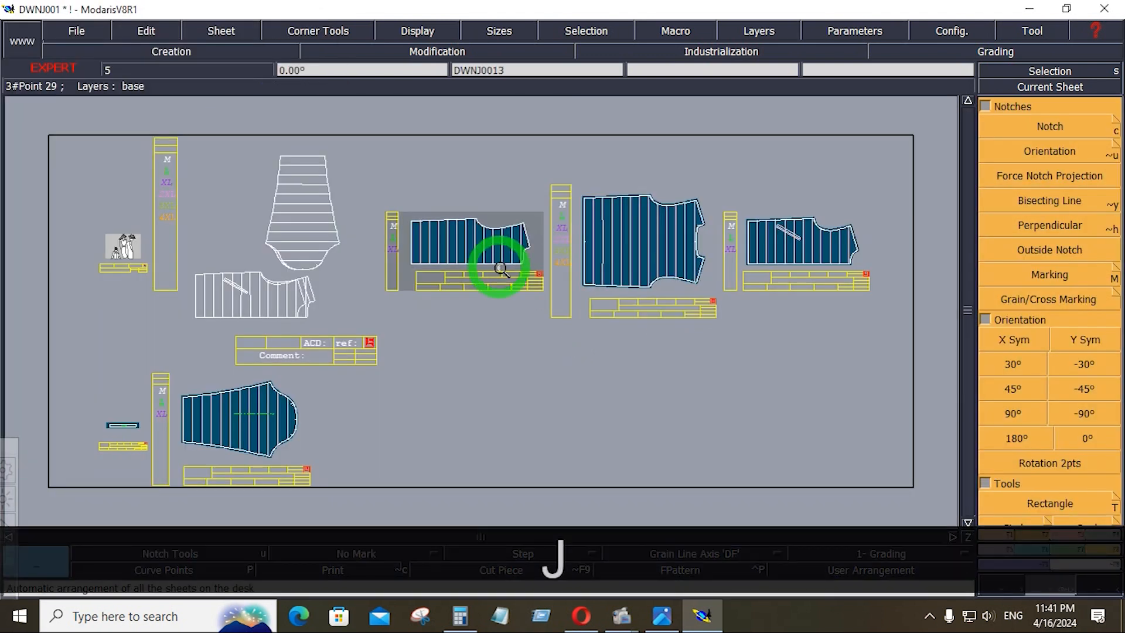
{"action": "key", "text": "shift+z"}
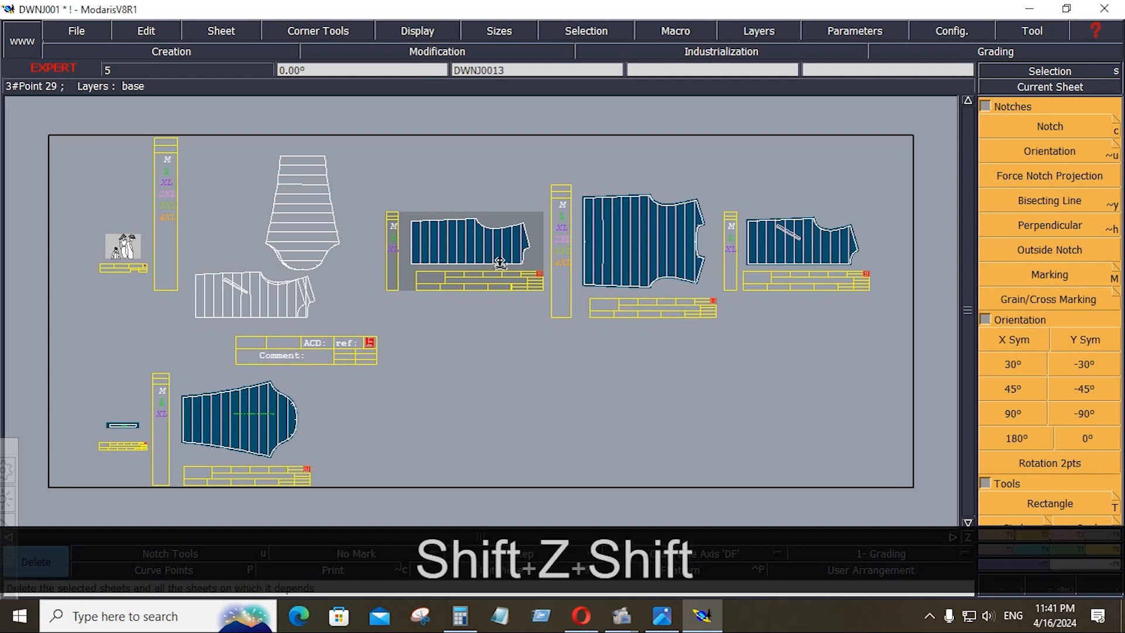
{"action": "left_click", "coordinate": [499, 263], "text": "shift"}
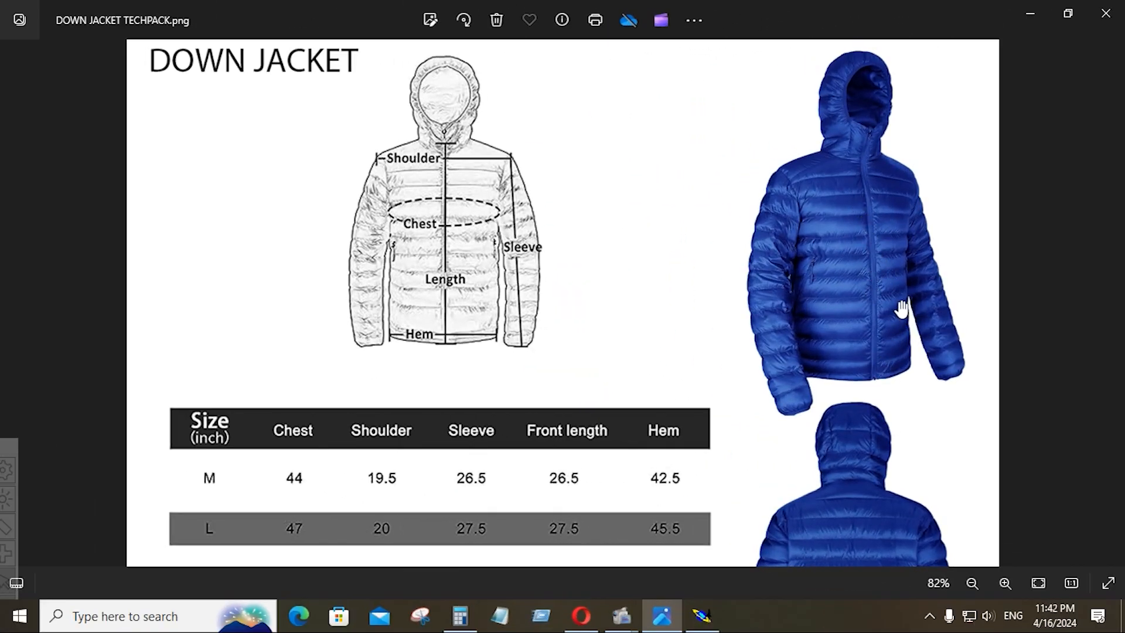
- Switch to the DOWN JACKET TECHPACK.png image and examine the jacket's front pocket, centre front zip and hood up close
{"action": "scroll", "coordinate": [902, 308], "scroll_direction": "up", "scroll_amount": 5}
{"action": "scroll", "coordinate": [1033, 296], "scroll_direction": "up", "scroll_amount": 5}
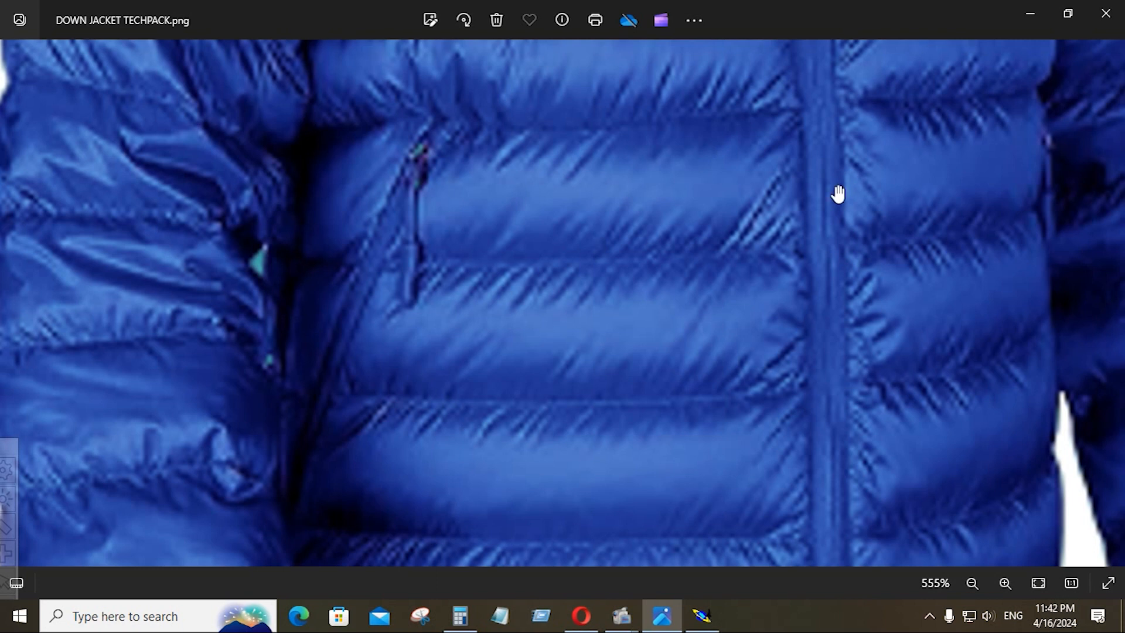
{"action": "scroll", "coordinate": [800, 328], "scroll_direction": "up", "scroll_amount": 3}
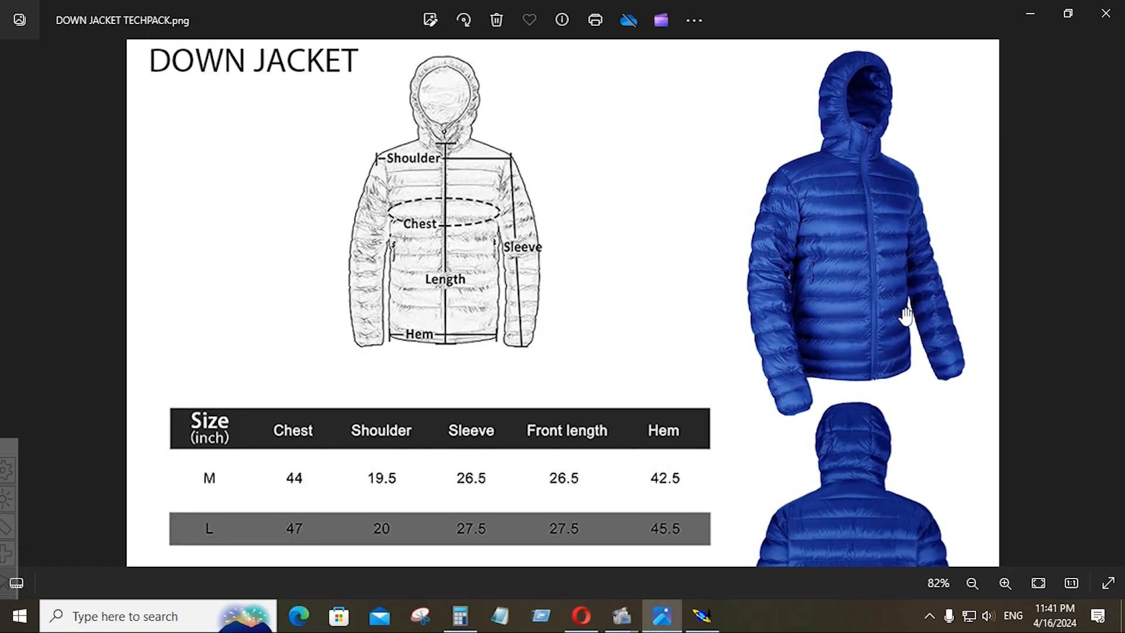
{"action": "scroll", "coordinate": [878, 291], "scroll_direction": "up", "scroll_amount": 4}
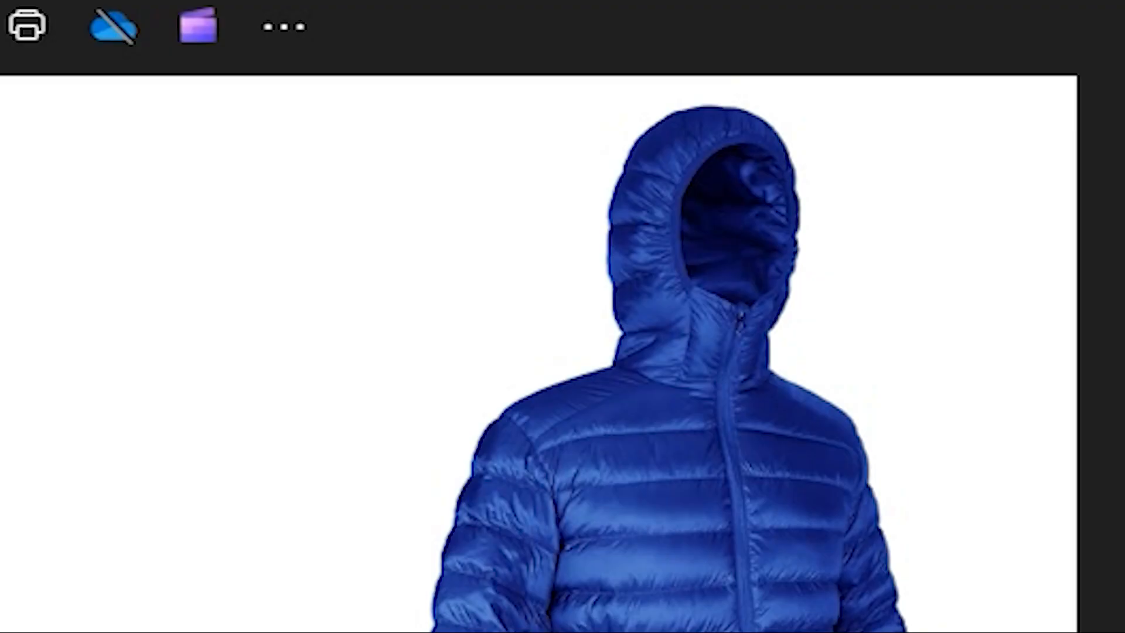